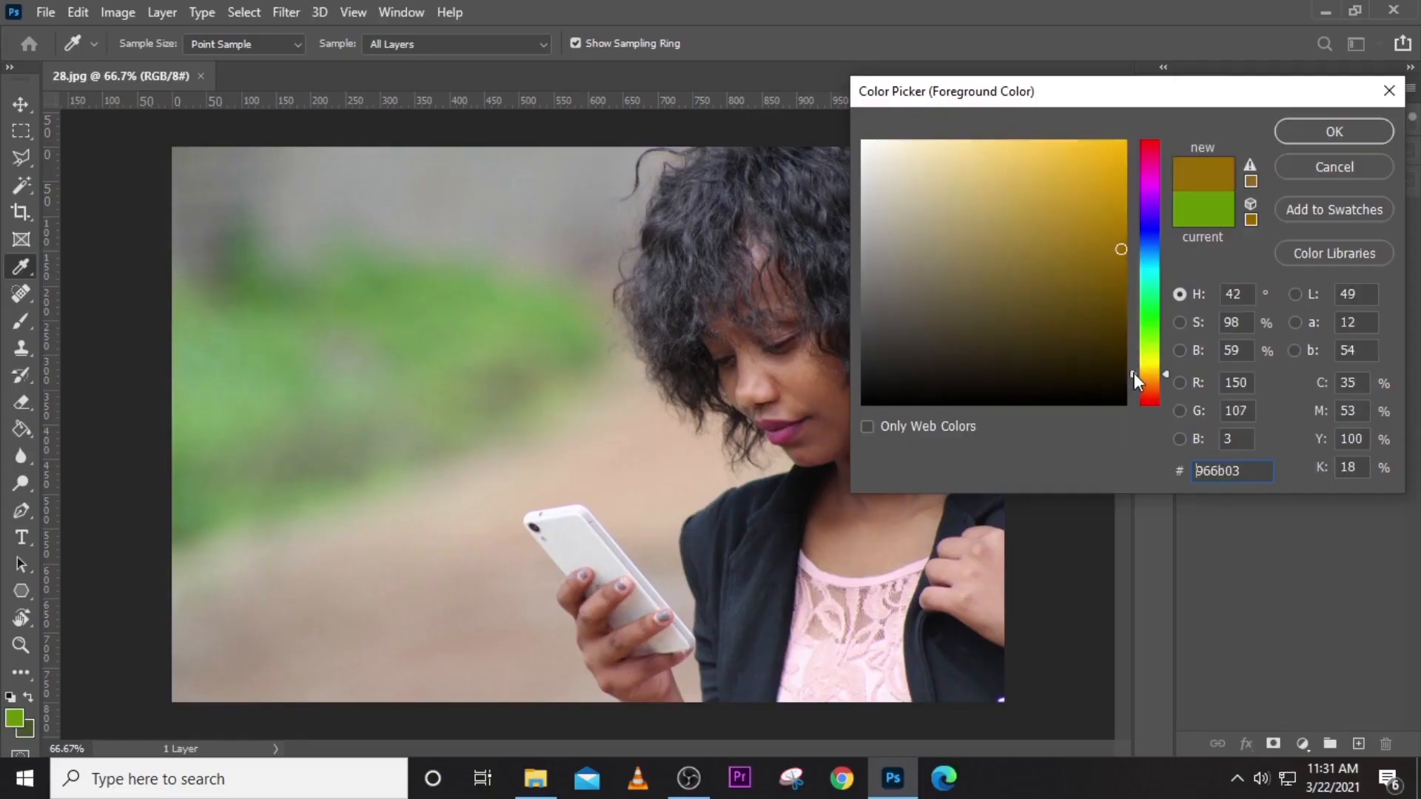
Pick bright yellow and brush two thick strokes over the left side of the photo.
left_click_drag(1134, 373, 1134, 372)
left_click_drag(1111, 161, 1127, 140)
left_click(1354, 133)
key("b")
mouse_move(311, 317)
left_mouse_down()
mouse_move(365, 387)
mouse_move(359, 169)
mouse_move(361, 691)
left_mouse_up()
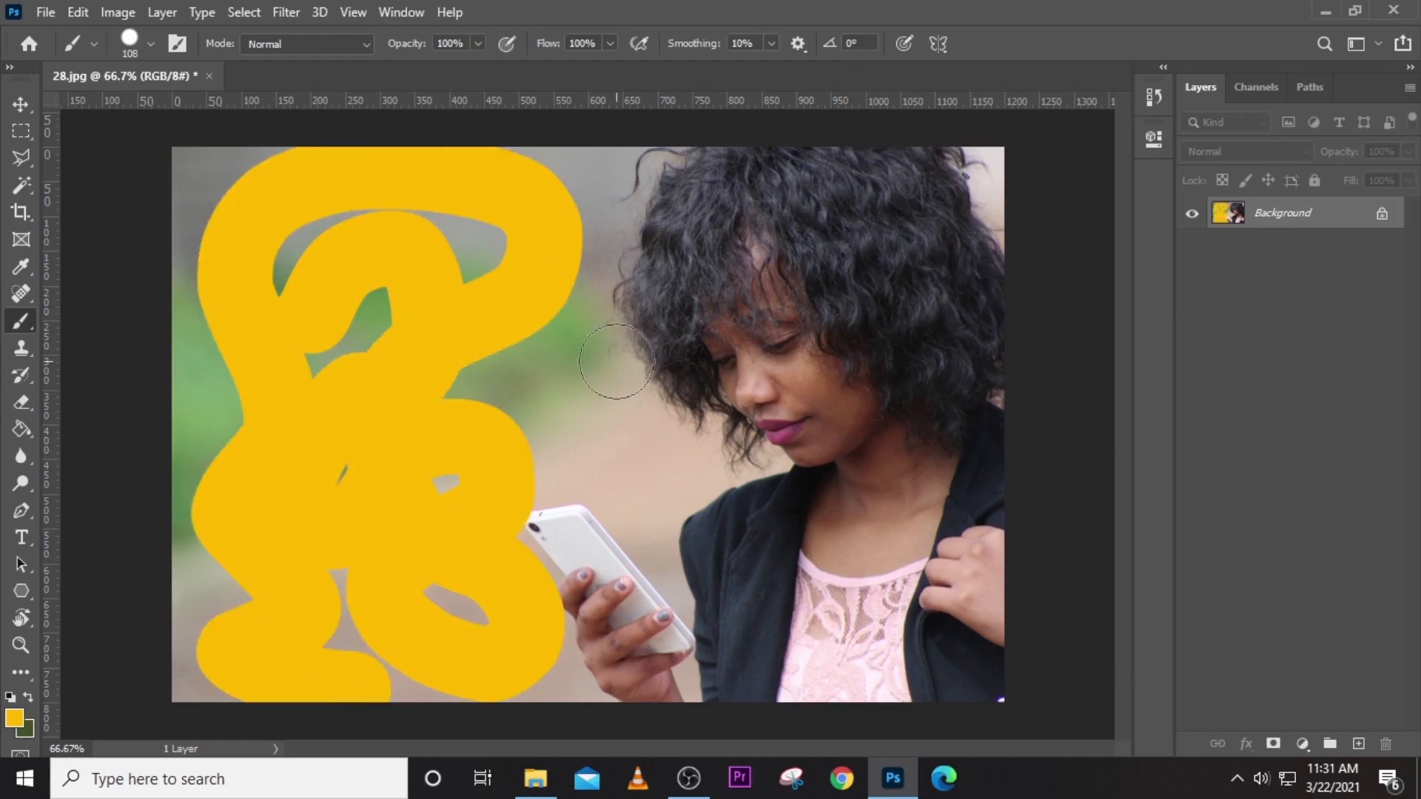
left_click_drag(616, 362, 746, 571)
Save the image to the computer as 'churvch', choosing a file format.
left_click(1154, 96)
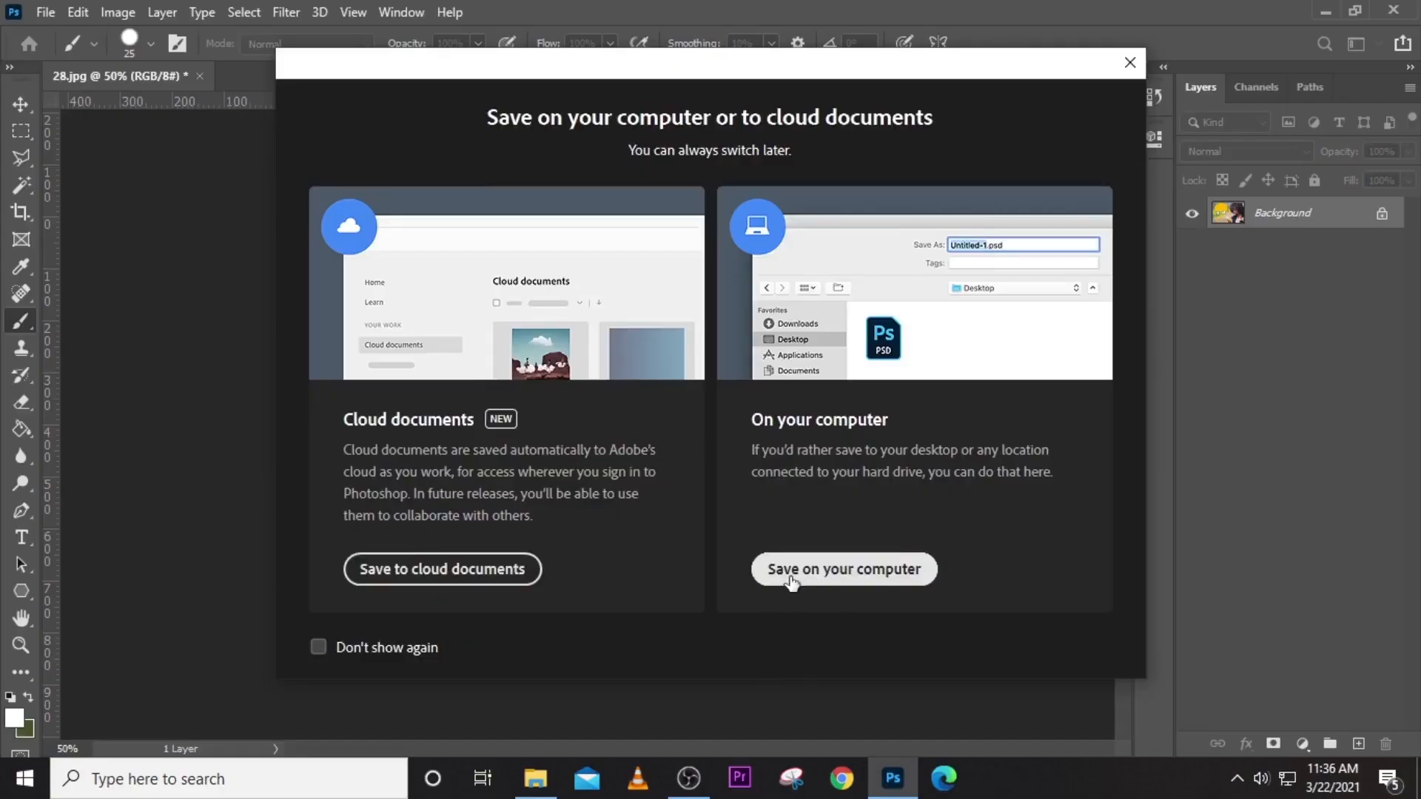
left_click(790, 570)
type("churvch")
left_click(193, 419)
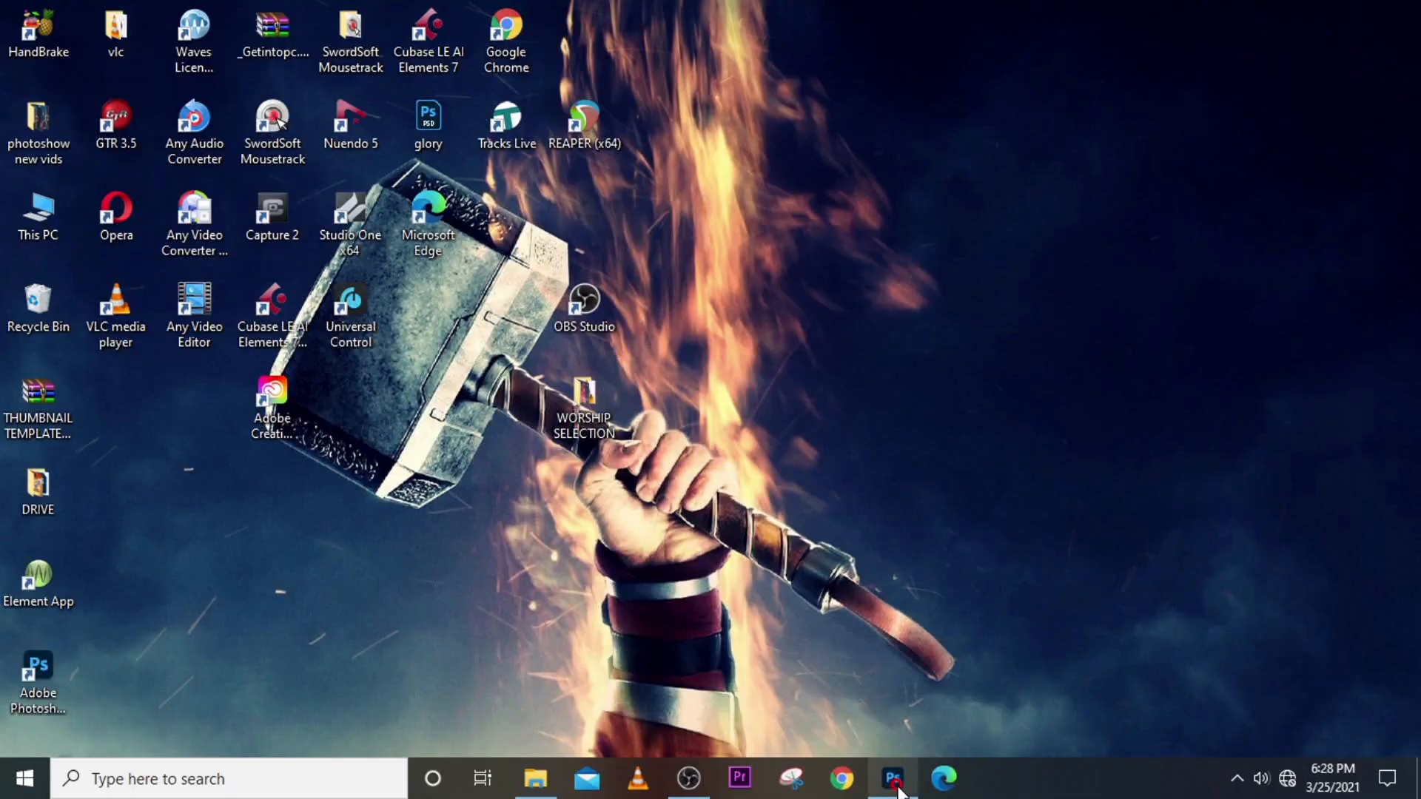
Open 25.jpg from the SOURCE FILES folder in Photoshop by dragging it over.
left_click(896, 785)
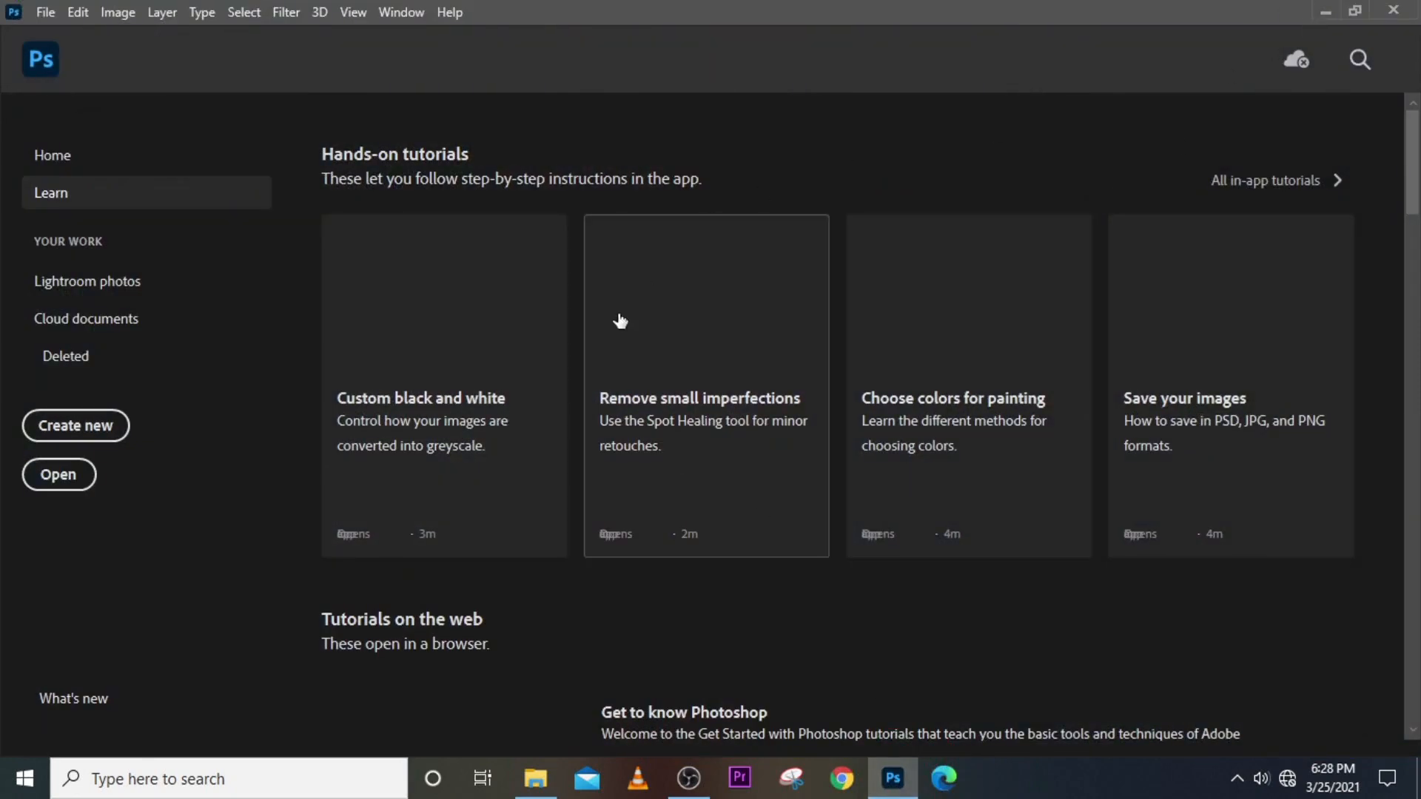
left_click(535, 778)
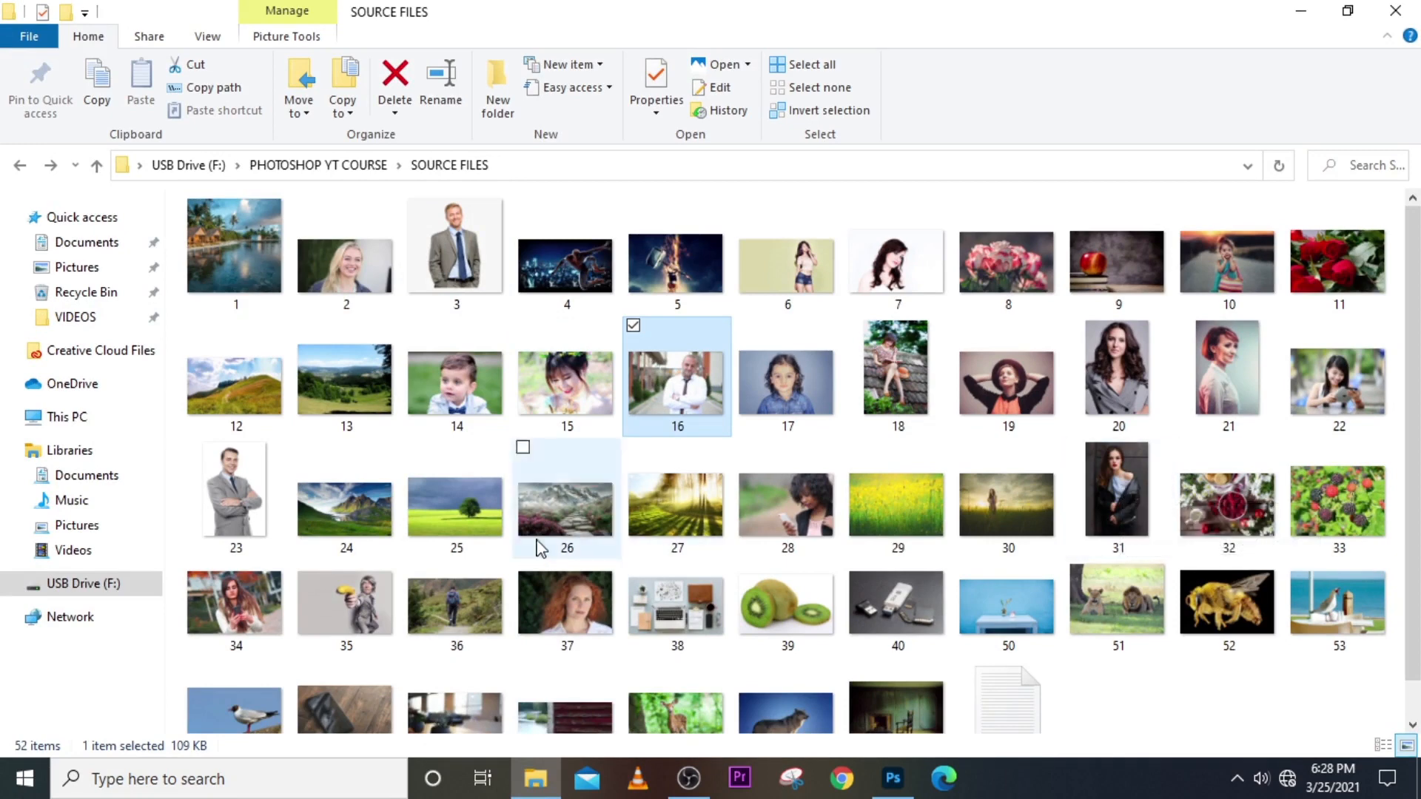
scroll(458, 533, "down", 1)
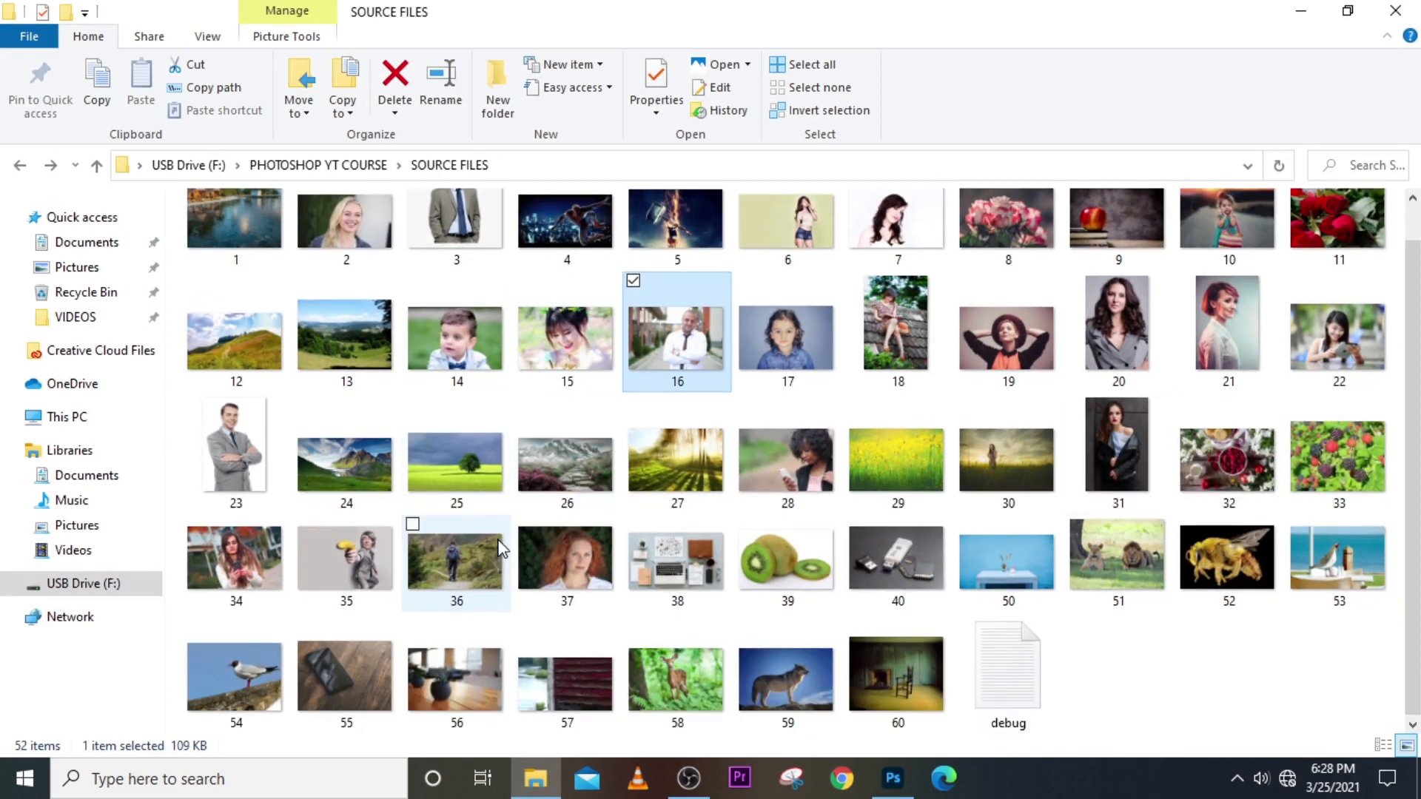
left_click(459, 475)
left_click_drag(451, 468, 766, 455)
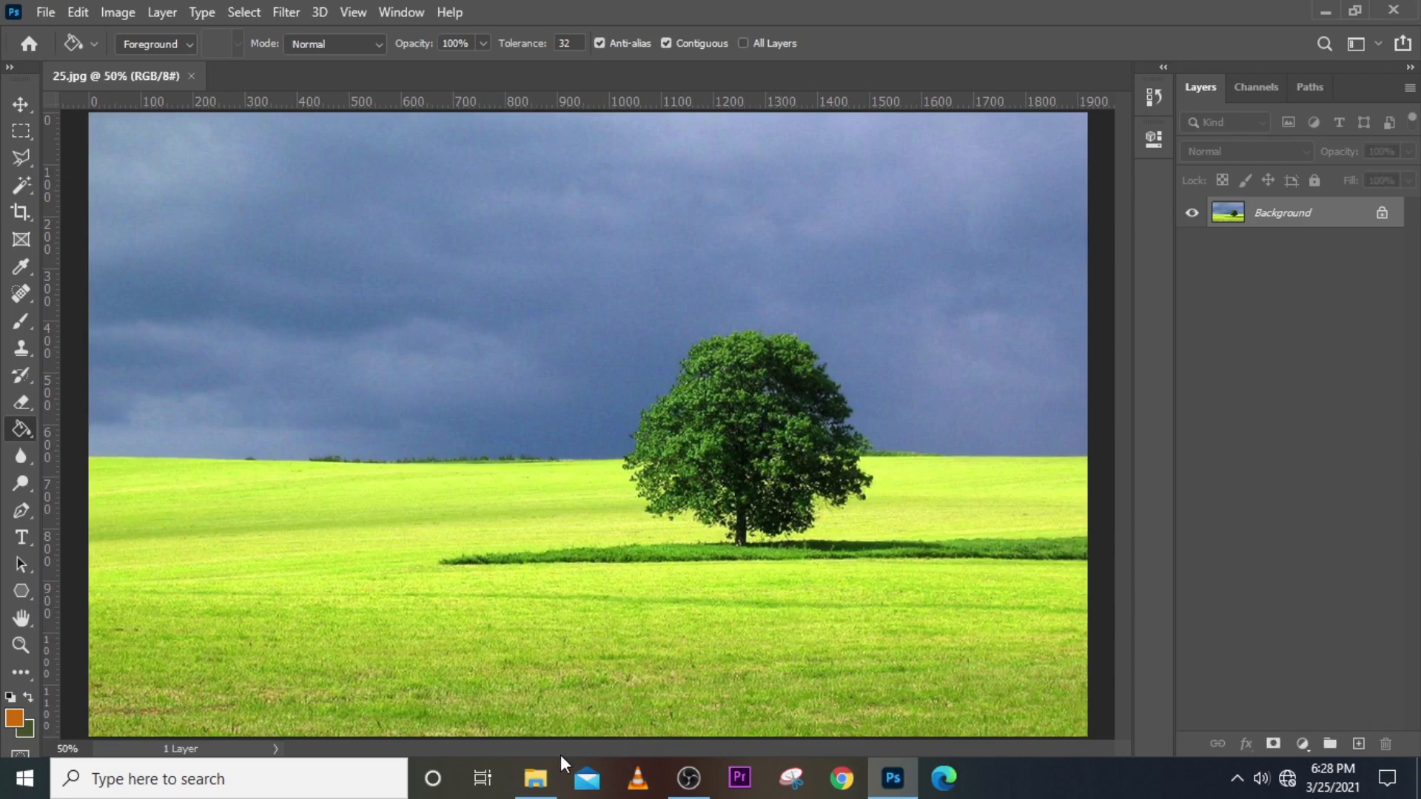
Place photos 20 and 18 as layers over the tree field.
left_click(536, 777)
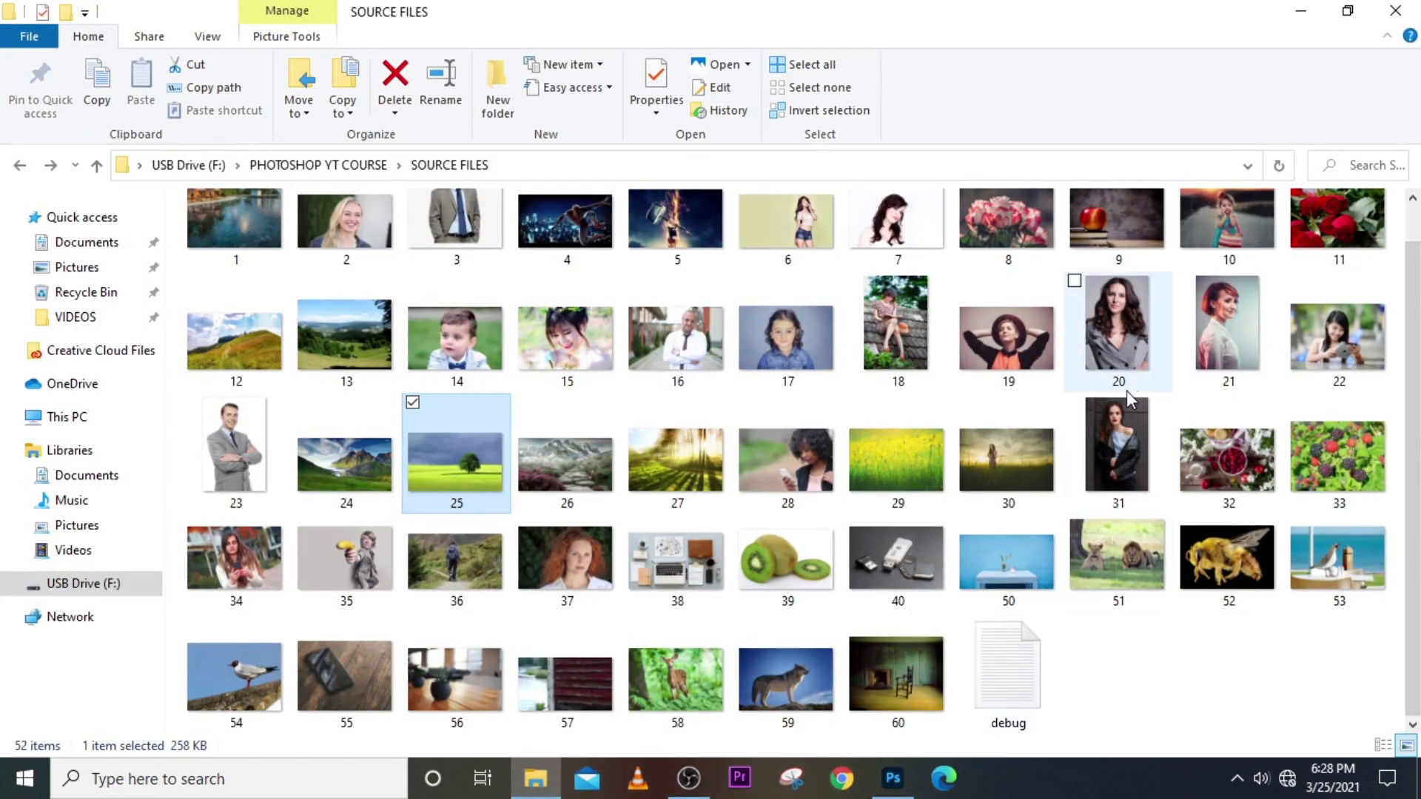
left_click_drag(1121, 333, 687, 585)
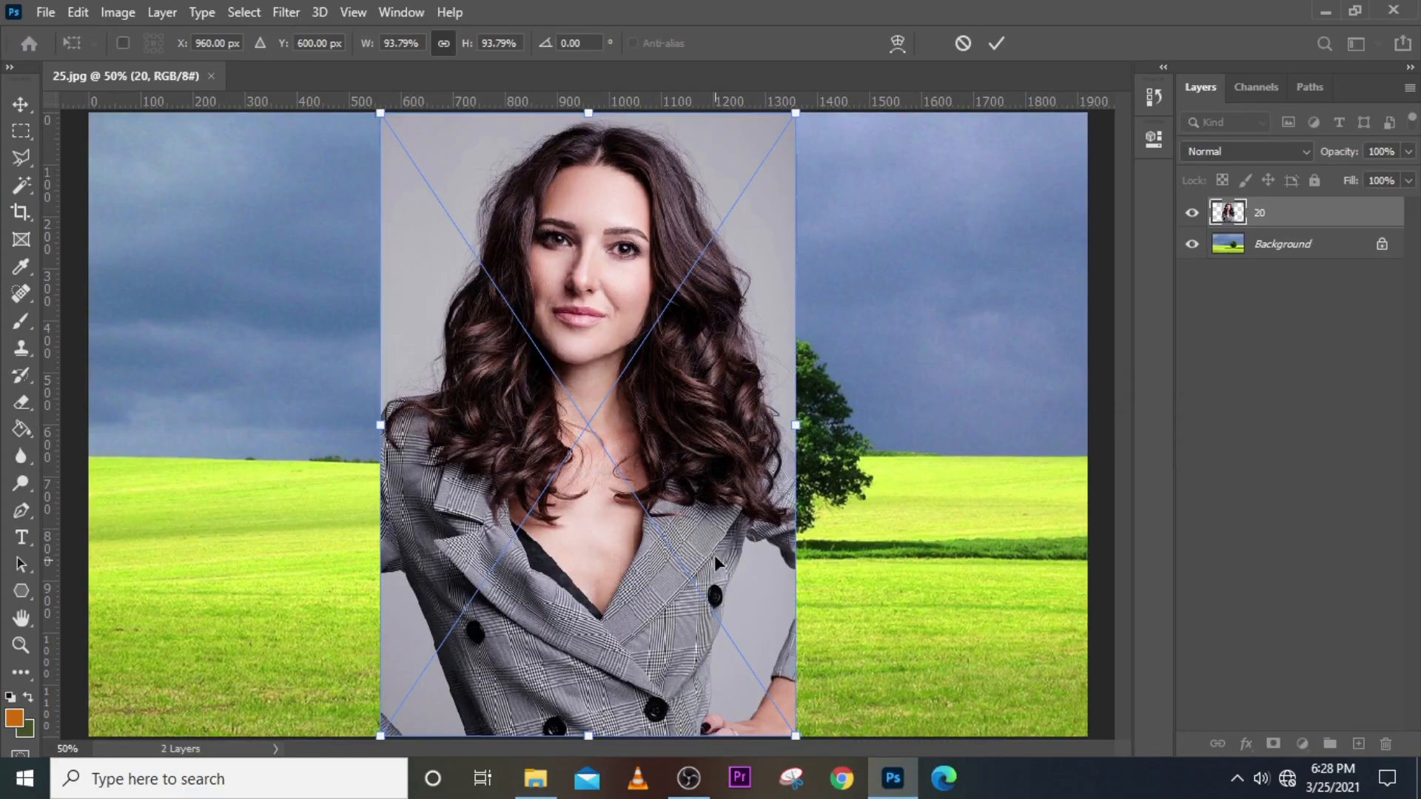
key("Return")
left_click(535, 777)
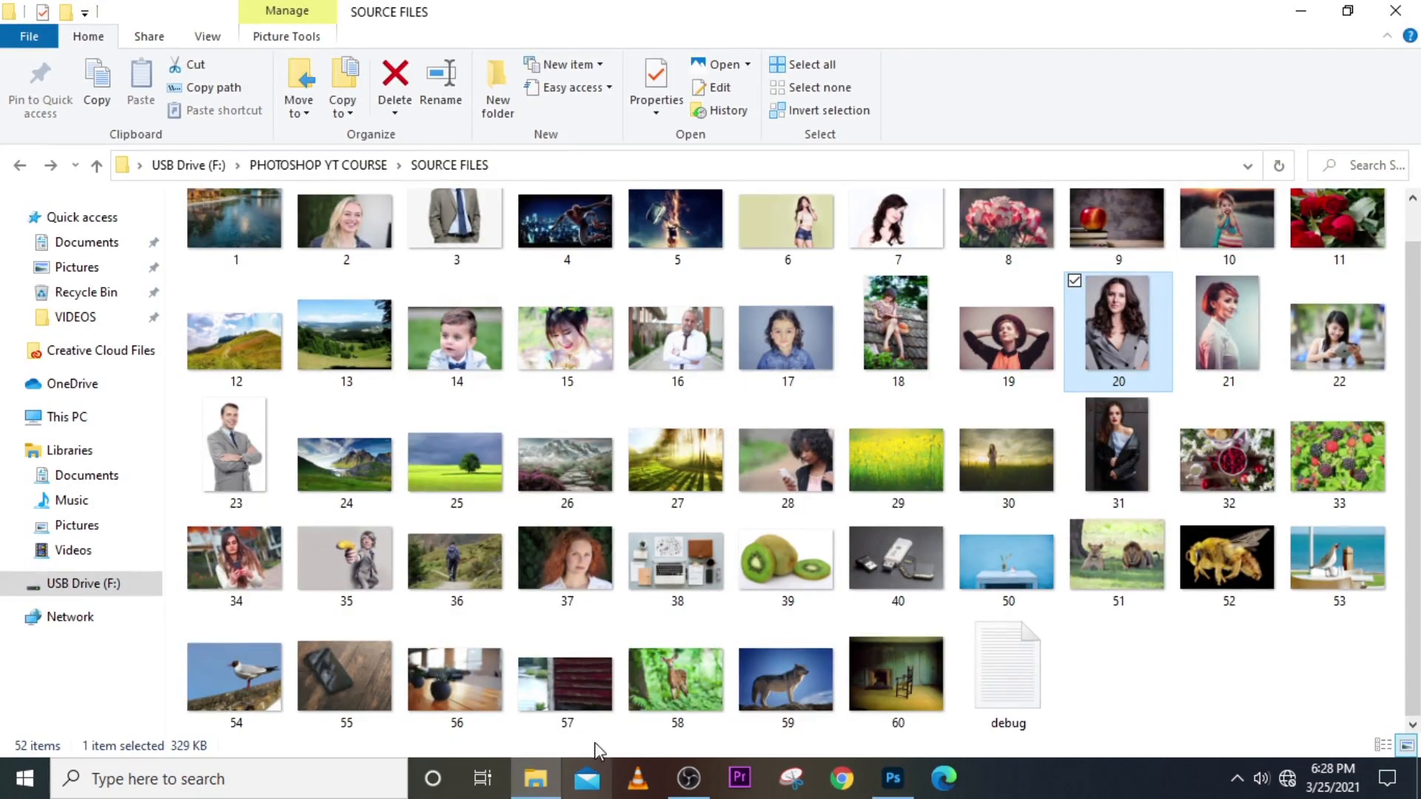
left_click_drag(882, 344, 725, 603)
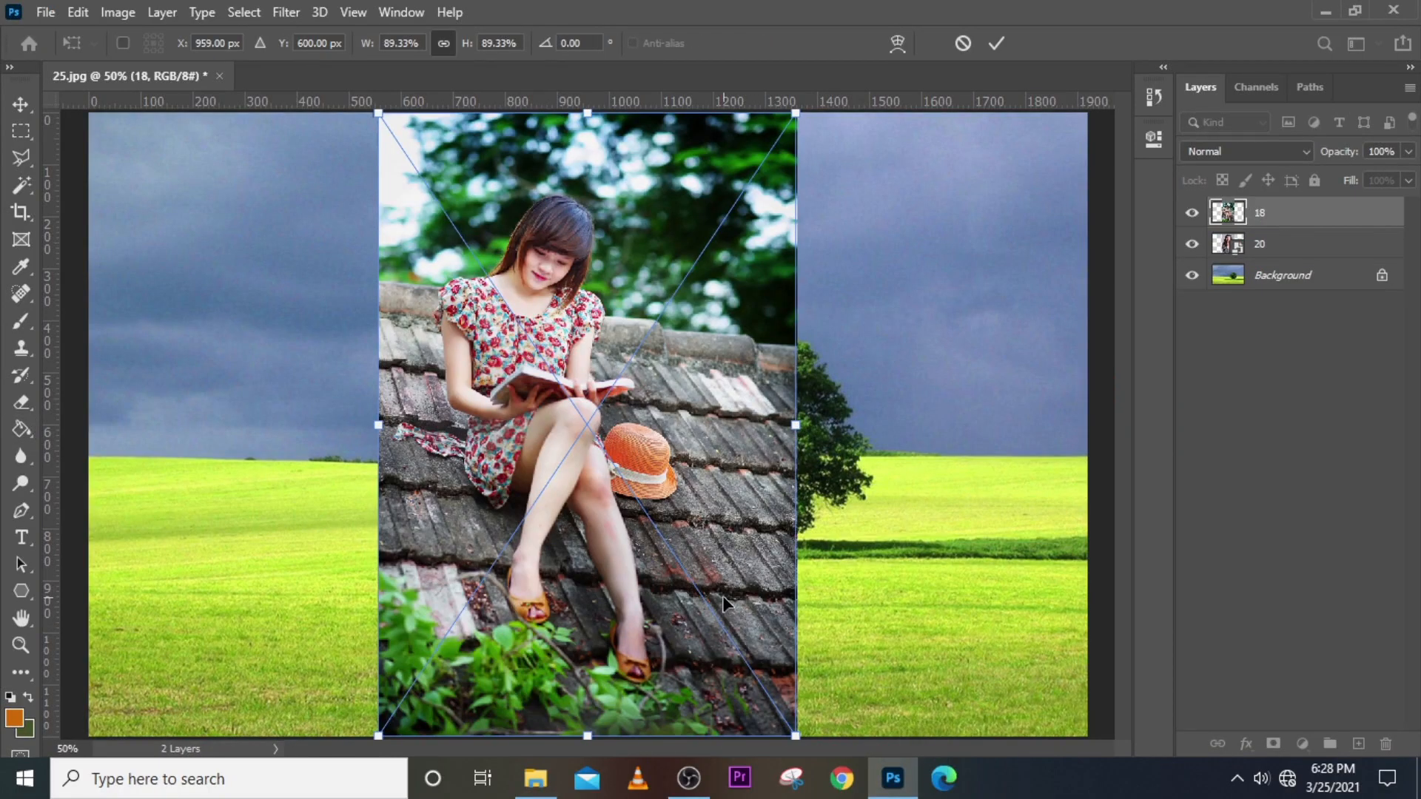
key("Return")
Place photo 31 and enlarge it to the full canvas height.
left_click(535, 777)
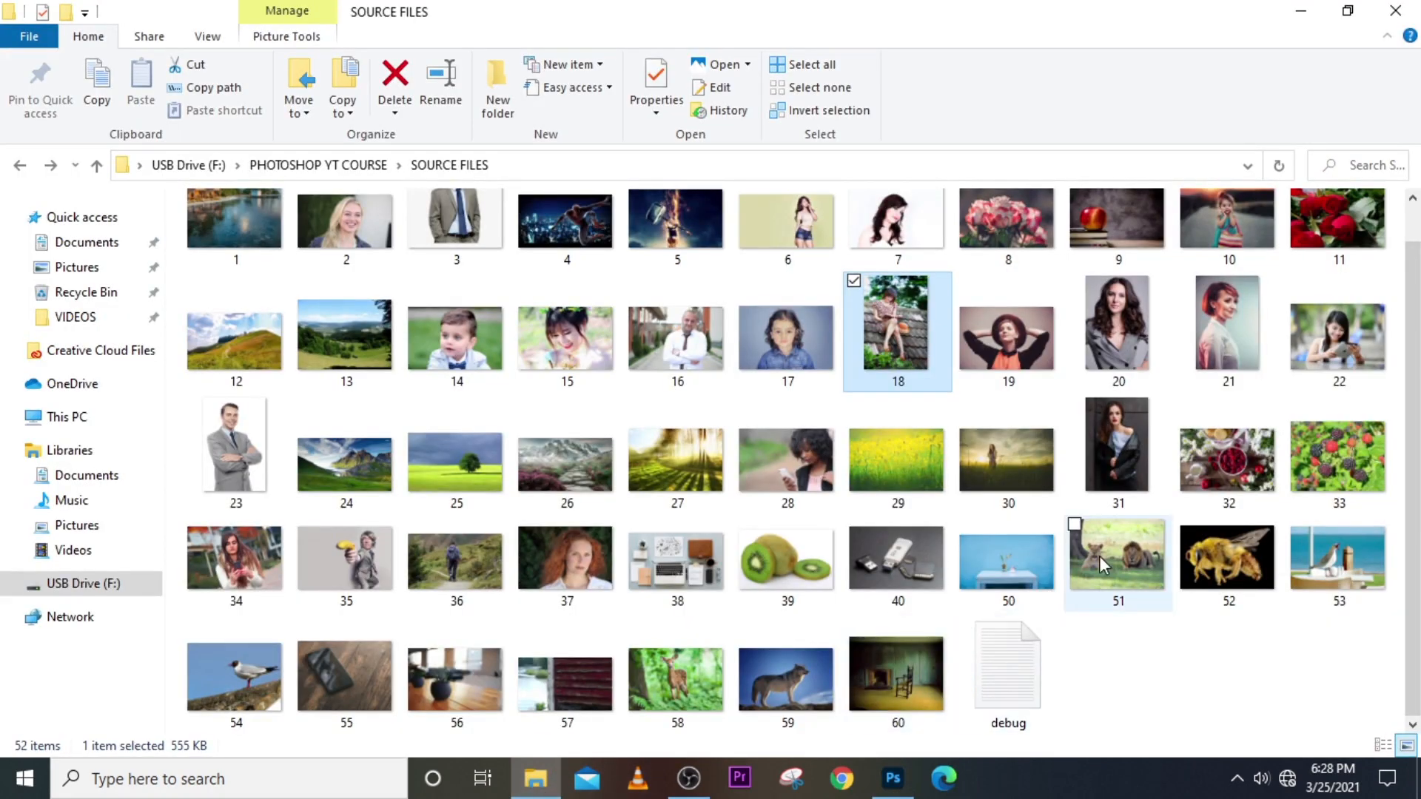
left_click_drag(1117, 497, 797, 737)
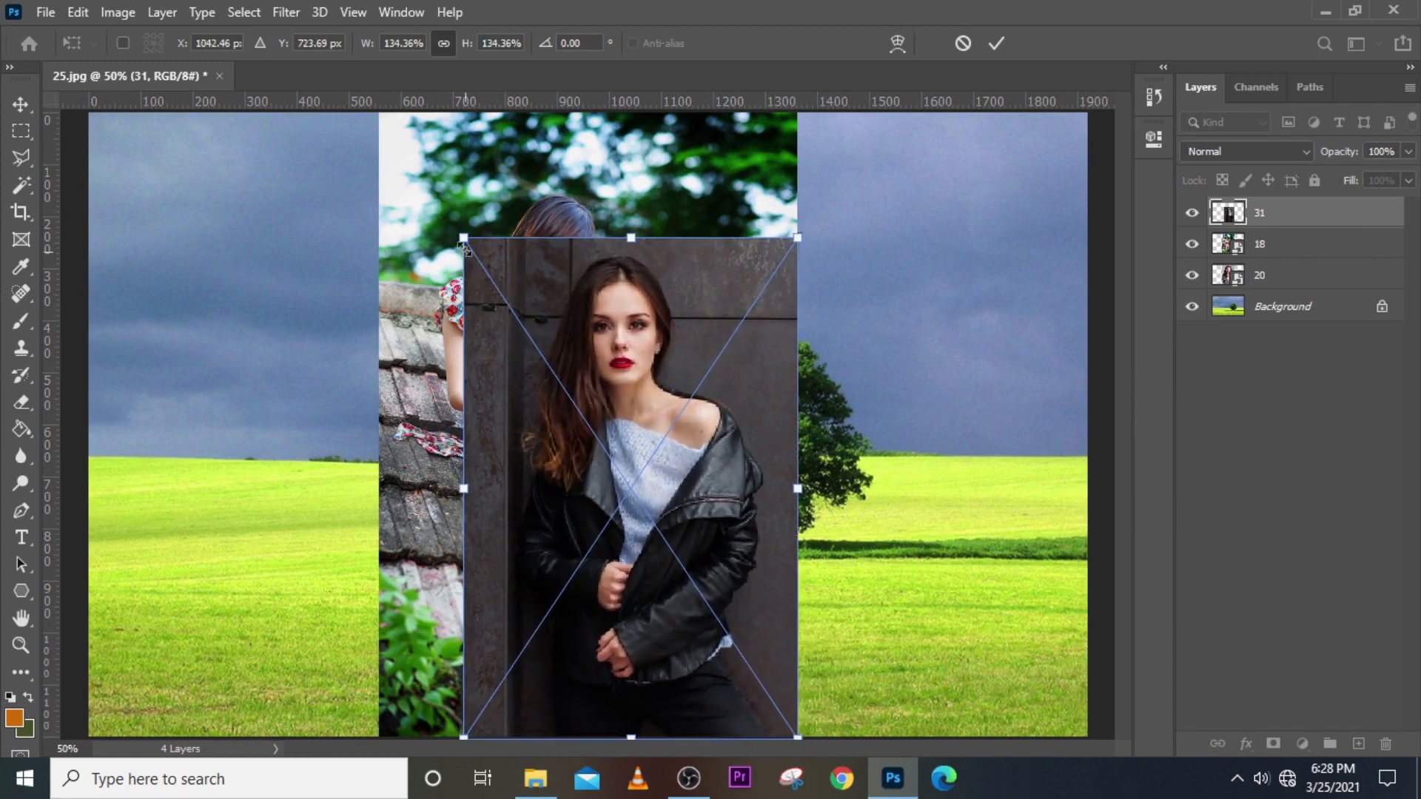
left_click_drag(464, 241, 378, 112)
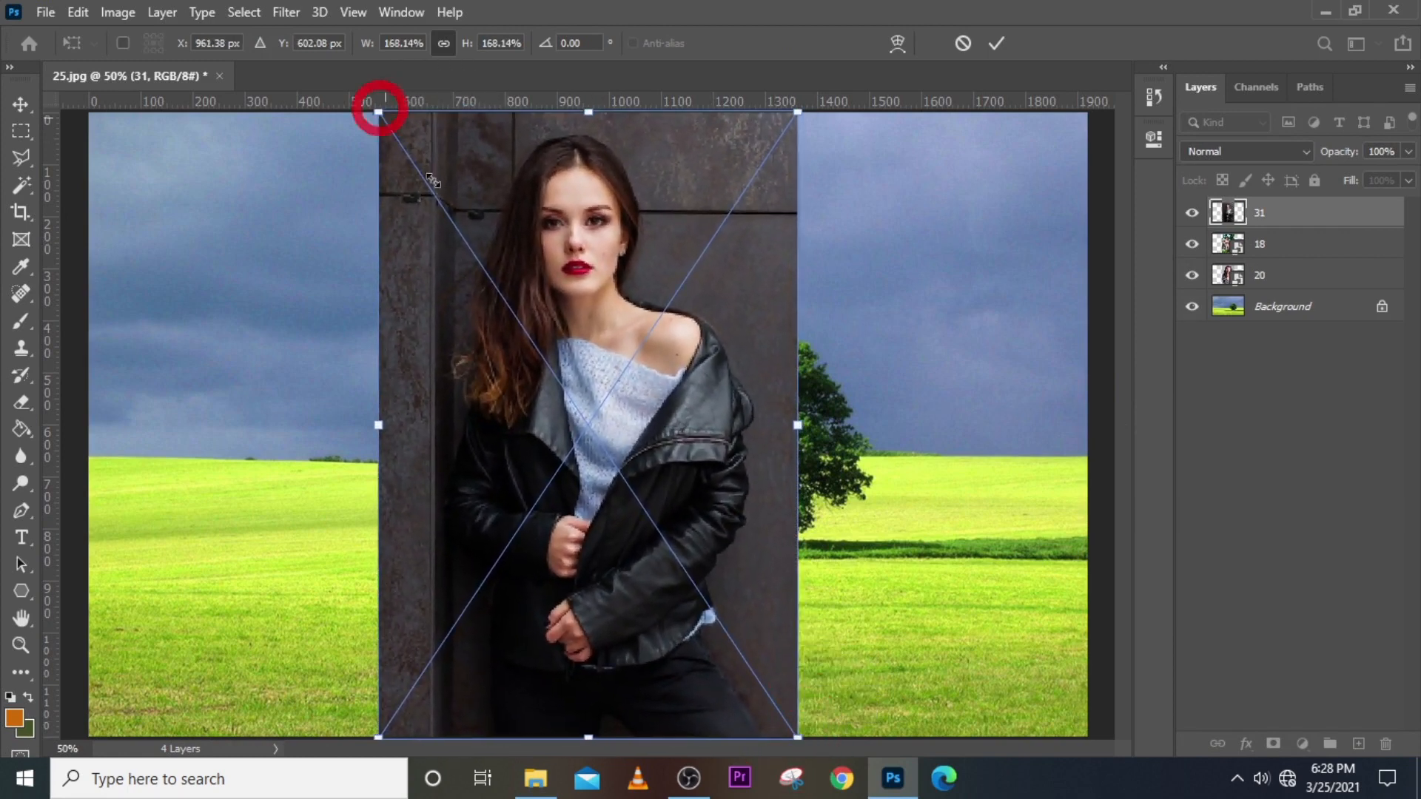
key("g")
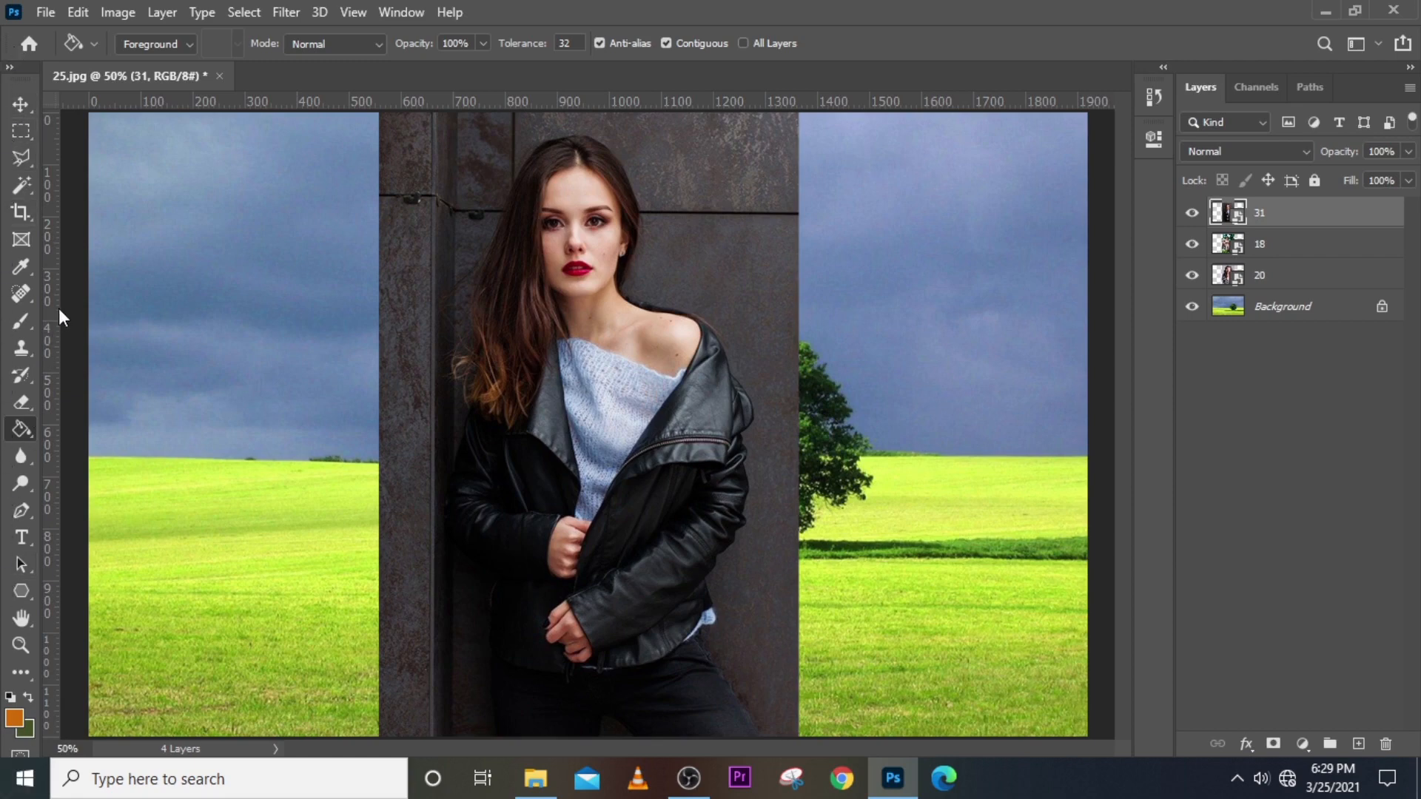
Move the leather-jacket photo left and the reading-girl photo right, checking each layer's visibility.
left_click(25, 105)
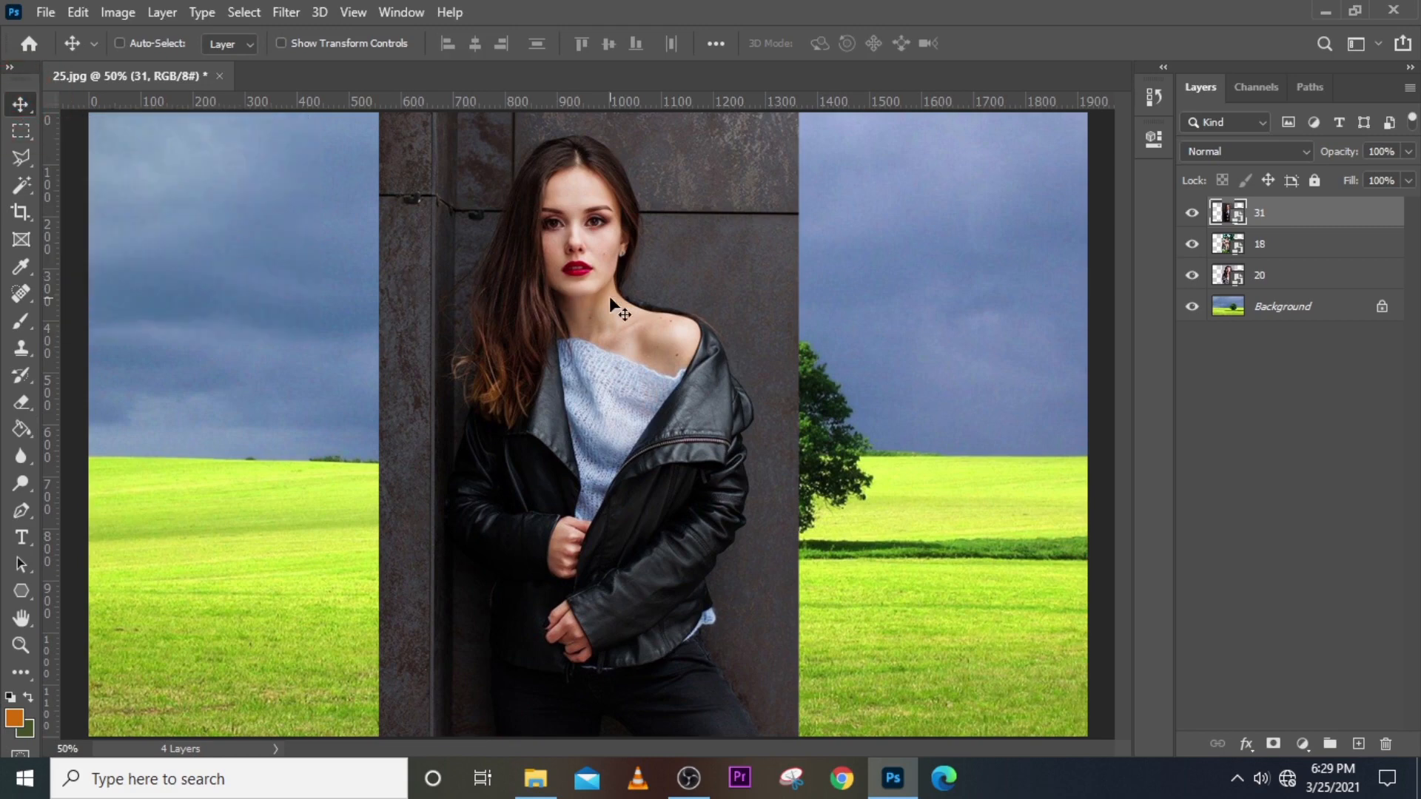
left_click_drag(618, 308, 344, 300)
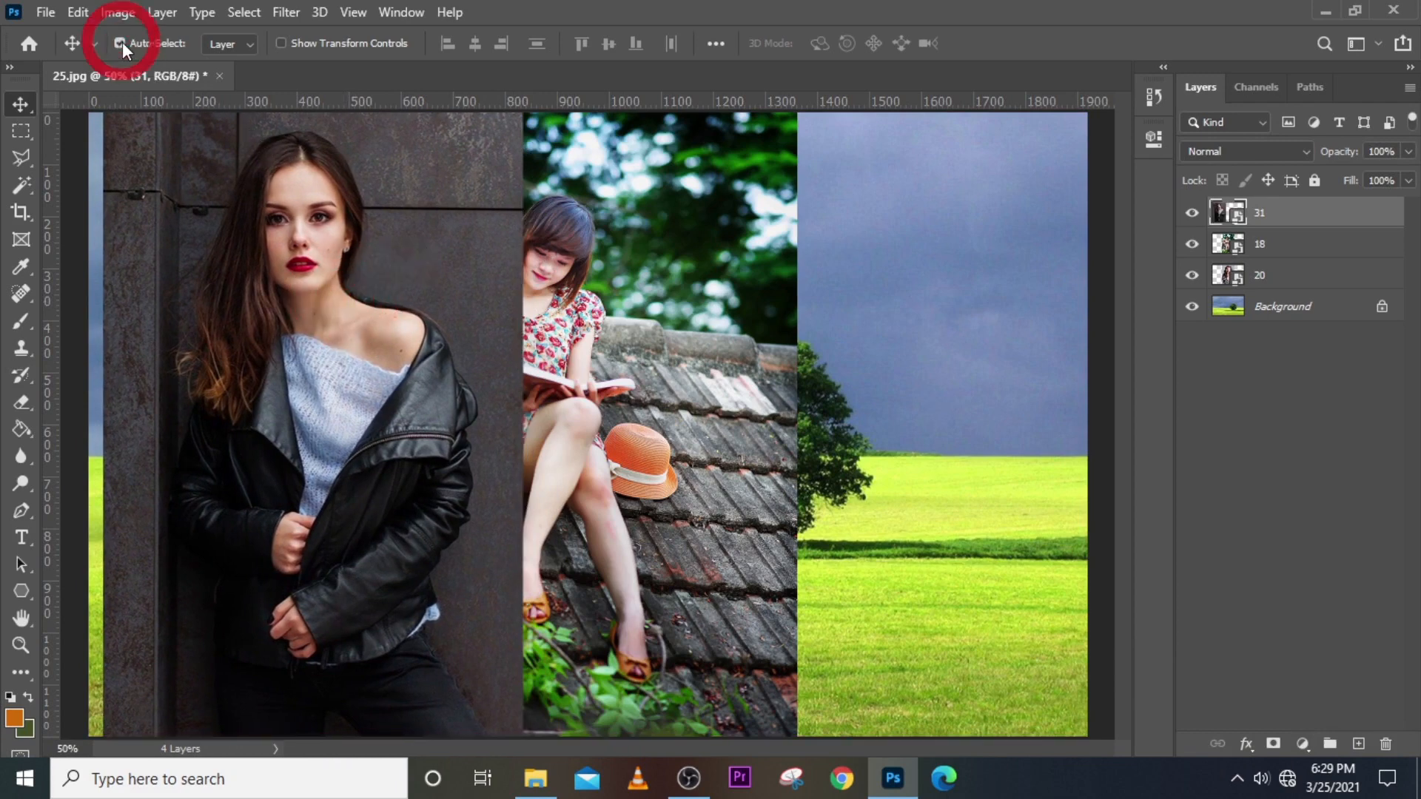
left_click_drag(740, 307, 1020, 314)
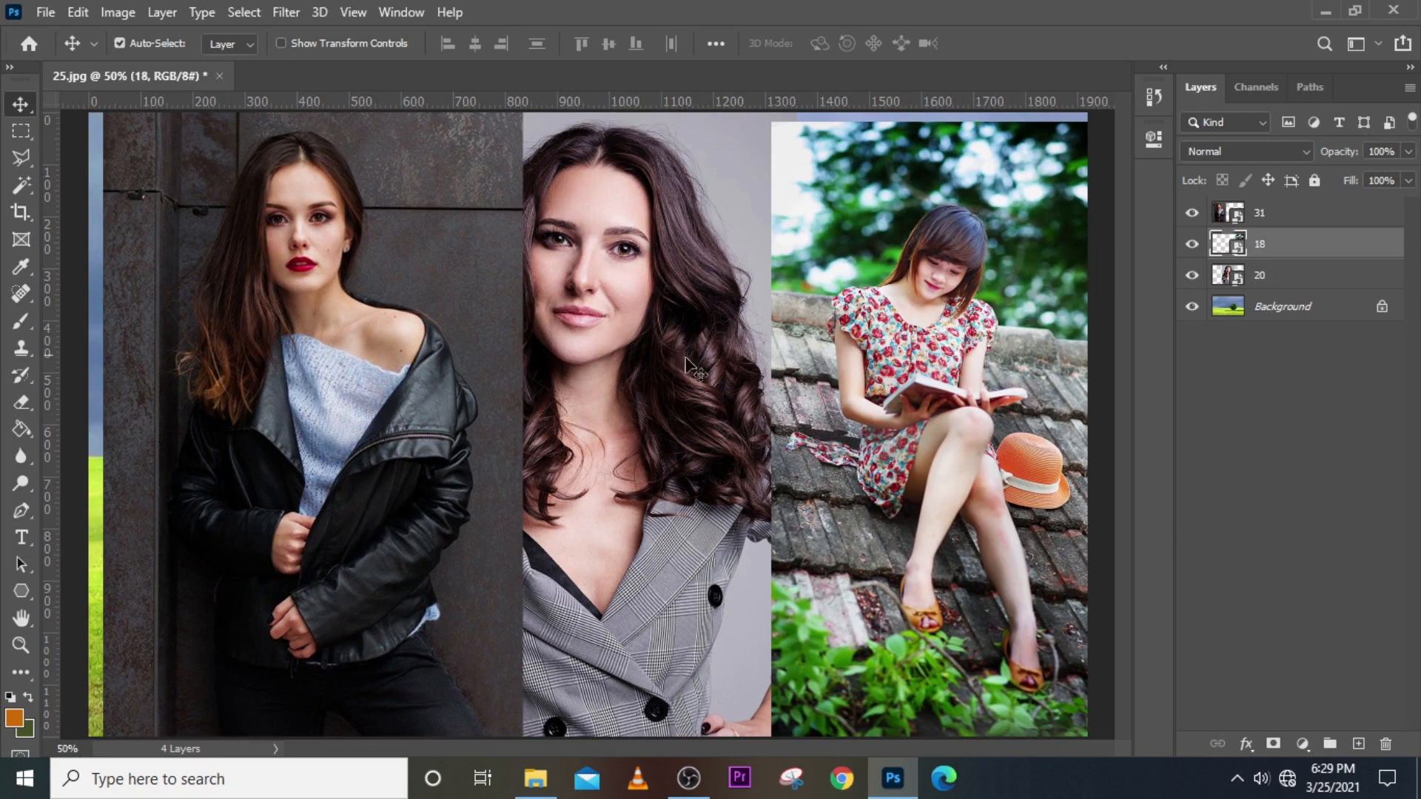
left_click(1193, 214)
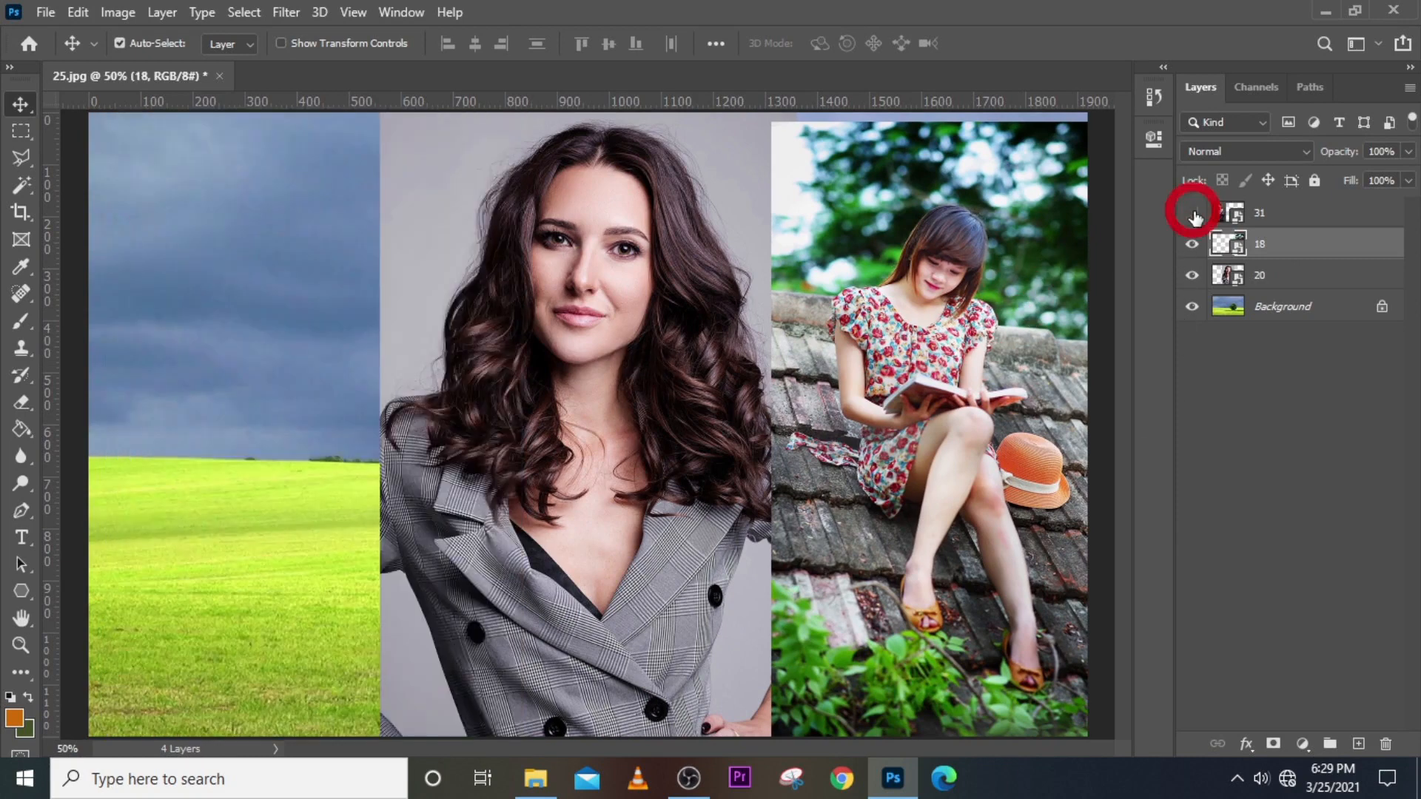
left_click(1192, 214)
left_click(1193, 245)
left_click(1192, 244)
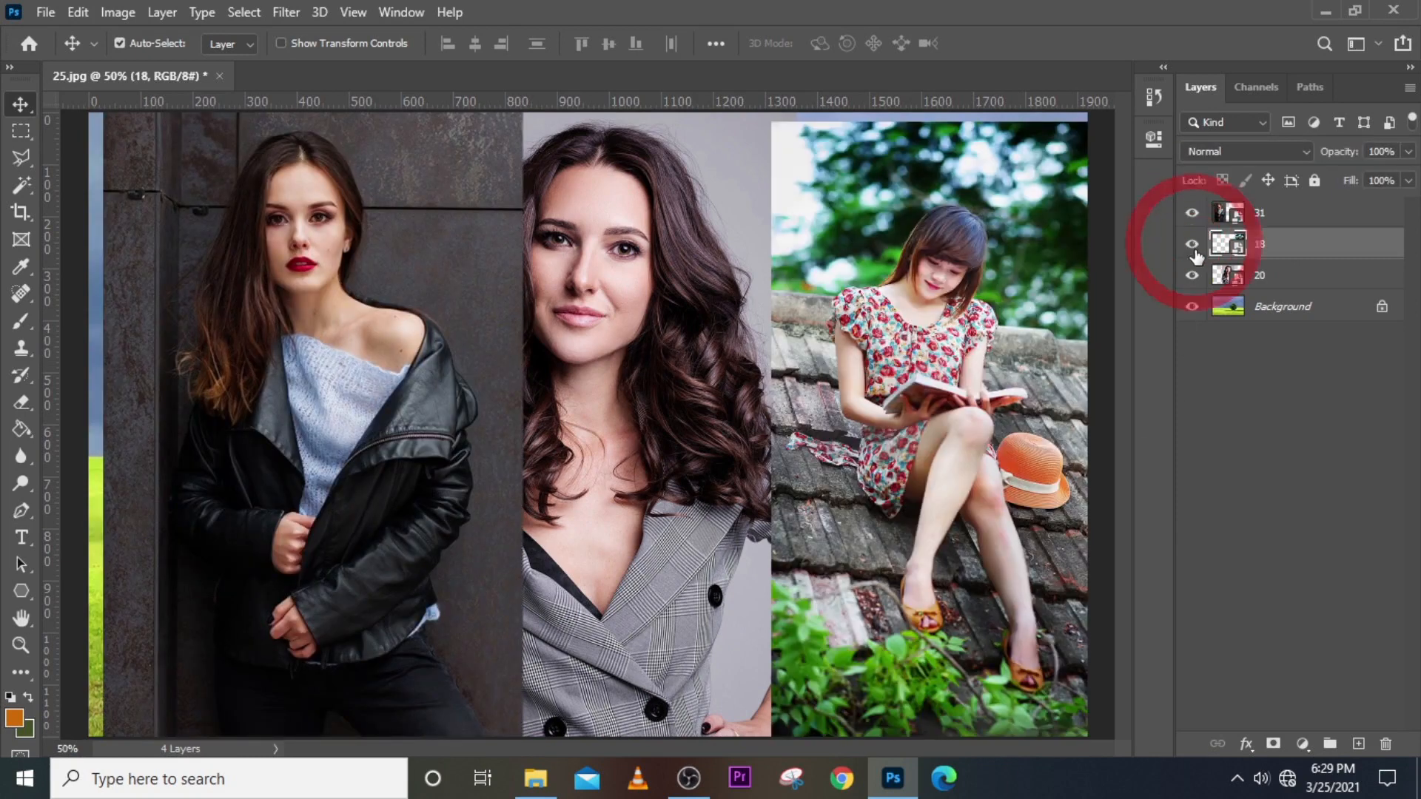
left_click(1192, 276)
left_click(1192, 276)
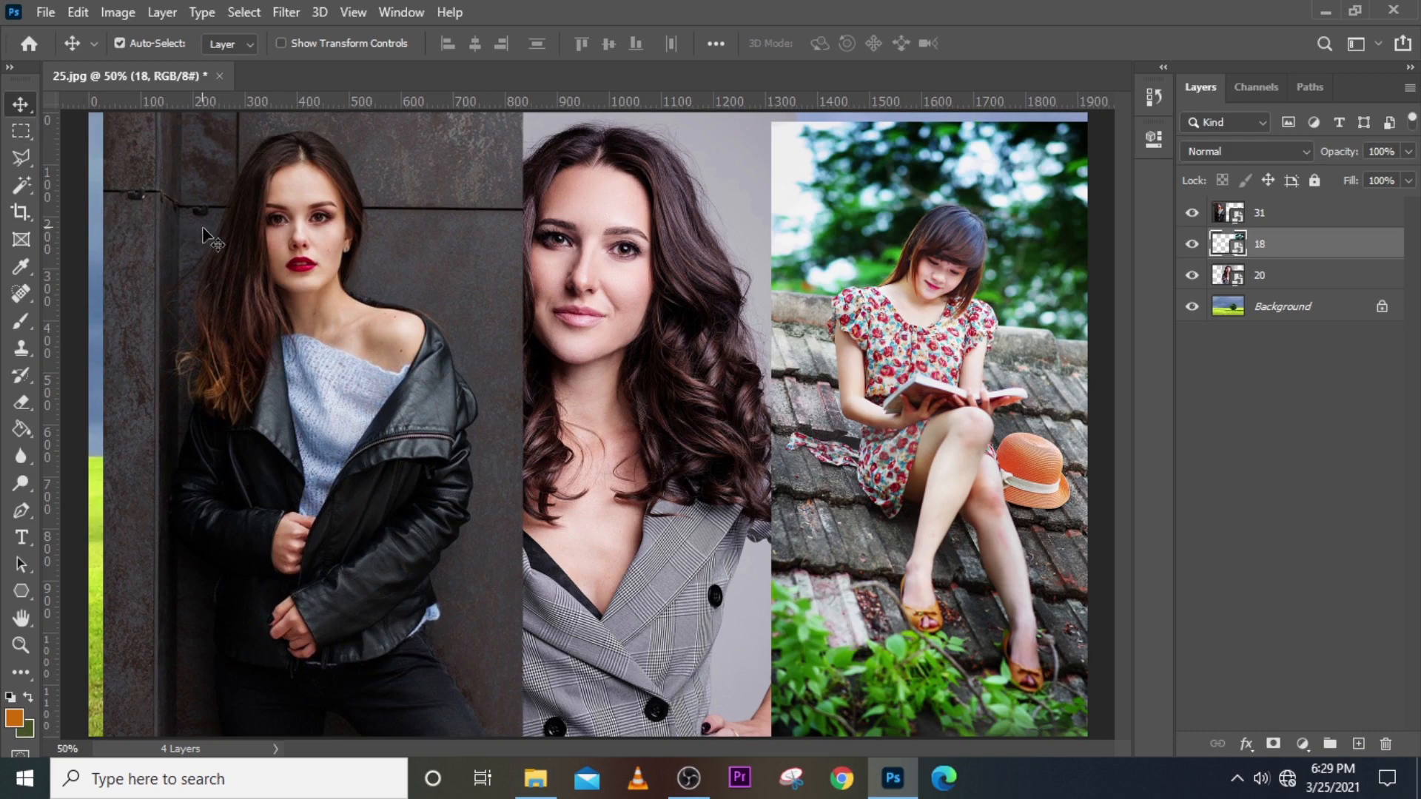
Fine-tune the three photos into an even left, middle and right row.
left_click_drag(312, 222, 275, 227)
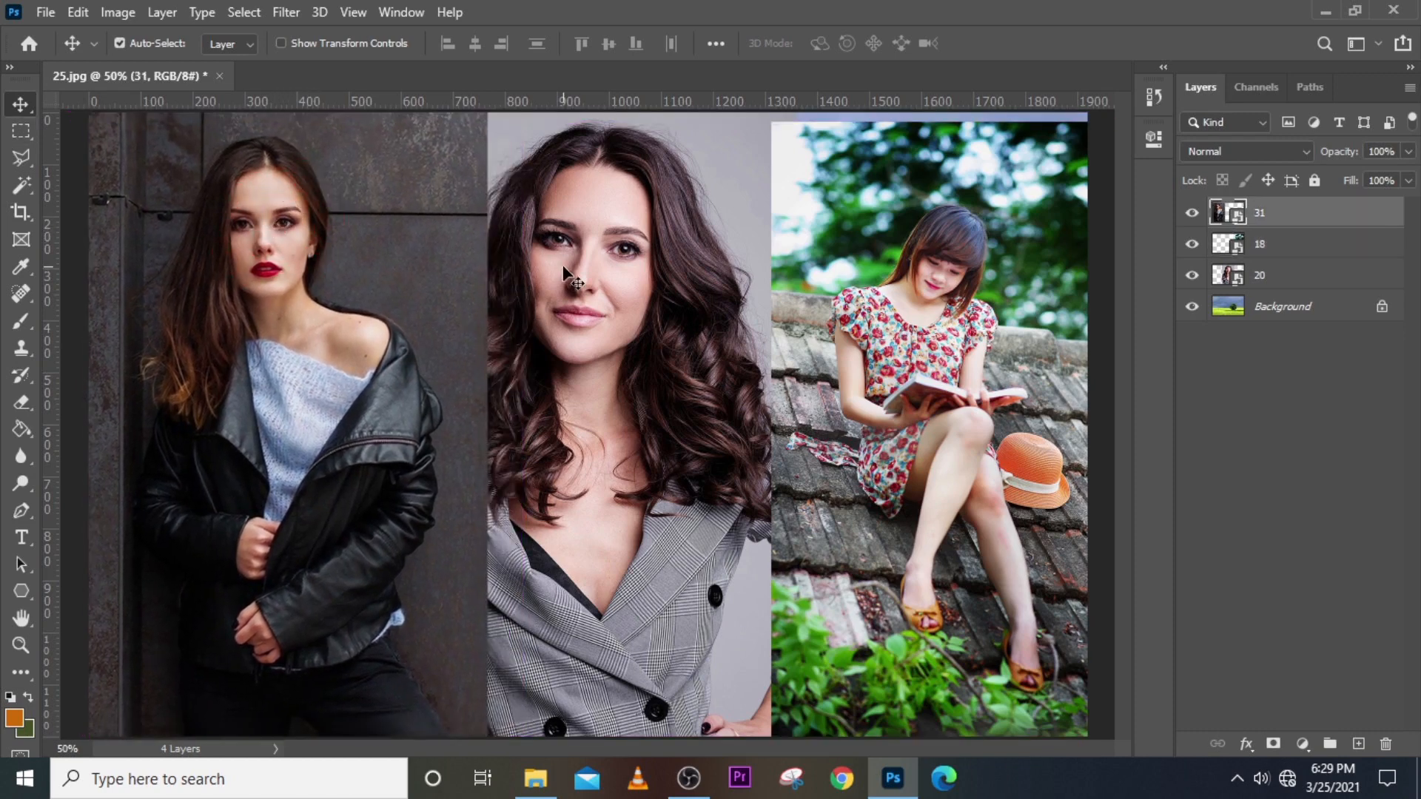
left_click_drag(564, 274, 597, 283)
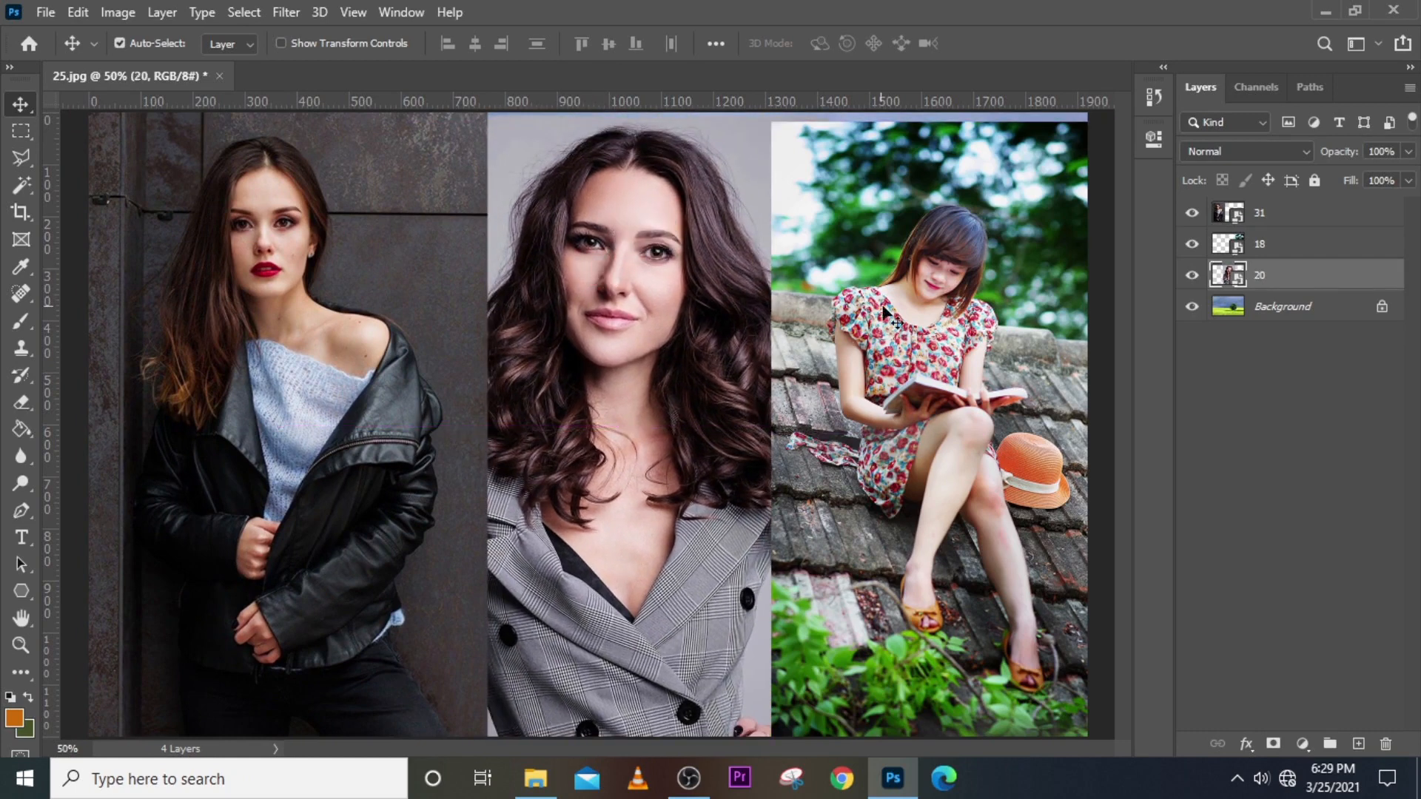
left_click_drag(885, 310, 928, 276)
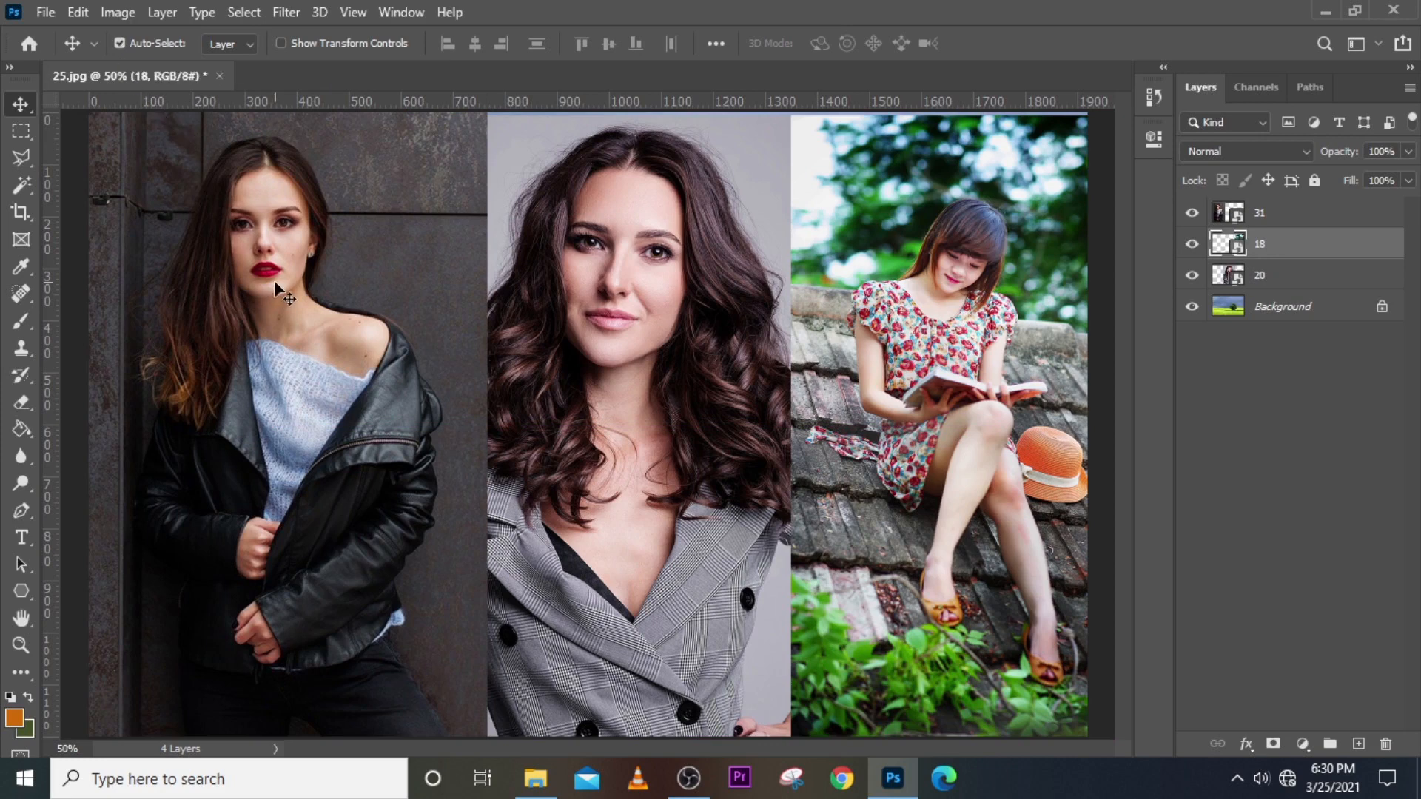
mouse_move(274, 280)
left_mouse_down()
mouse_move(310, 281)
mouse_move(295, 281)
left_mouse_up()
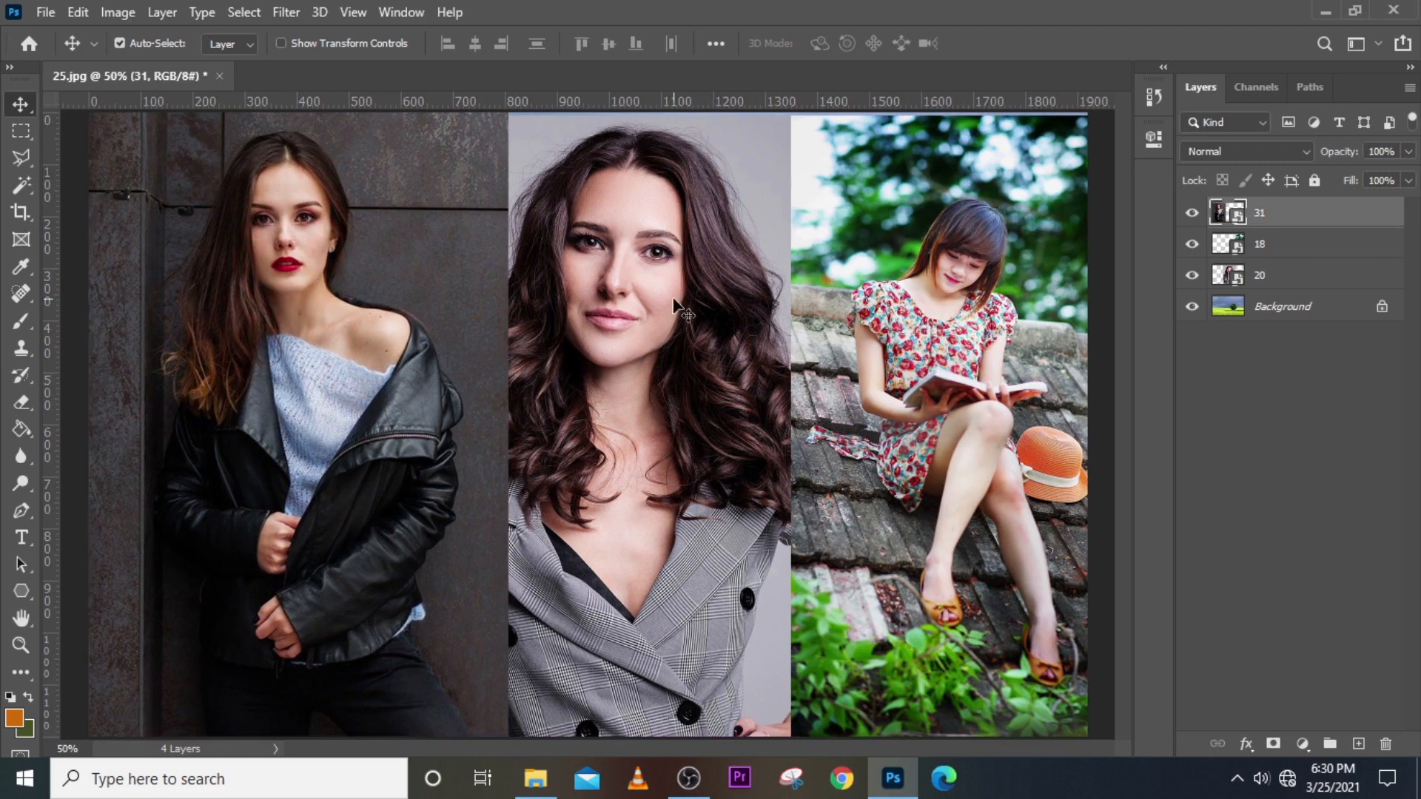
left_click_drag(678, 305, 677, 299)
mouse_move(966, 337)
left_mouse_down()
mouse_move(971, 374)
mouse_move(967, 347)
left_mouse_up()
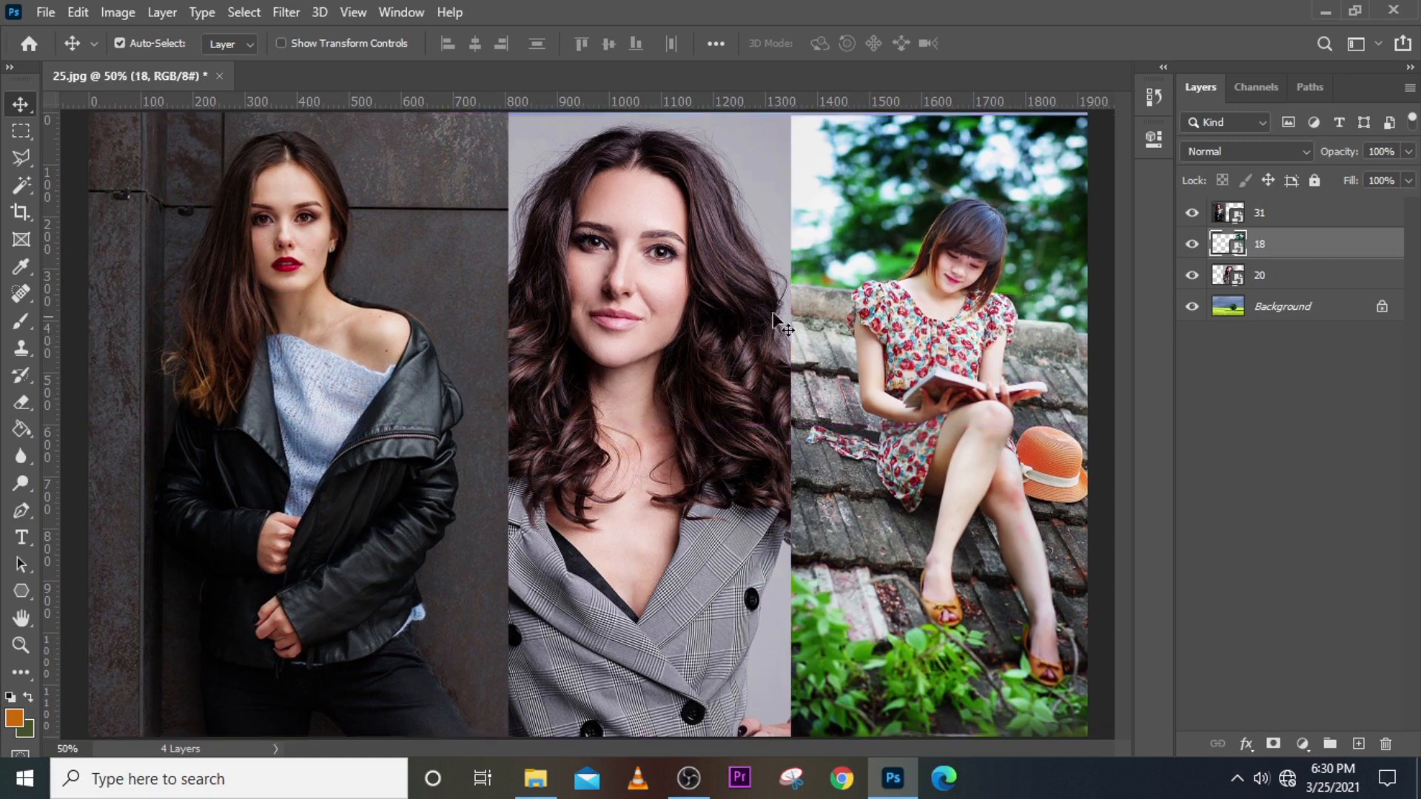
Turn off Auto-Select and nudge layers 20 and 31 so the panels butt edge to edge.
left_click(119, 43)
mouse_move(333, 392)
left_mouse_down()
mouse_move(353, 414)
mouse_move(345, 360)
mouse_move(345, 388)
left_mouse_up()
mouse_move(635, 336)
left_mouse_down()
mouse_move(625, 364)
mouse_move(635, 326)
left_mouse_up()
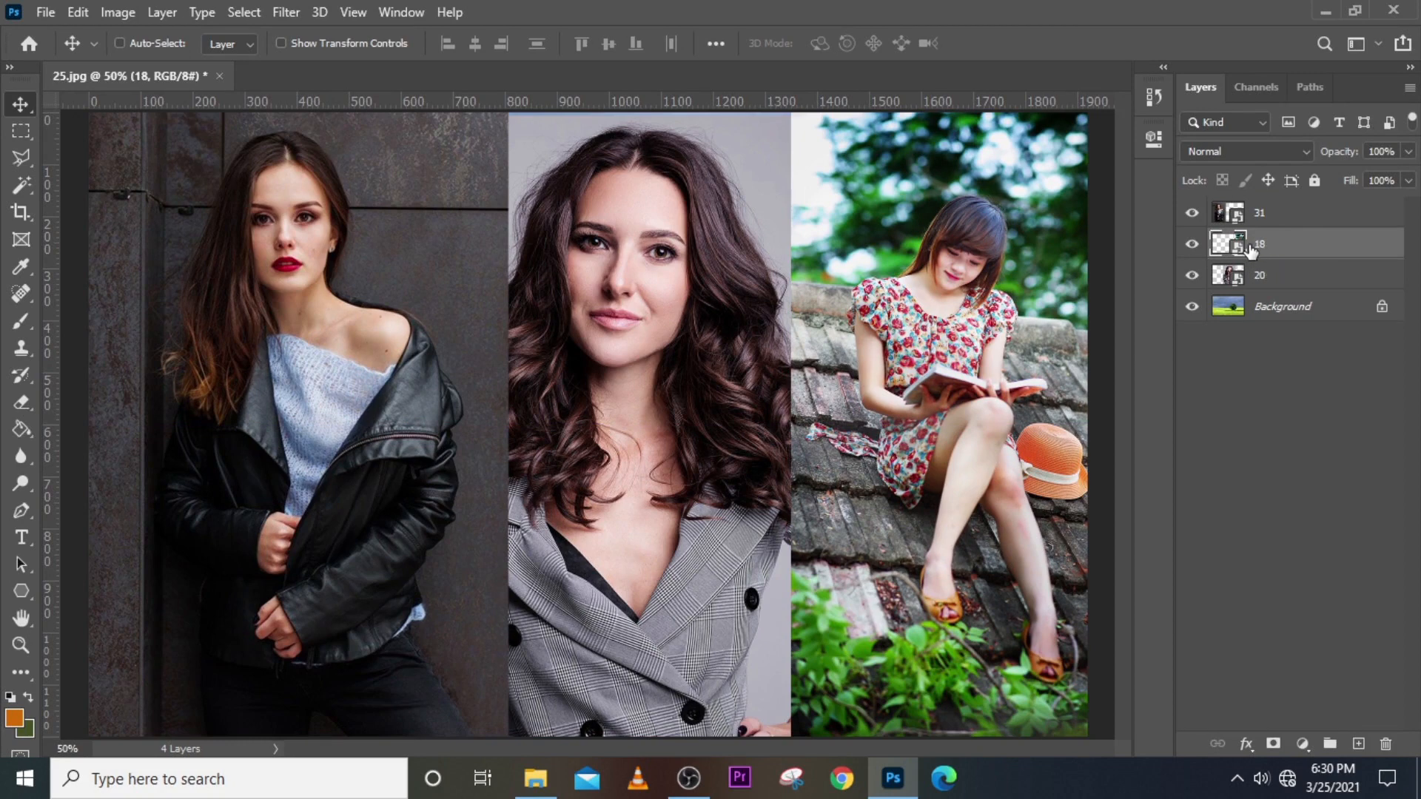
mouse_move(976, 354)
left_mouse_down()
mouse_move(990, 392)
mouse_move(984, 360)
mouse_move(996, 365)
left_mouse_up()
mouse_move(679, 265)
left_mouse_down()
mouse_move(686, 252)
mouse_move(677, 268)
mouse_move(701, 262)
left_mouse_up()
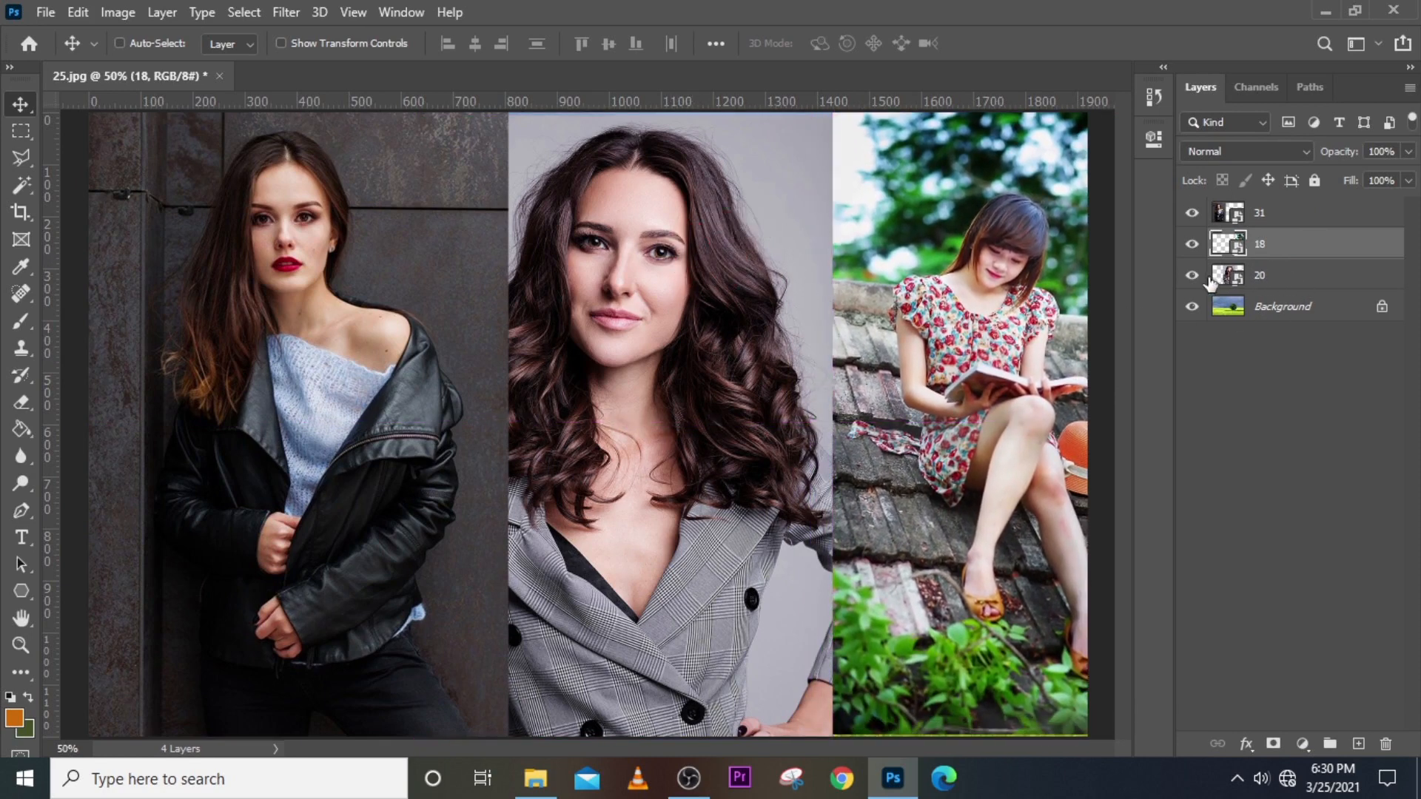
left_click(1251, 275)
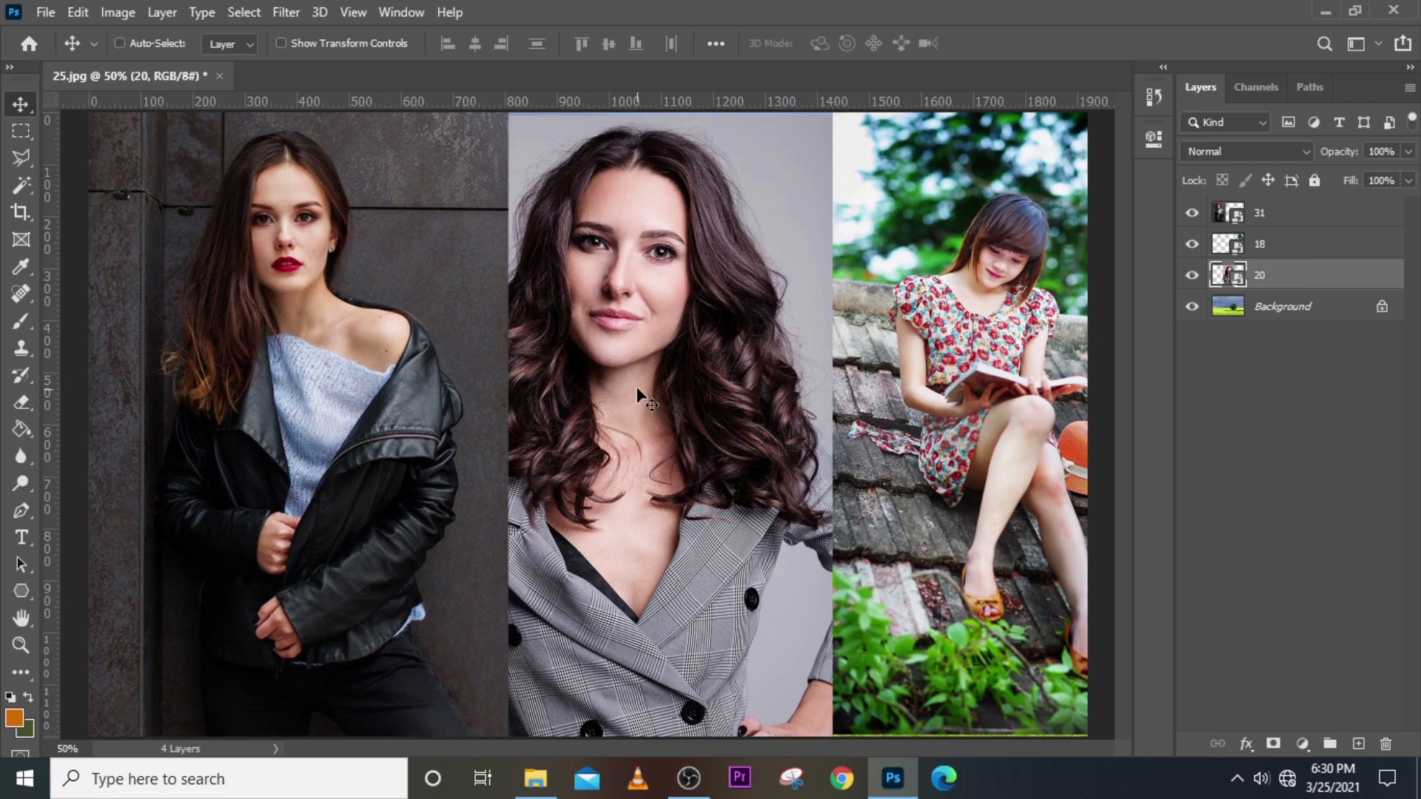
left_click_drag(638, 392, 707, 399)
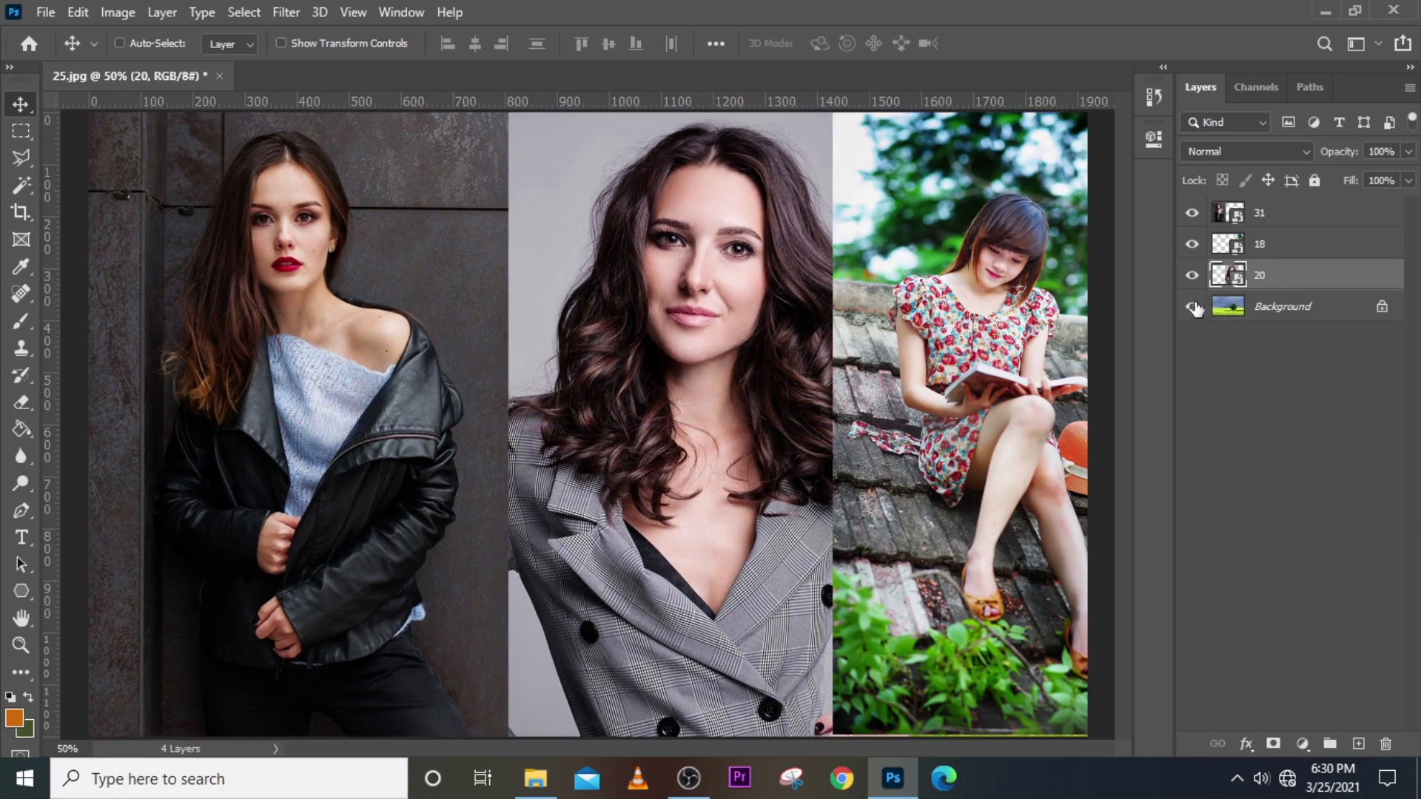
left_click(1270, 212)
mouse_move(461, 316)
left_mouse_down()
mouse_move(464, 296)
mouse_move(474, 333)
mouse_move(454, 307)
left_mouse_up()
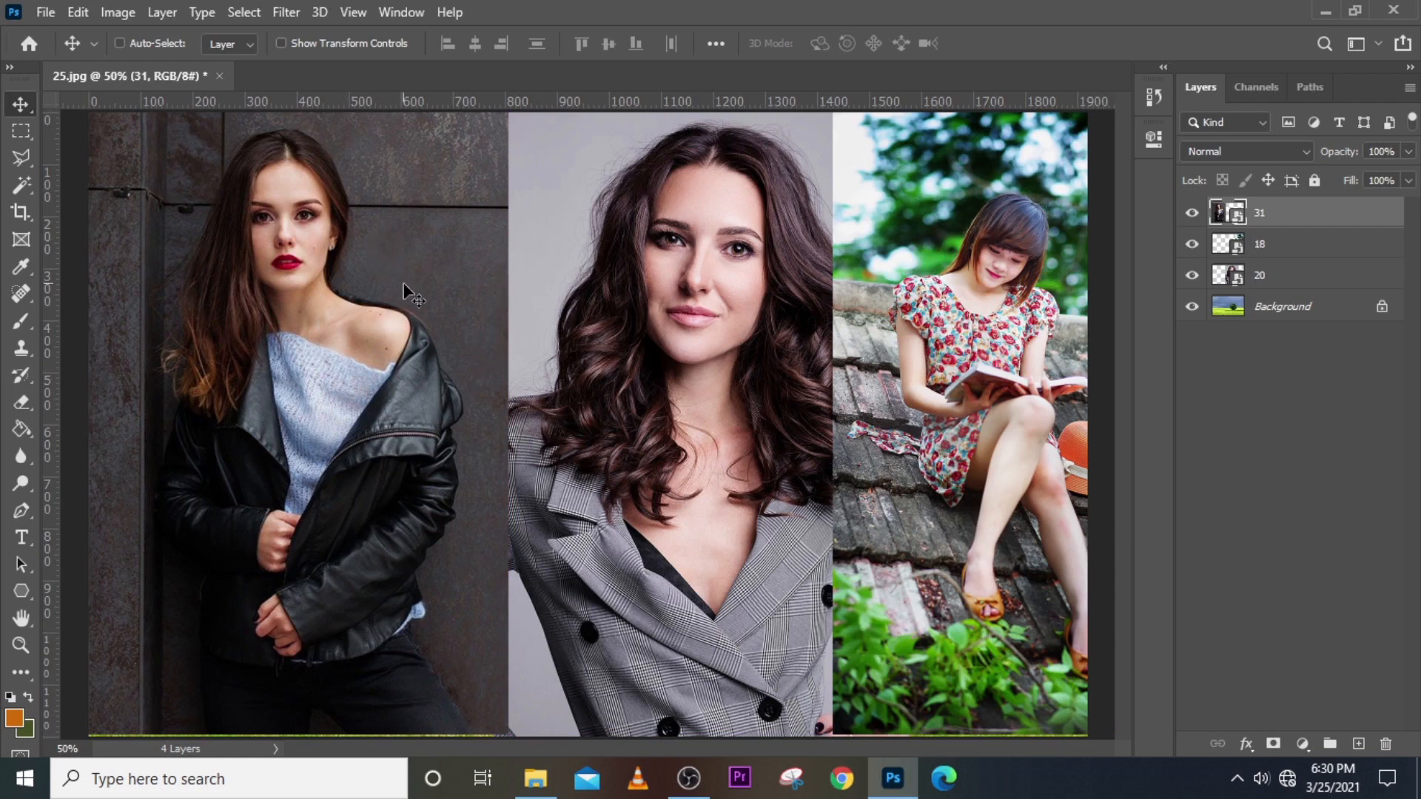
Scale the left portrait (layer 31) much smaller and move it right and up.
key("ctrl")
key("ctrl+t")
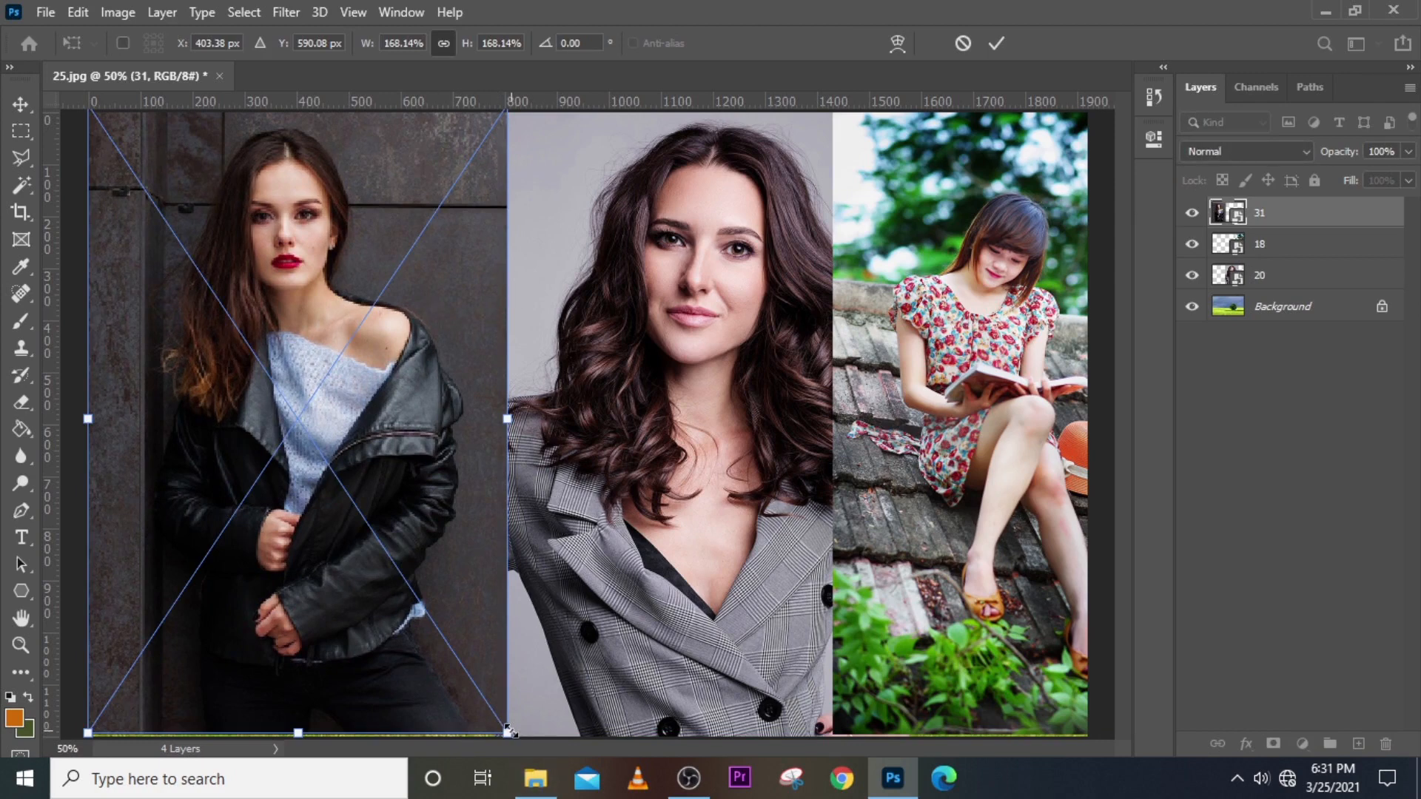
left_click_drag(507, 732, 508, 731)
left_click_drag(501, 724, 389, 602)
left_click_drag(366, 430, 421, 409)
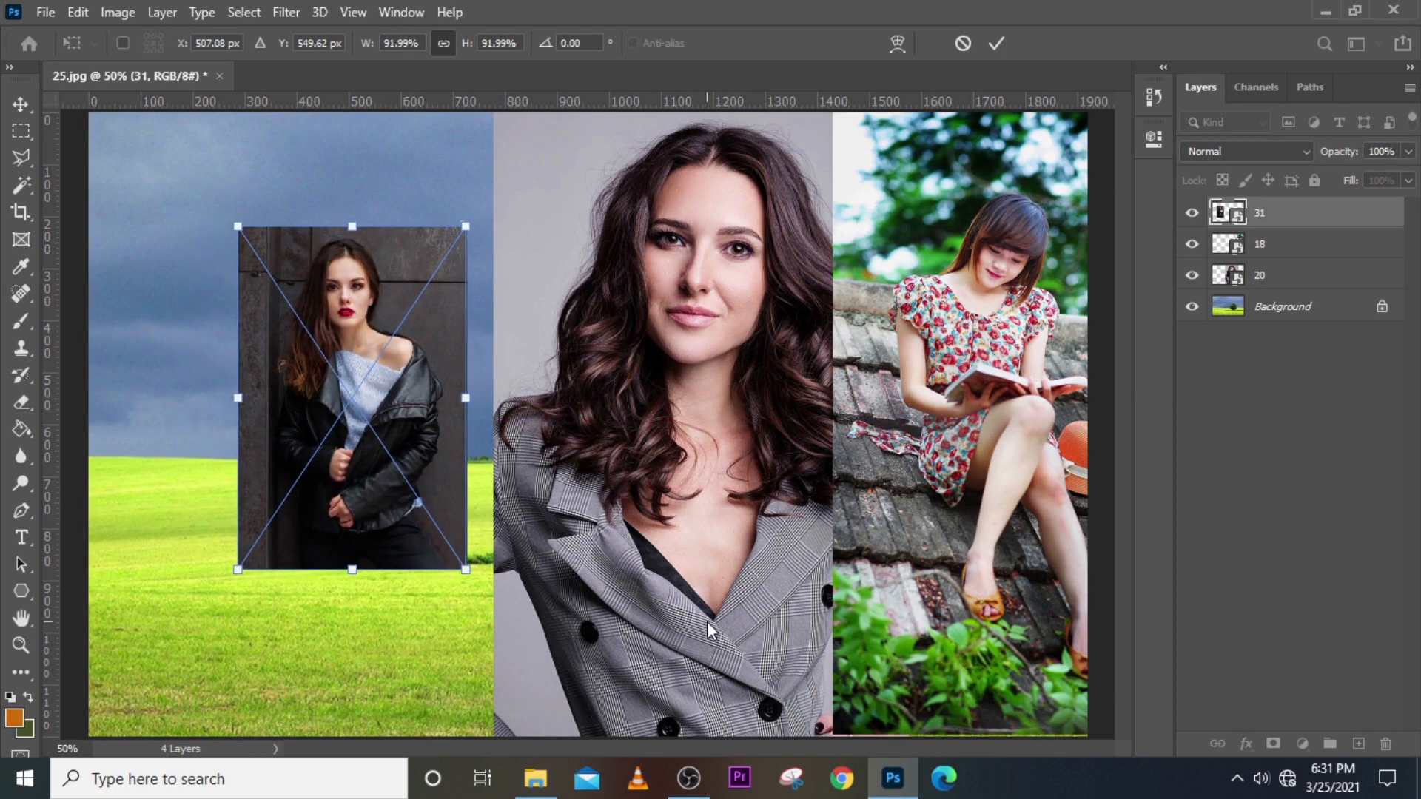
key("Return")
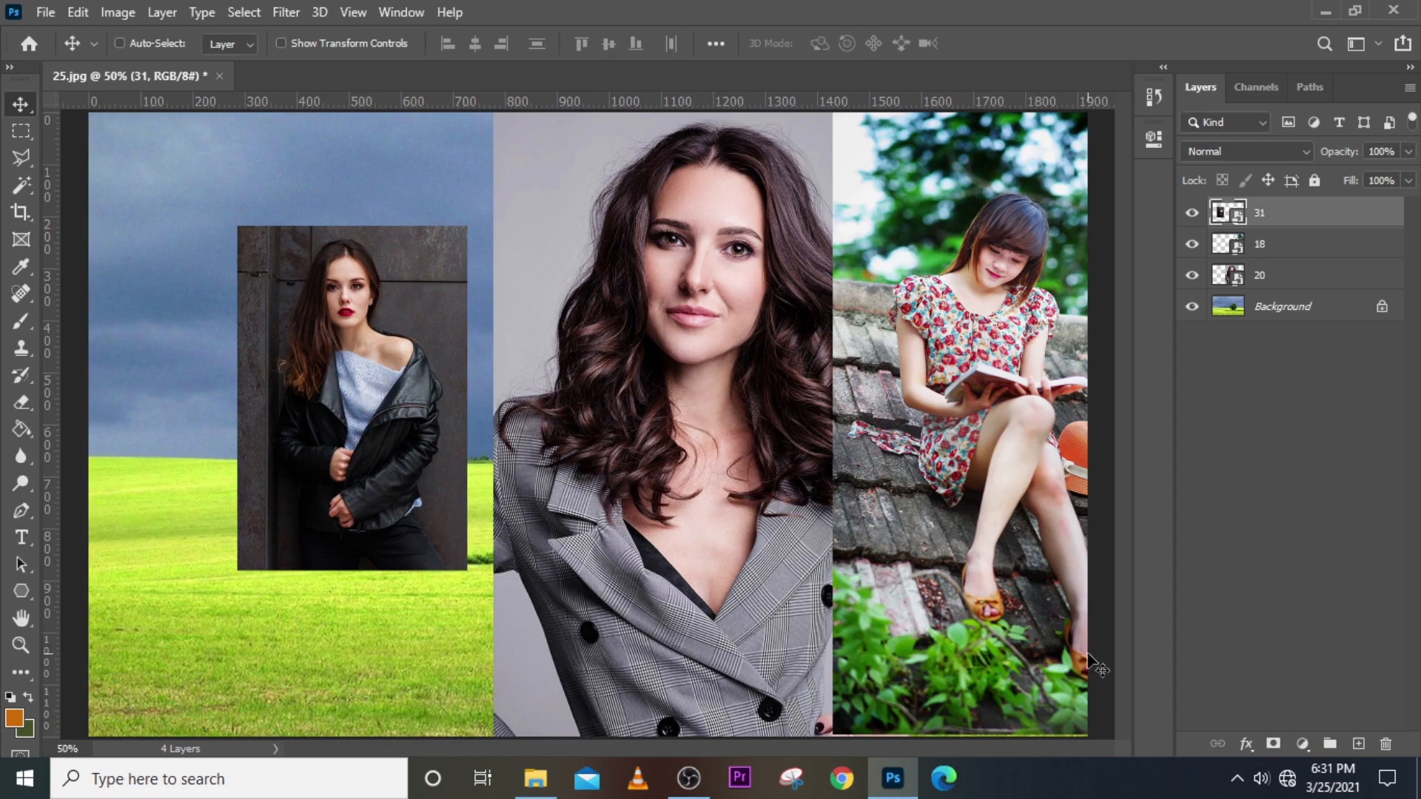
Scale the middle portrait (layer 20) to about 62% and move it left and up.
left_click(1265, 279)
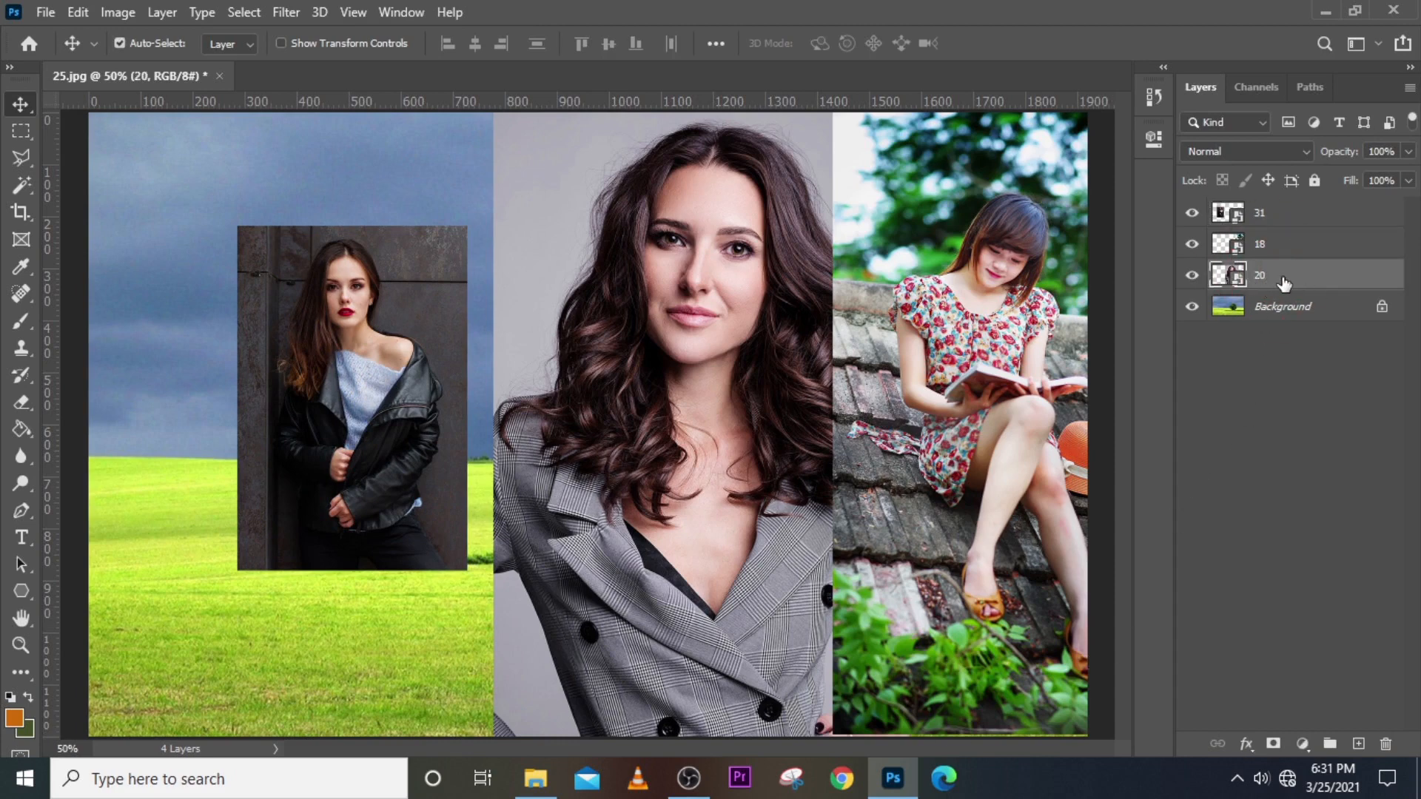
key("ctrl+t")
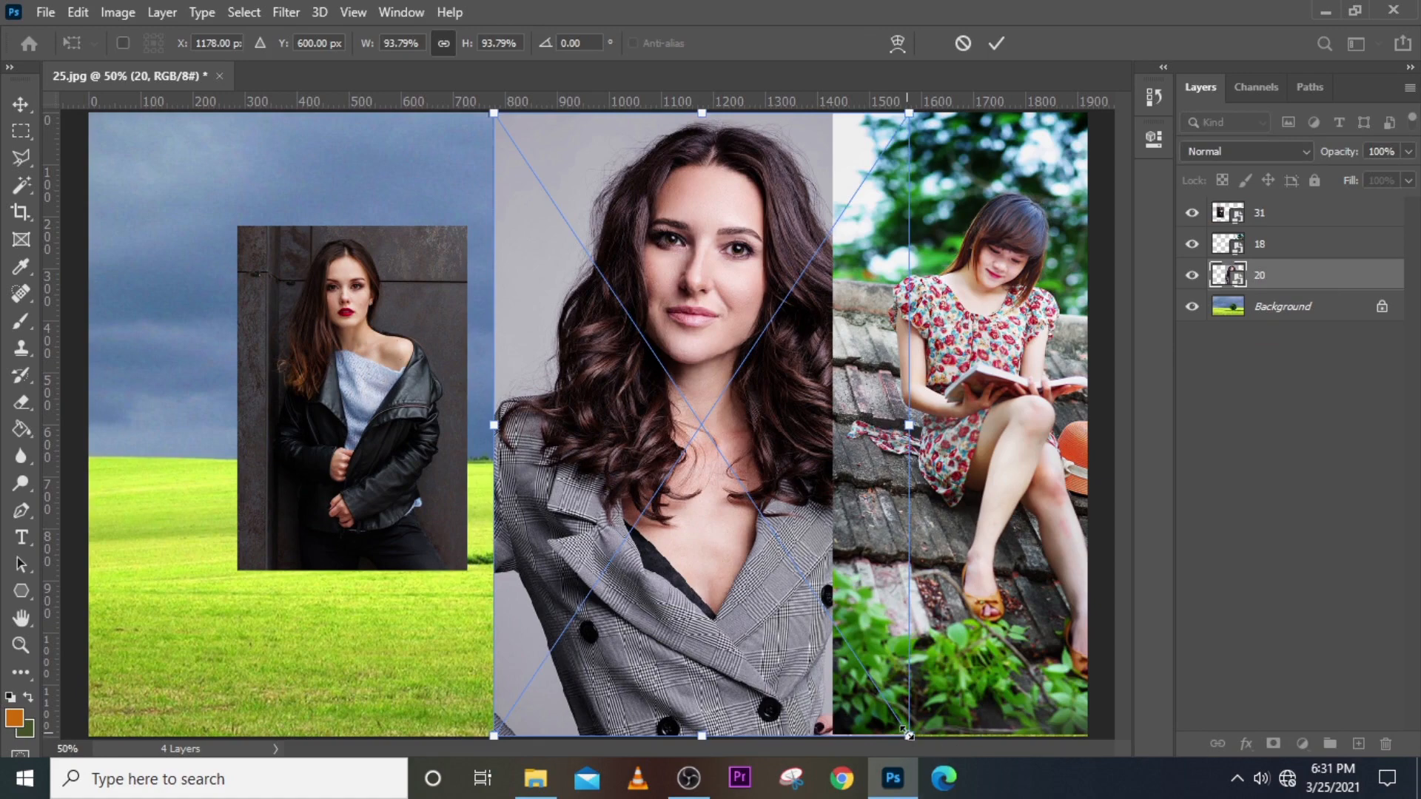
left_click_drag(909, 734, 839, 627)
key("Return")
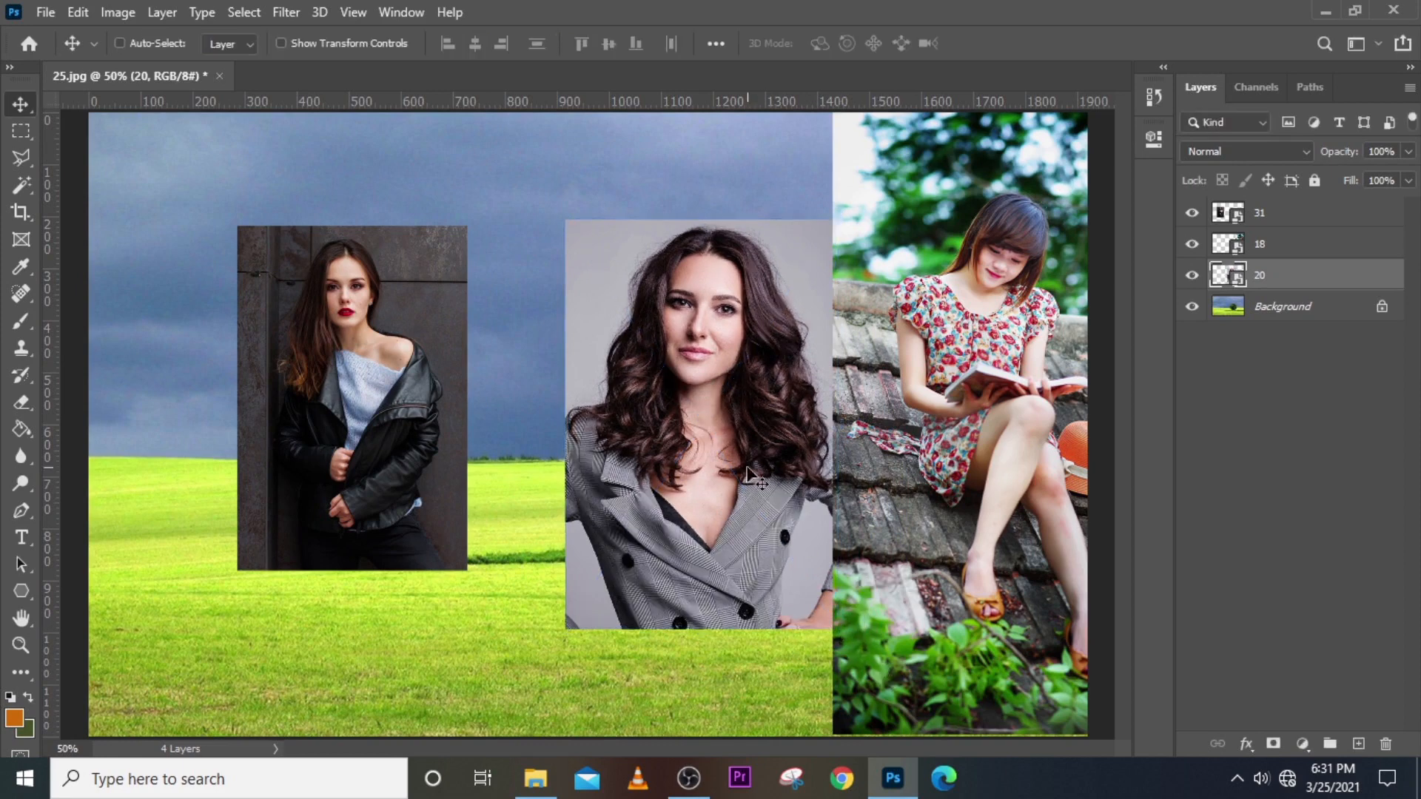
left_click_drag(744, 452, 579, 435)
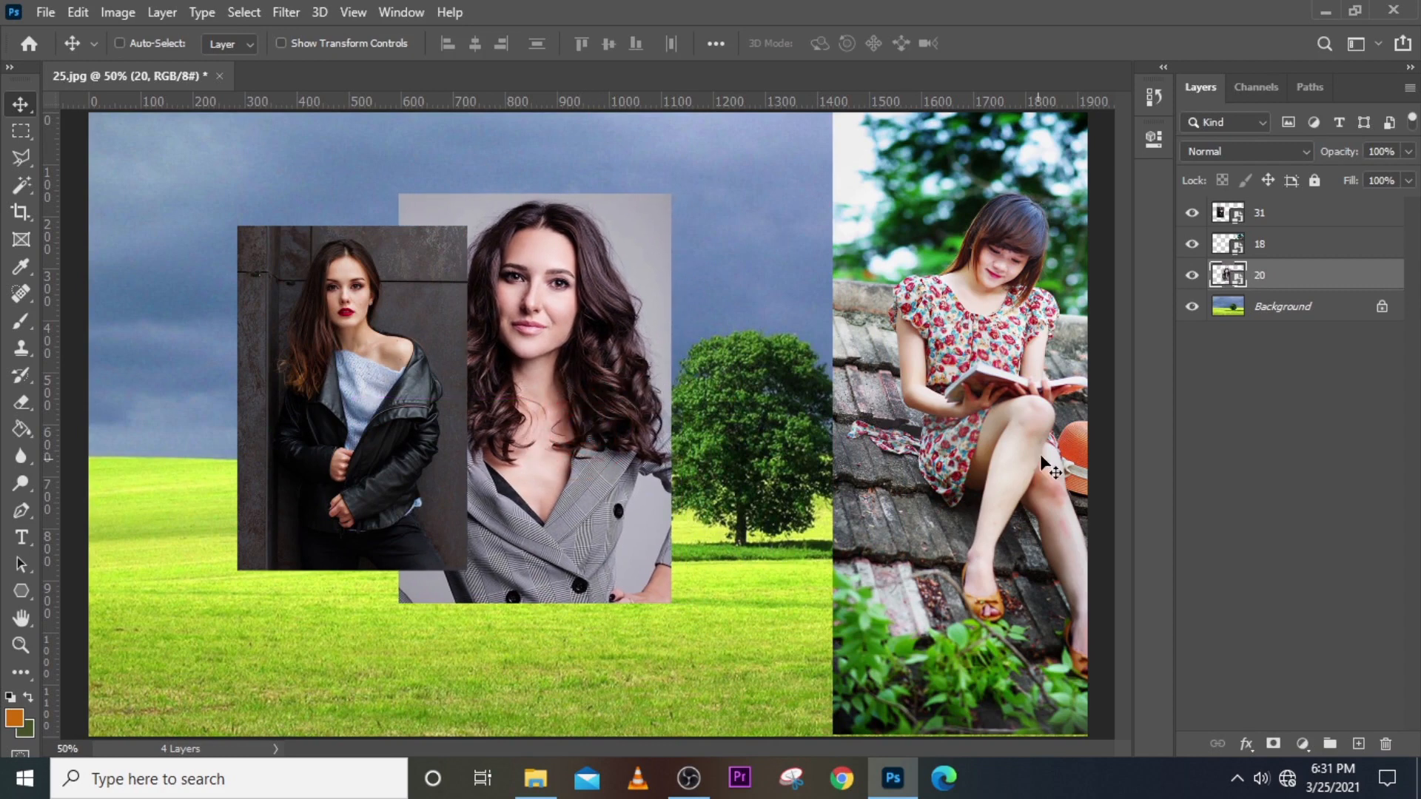
Scale the roof photo (layer 18) to about 70% and move it left into the cluster.
left_click(1267, 252)
left_click(1190, 246)
left_click(1191, 245)
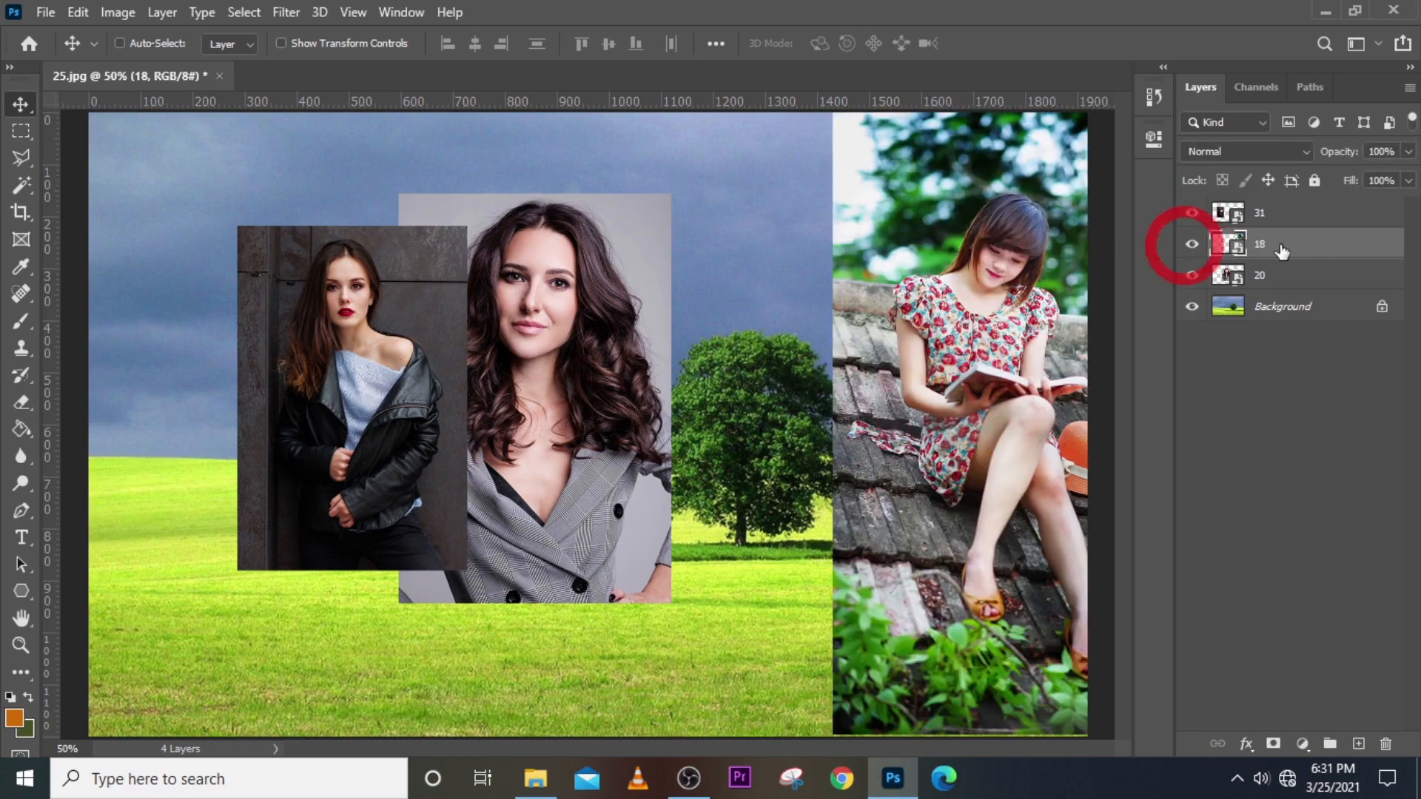
key("ctrl+t")
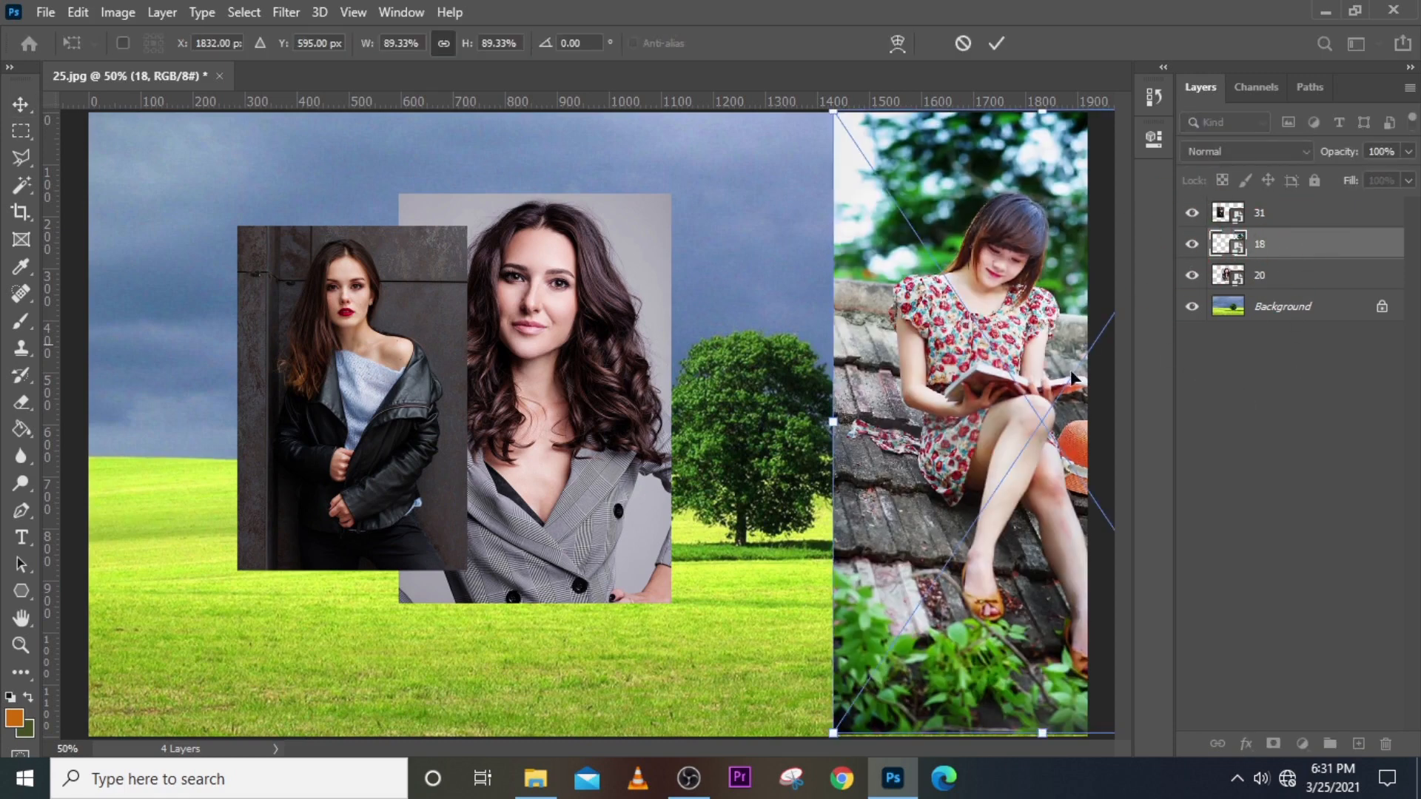
left_click_drag(833, 732, 923, 599)
left_click_drag(1041, 355, 744, 397)
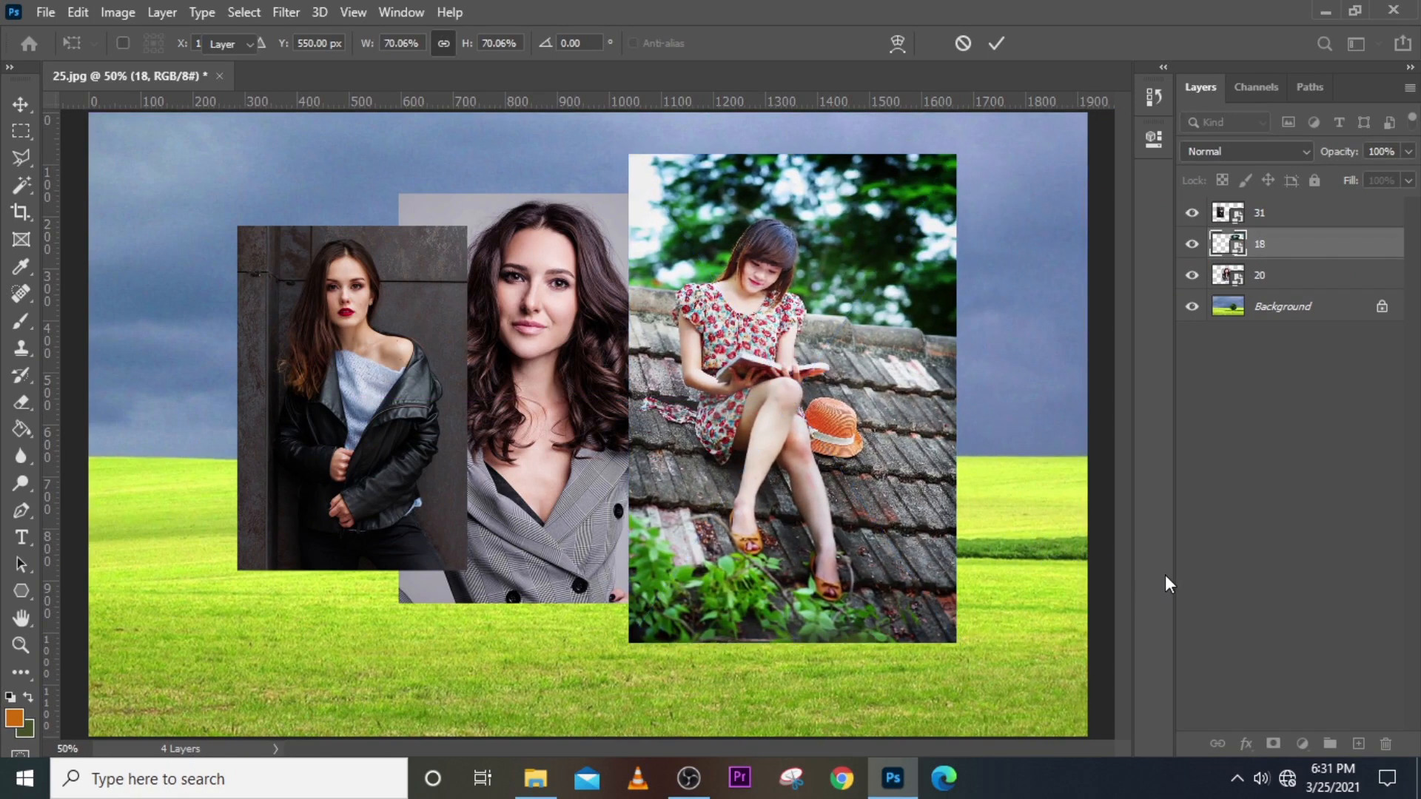
key("Return")
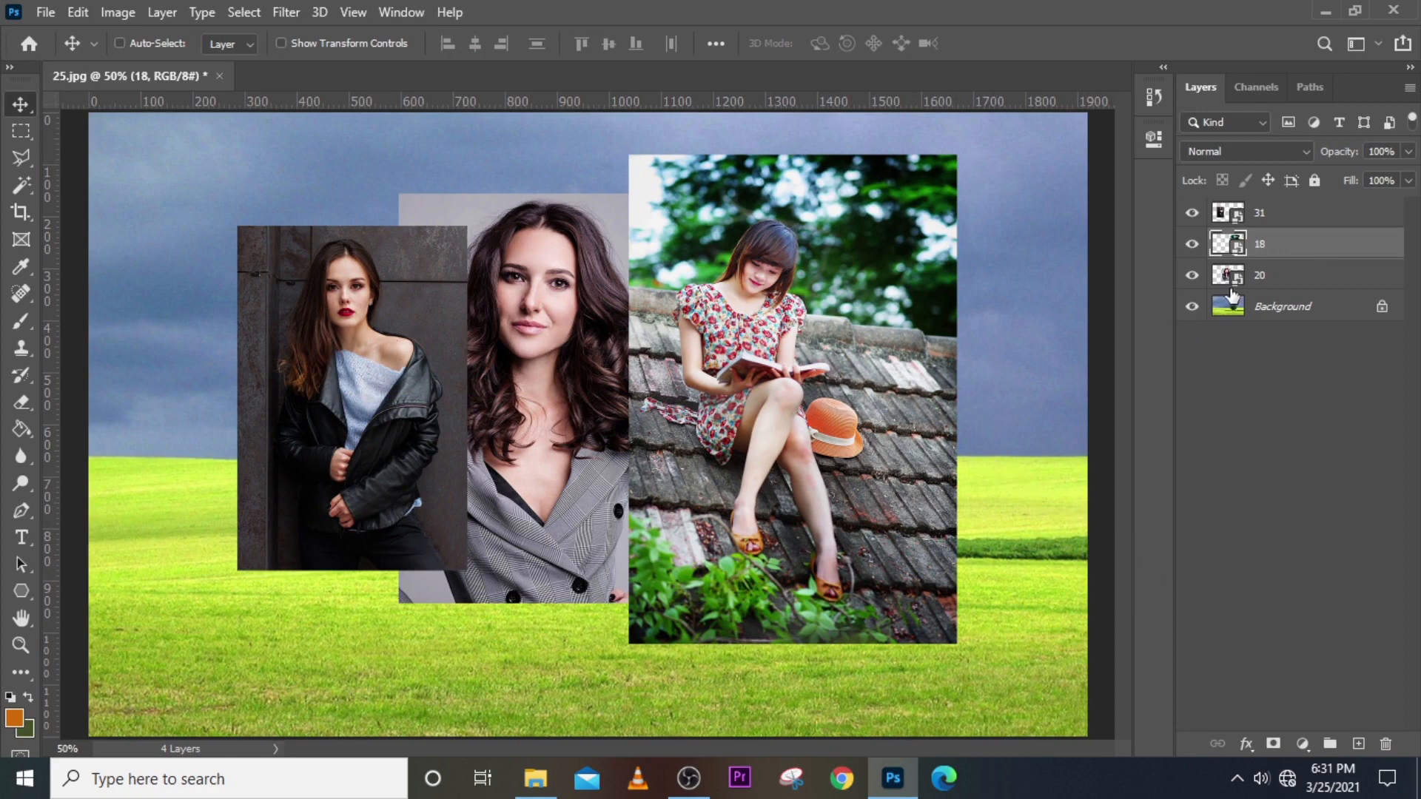
Move layer 31 to the bottom of the photo stack and check each layer's visibility.
left_click_drag(1291, 216, 1293, 291)
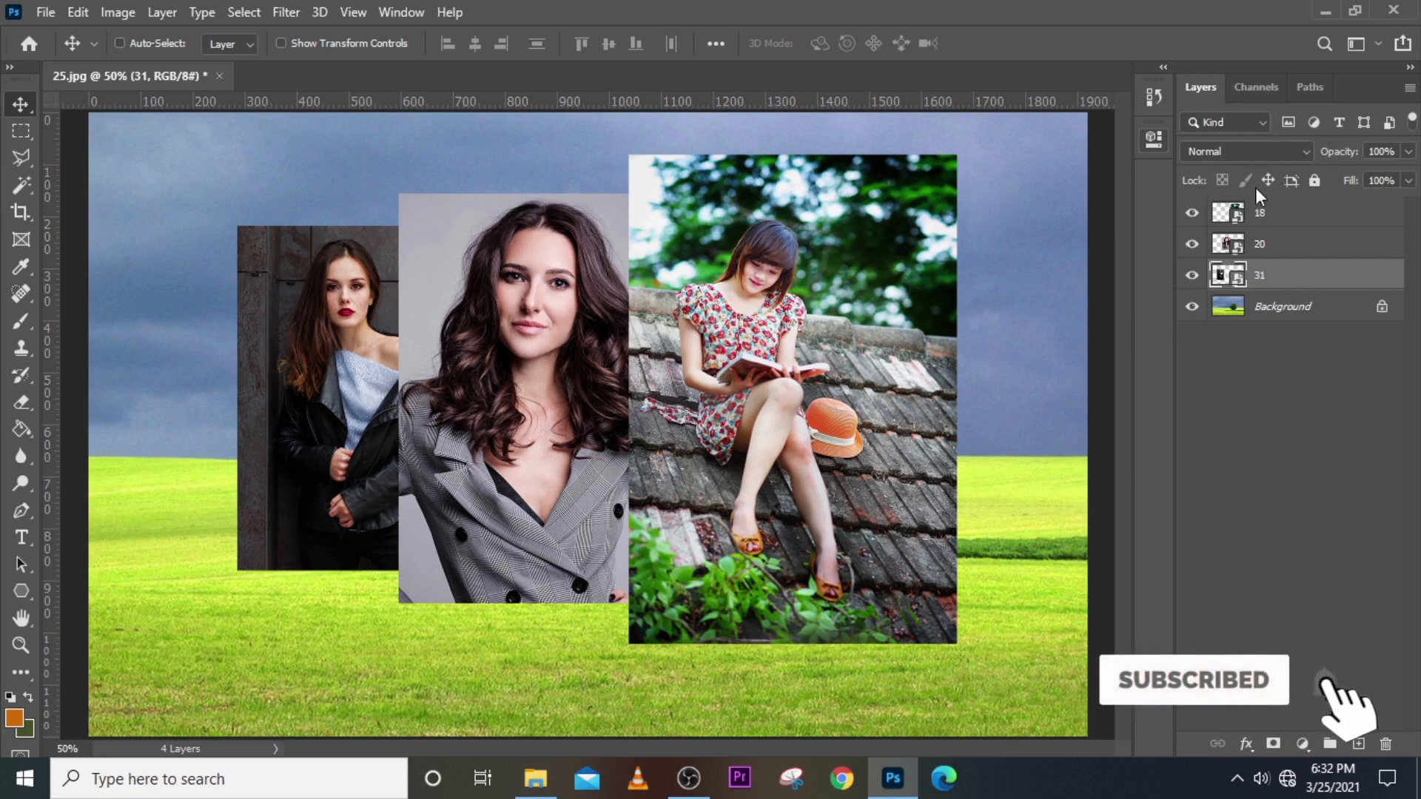
left_click(1275, 216)
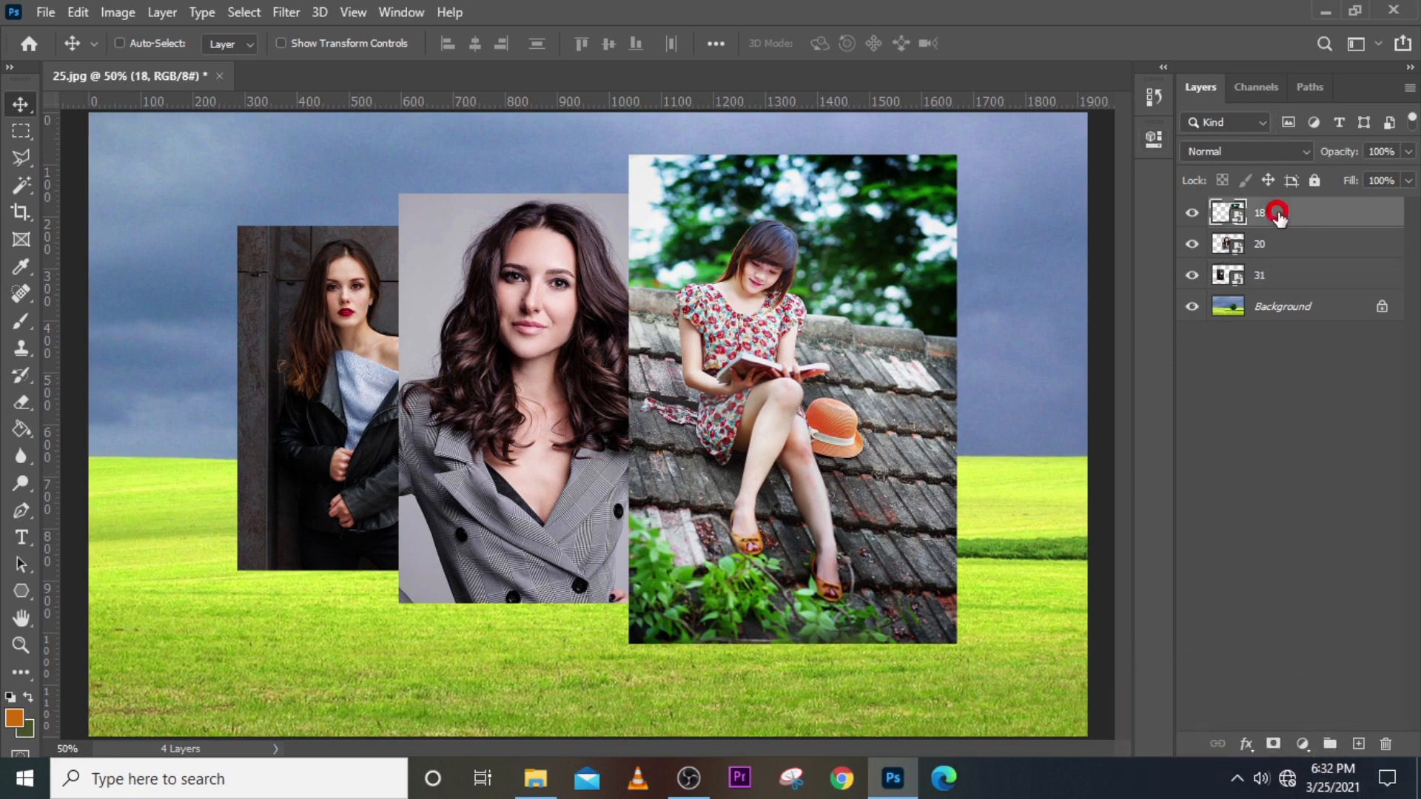
left_click(1192, 213)
left_click(1191, 214)
left_click(1191, 246)
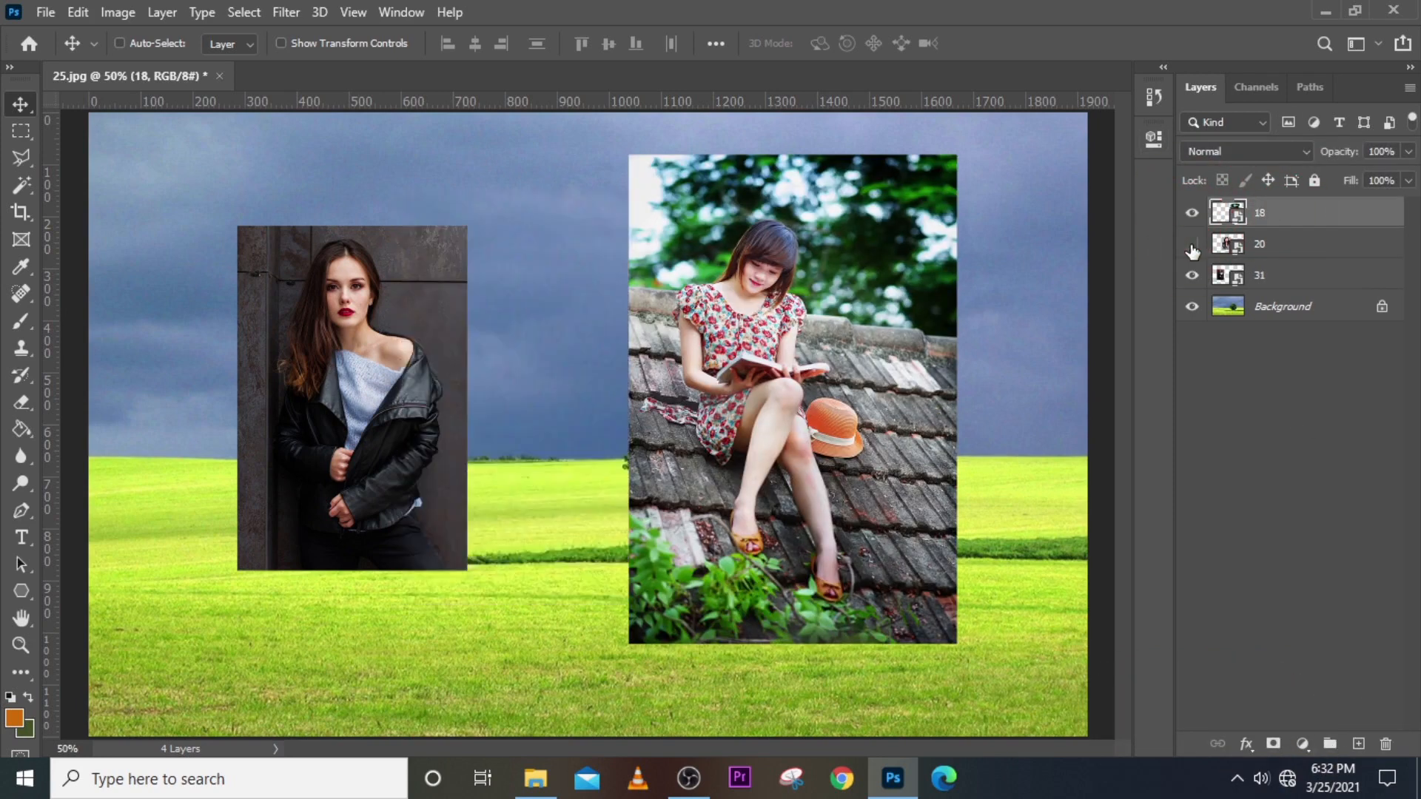
left_click(1192, 246)
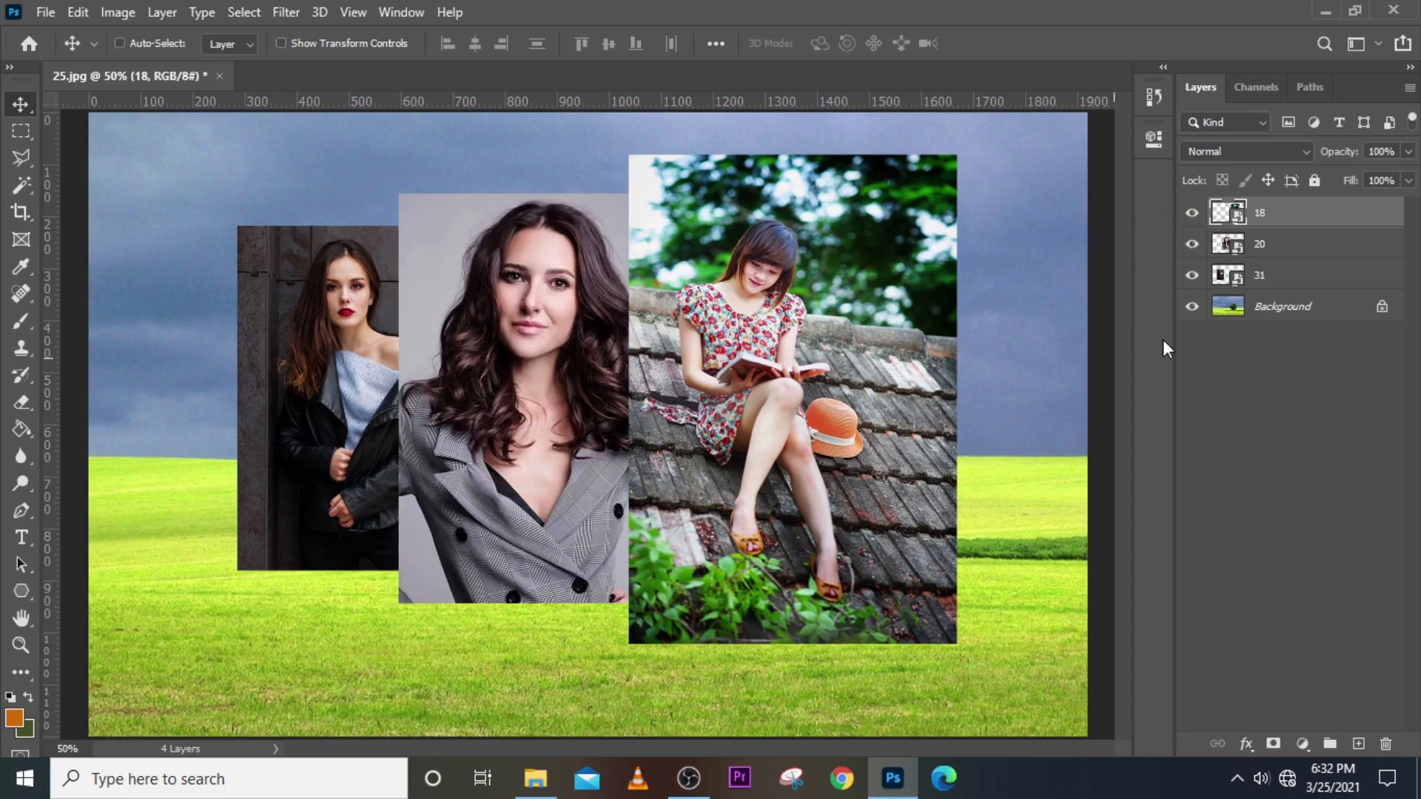
left_click(1192, 278)
left_click(1191, 277)
Nudge the roof photo left, the middle portrait left and up, and the left portrait down.
left_click(1274, 281)
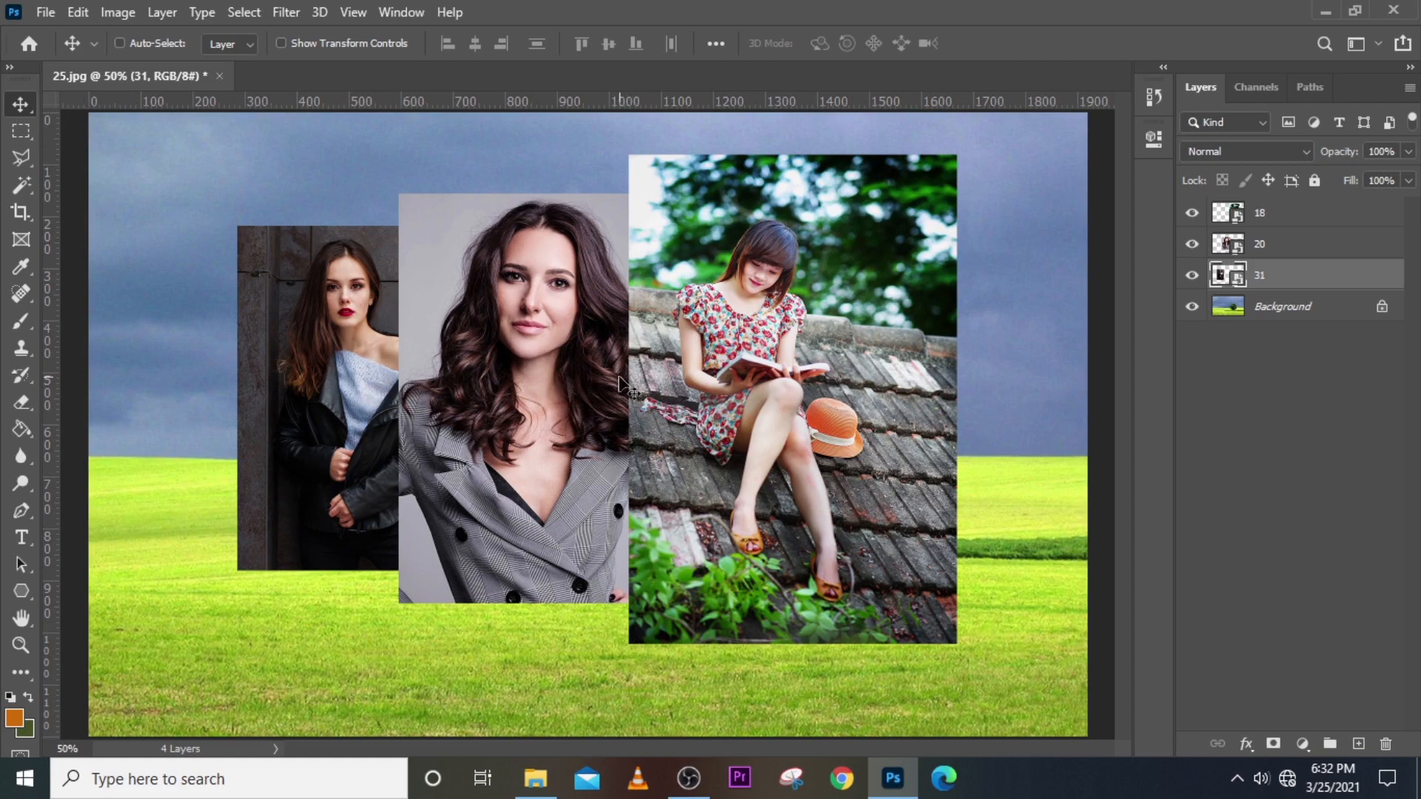
left_click(1280, 215)
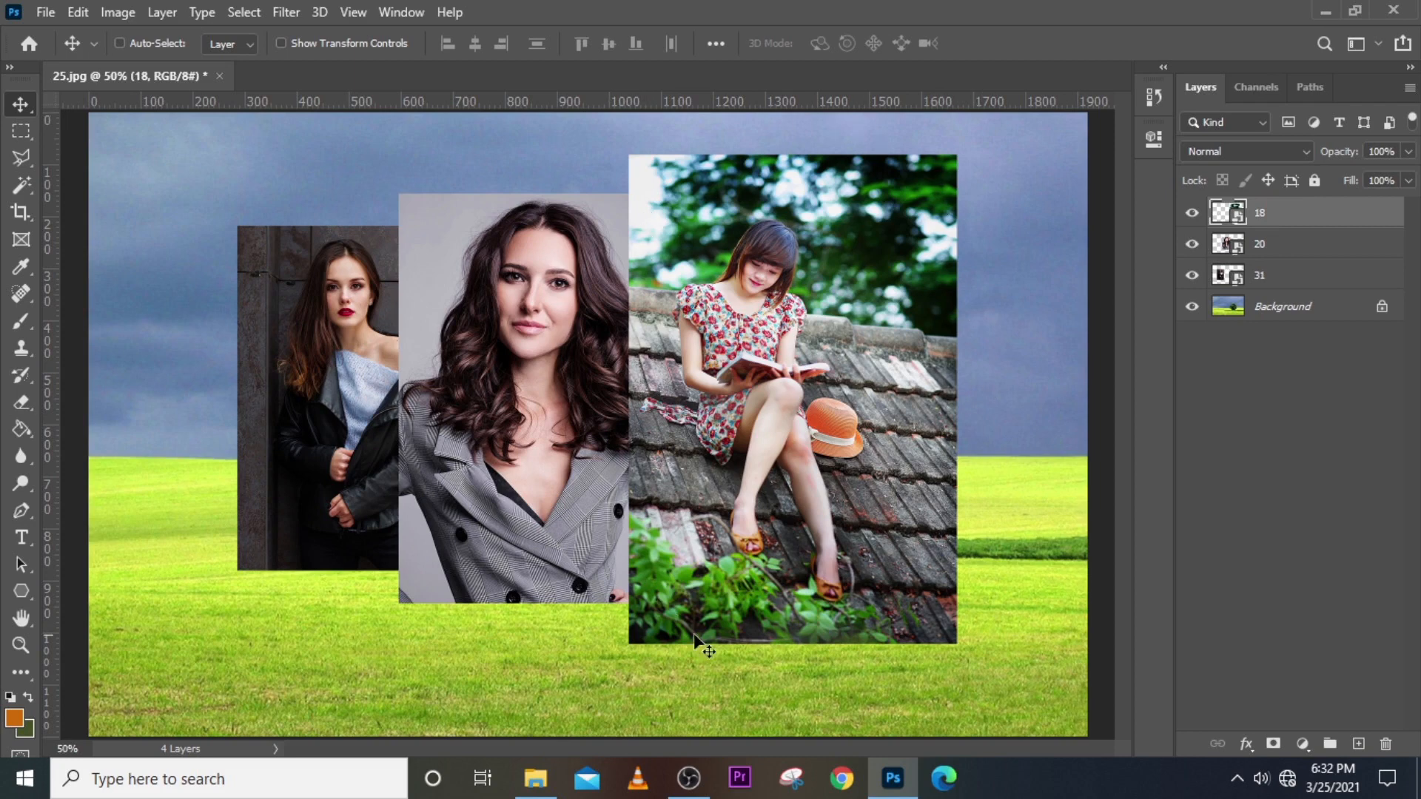
mouse_move(836, 416)
left_mouse_down()
mouse_move(757, 416)
mouse_move(779, 399)
mouse_move(699, 393)
mouse_move(396, 402)
mouse_move(825, 394)
left_mouse_up()
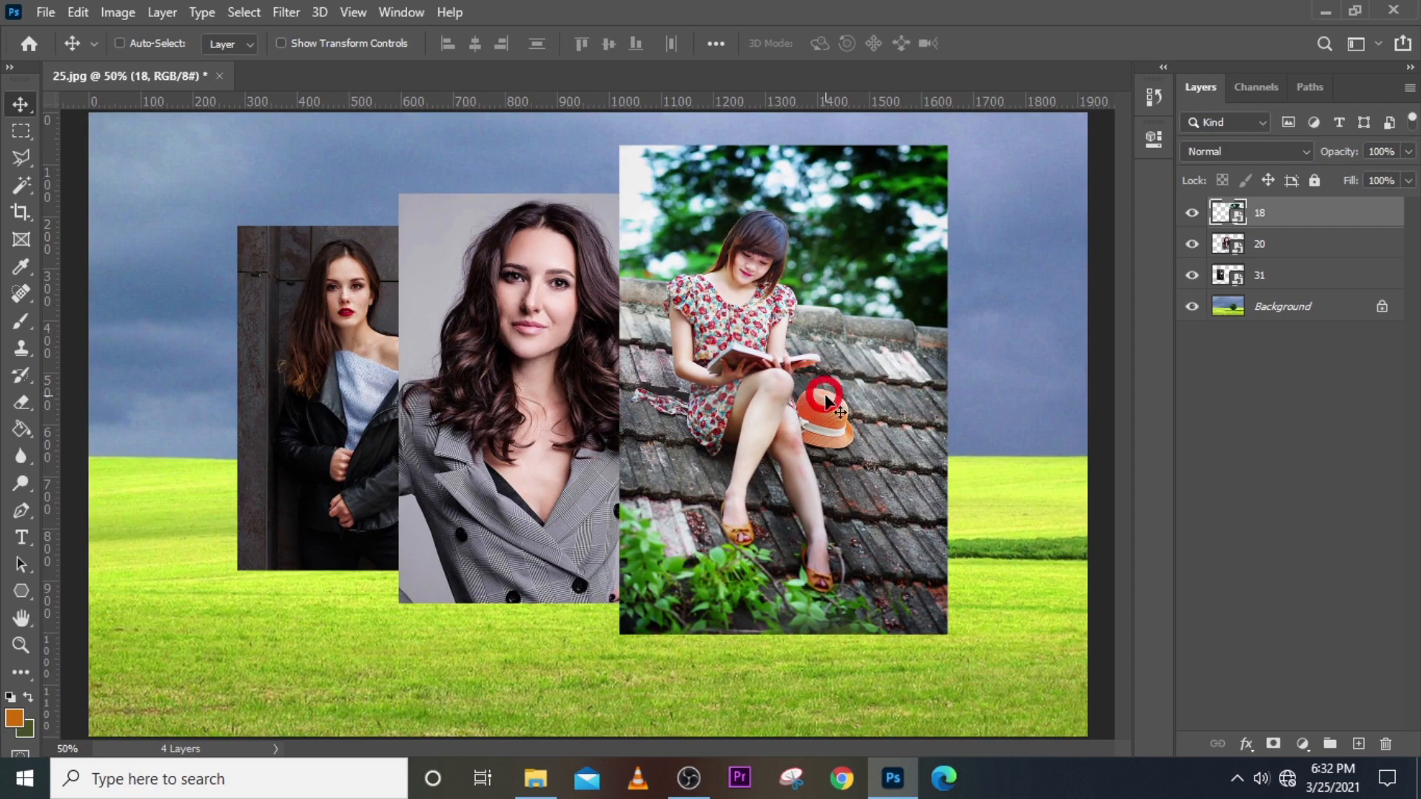
left_click(1264, 247)
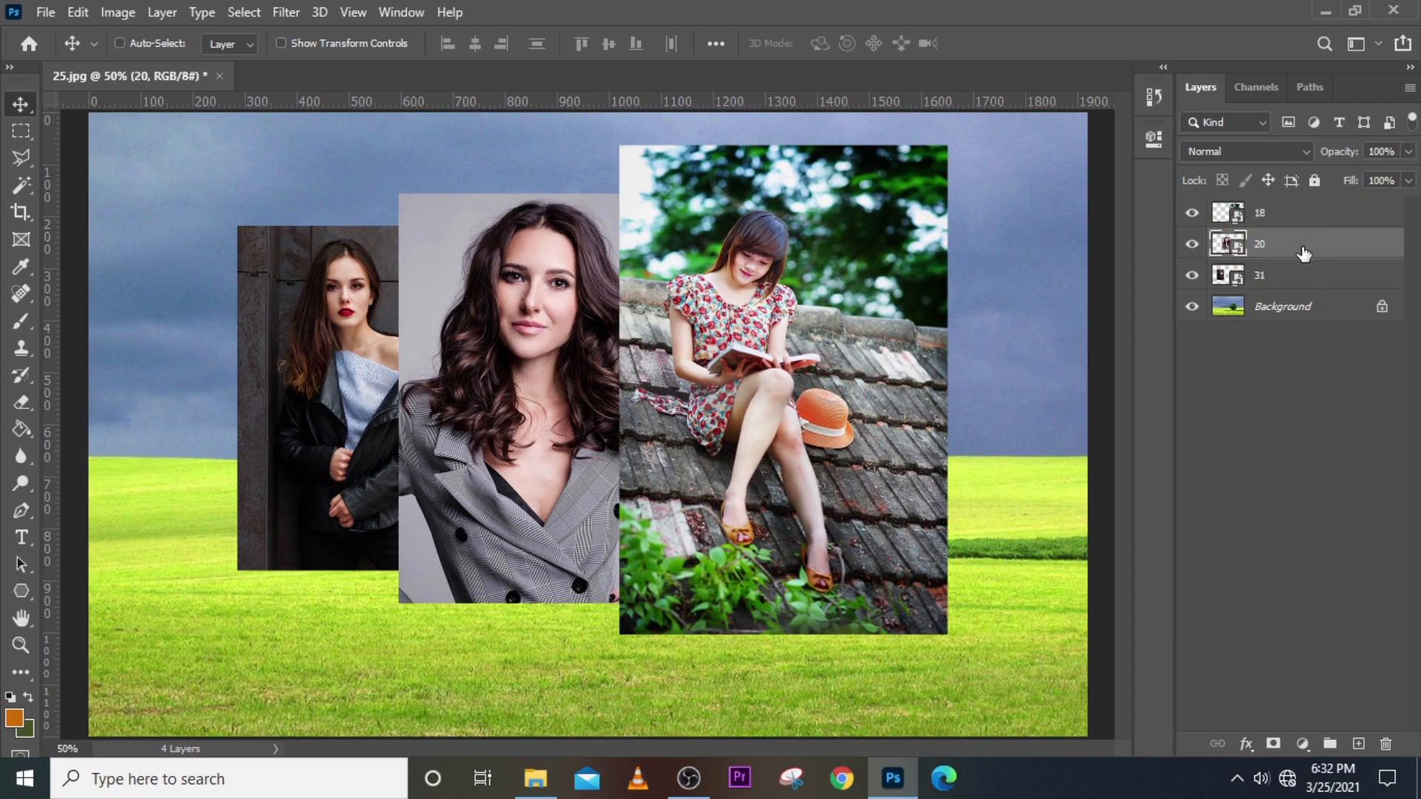
left_click_drag(535, 352, 438, 327)
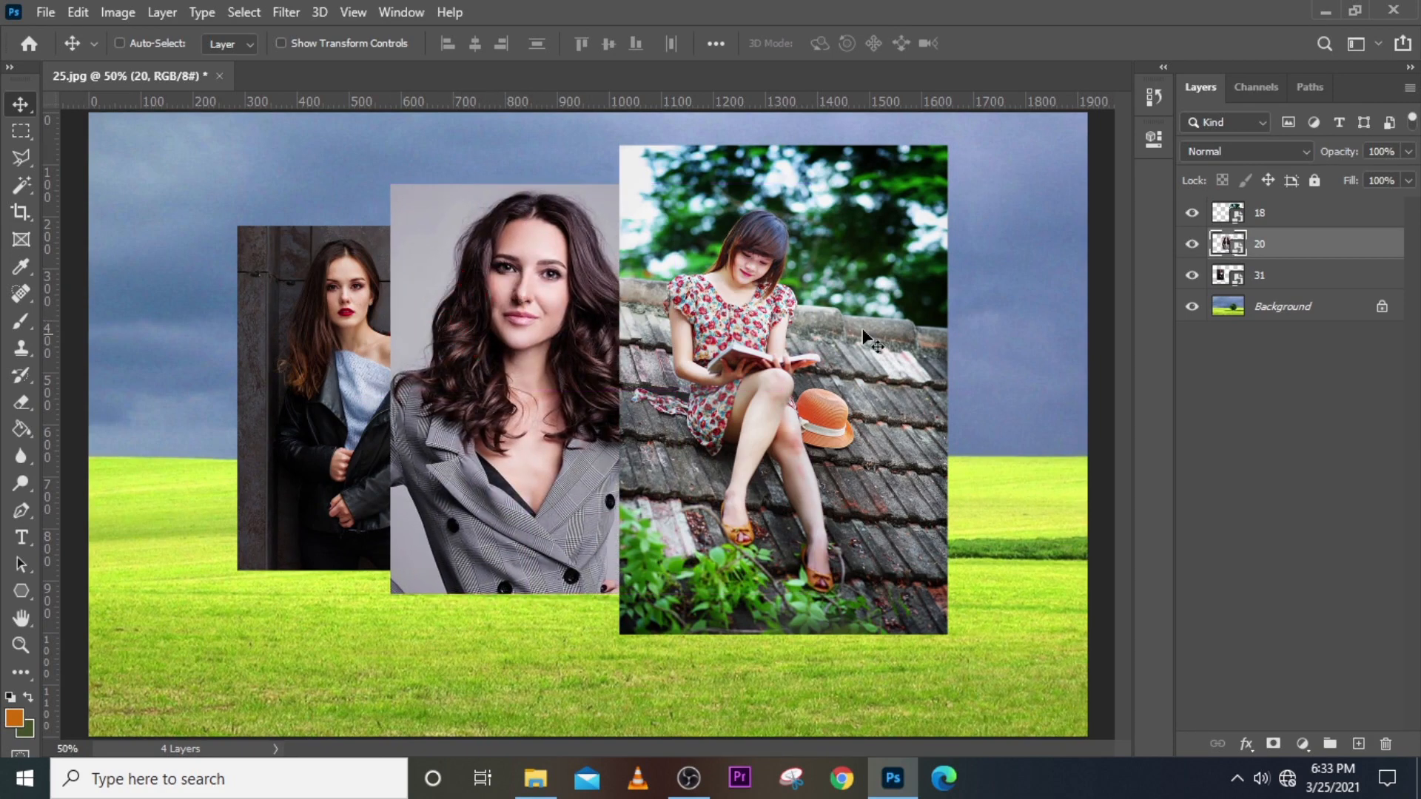
left_click(1259, 278)
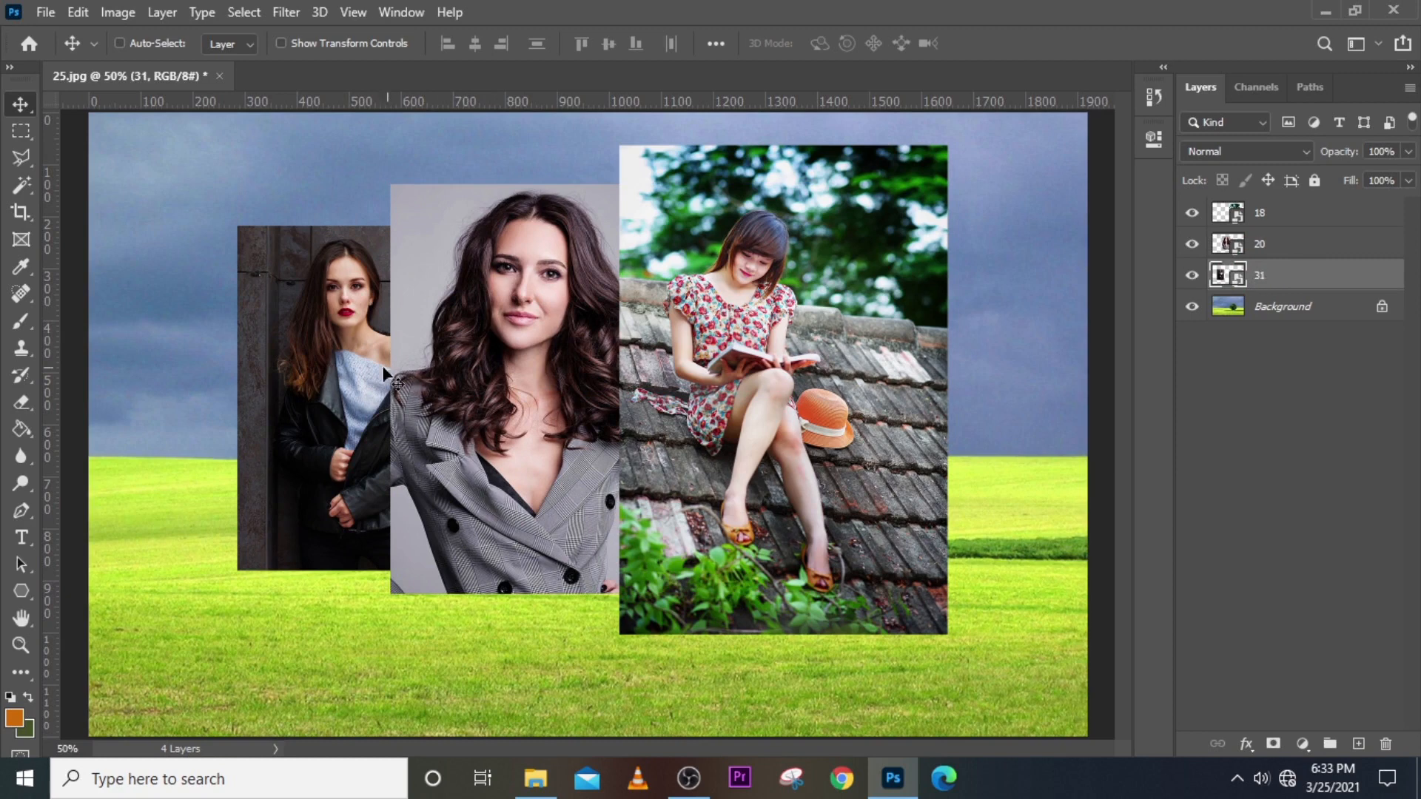
mouse_move(341, 381)
left_mouse_down()
mouse_move(375, 379)
mouse_move(337, 368)
mouse_move(973, 366)
mouse_move(332, 376)
left_mouse_up()
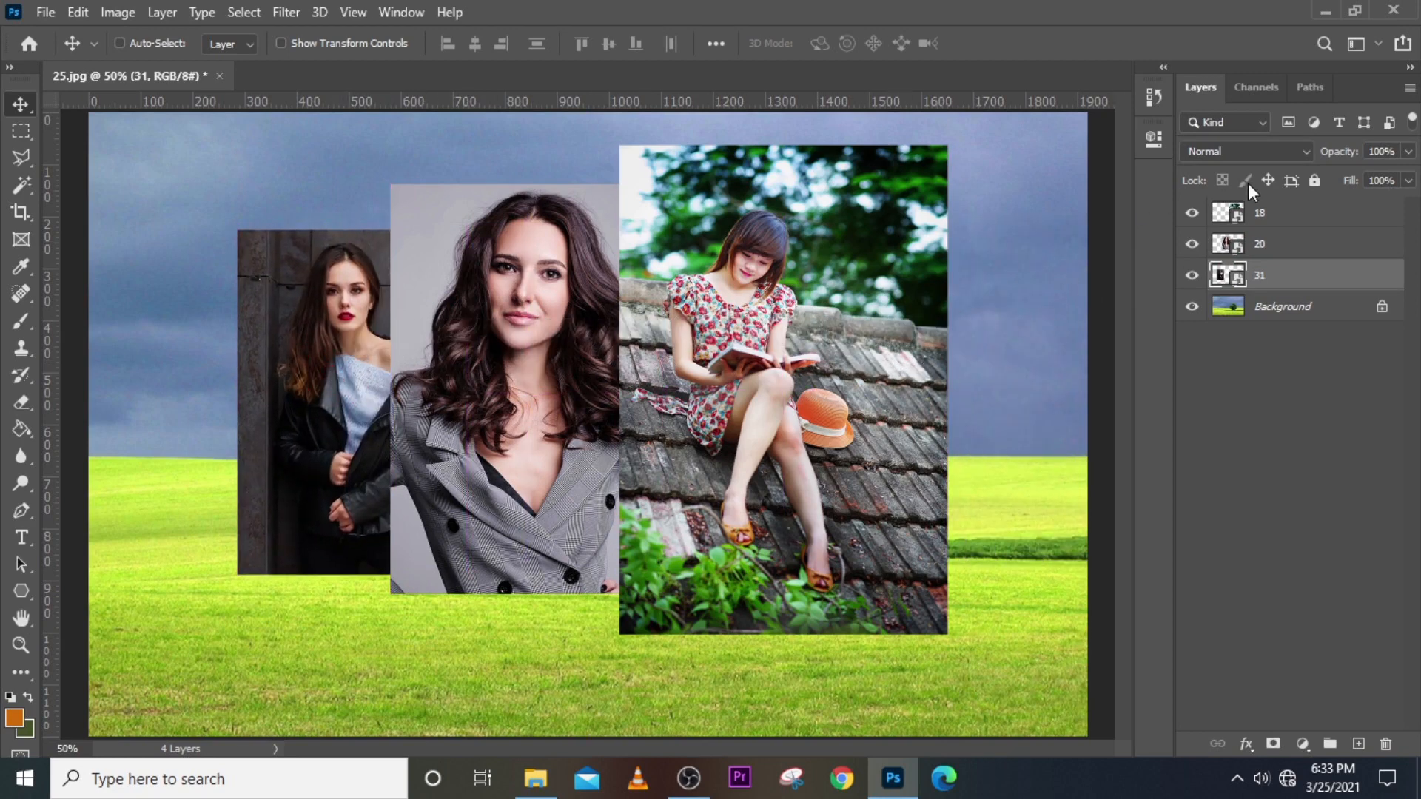
Recheck the left portrait layer and nudge it slightly lower.
left_click(1264, 219)
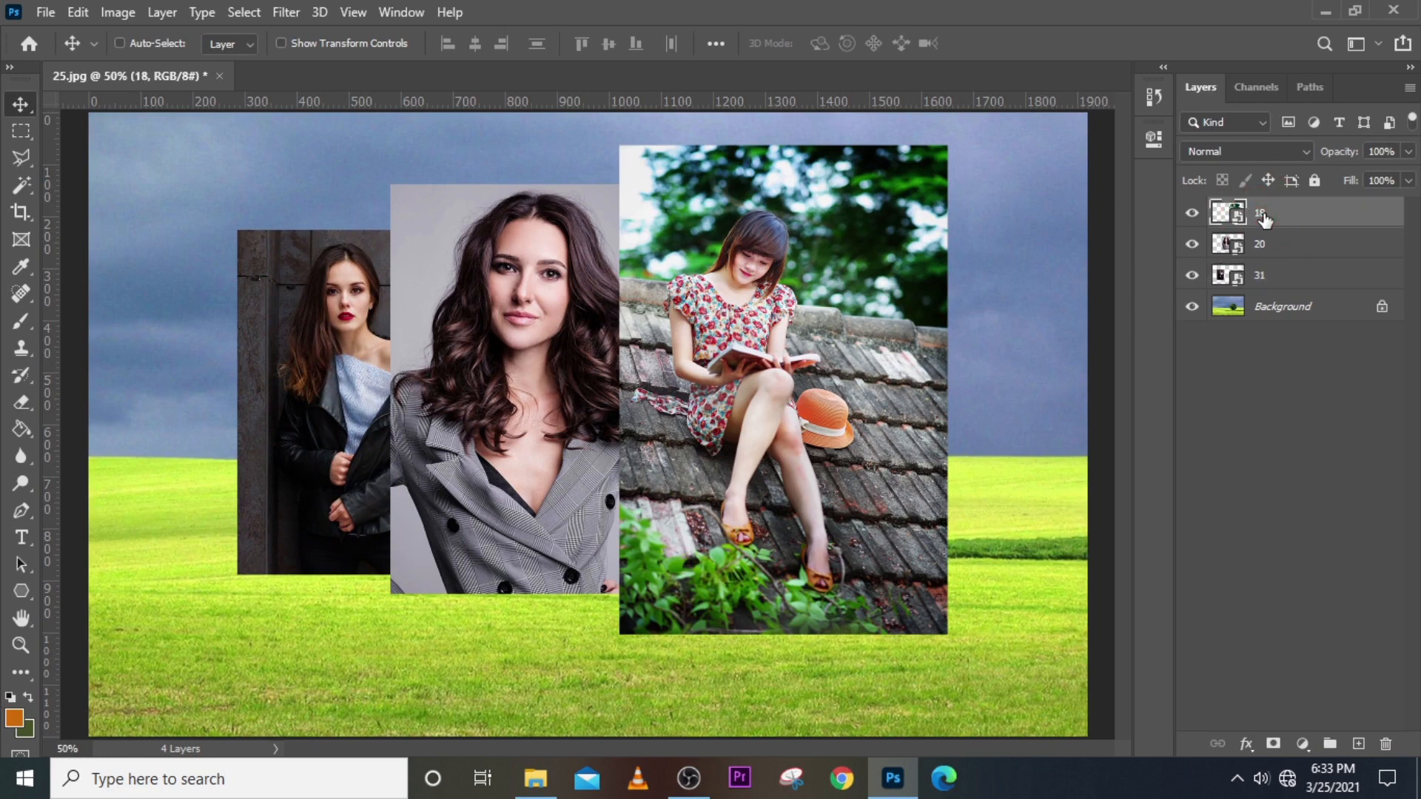
left_click(1288, 282)
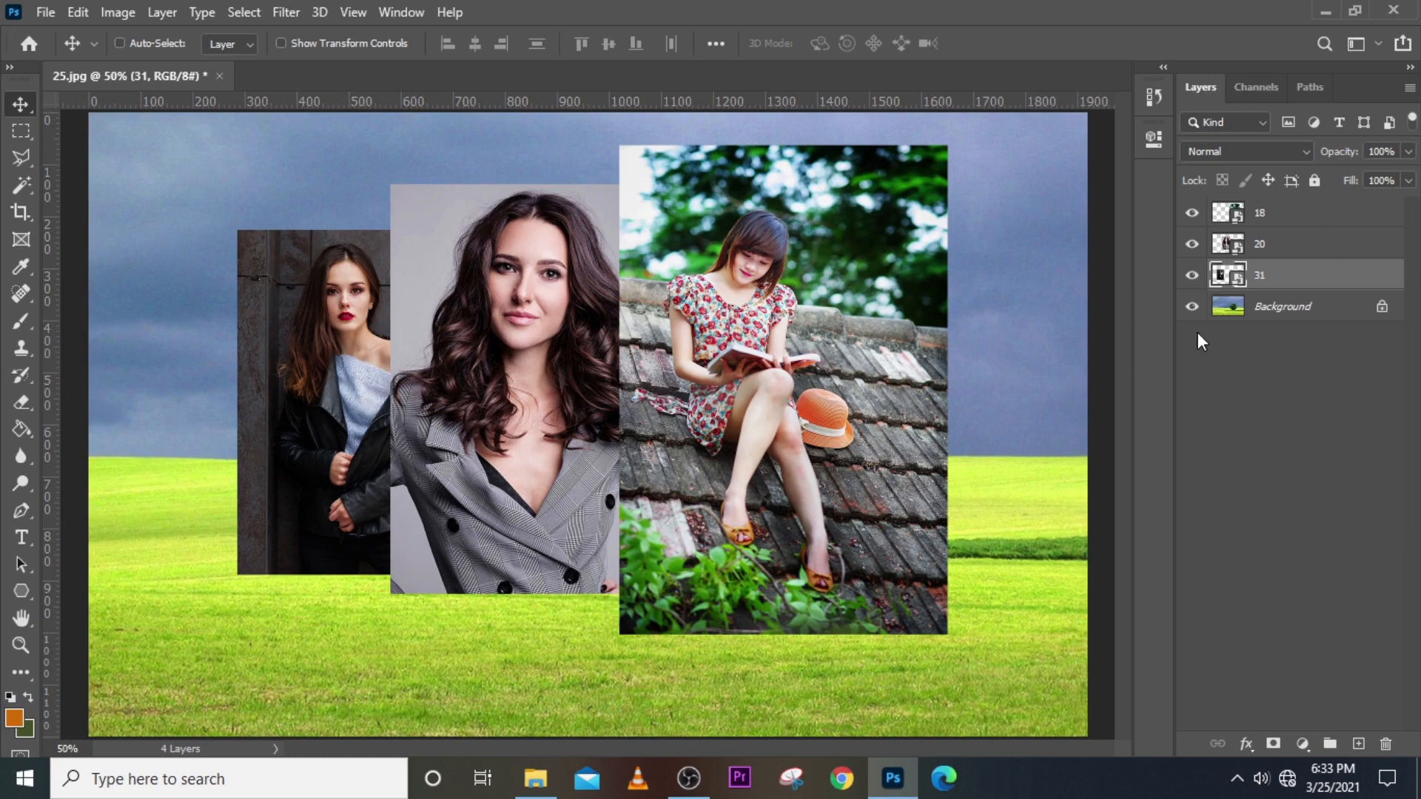
left_click(1189, 275)
left_click(1188, 274)
left_click(1269, 276)
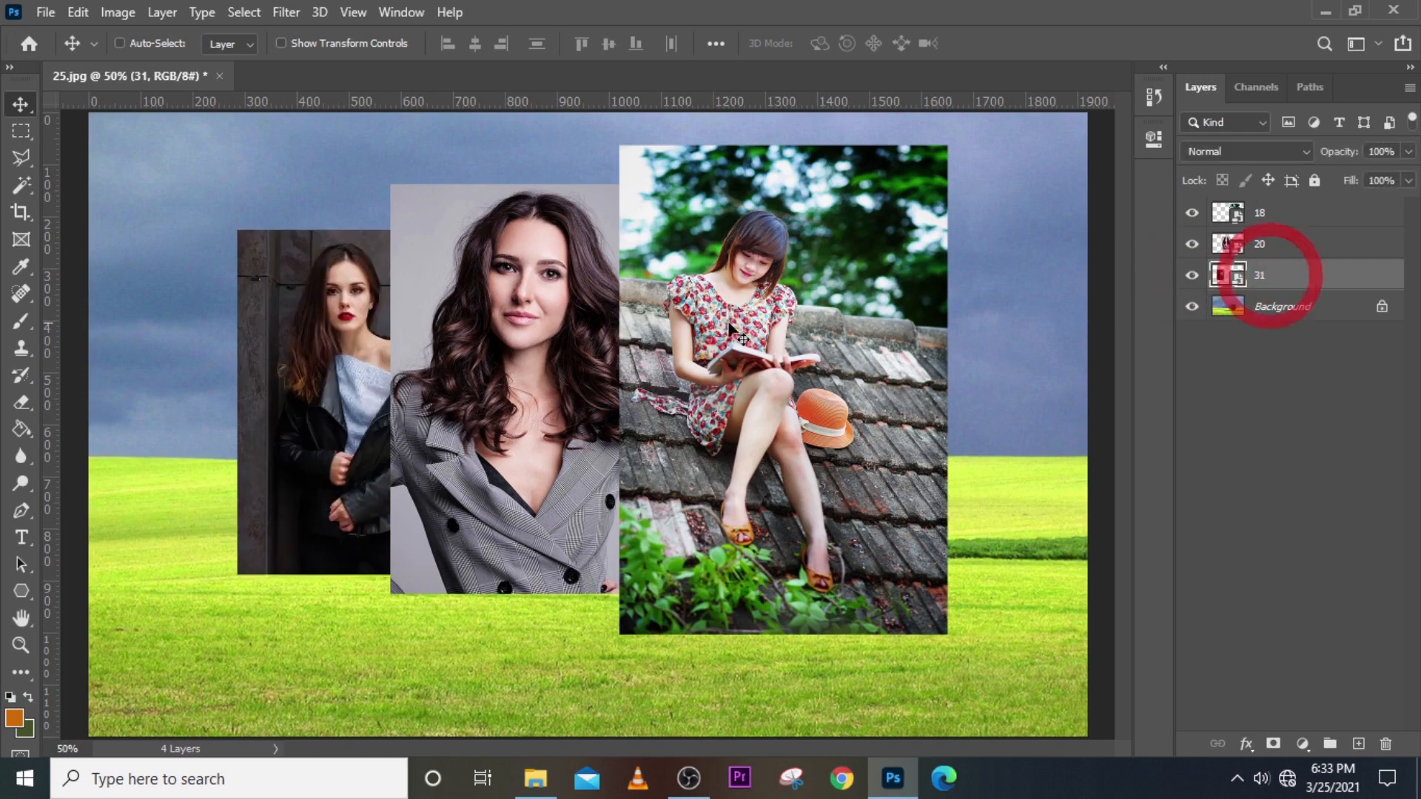
mouse_move(319, 360)
left_mouse_down()
mouse_move(335, 361)
mouse_move(318, 362)
left_mouse_up()
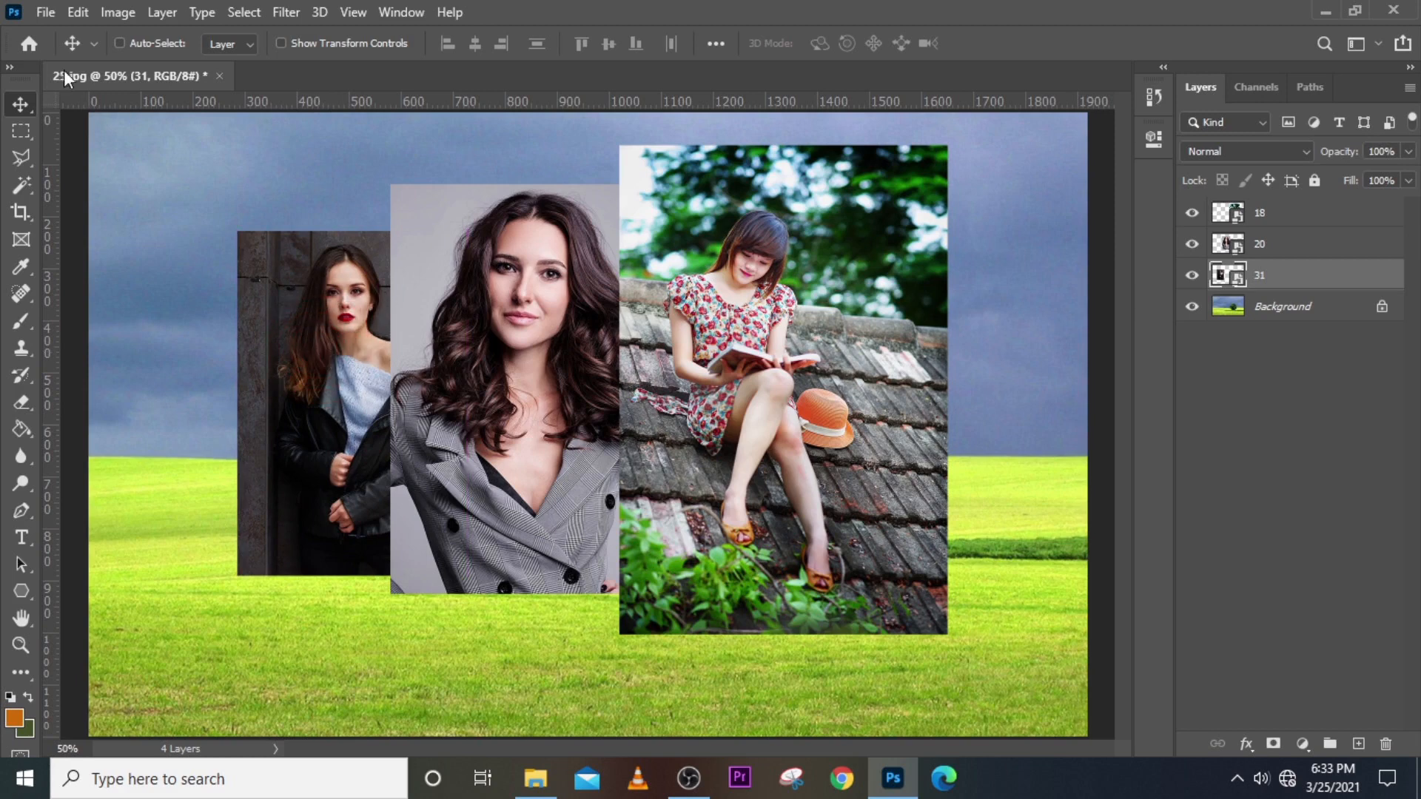
Turn Auto-Select back on and nudge all three photos into place.
left_click(119, 43)
mouse_move(323, 342)
left_mouse_down()
mouse_move(340, 339)
mouse_move(285, 348)
mouse_move(309, 334)
left_mouse_up()
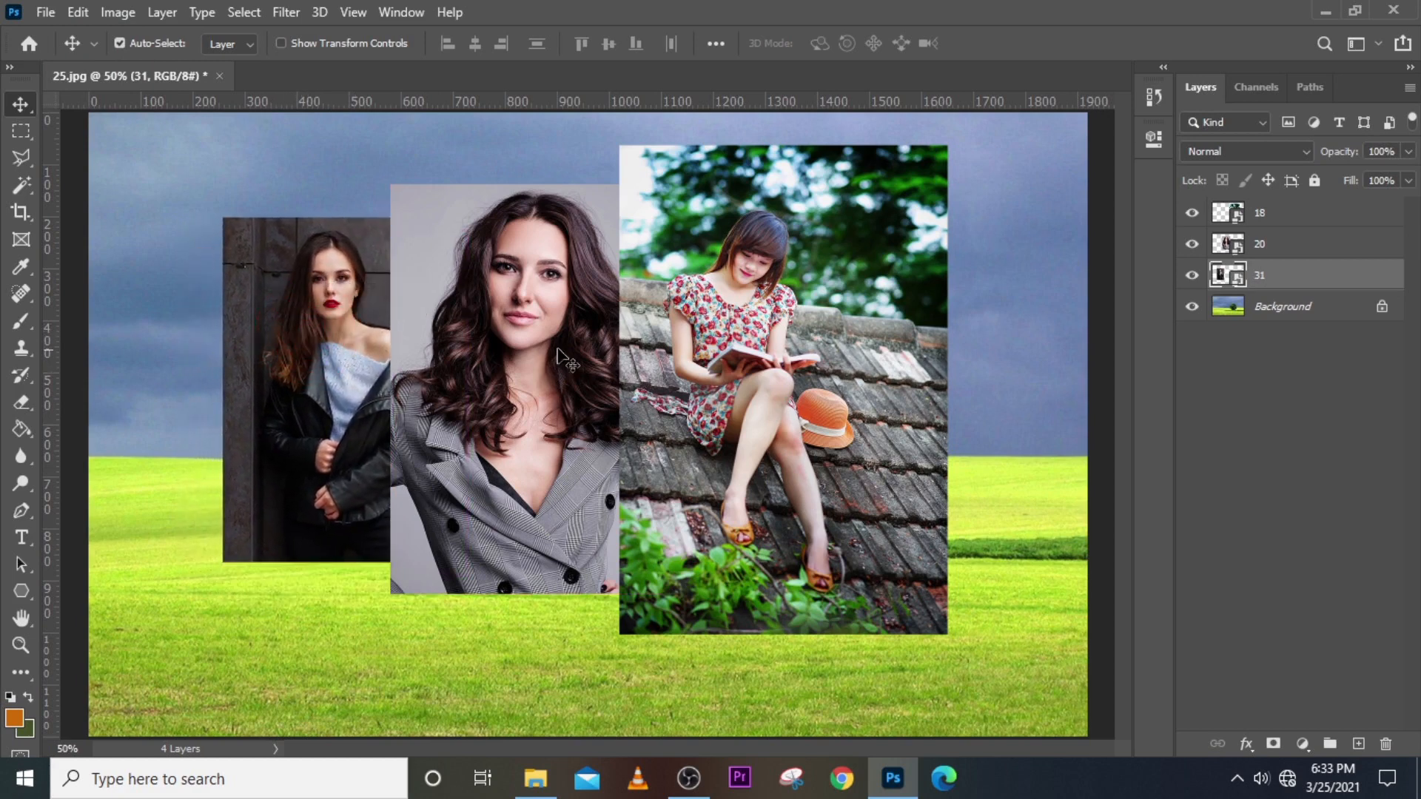
mouse_move(519, 337)
left_mouse_down()
mouse_move(500, 335)
mouse_move(530, 312)
left_mouse_up()
left_click_drag(748, 345, 758, 302)
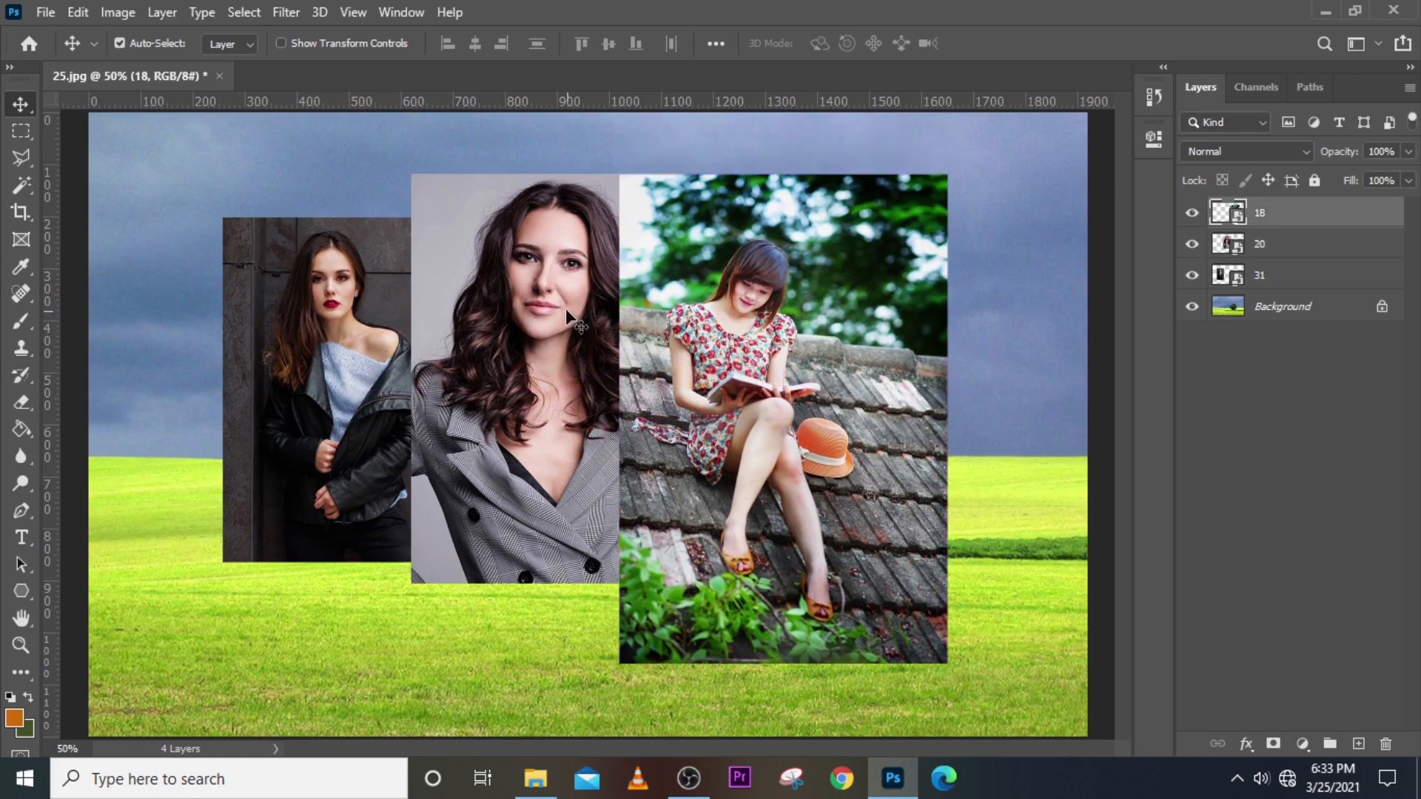
left_click_drag(550, 287, 549, 318)
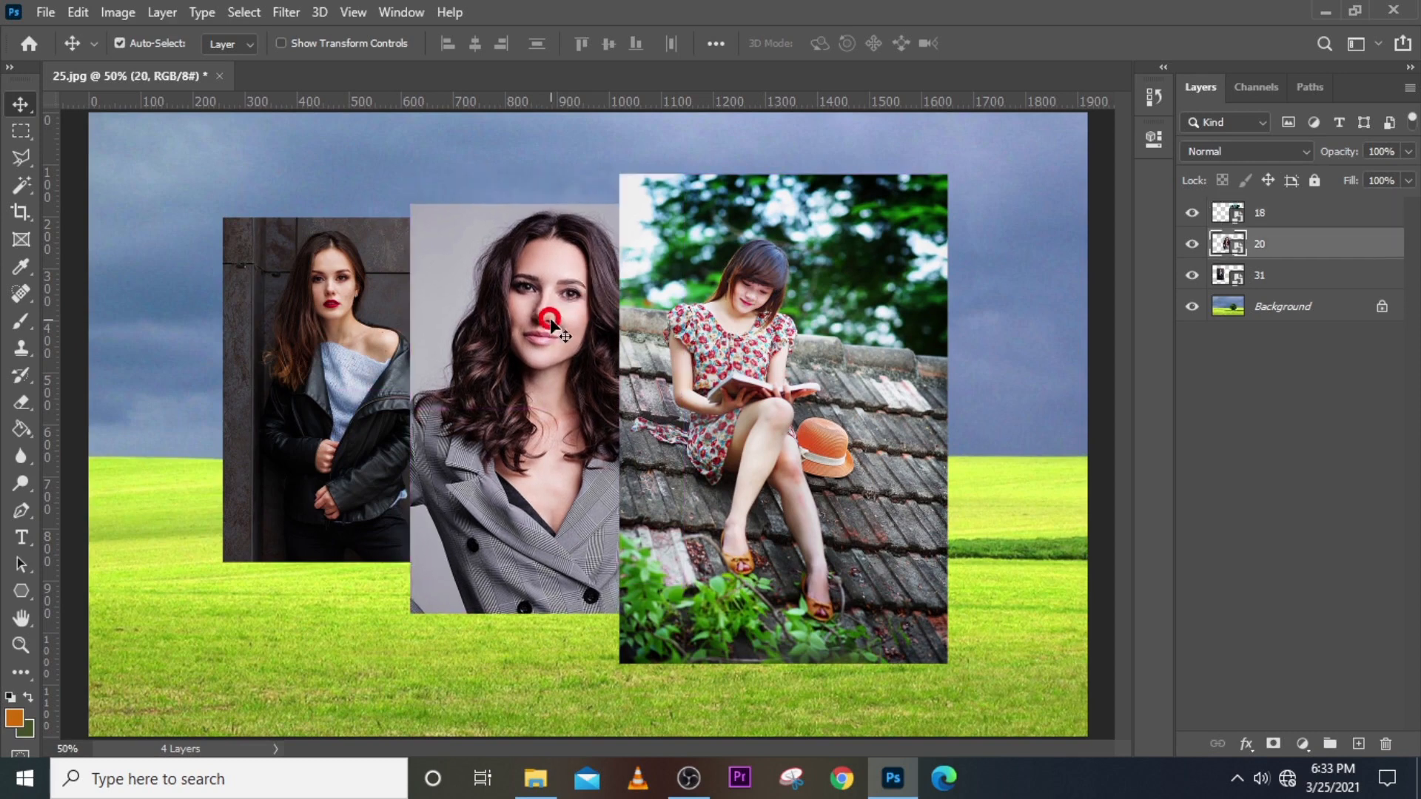
left_click_drag(343, 308, 345, 339)
left_click_drag(556, 297, 557, 308)
Shift the black-jacket photo right and move its layer above the blazer portrait.
left_click(361, 343)
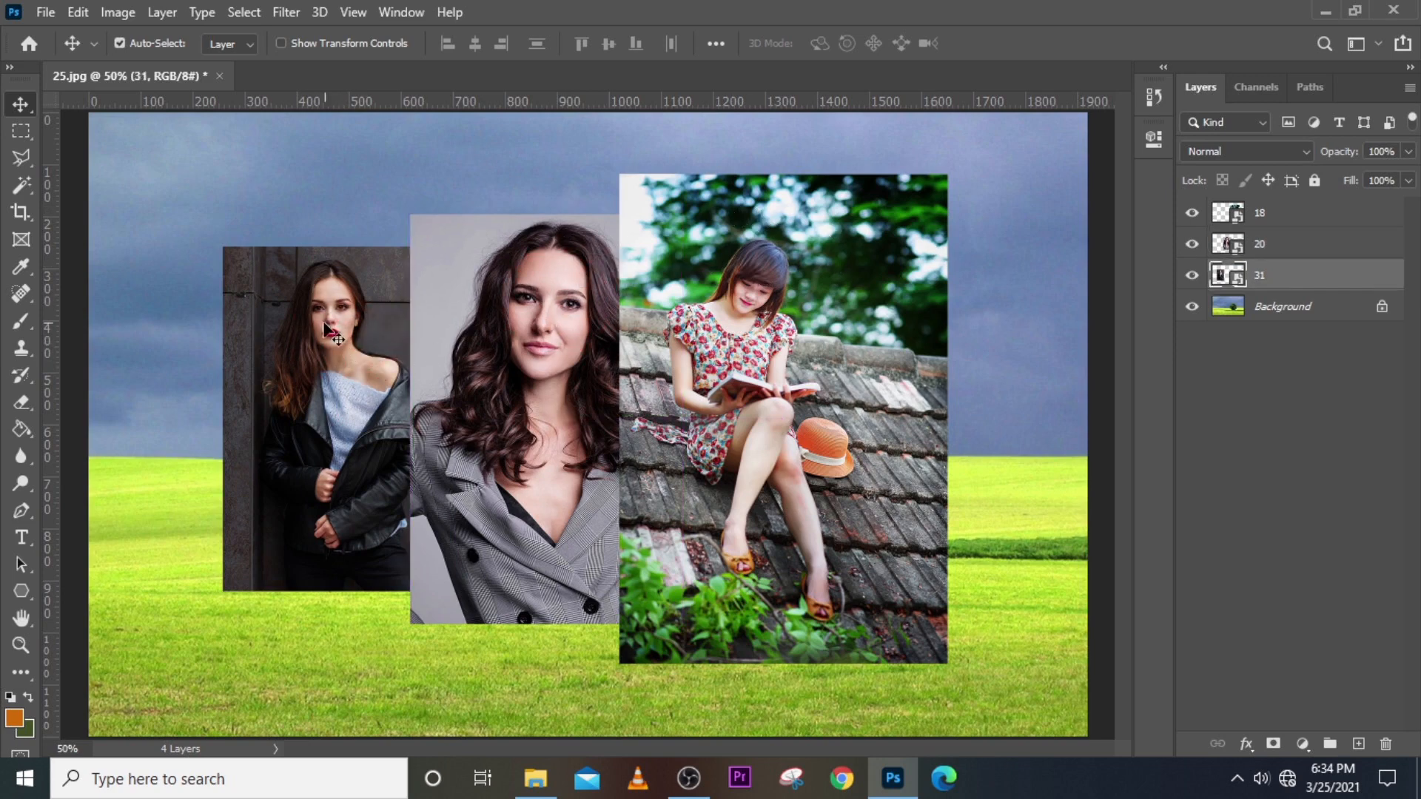
left_click_drag(330, 386, 371, 392)
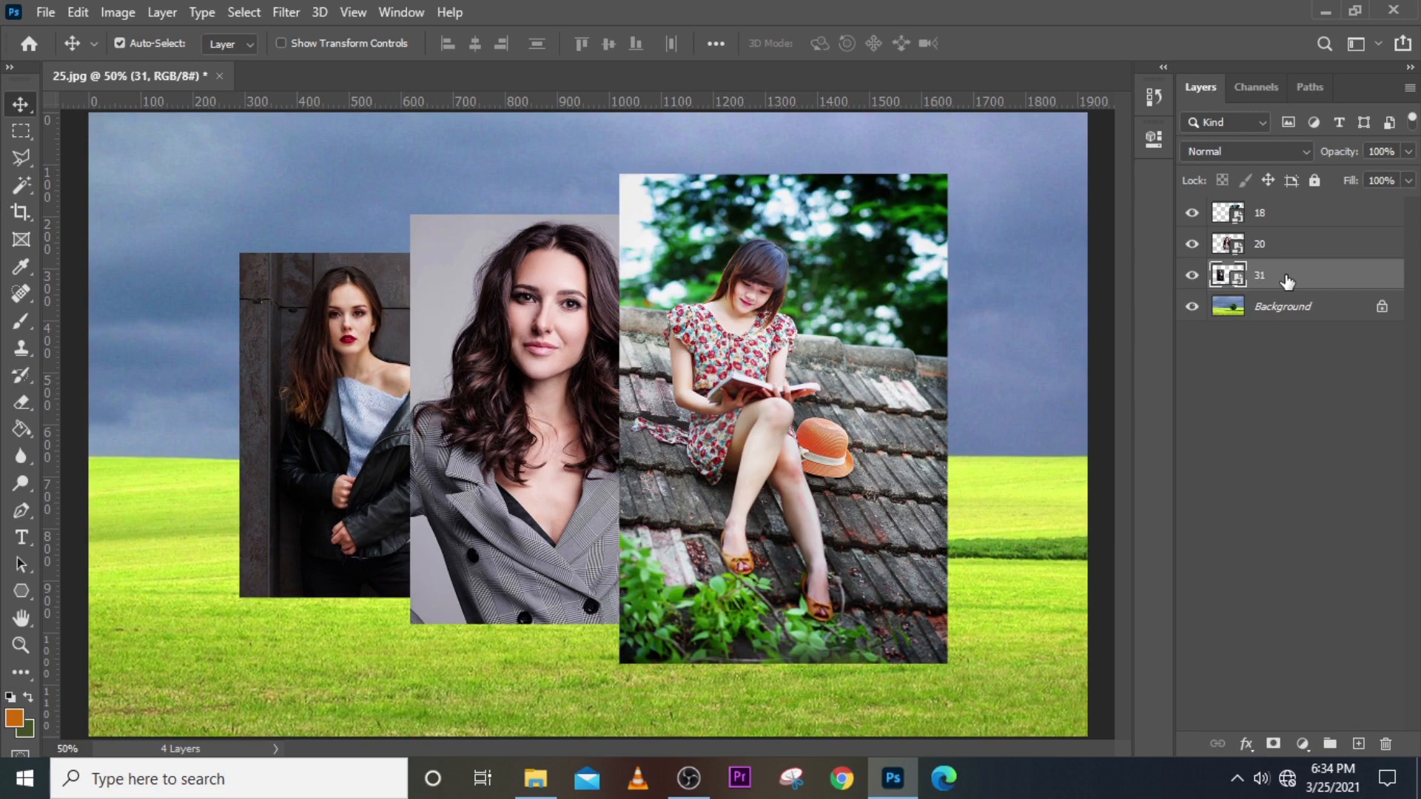
left_click_drag(1288, 281, 1298, 237)
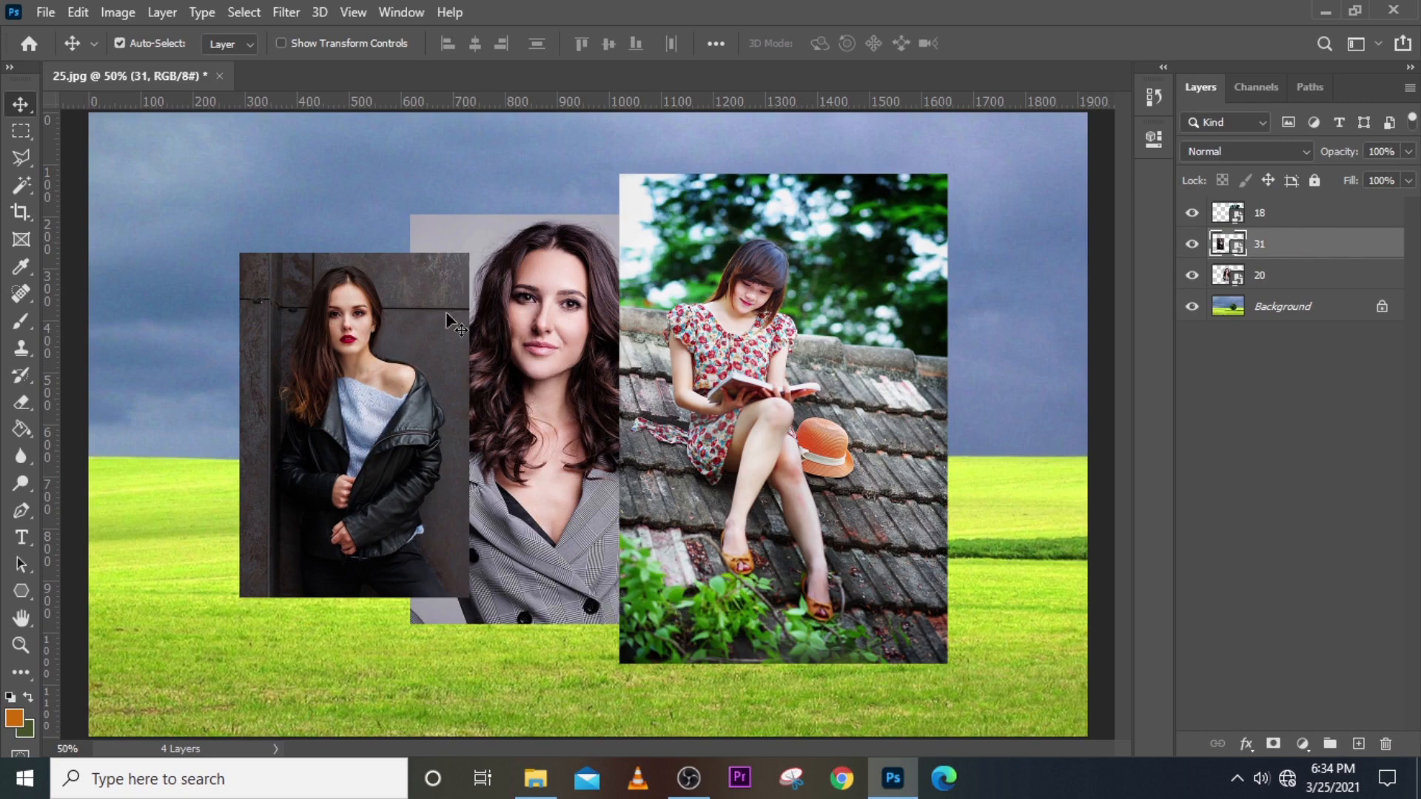
Try the black-jacket photo over the portrait and reading girl, then send it behind.
left_click_drag(341, 392, 574, 366)
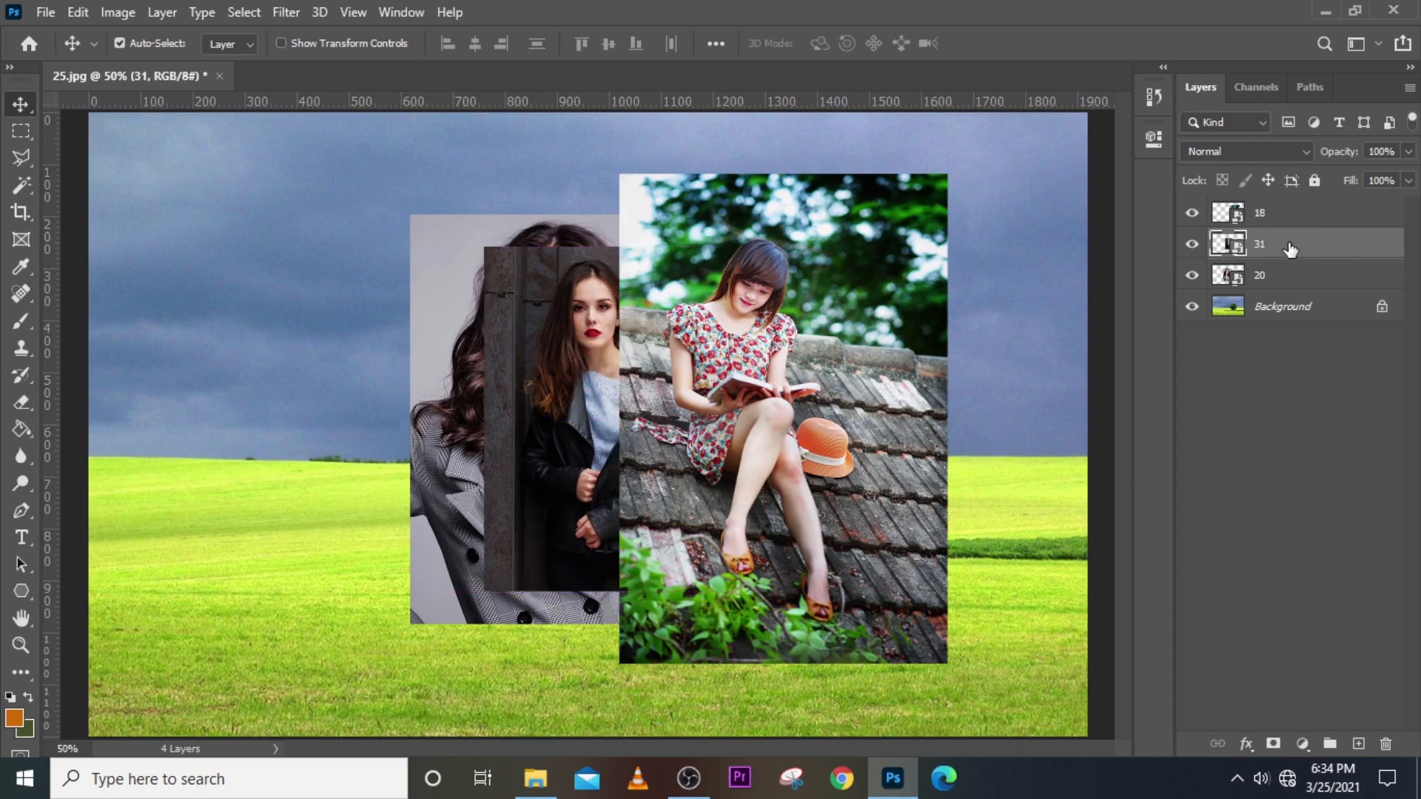
left_click_drag(1290, 250, 1296, 207)
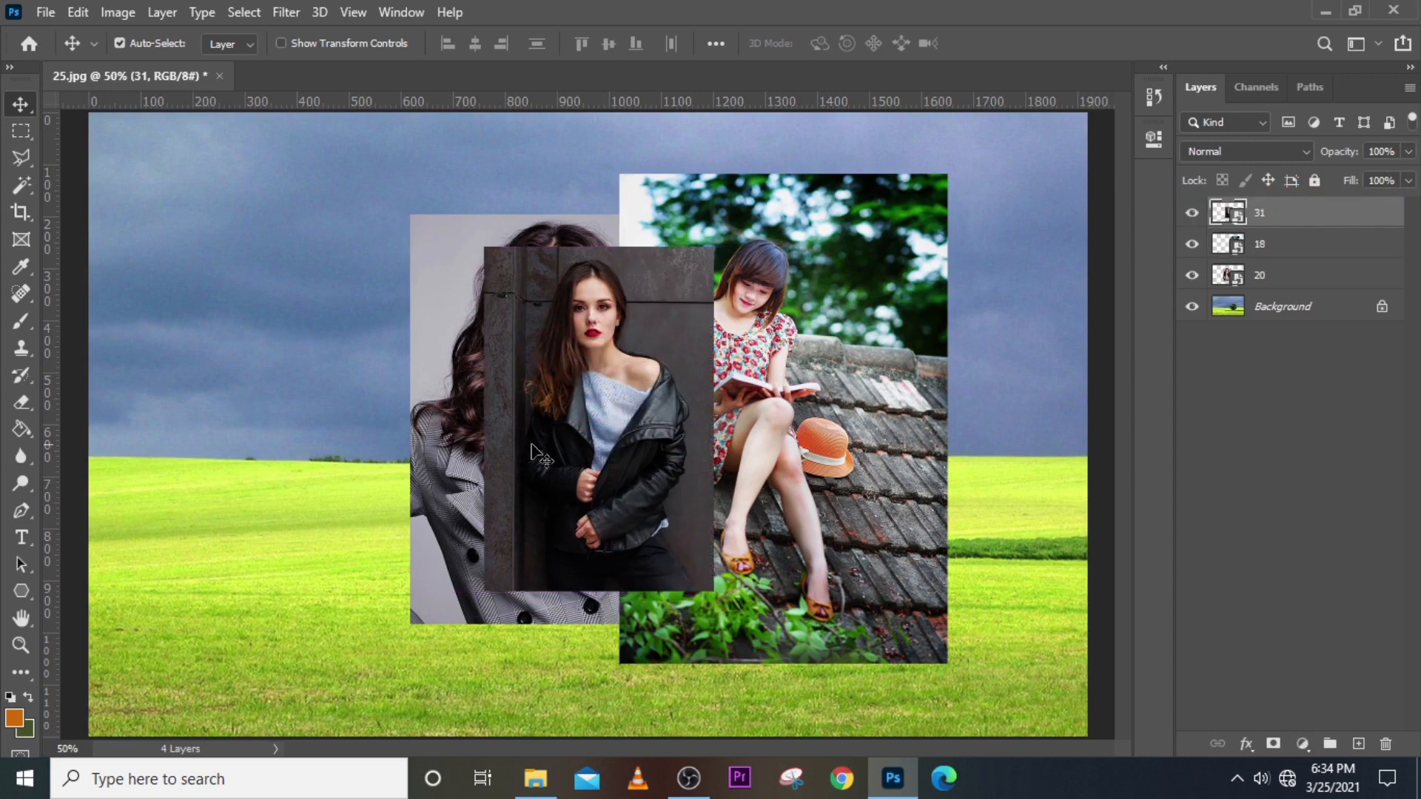
left_click_drag(590, 433, 923, 400)
left_click_drag(878, 399, 832, 385)
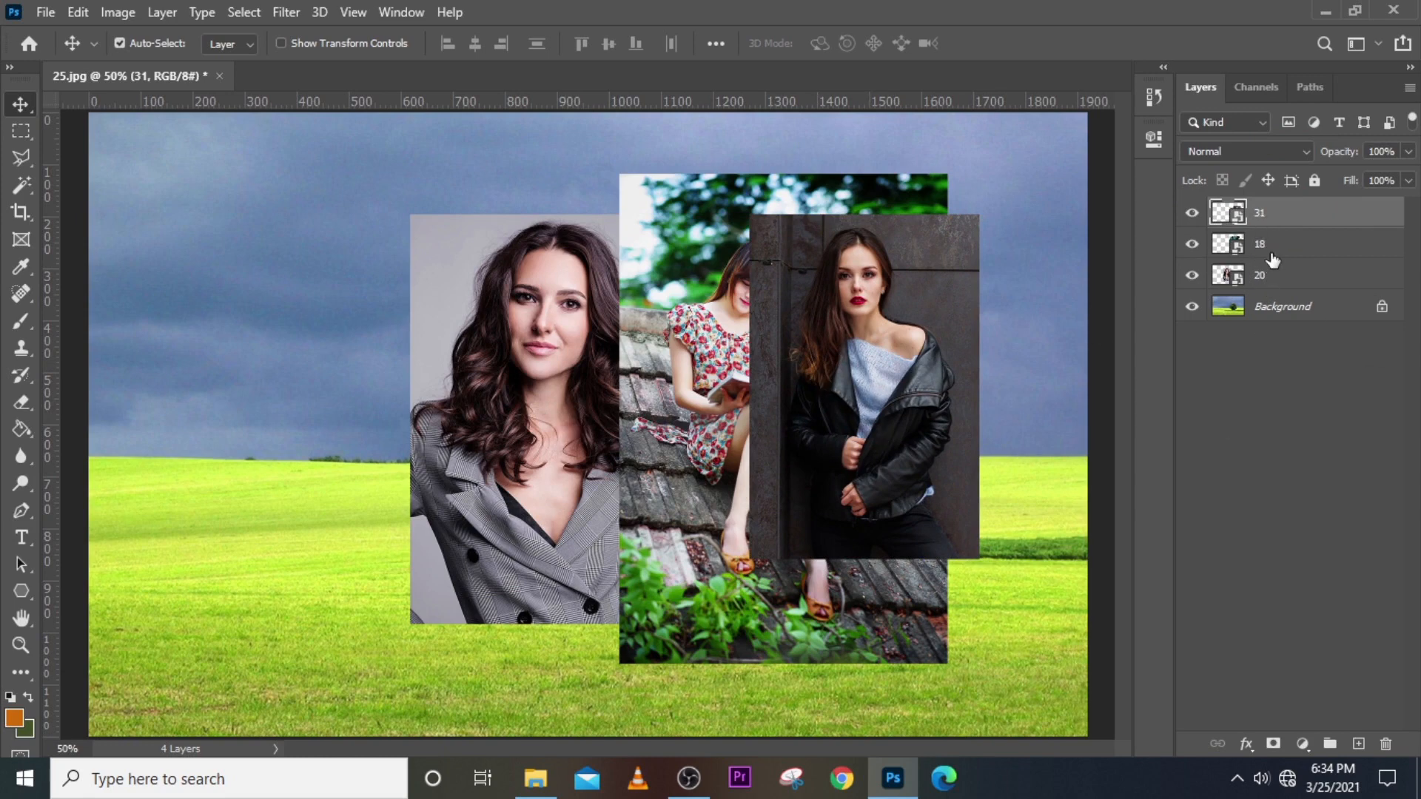
left_click_drag(1275, 227, 1268, 293)
Bring the jacket photo to the top at right and move the reading-girl photo far left.
left_click_drag(933, 374, 989, 340)
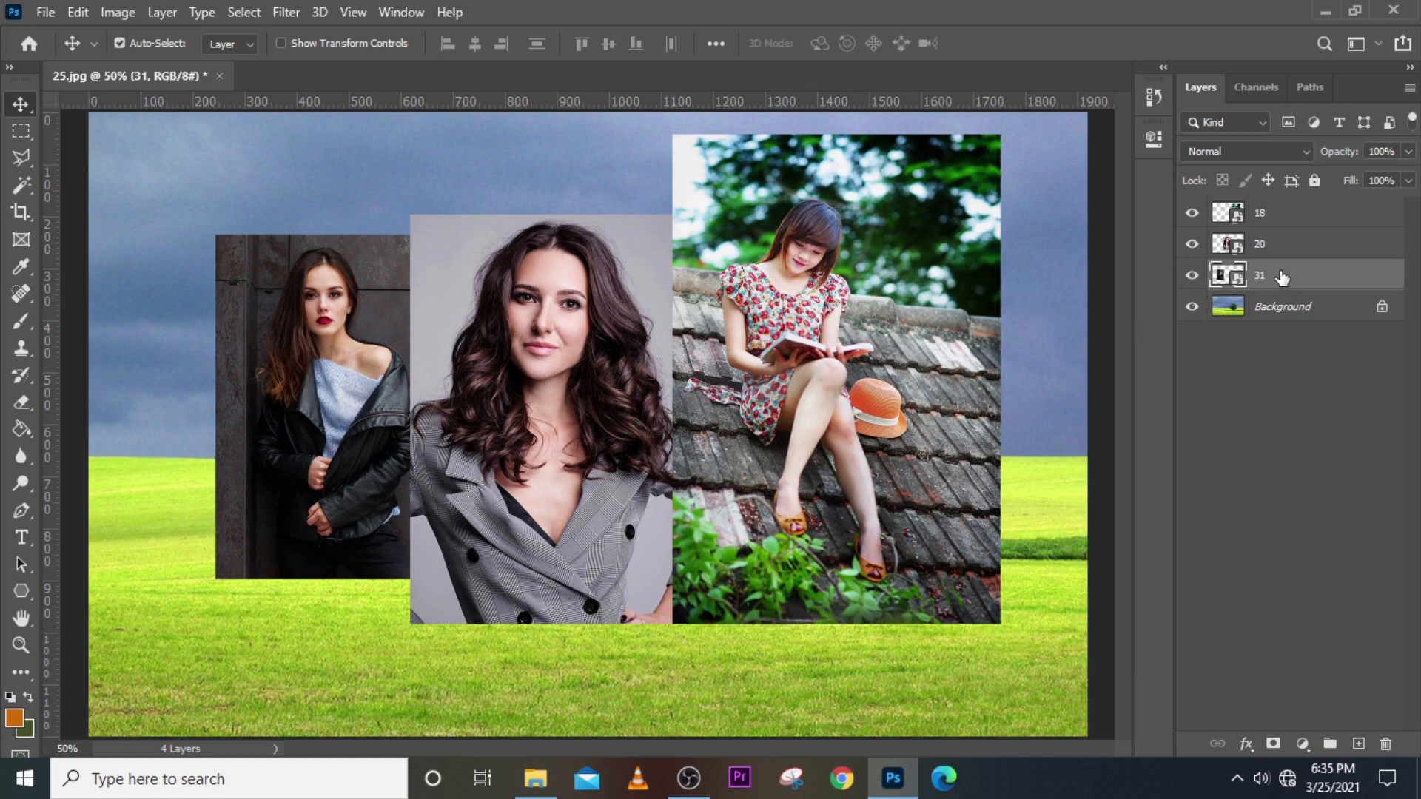
left_click_drag(1280, 280, 1280, 227)
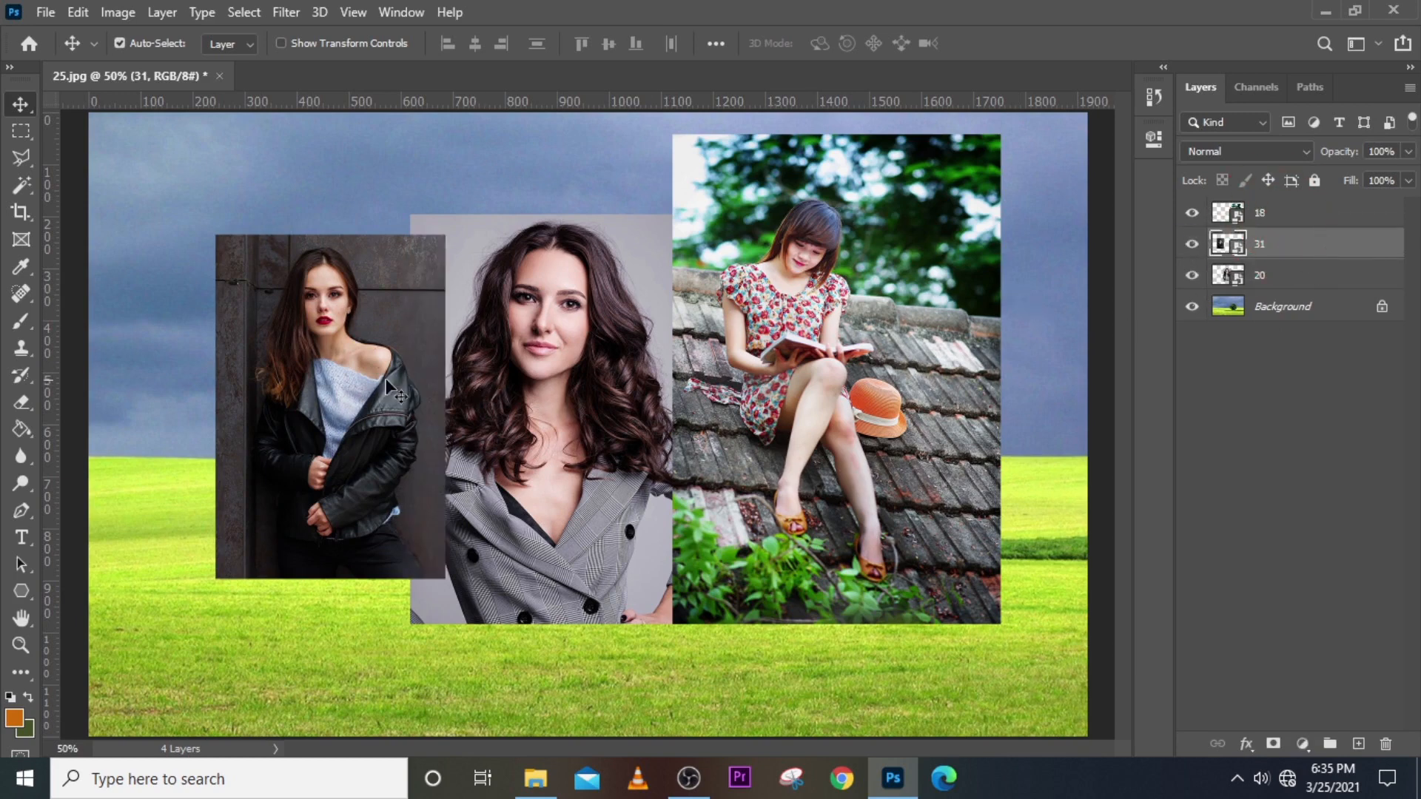
left_click_drag(378, 383, 633, 375)
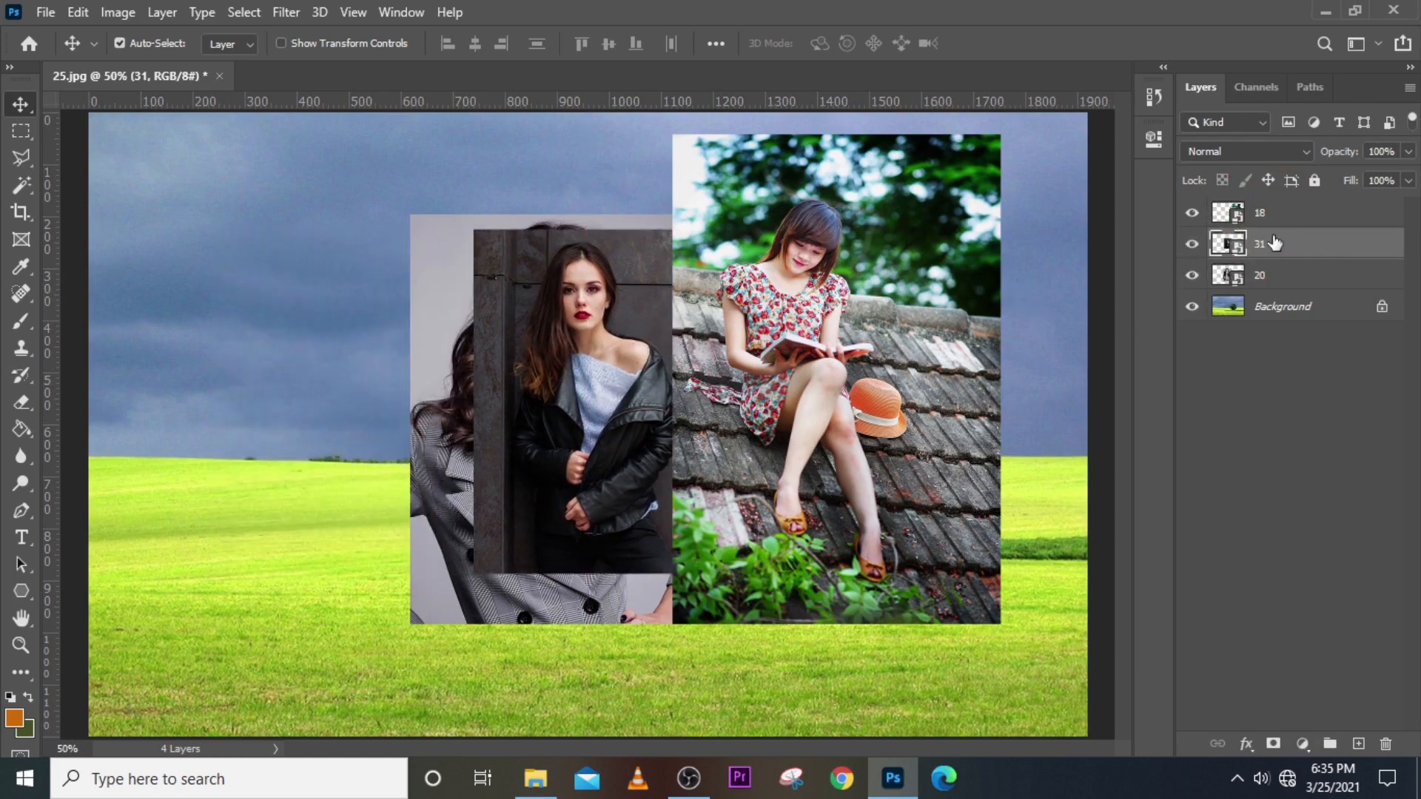
left_click_drag(1276, 244, 1283, 204)
left_click_drag(615, 348, 970, 339)
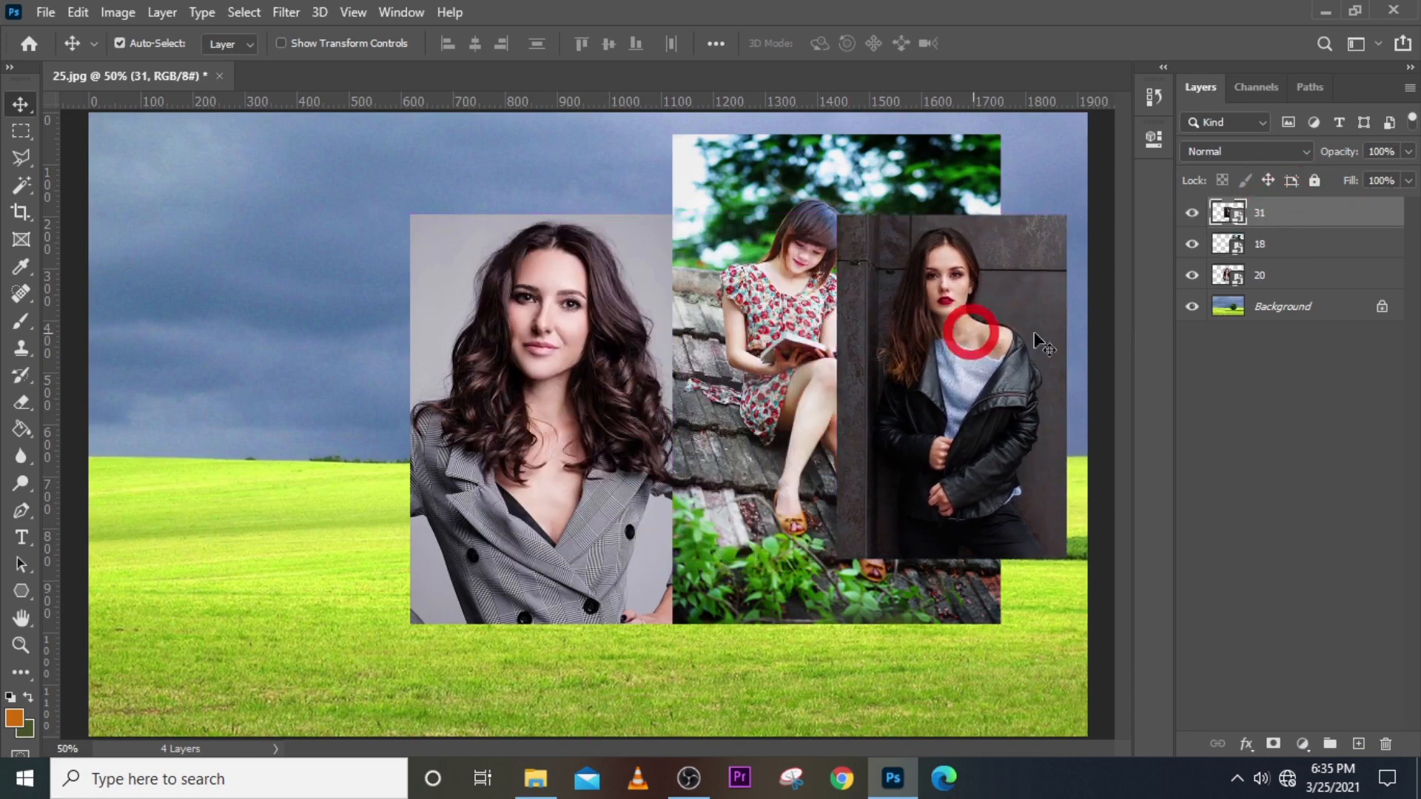
left_click(1277, 246)
left_click_drag(746, 307, 265, 333)
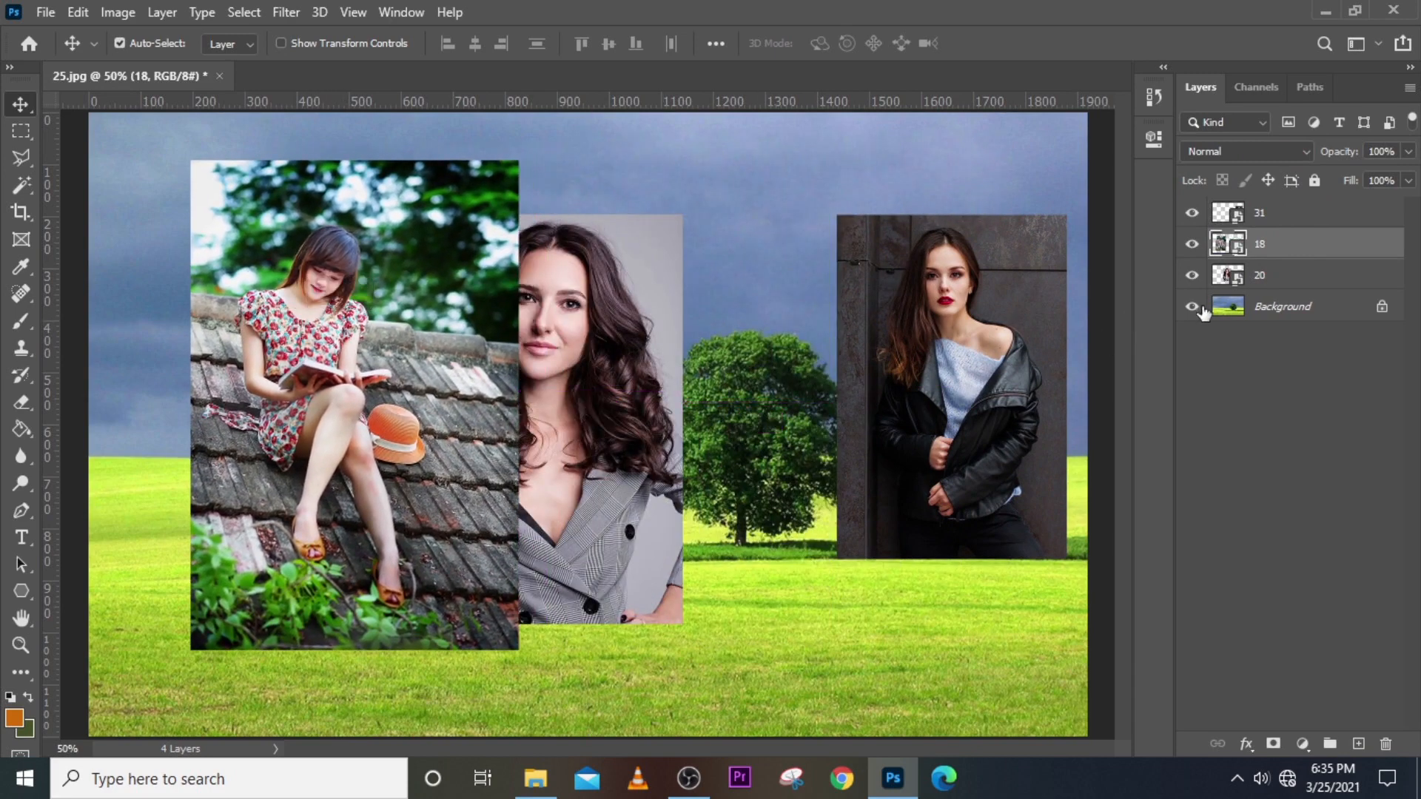
Restack the blazer portrait on top, then delete the three placed photo layers.
left_click_drag(1280, 259, 1278, 288)
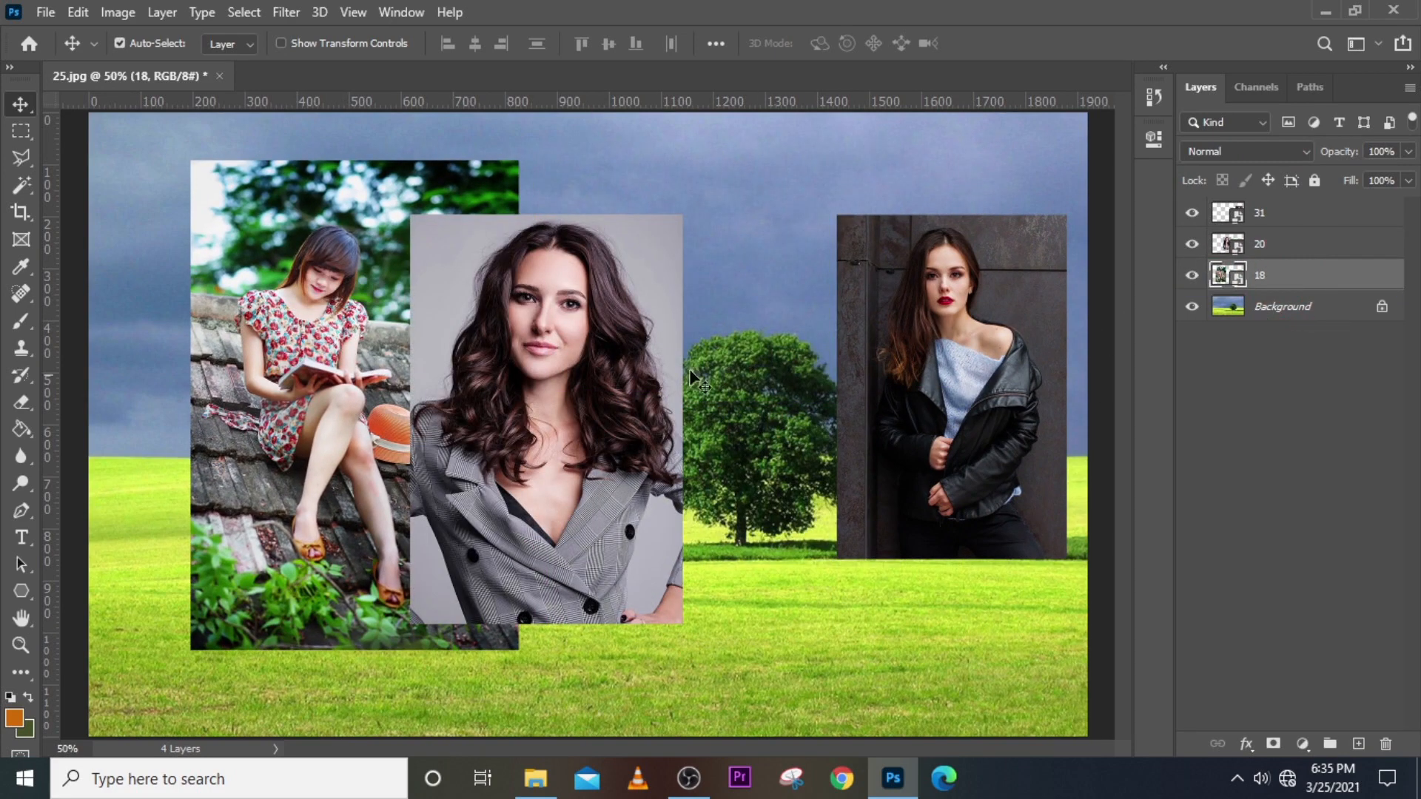
left_click(1276, 248)
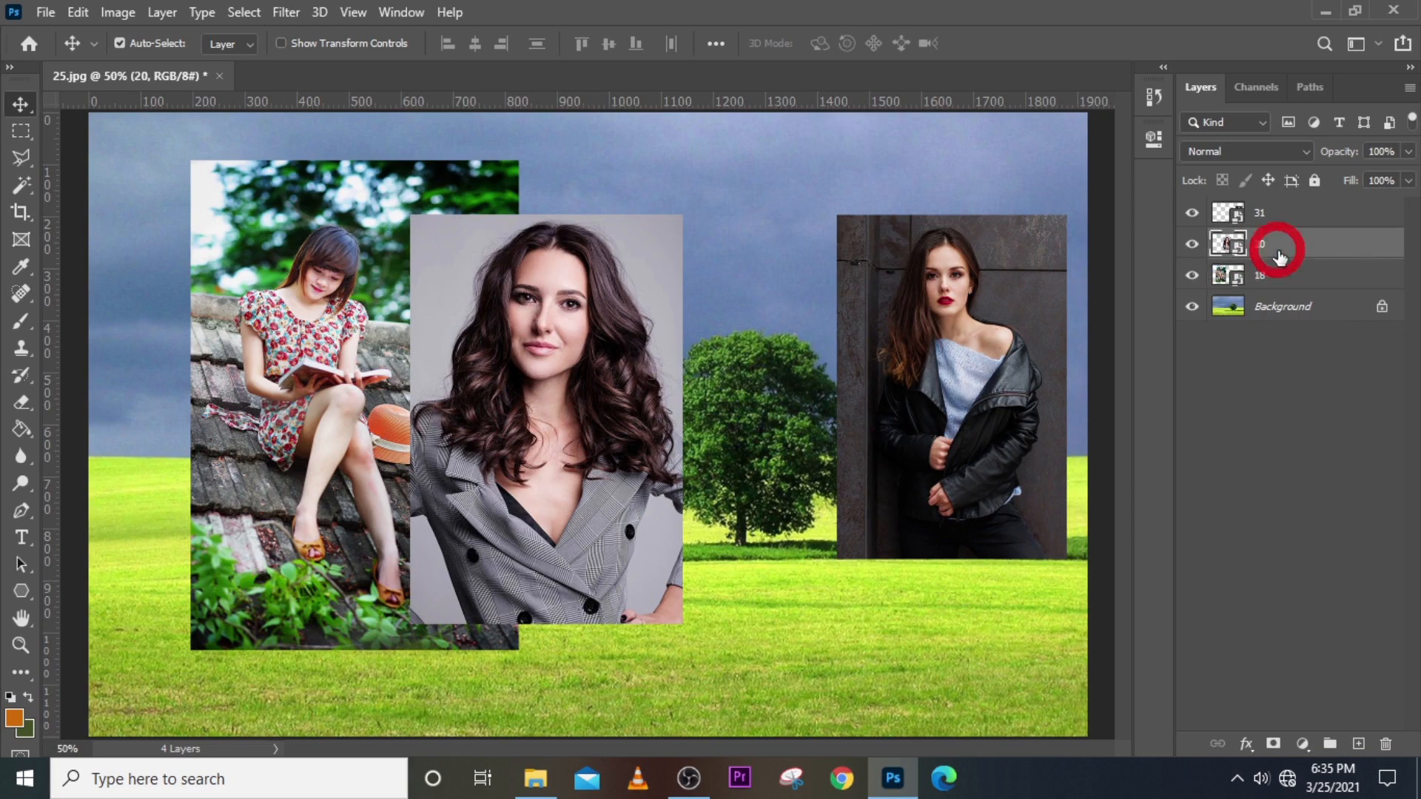
left_click_drag(578, 414, 792, 397)
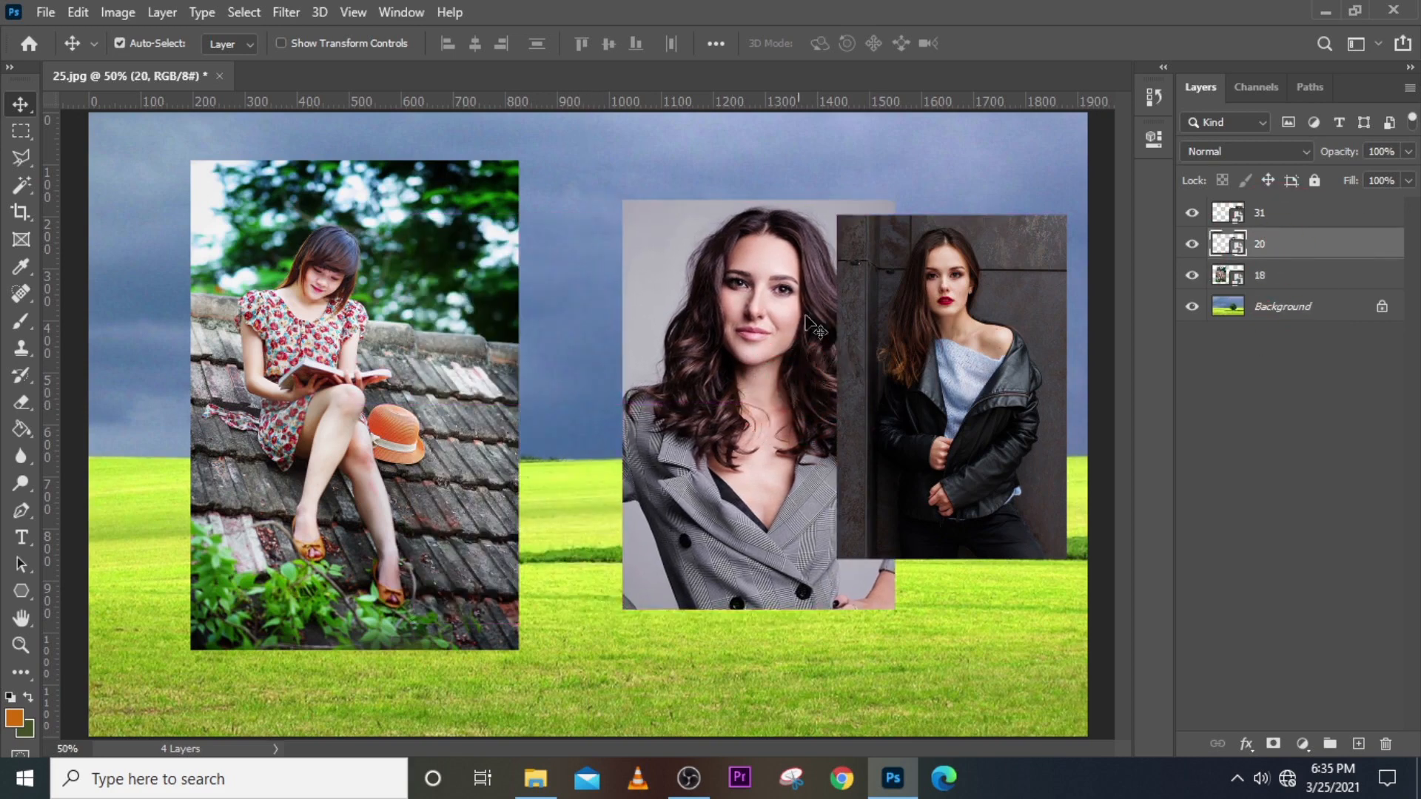
left_click_drag(1278, 253, 1275, 209)
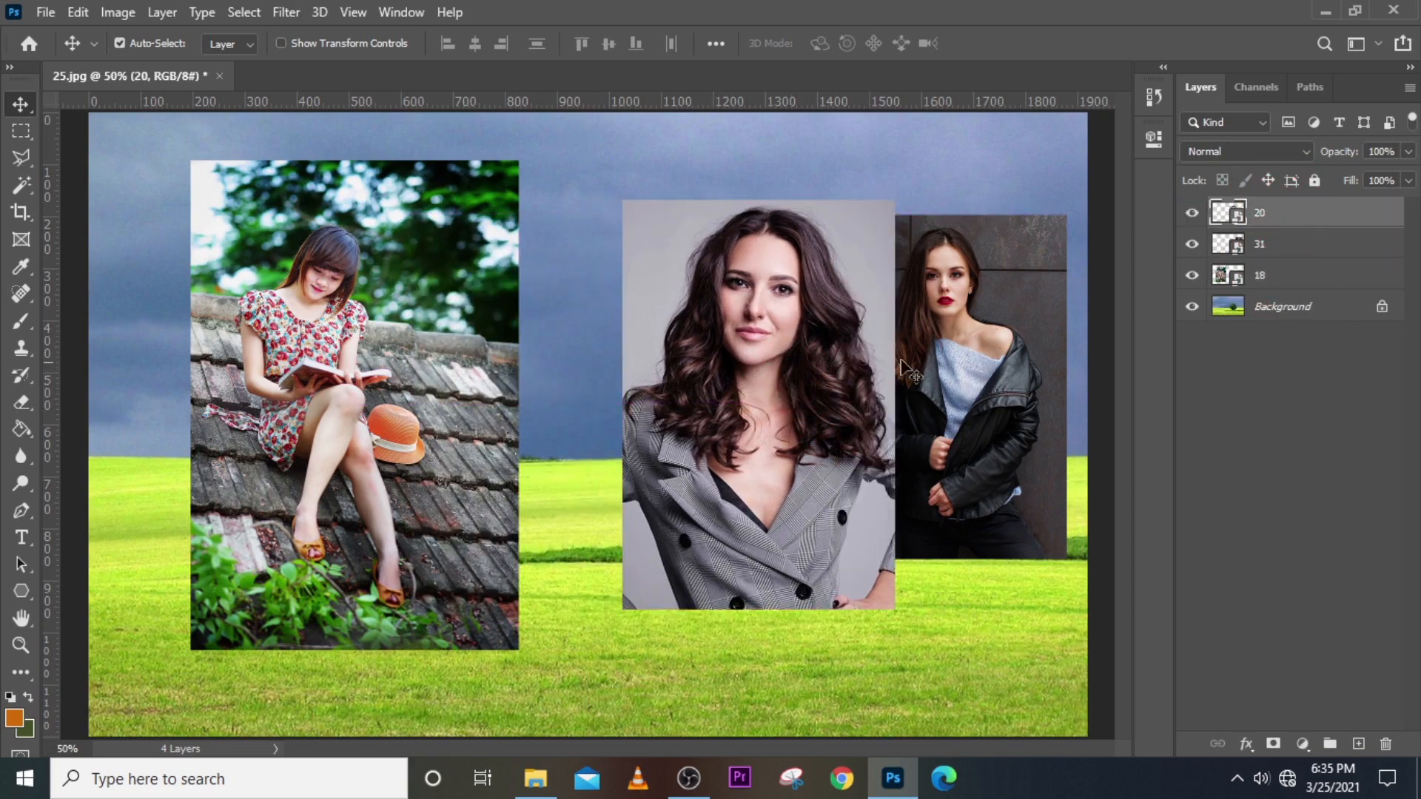
left_click(807, 351)
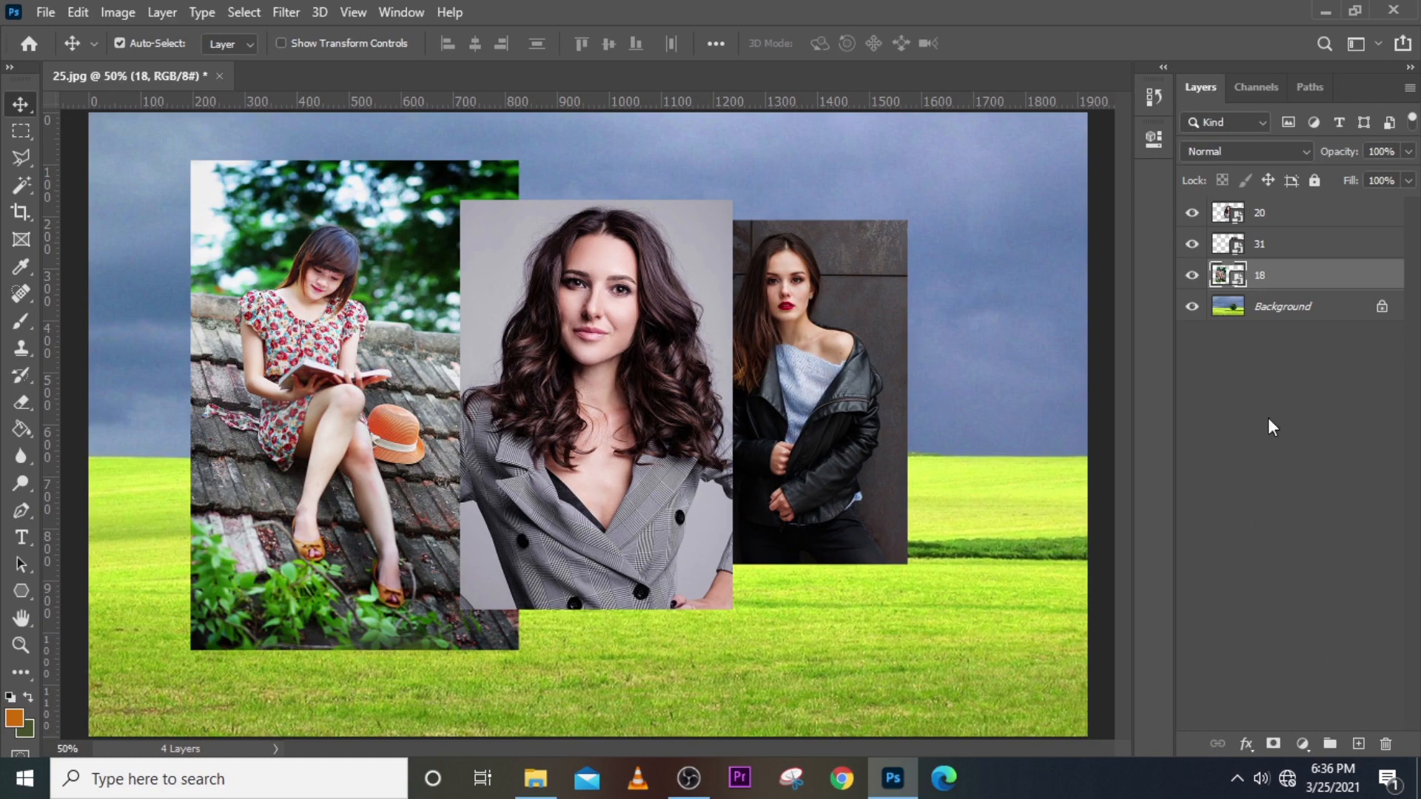
left_click(1277, 222)
key("Delete")
key("Delete")
key("Delete")
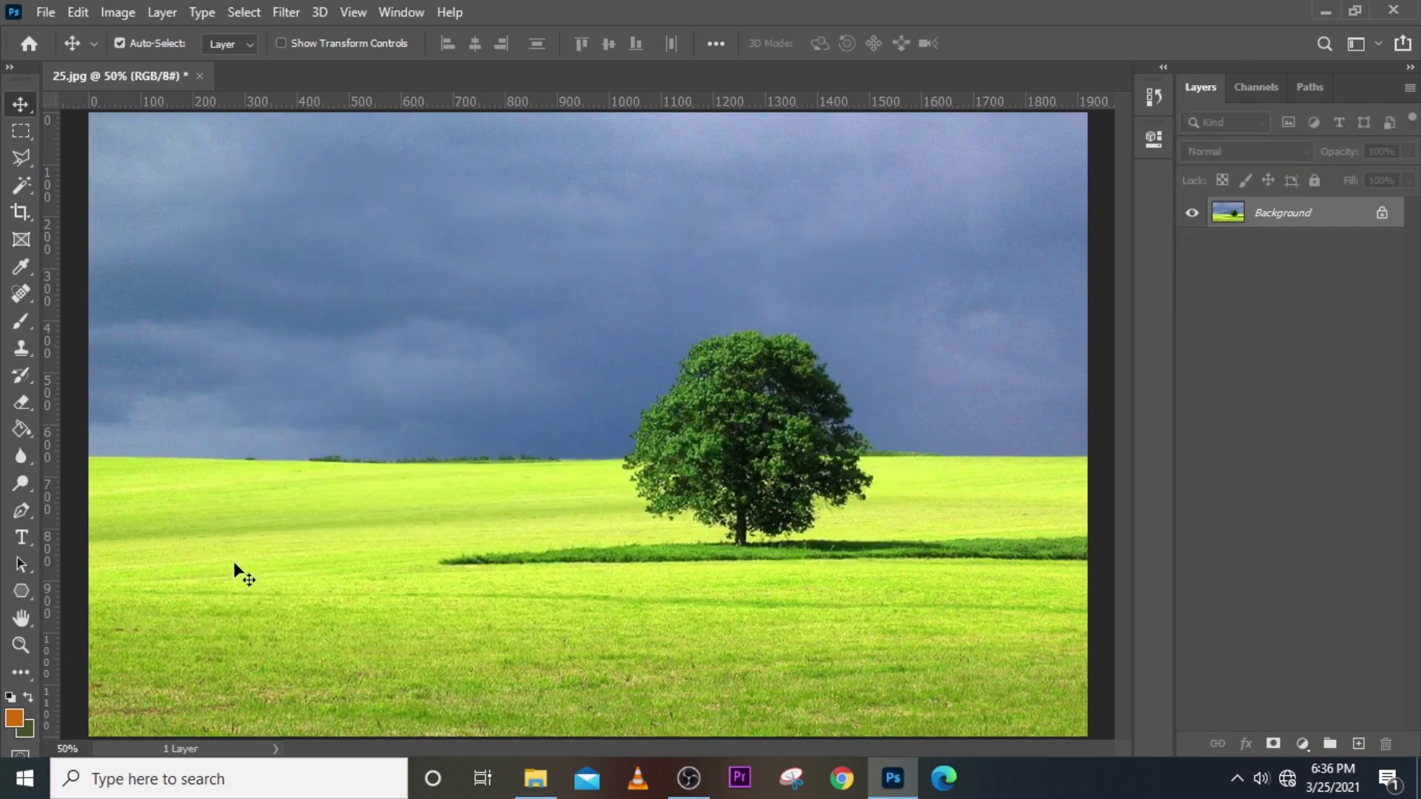
Drag image 9 from the source folder into Photoshop.
left_click(535, 778)
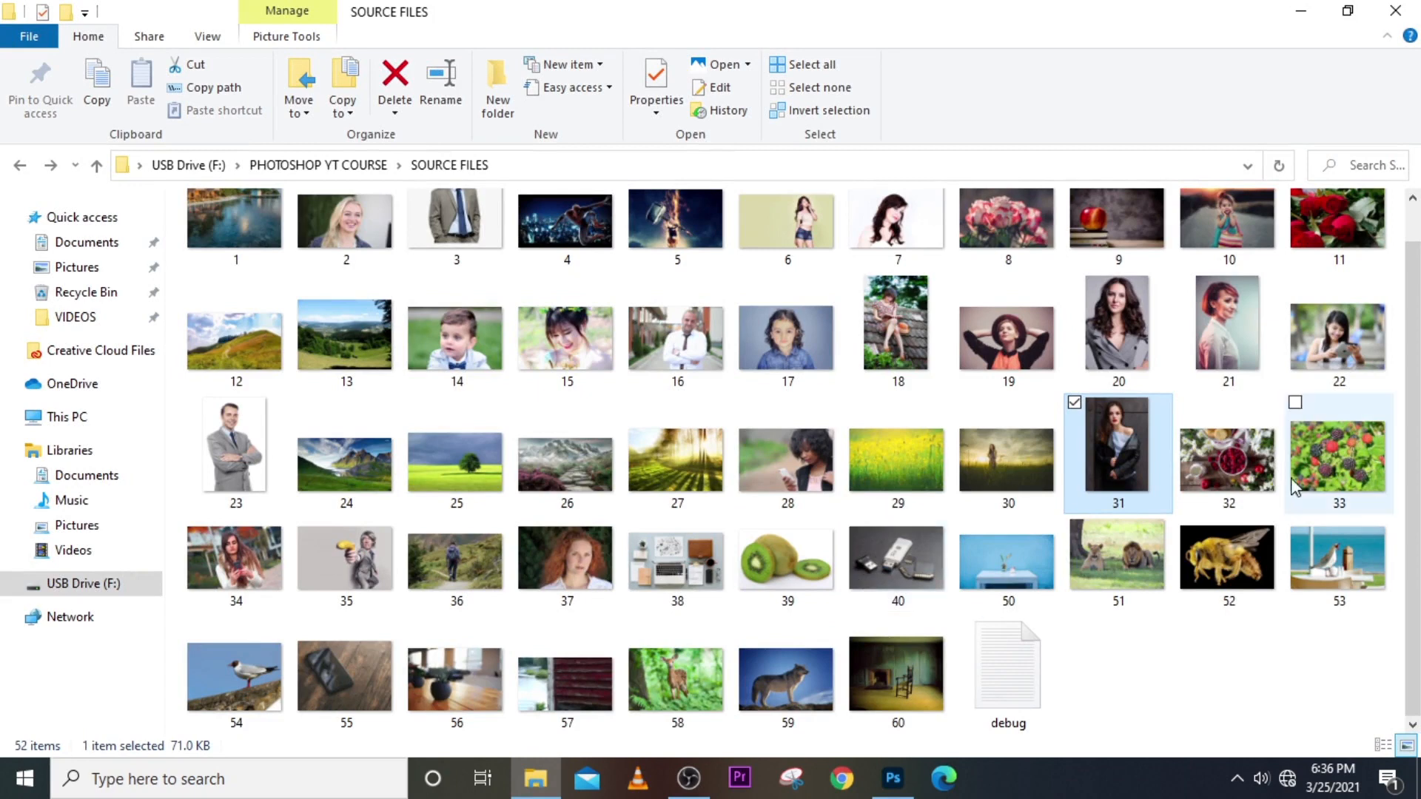
left_click(1106, 222)
left_click_drag(1117, 300, 834, 666)
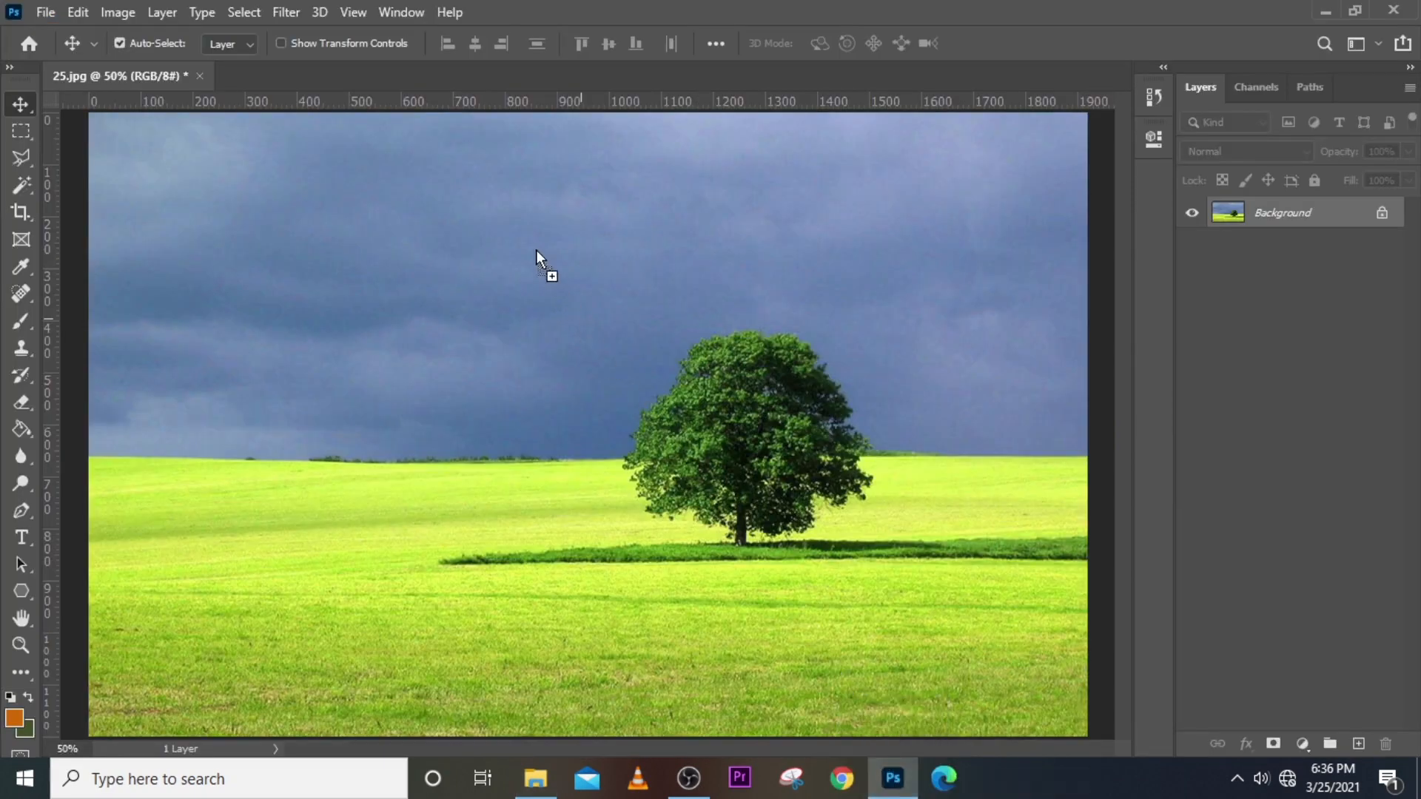
Open 9.jpg, the apple-on-books photo, in its own tab beside 25.jpg.
left_click_drag(420, 144, 350, 73)
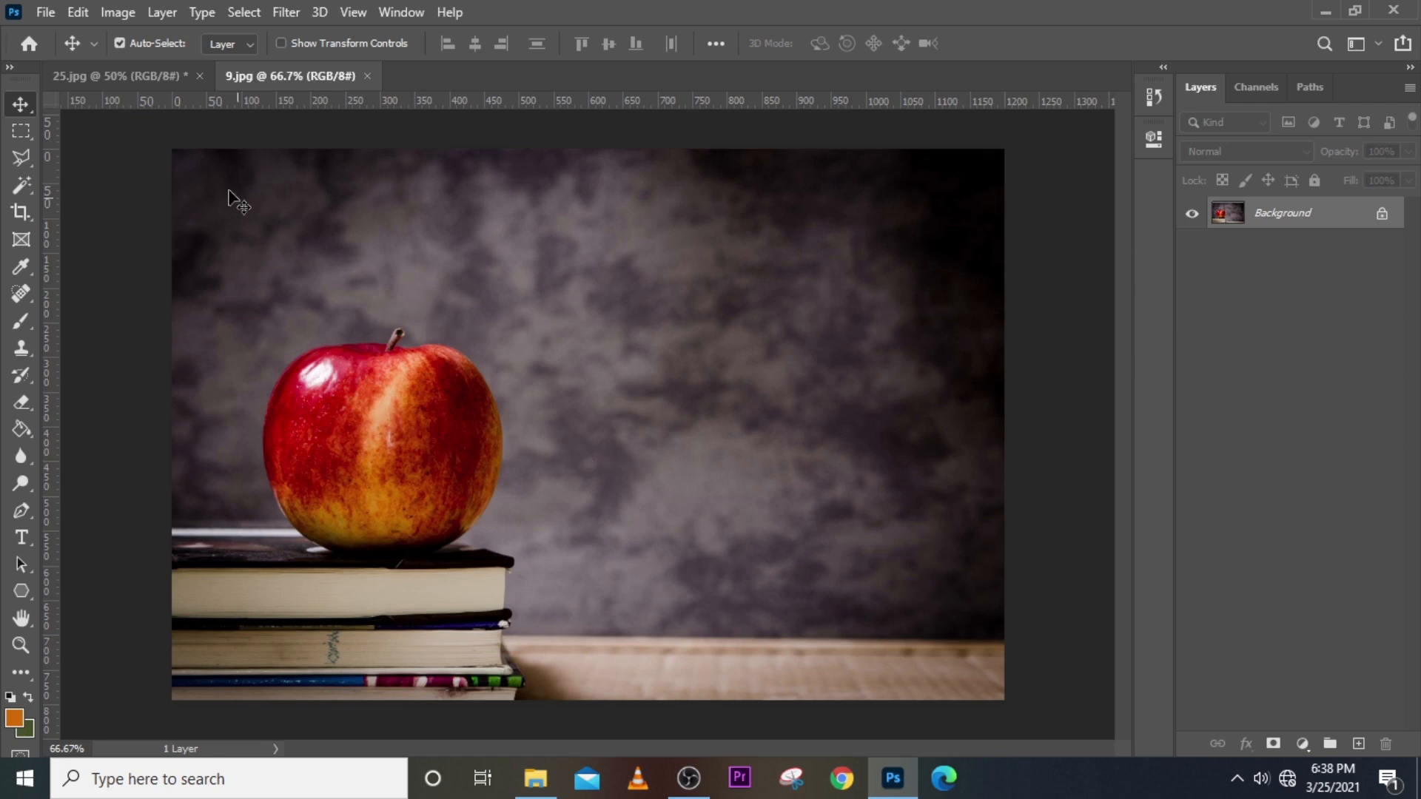
Apply an Image > Adjustments > Vibrance change to 9.jpg with Saturation at +45.
left_click(117, 11)
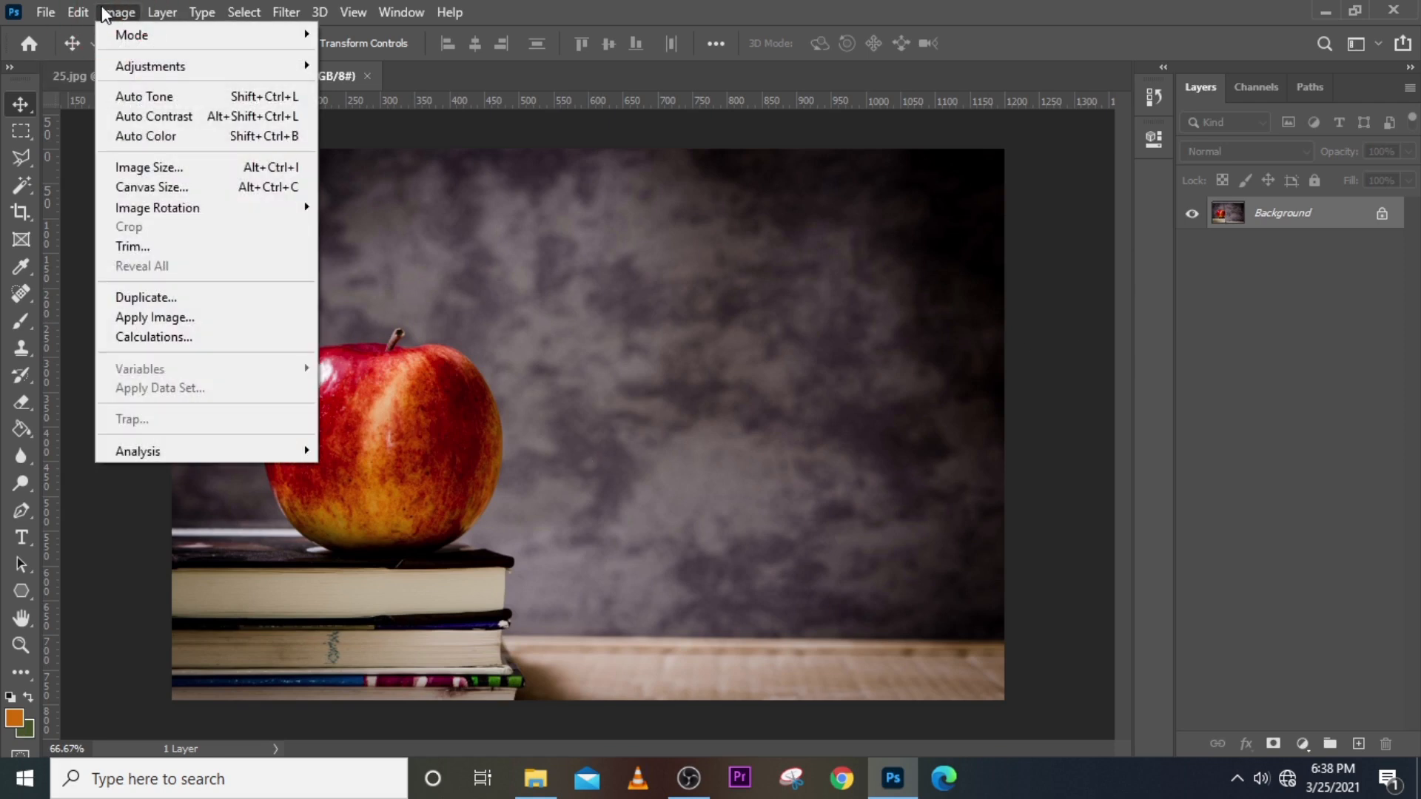
mouse_move(189, 71)
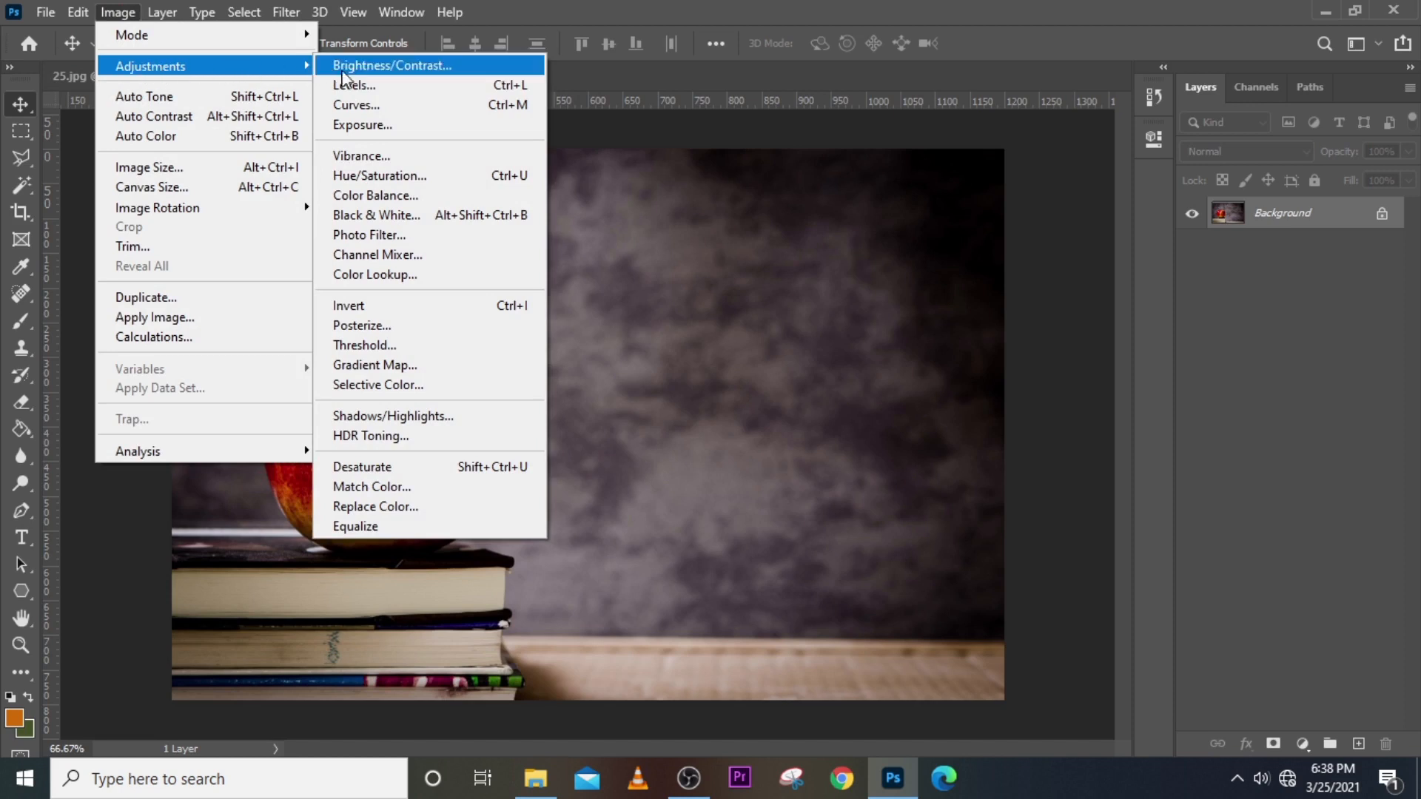
left_click(354, 156)
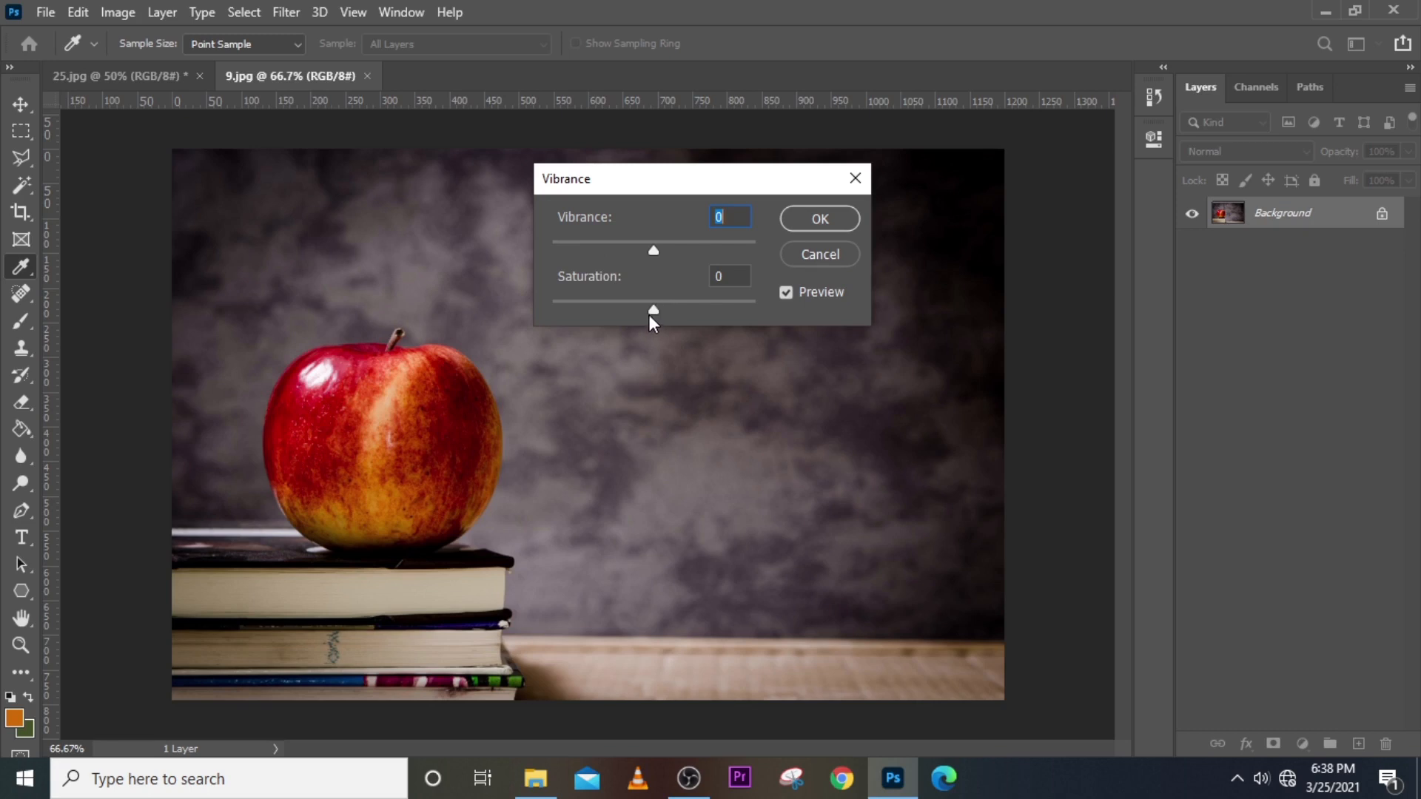
left_click_drag(650, 314, 702, 308)
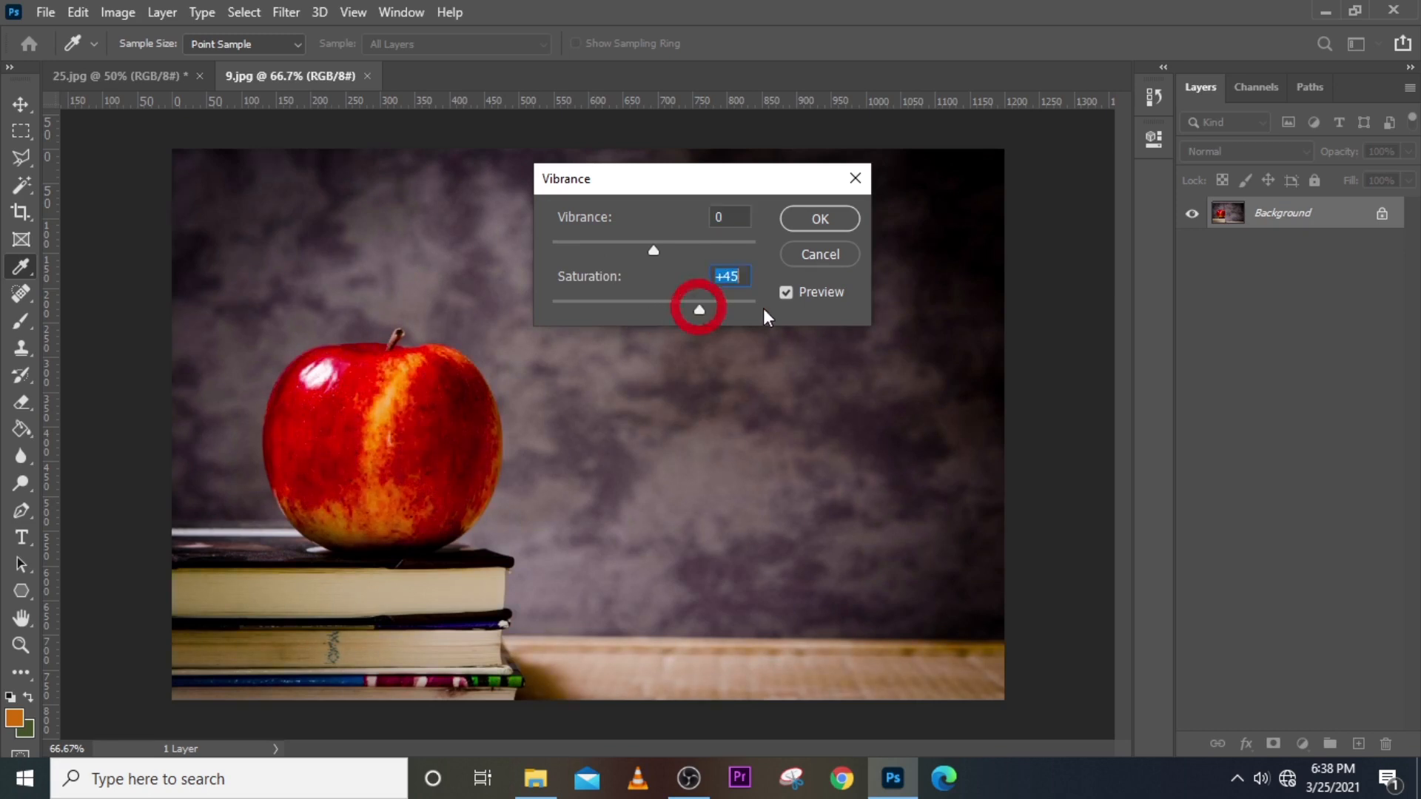
left_click(826, 220)
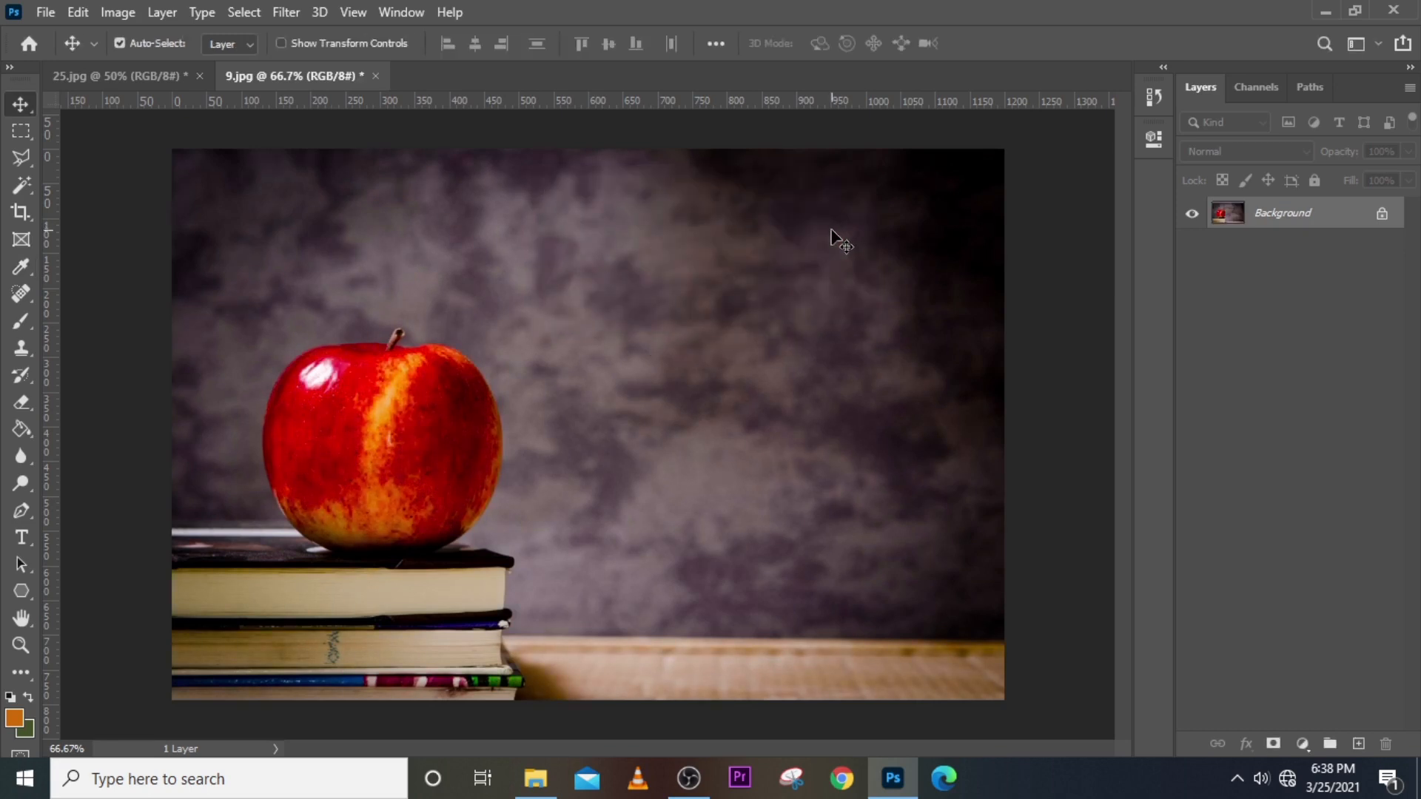
left_click(132, 9)
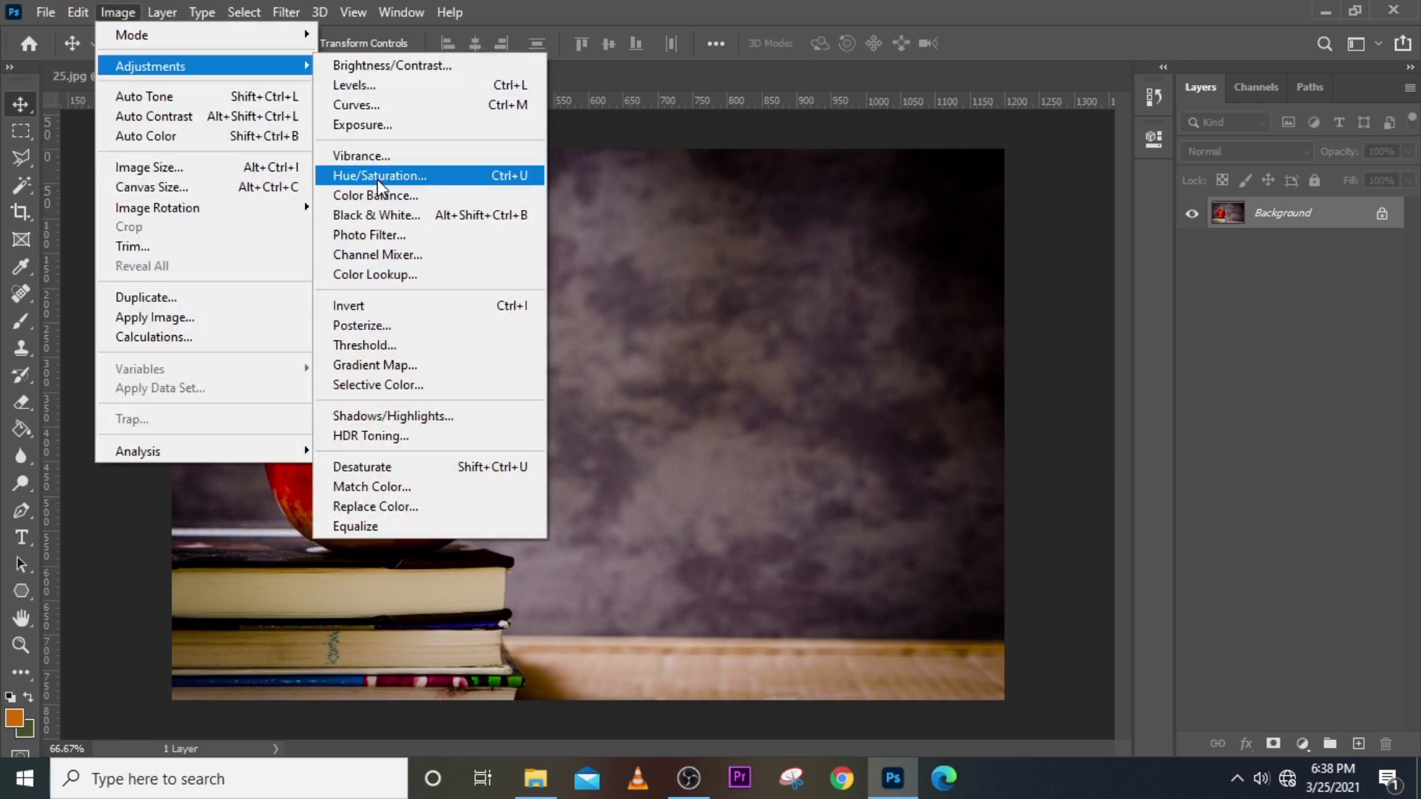
Darken the photo with a Hue/Saturation adjustment at Lightness -53.
left_click(379, 179)
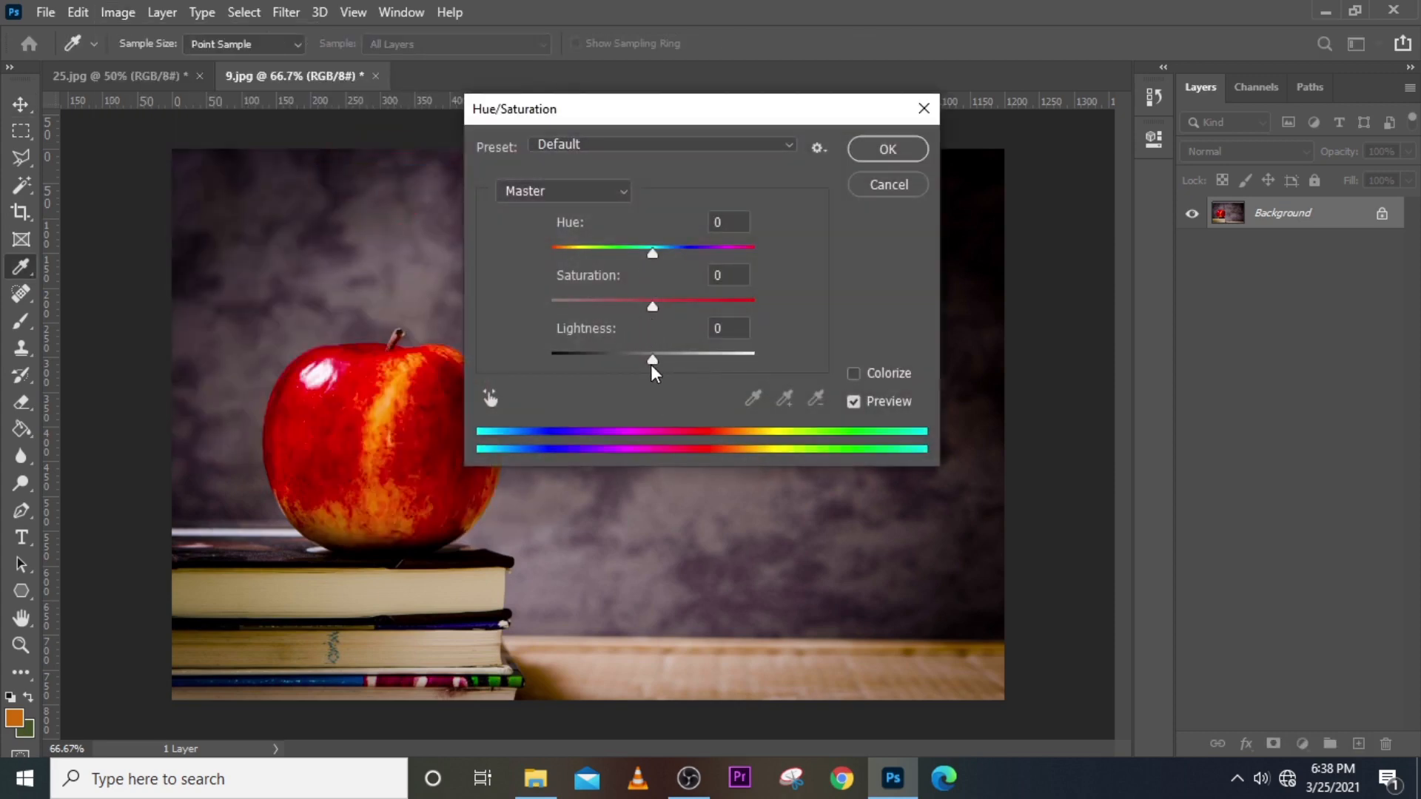
left_click_drag(652, 366, 600, 369)
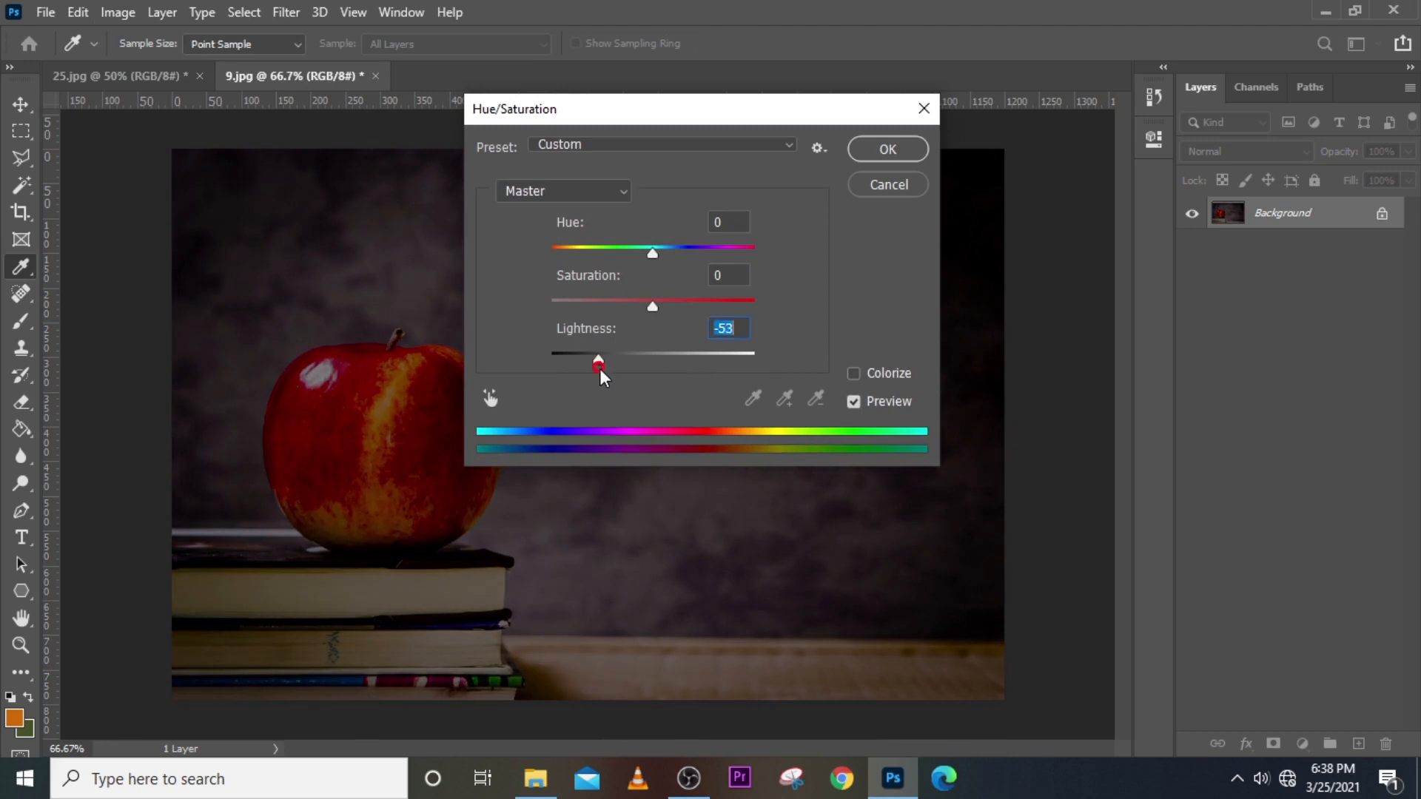
left_click(873, 151)
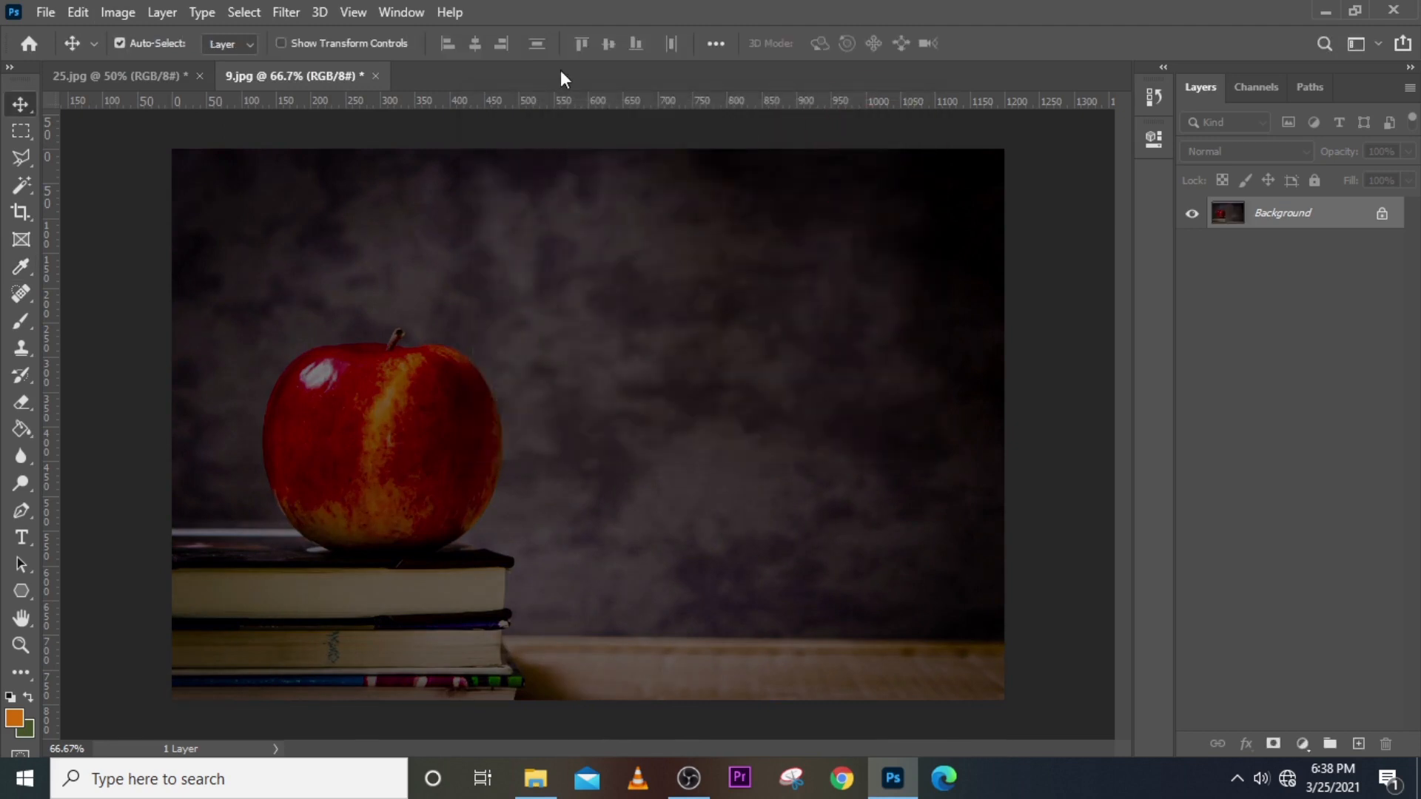
Convert the photo to grayscale using Black & White with its default settings.
left_click(117, 12)
mouse_move(273, 74)
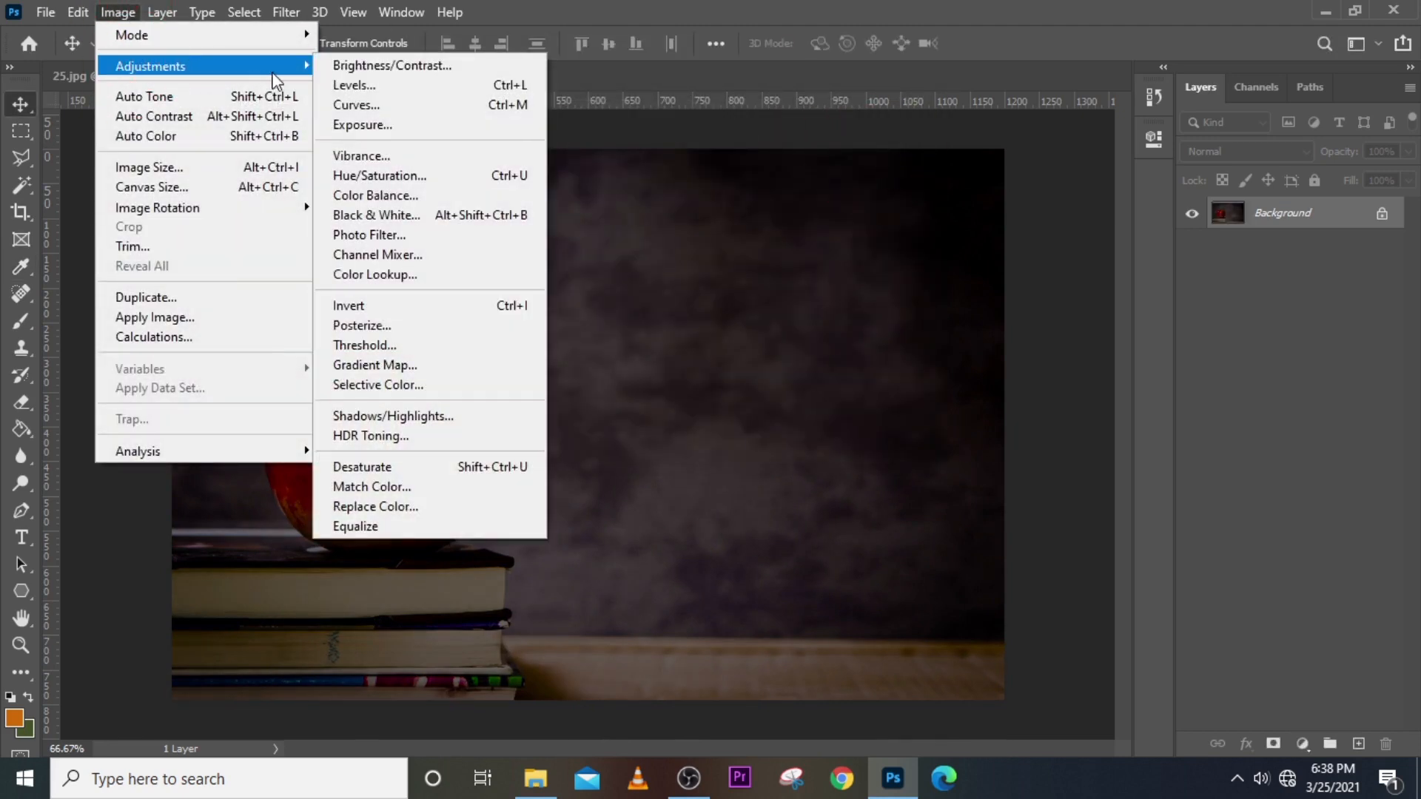
left_click(386, 221)
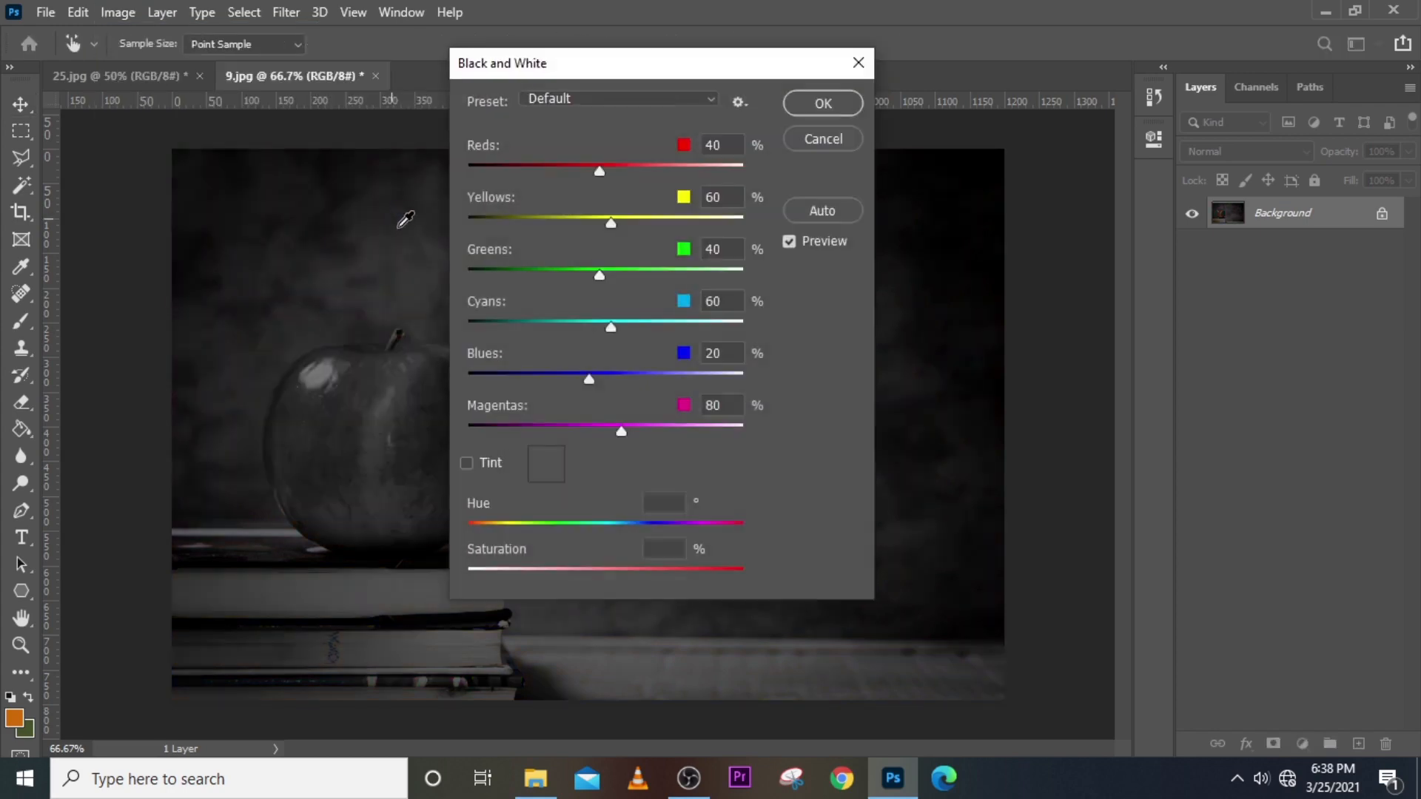
left_click(821, 104)
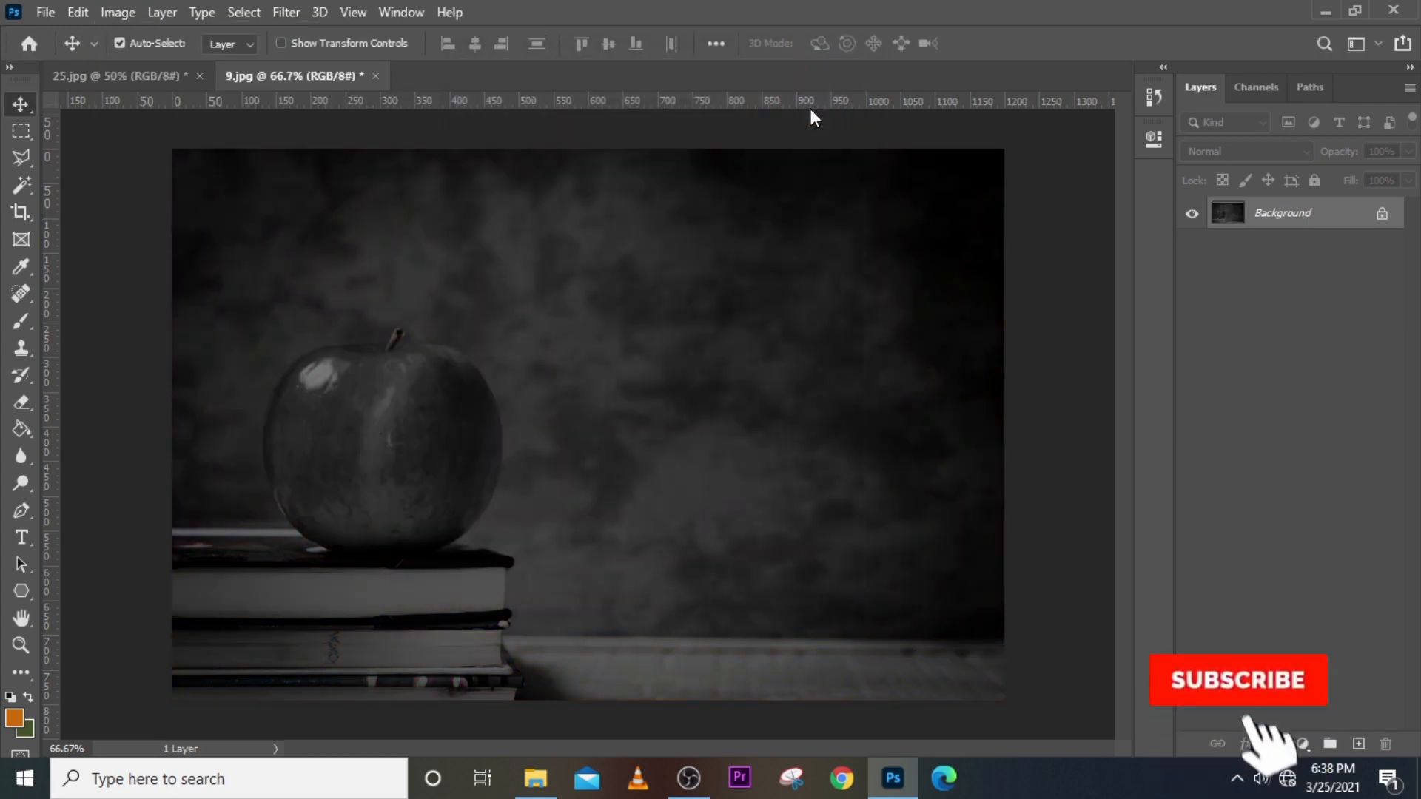
left_click(119, 8)
mouse_move(139, 72)
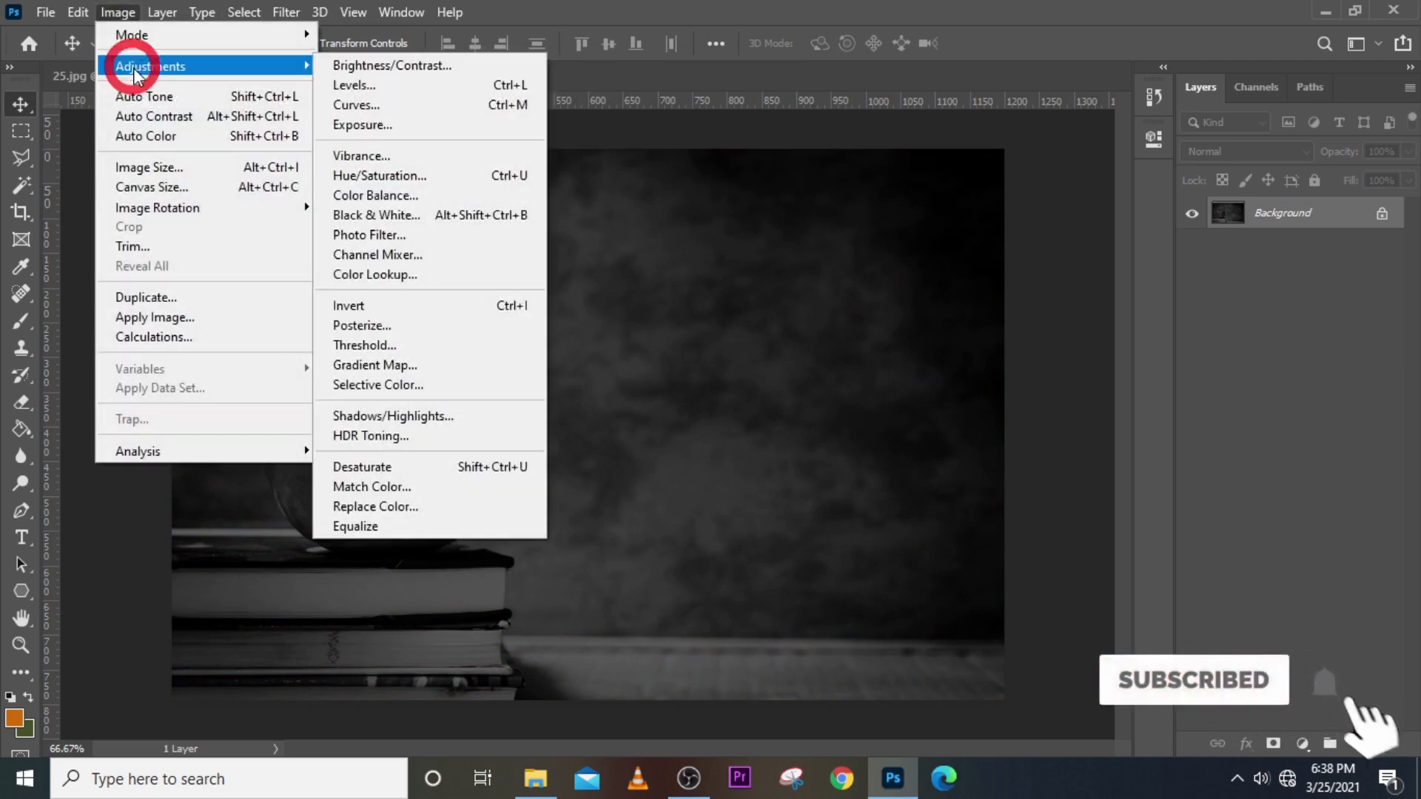
Apply Curves with the black point moved to Input 69, Output 0, turning the photo nearly black.
left_click(358, 110)
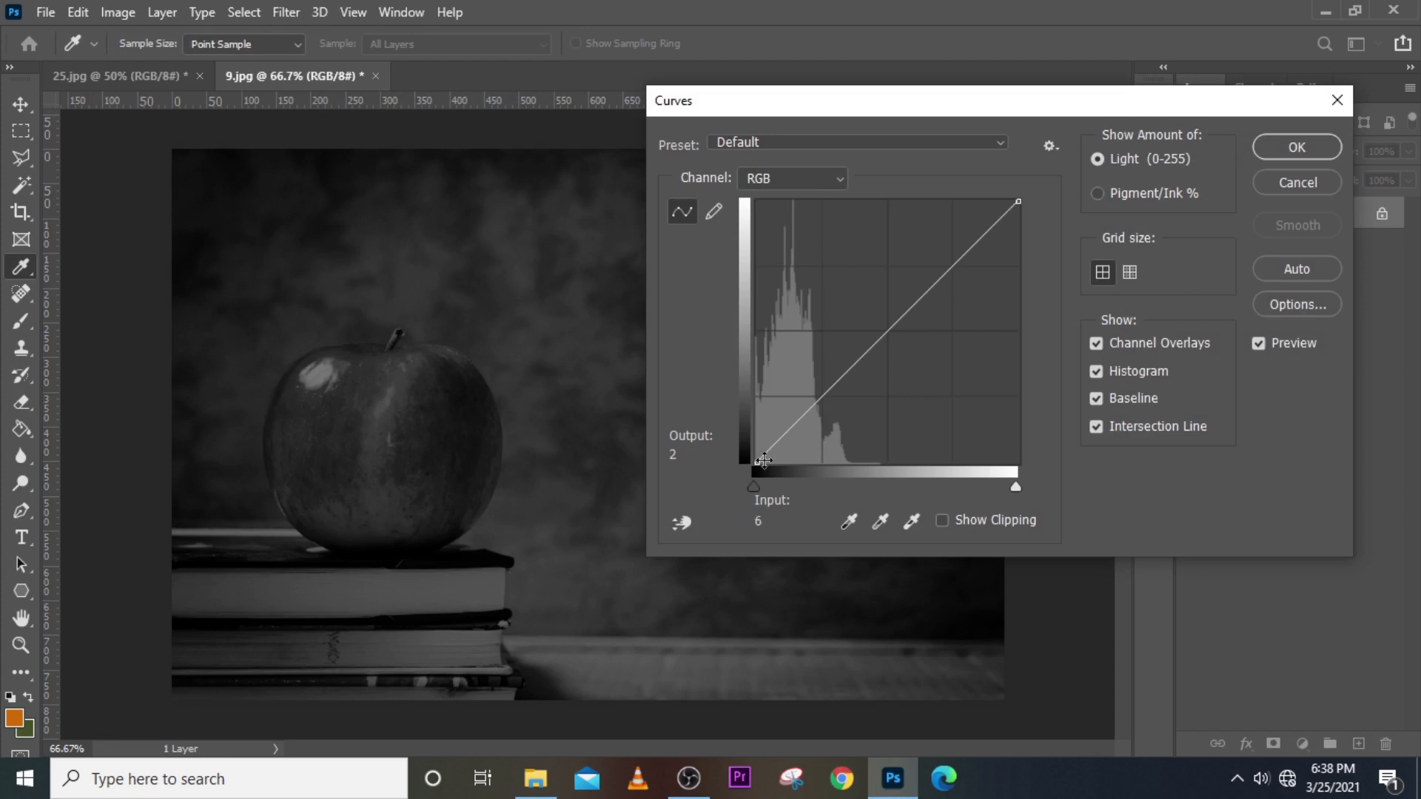
left_click_drag(764, 460, 827, 461)
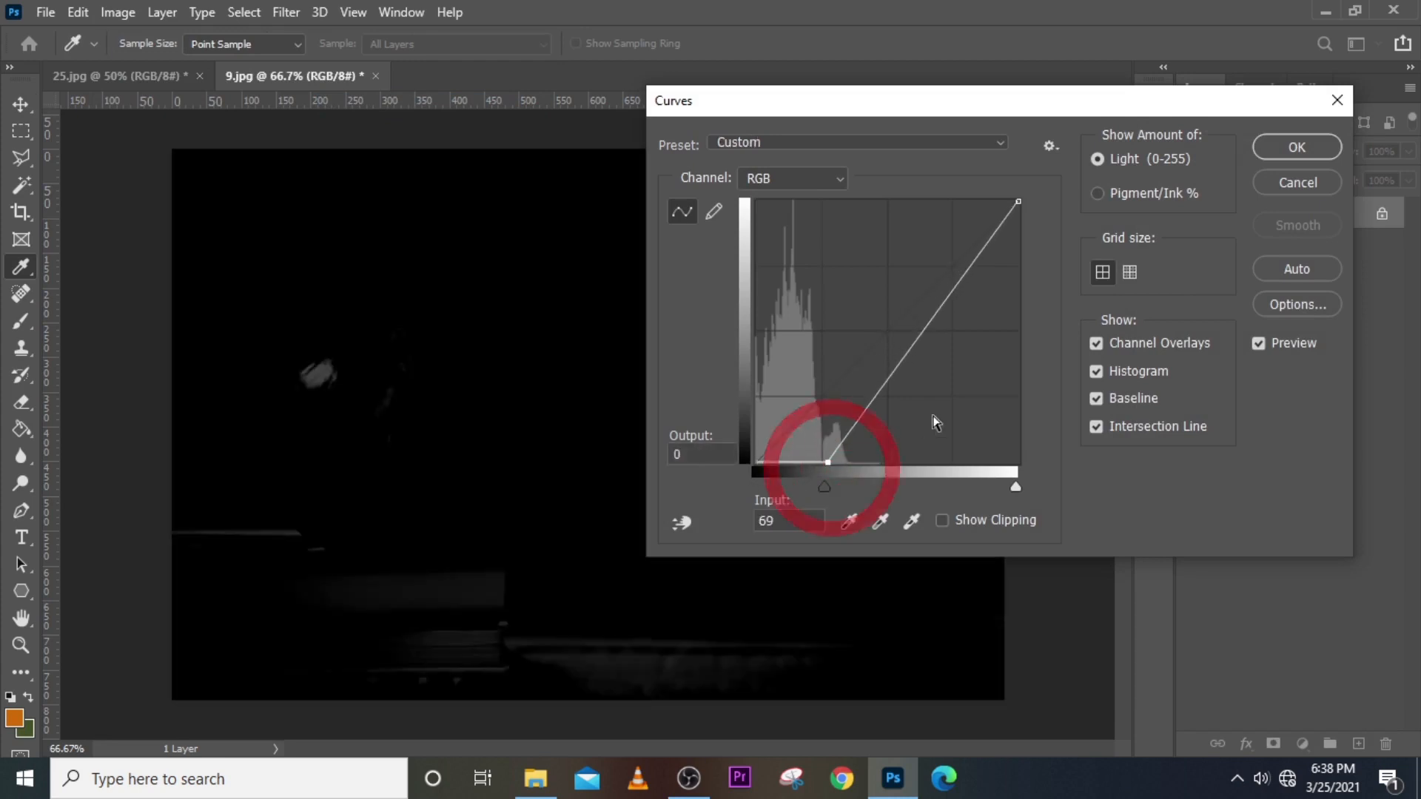
left_click(1297, 157)
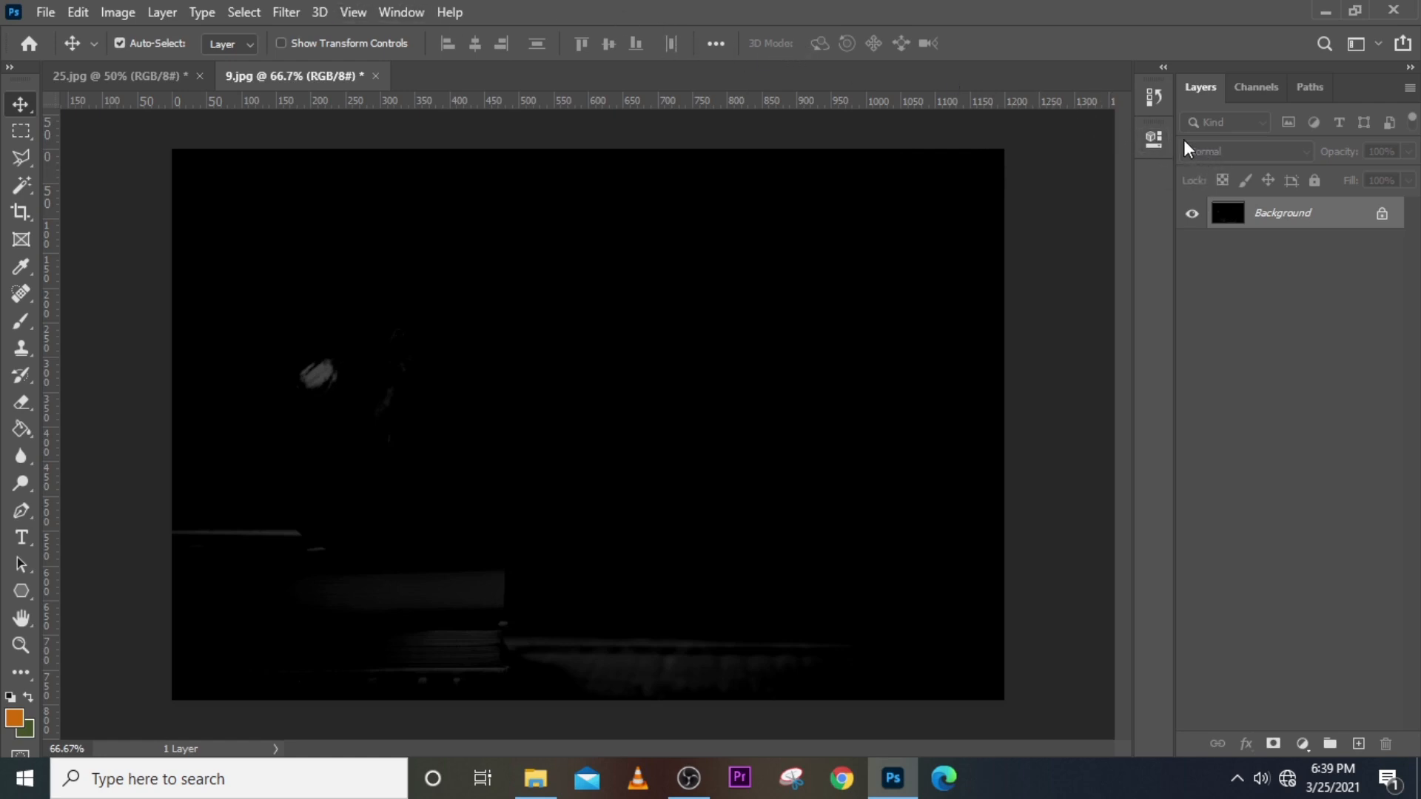
In the History panel, step back past Curves and Black & White to the Vibrance state.
left_click(1162, 139)
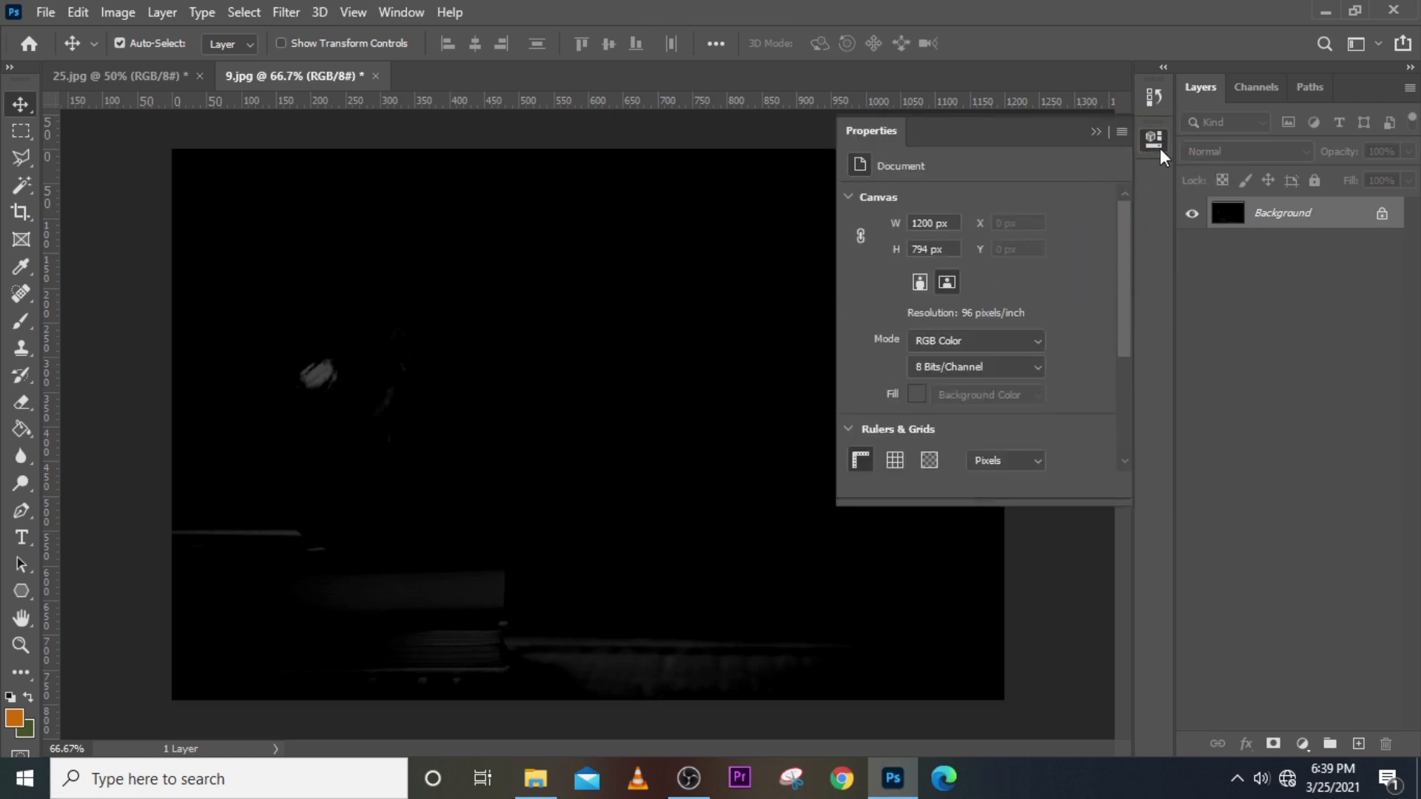
left_click(1155, 97)
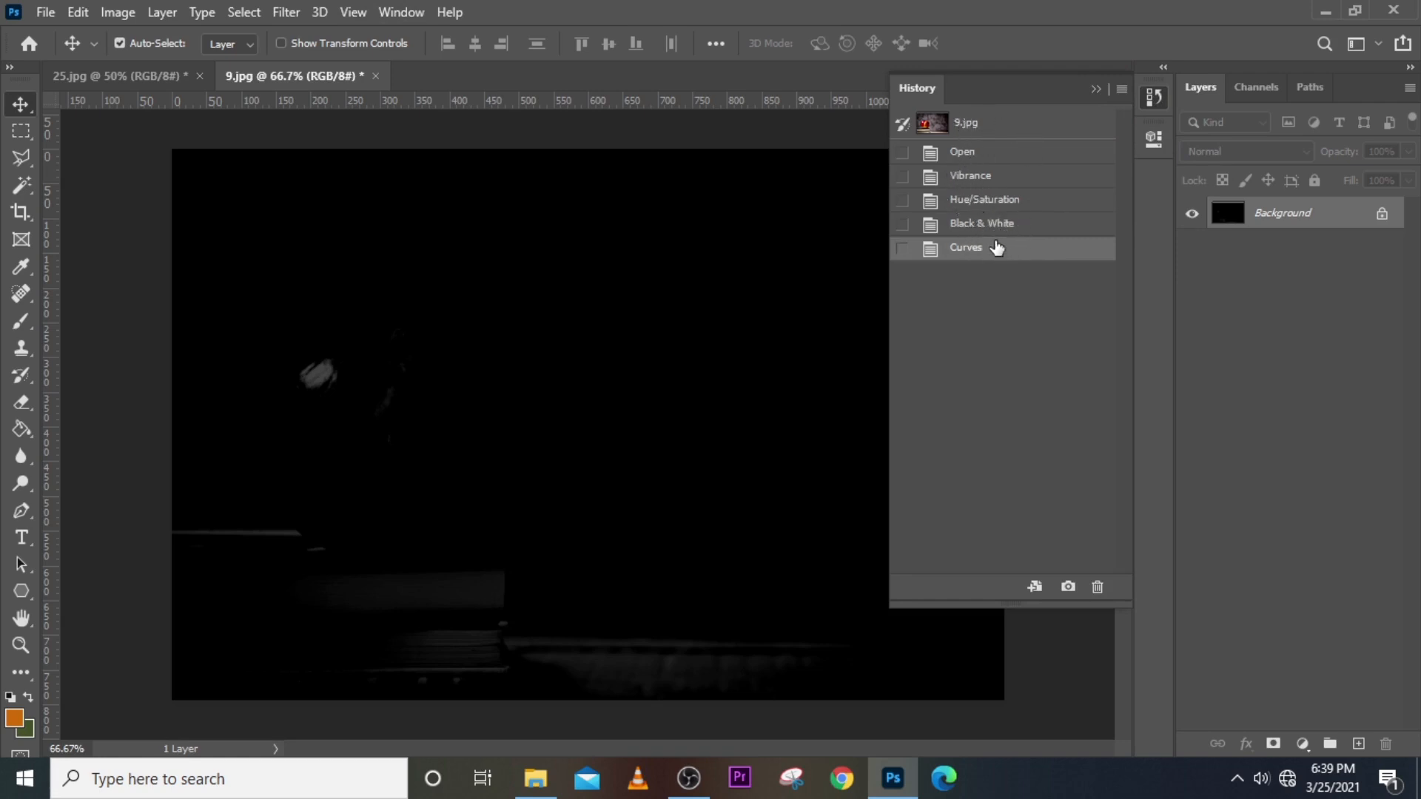
left_click(997, 220)
left_click(995, 199)
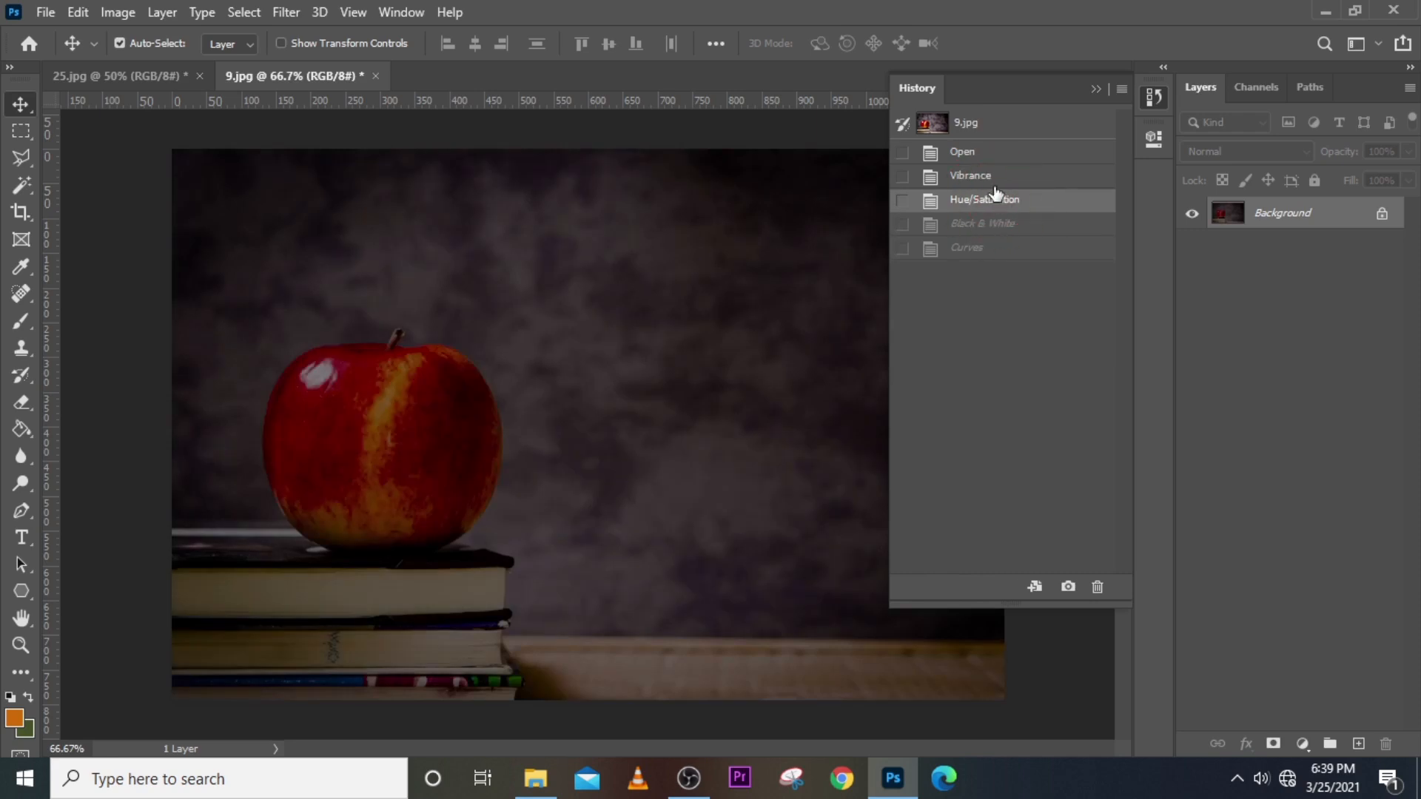
left_click(993, 176)
left_click(993, 175)
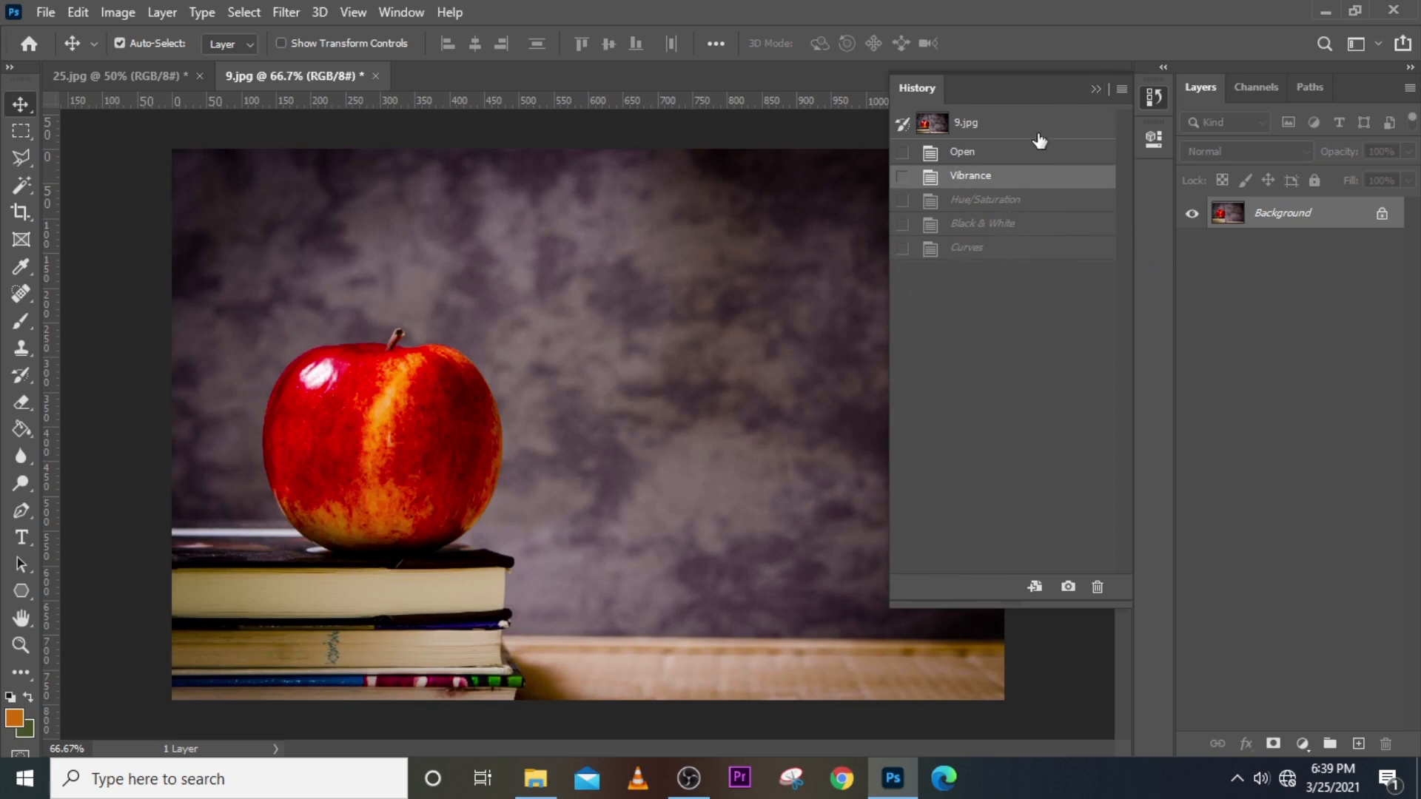
left_click(1096, 88)
Close 9.jpg without saving and reopen the original 9.jpg from the source images folder.
left_click(375, 75)
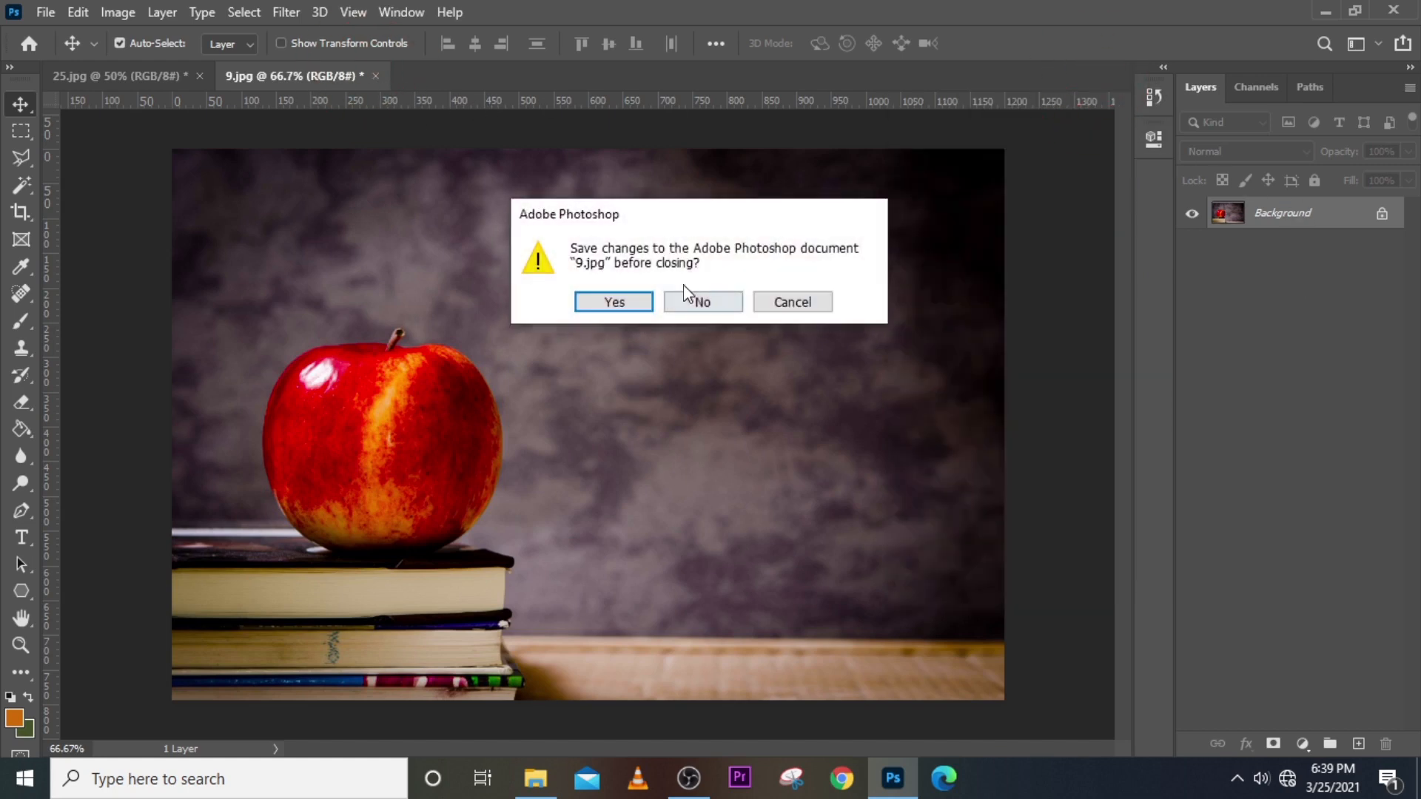
left_click(695, 301)
left_click(535, 778)
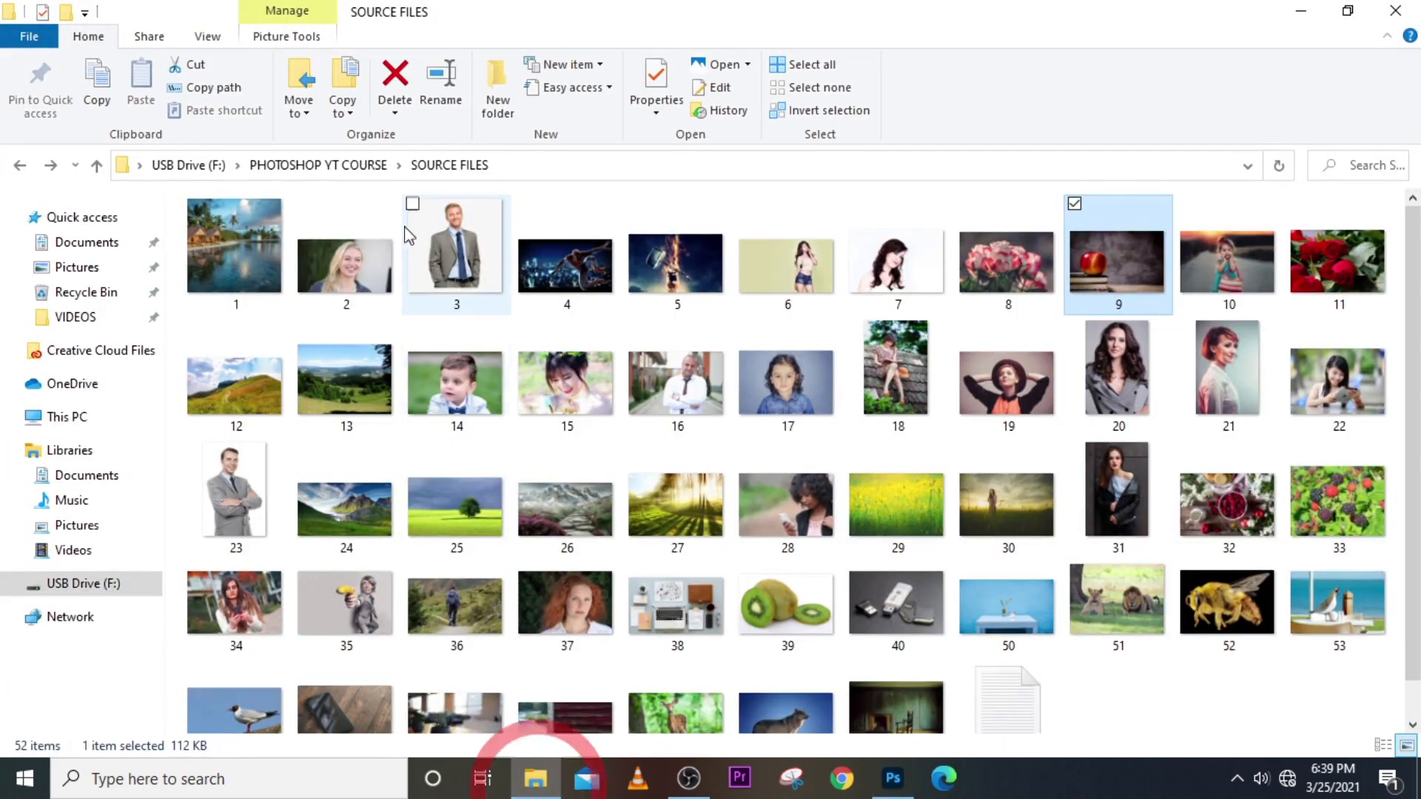
left_click_drag(1109, 283, 567, 296)
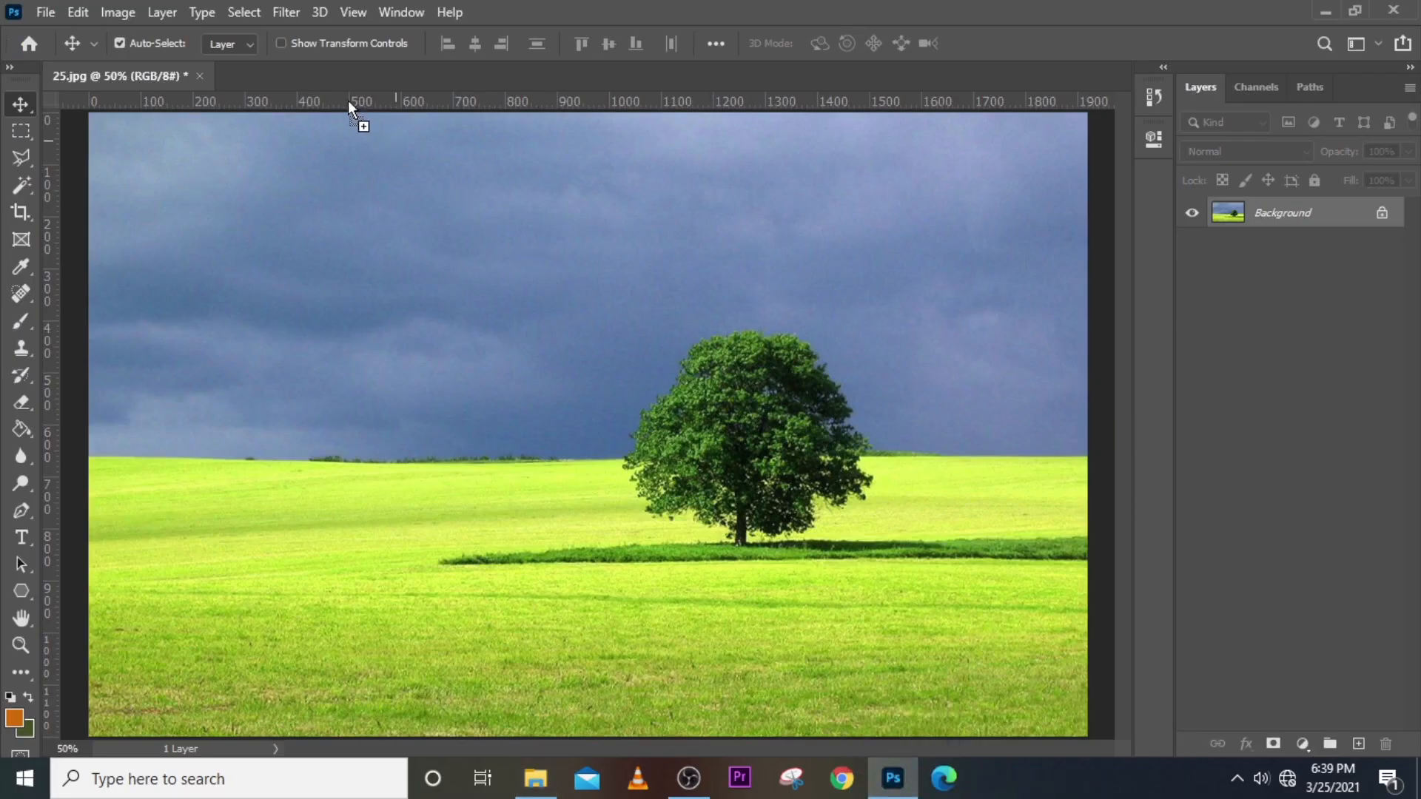
left_click_drag(348, 102, 323, 71)
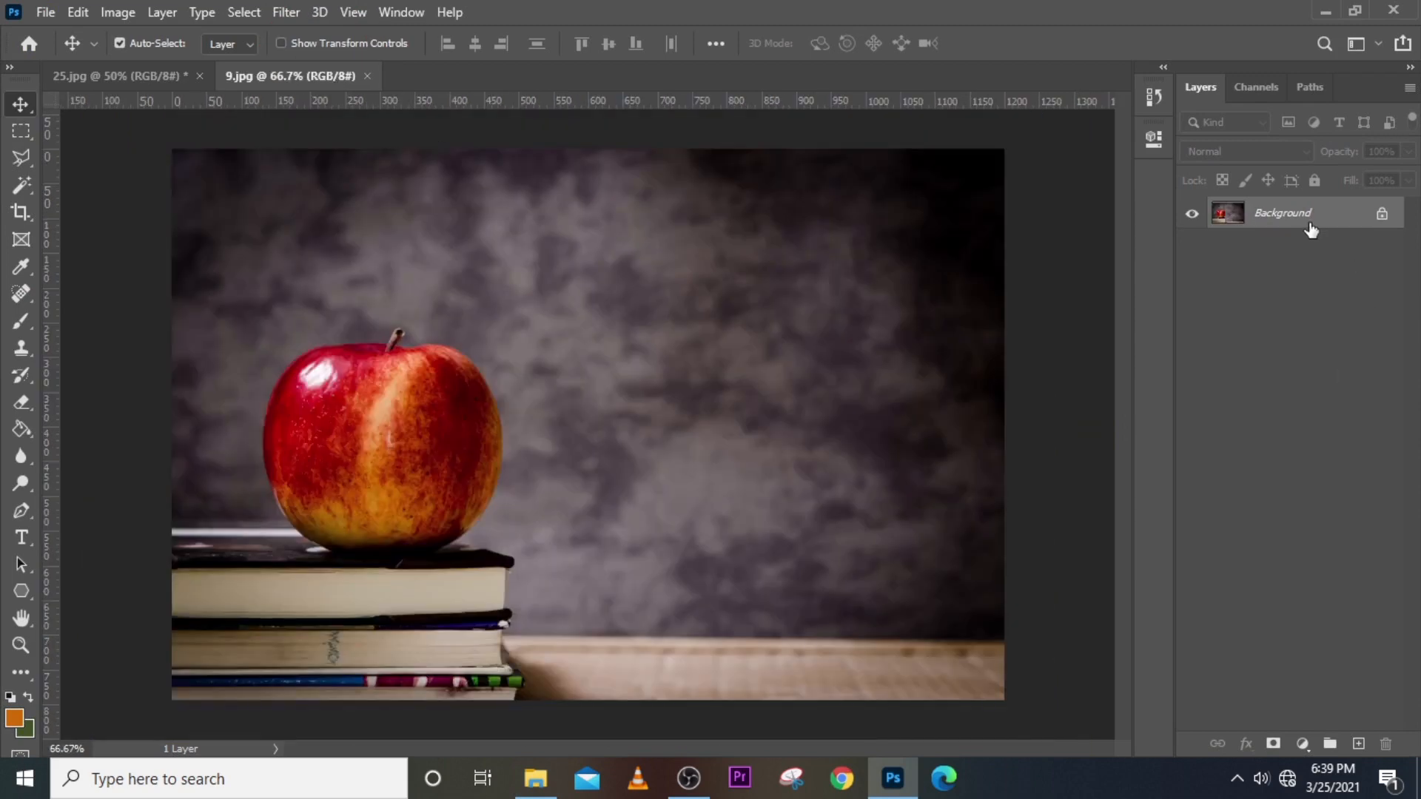
Browse the Image > Adjustments menu and the new adjustment layer list without applying anything.
left_click(117, 11)
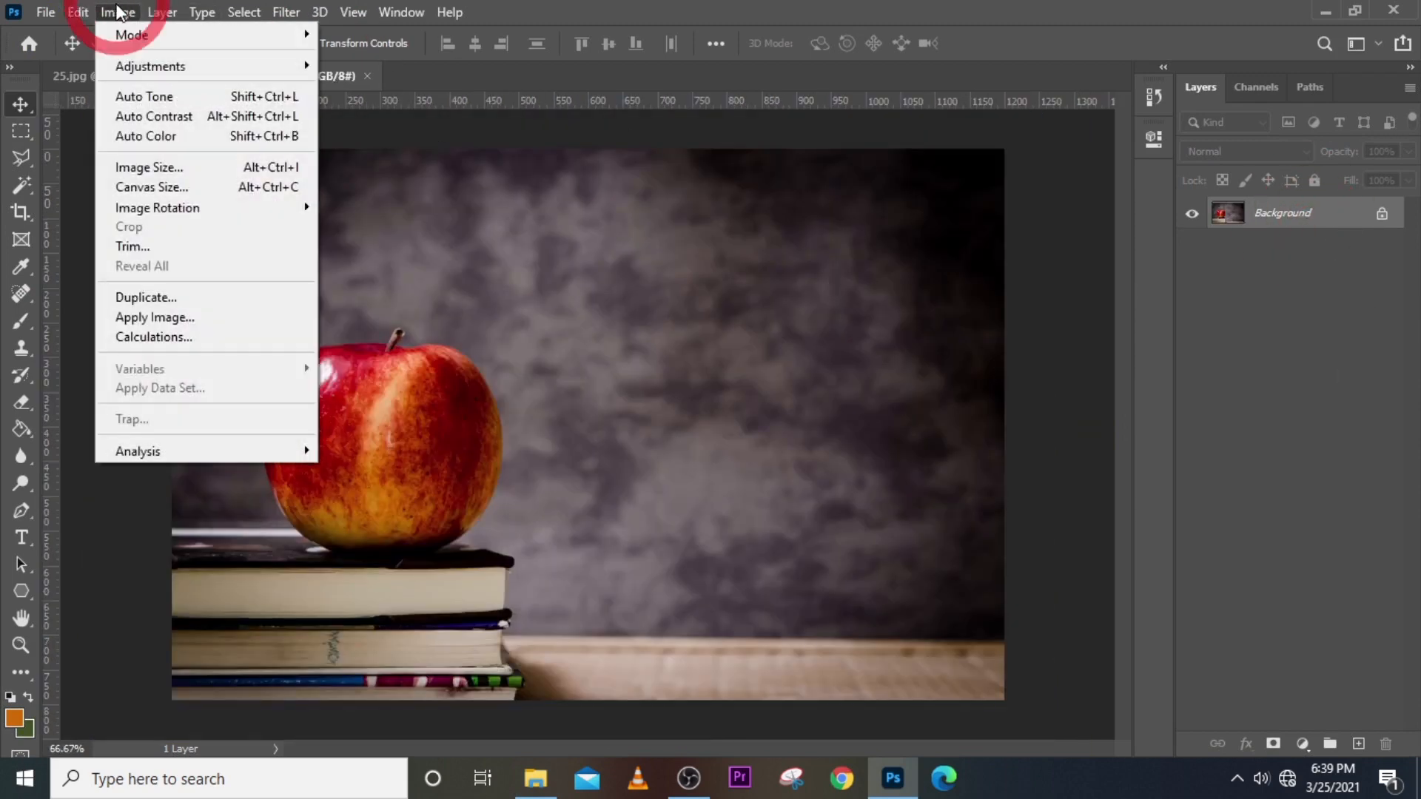
mouse_move(140, 66)
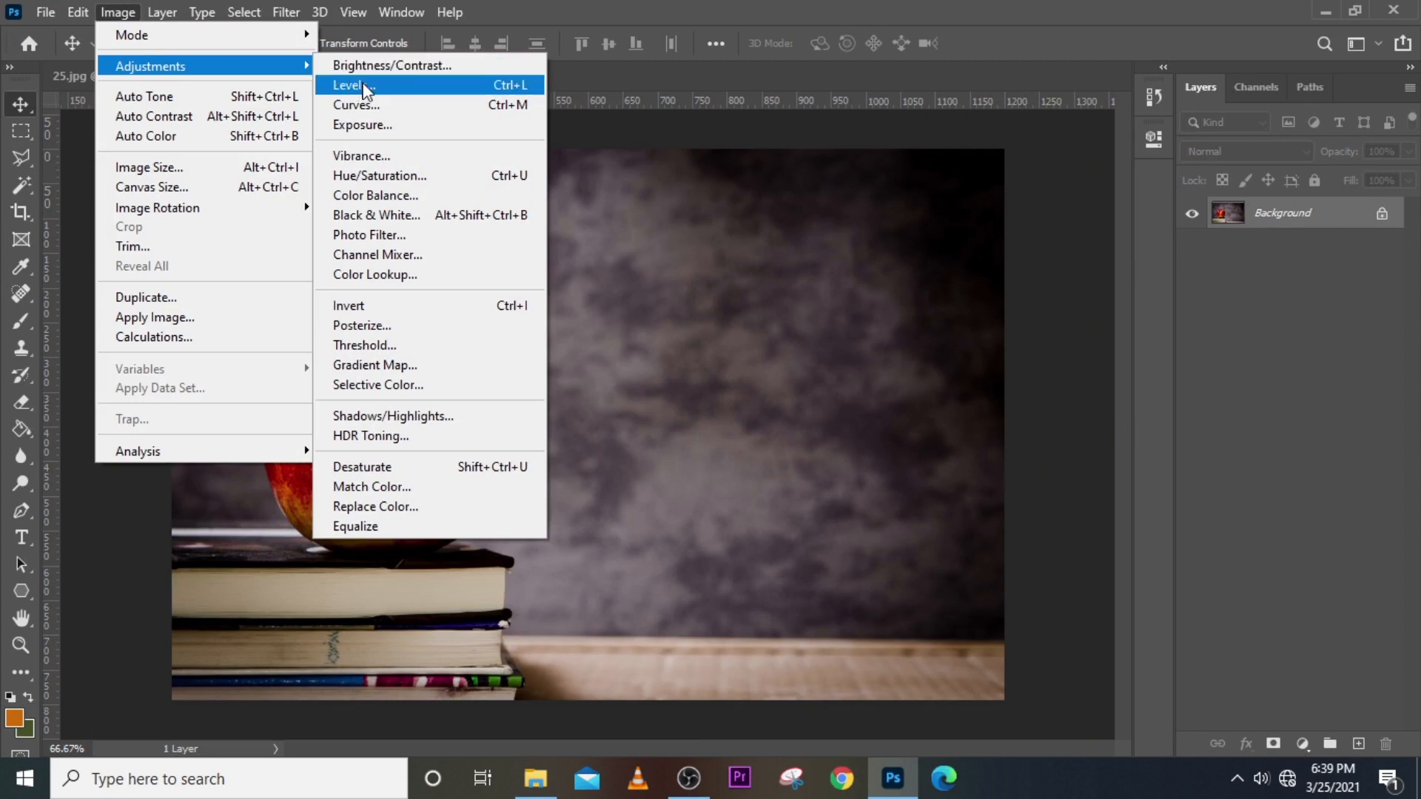
left_click(711, 9)
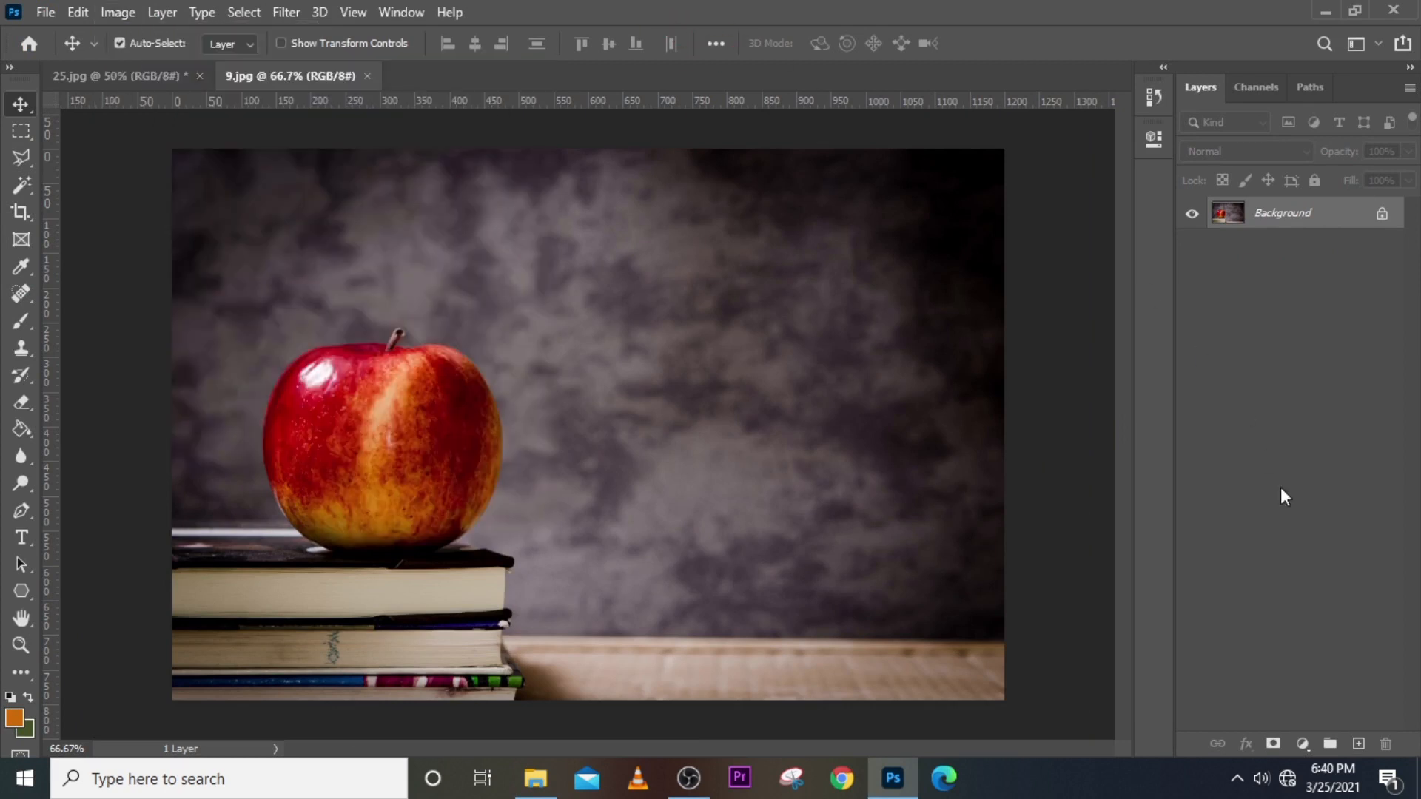
left_click(1302, 743)
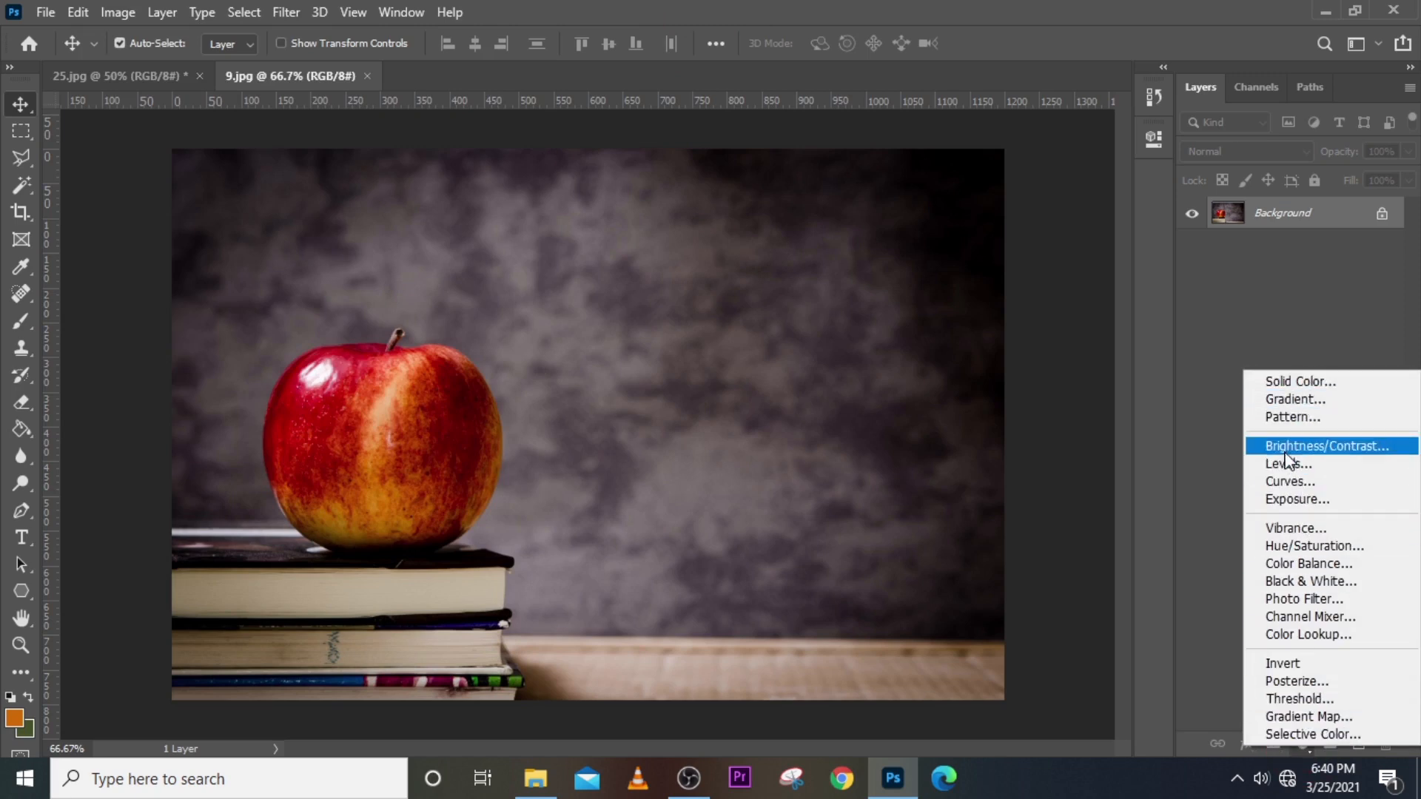
left_click(113, 7)
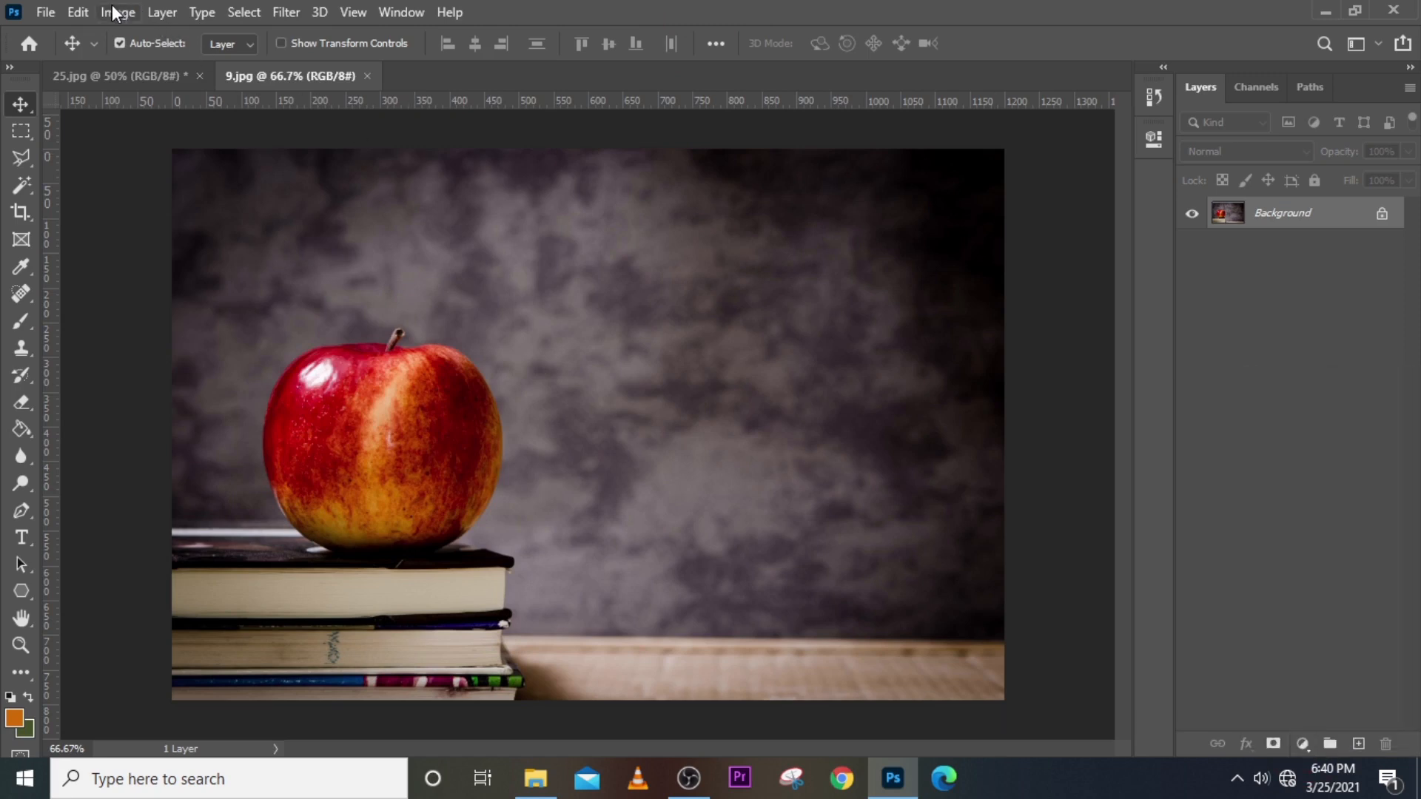
left_click(126, 9)
mouse_move(126, 65)
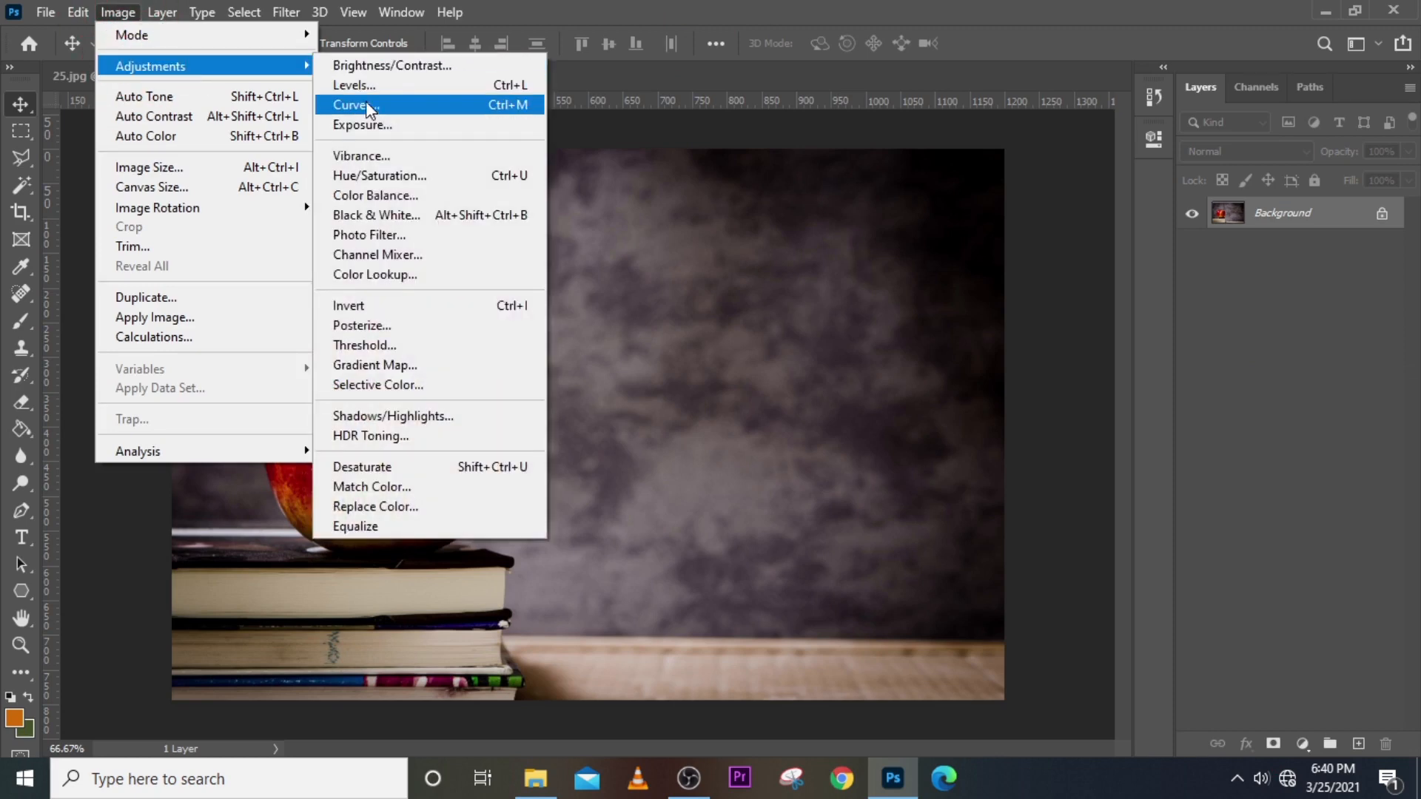
left_click(513, 3)
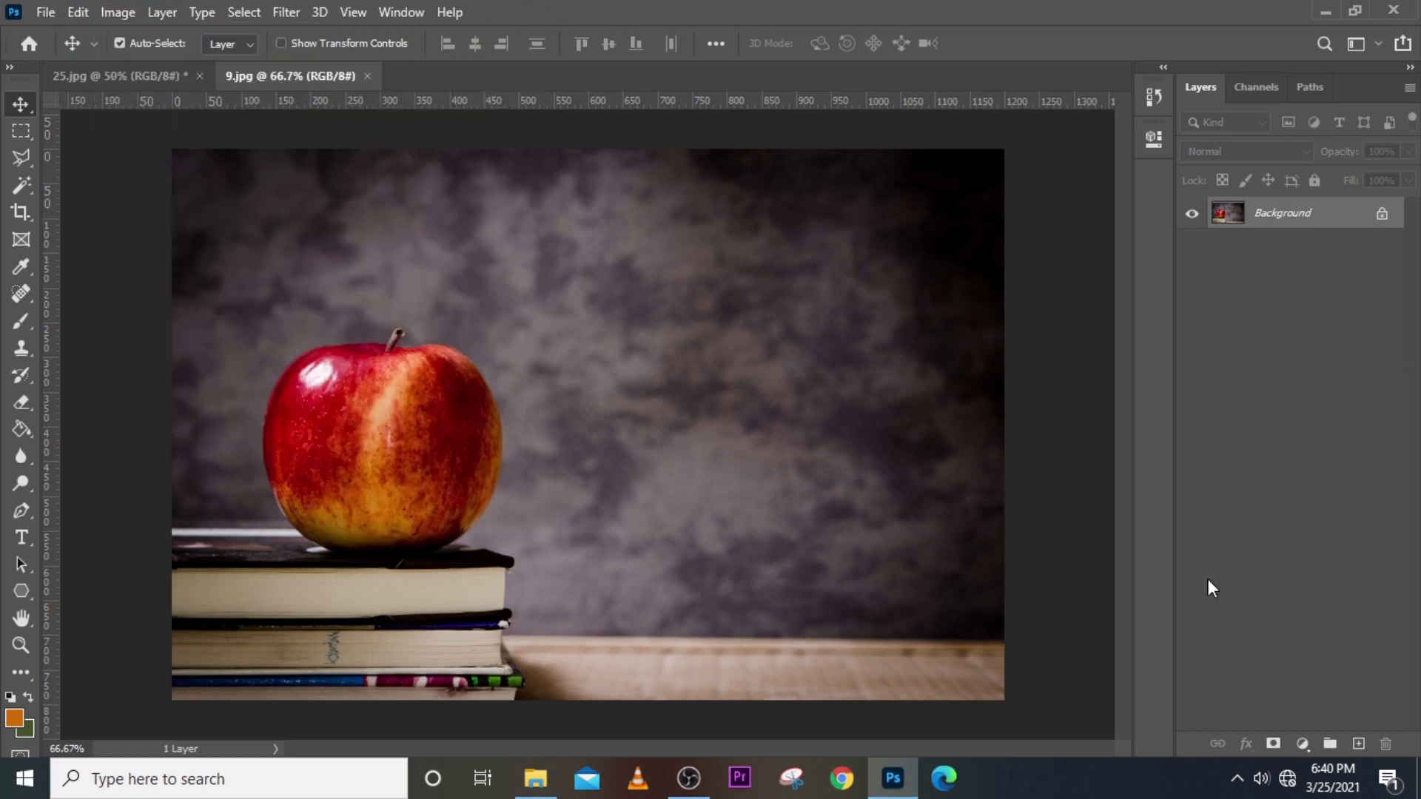
left_click(1299, 746)
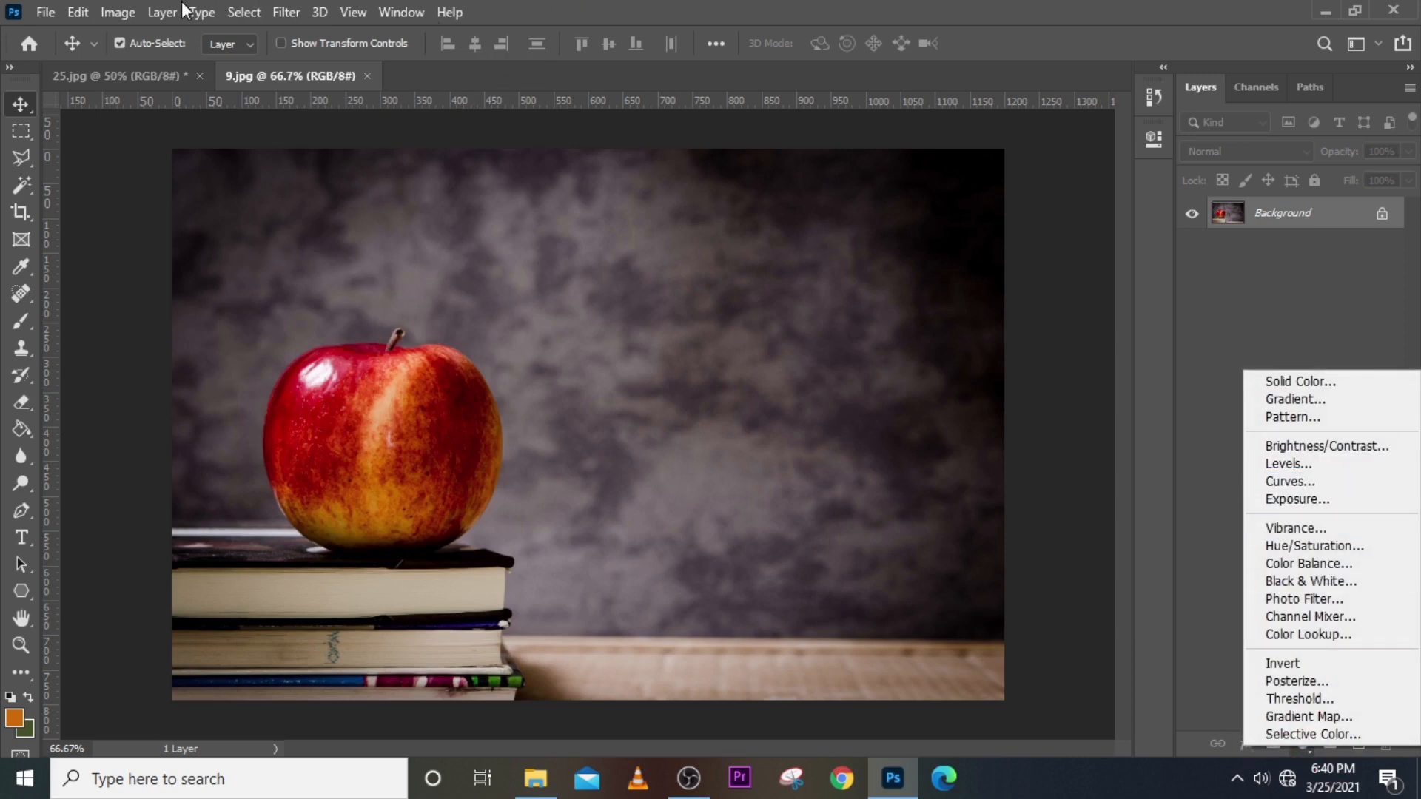
left_click(113, 17)
Check both lists again, leaving the Layers panel's adjustment layer list open.
left_click(118, 15)
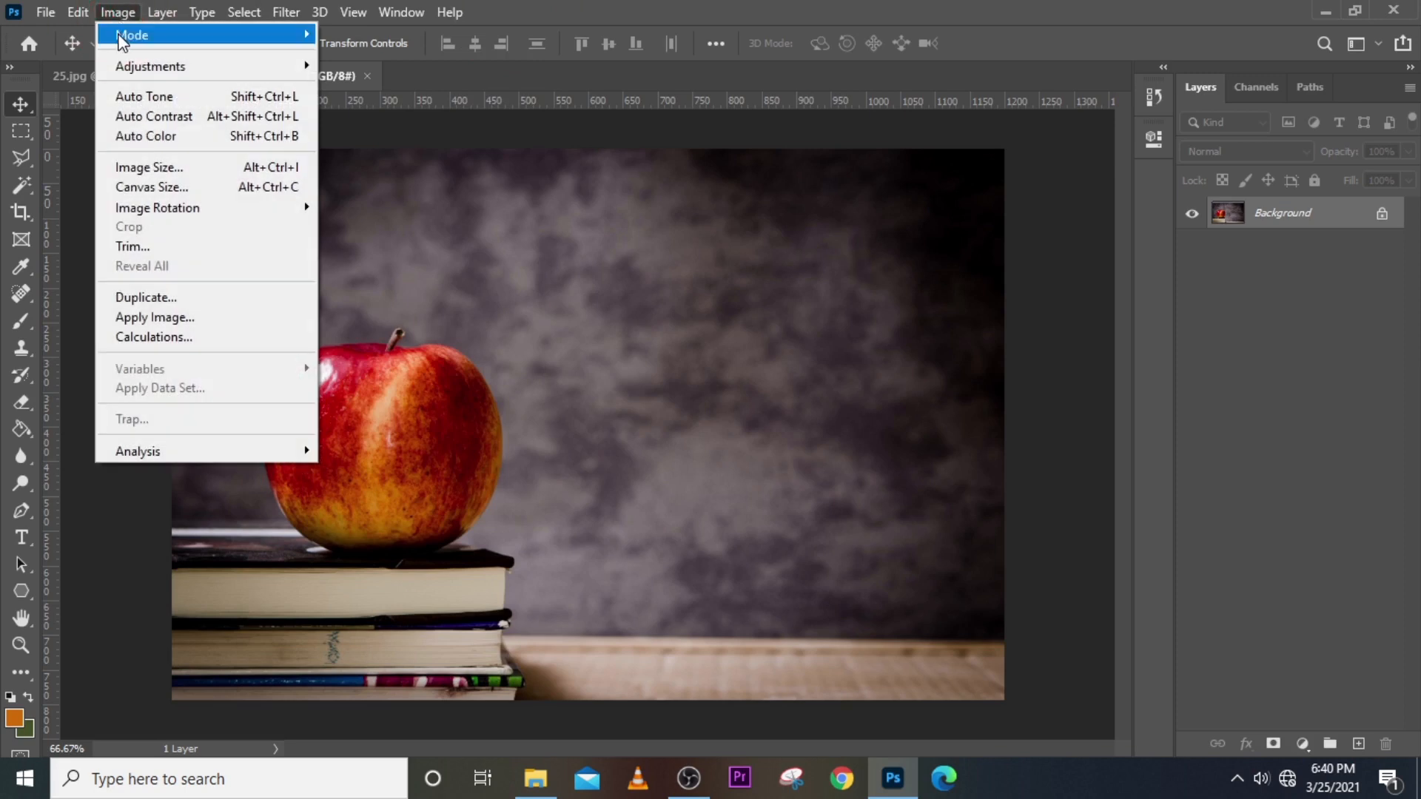
mouse_move(139, 71)
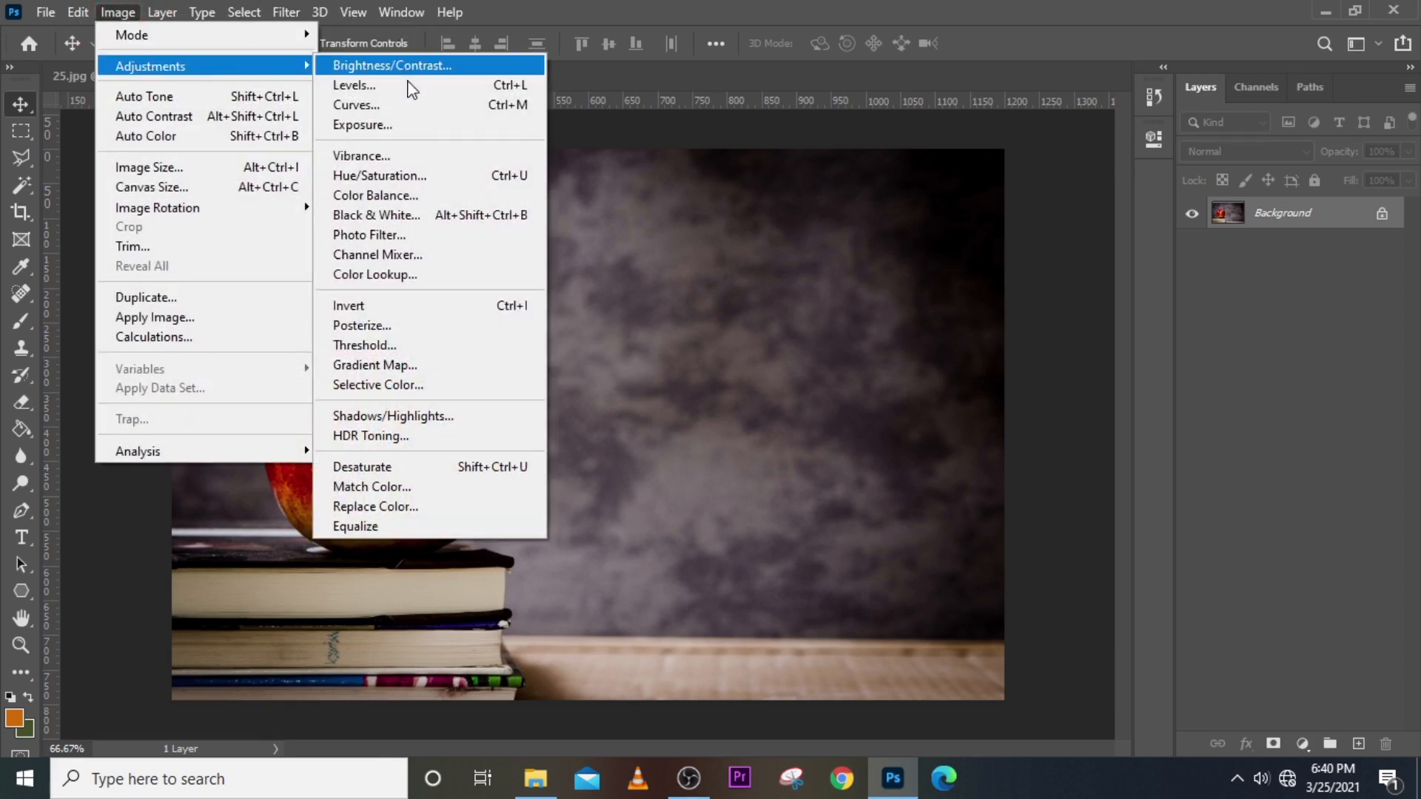
left_click(823, 2)
left_click(1302, 744)
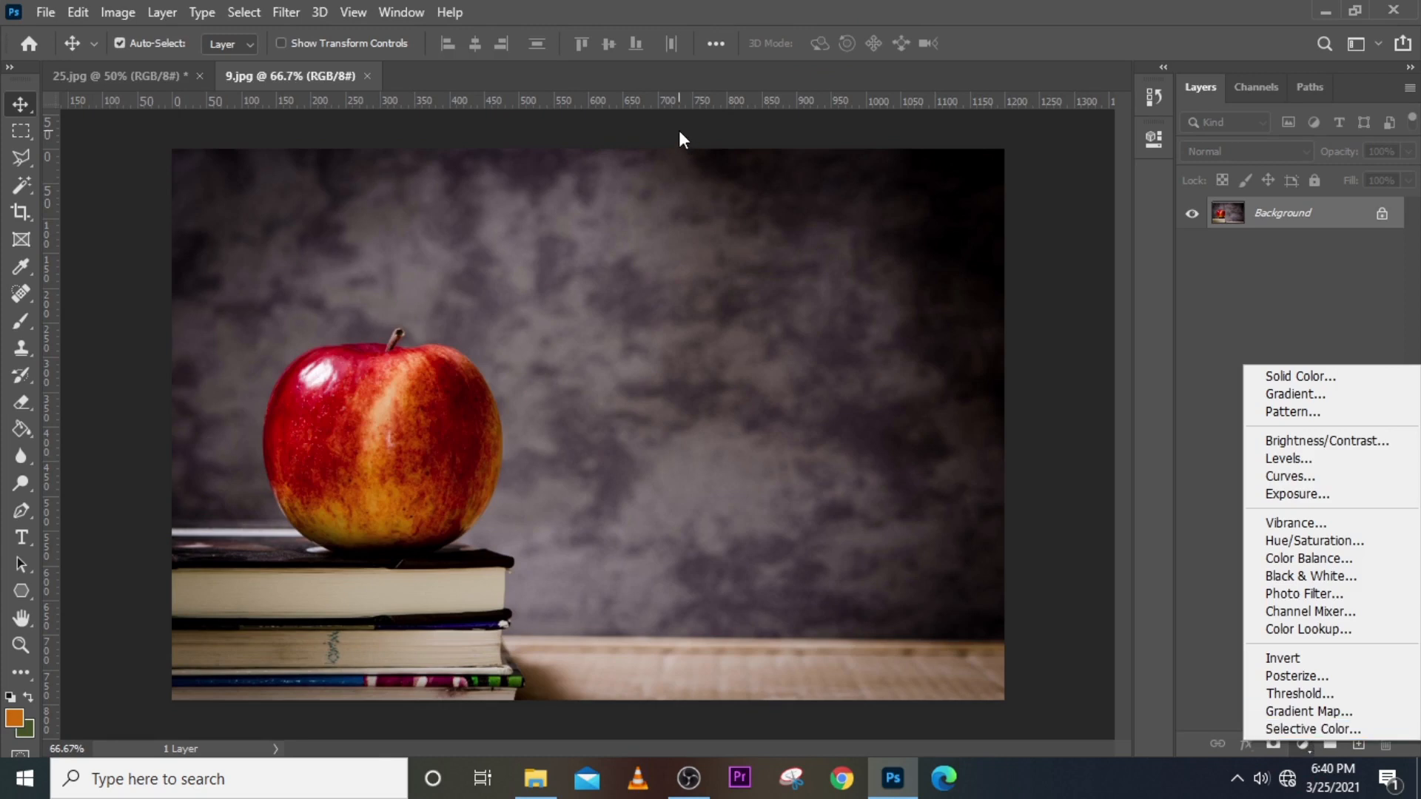
left_click(119, 16)
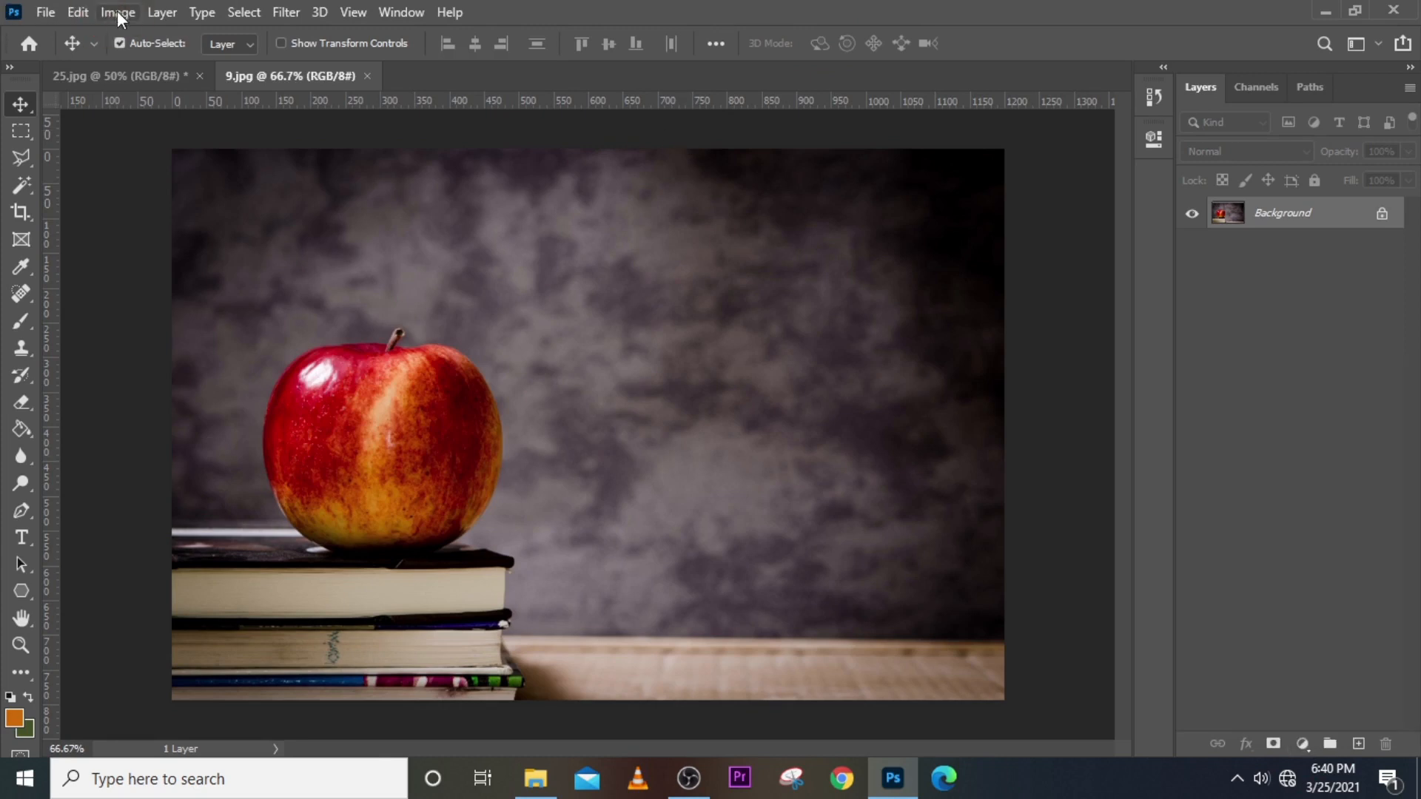
left_click(117, 12)
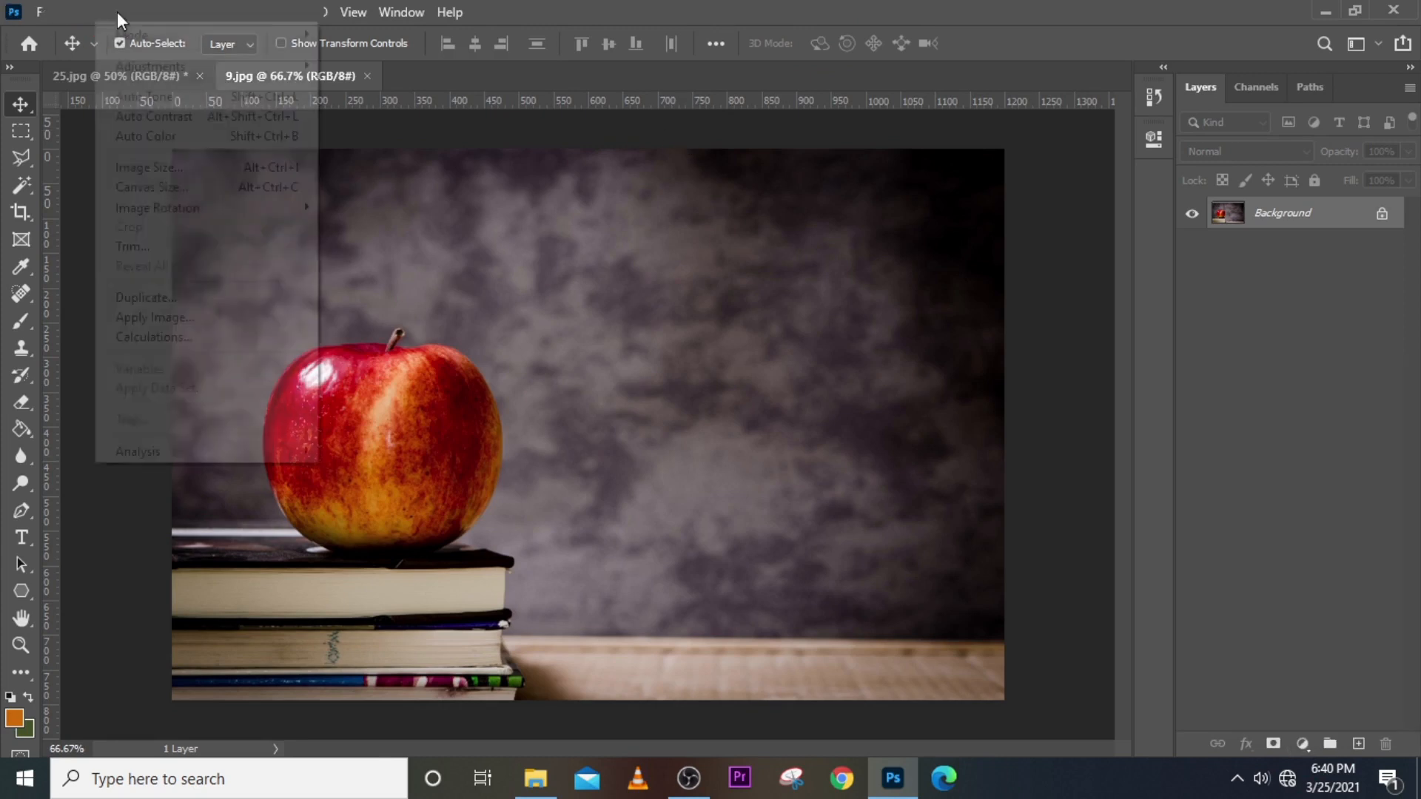
mouse_move(148, 70)
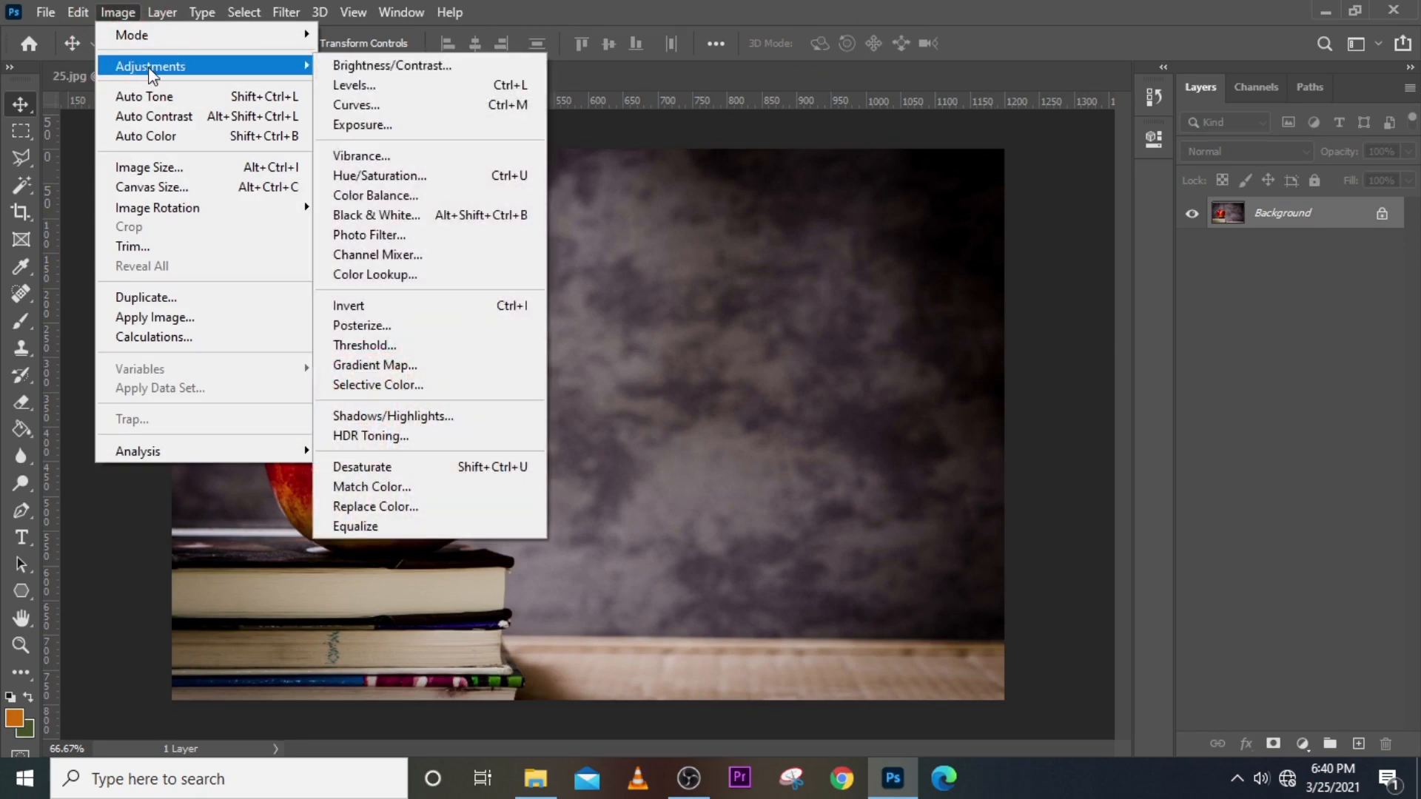
left_click(668, 10)
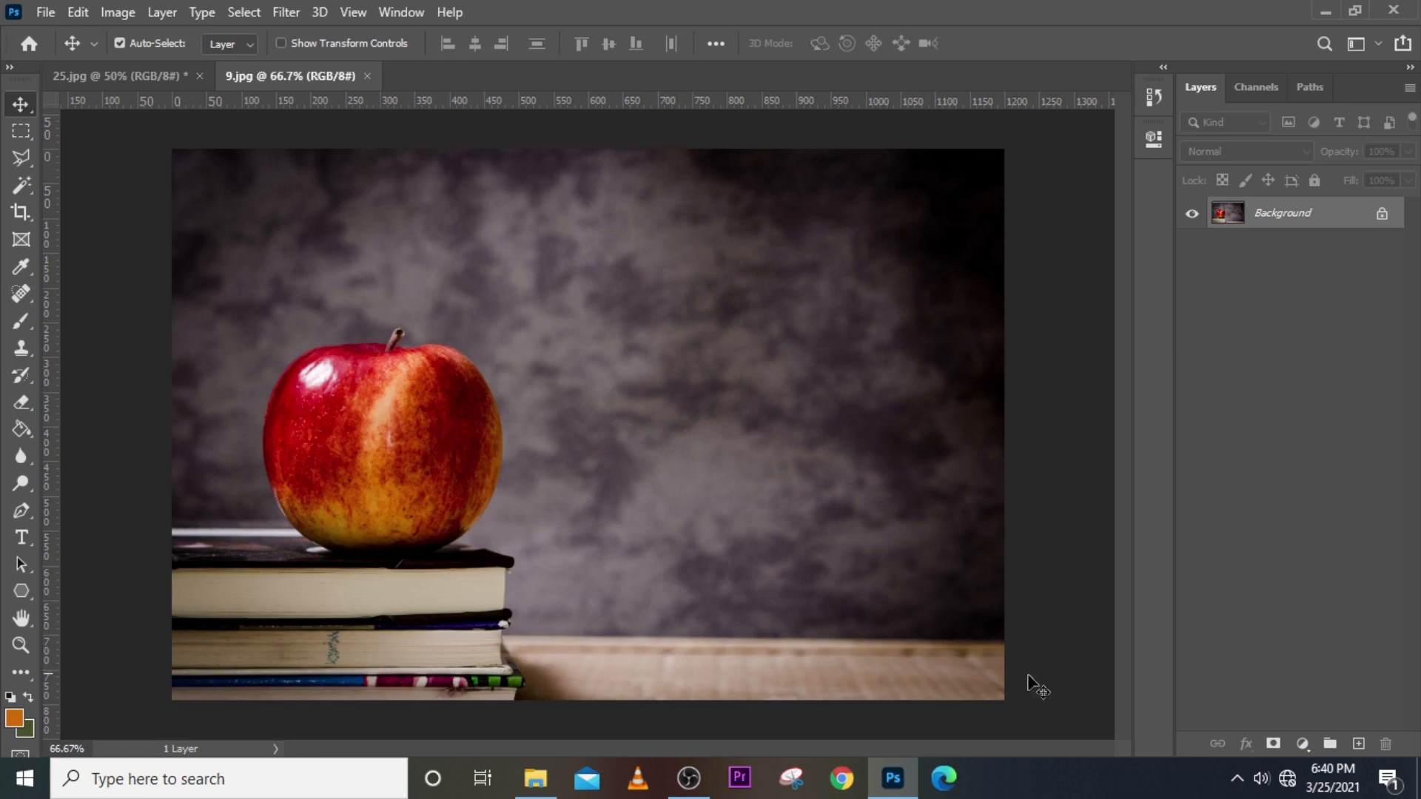
left_click(1301, 744)
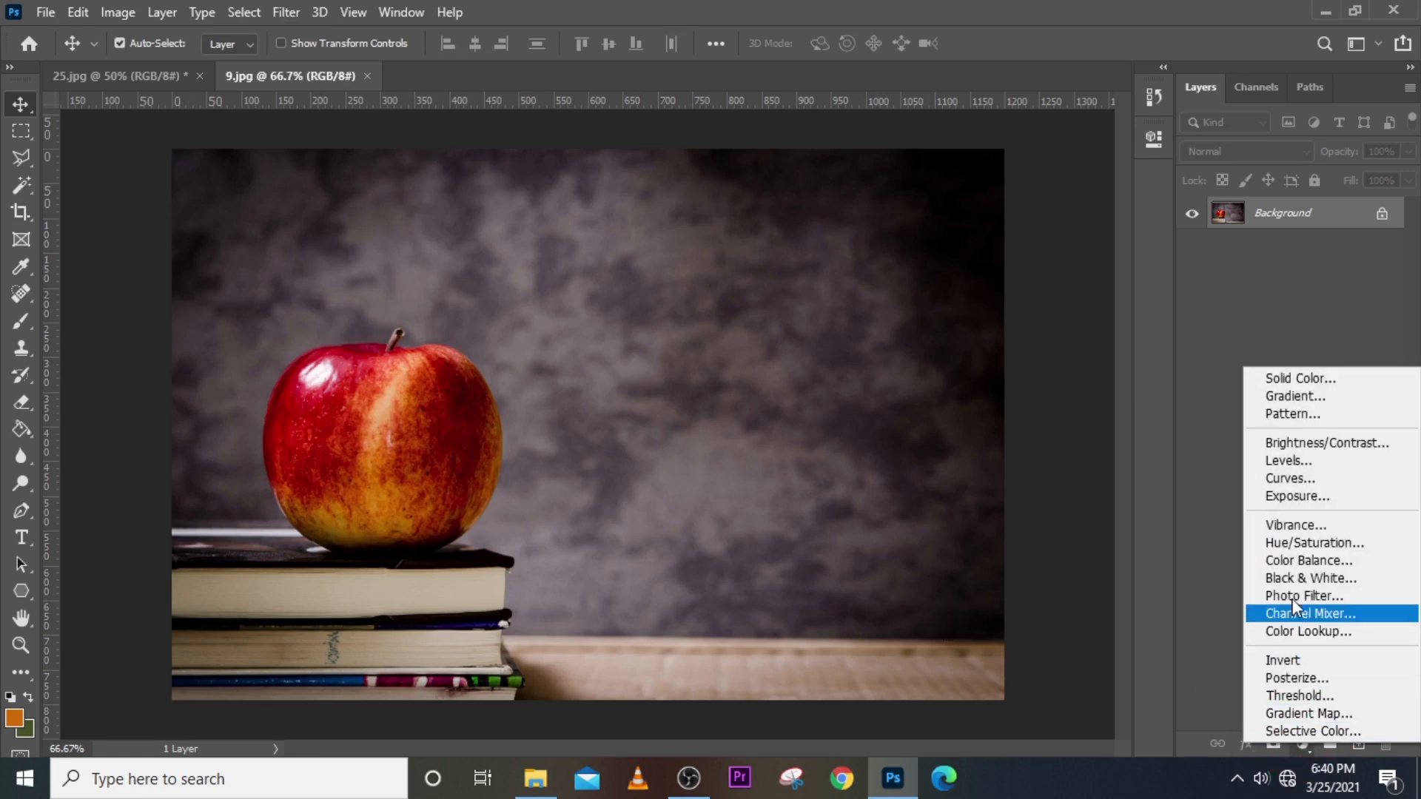
Add a Vibrance adjustment layer with Saturation +69.
left_click(1289, 526)
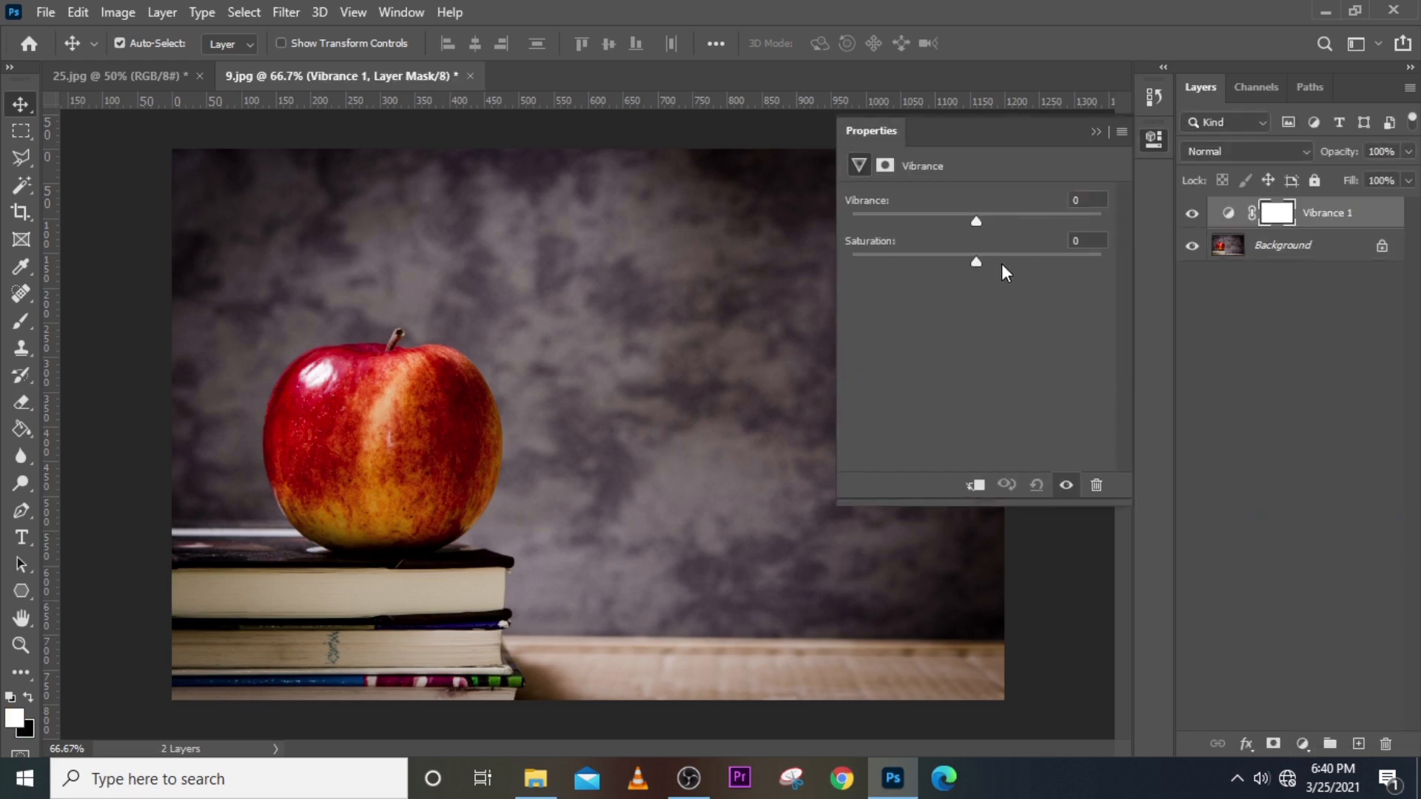
left_click_drag(999, 266, 1063, 264)
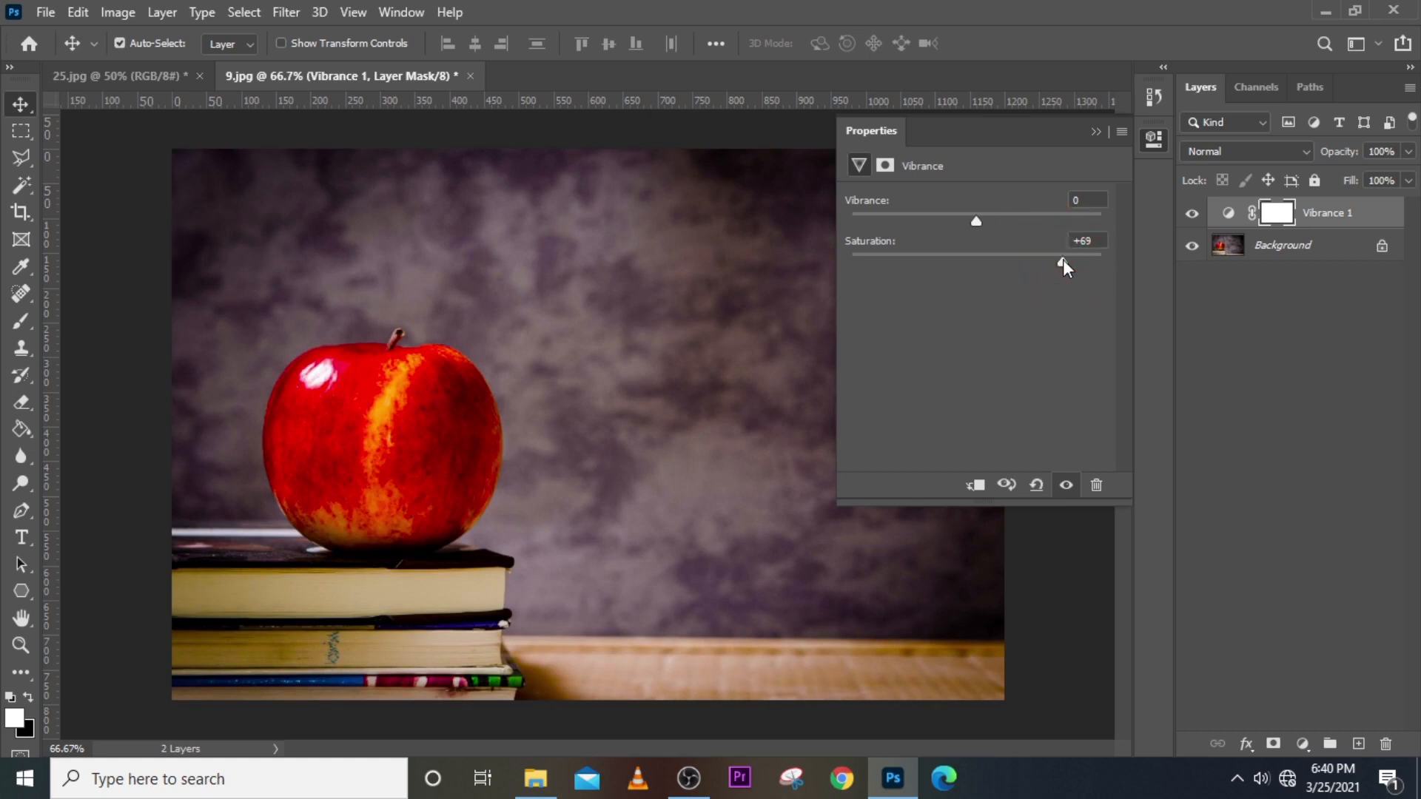
left_click(1096, 130)
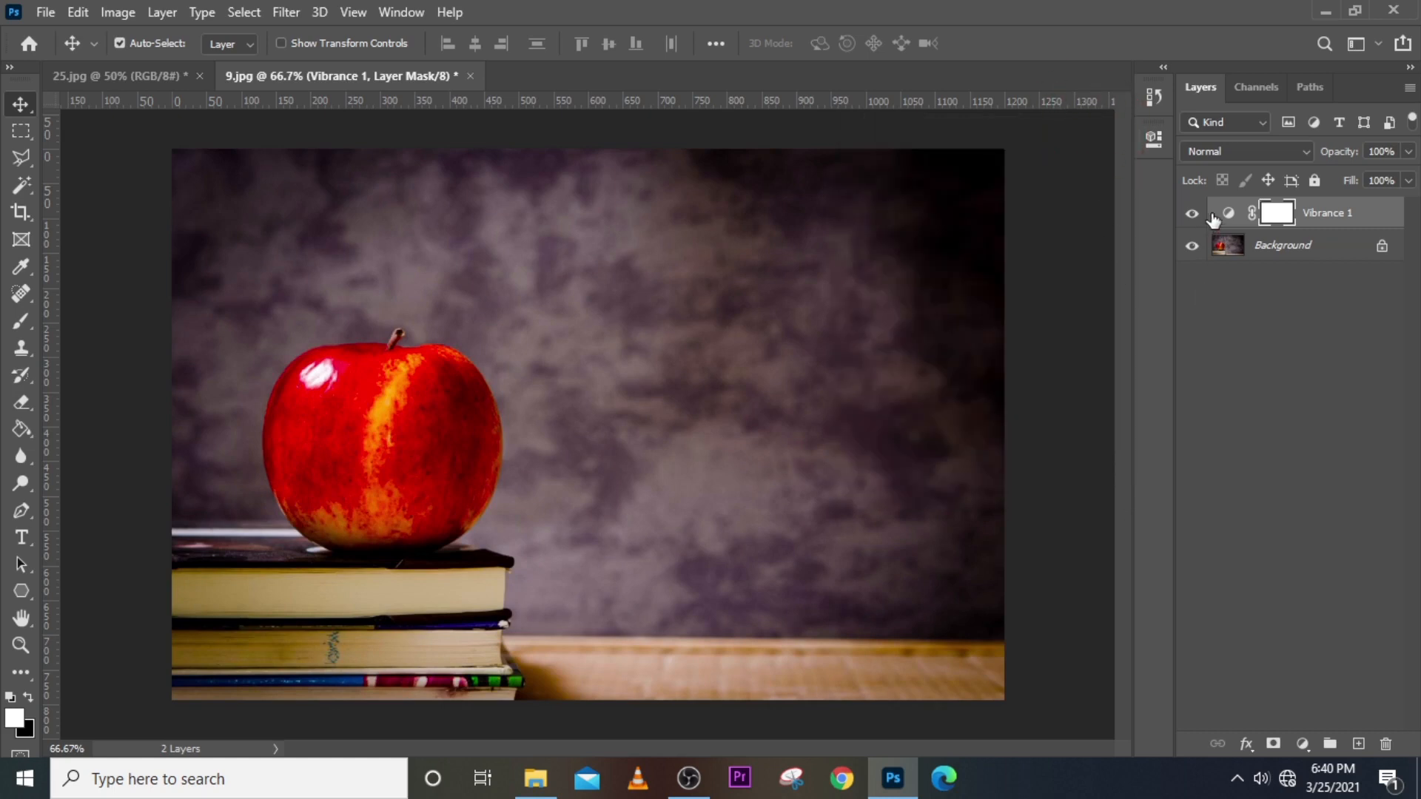
Add a Hue/Saturation layer above Background with Hue +11 and Lightness -48, then a Curves layer.
left_click(1285, 251)
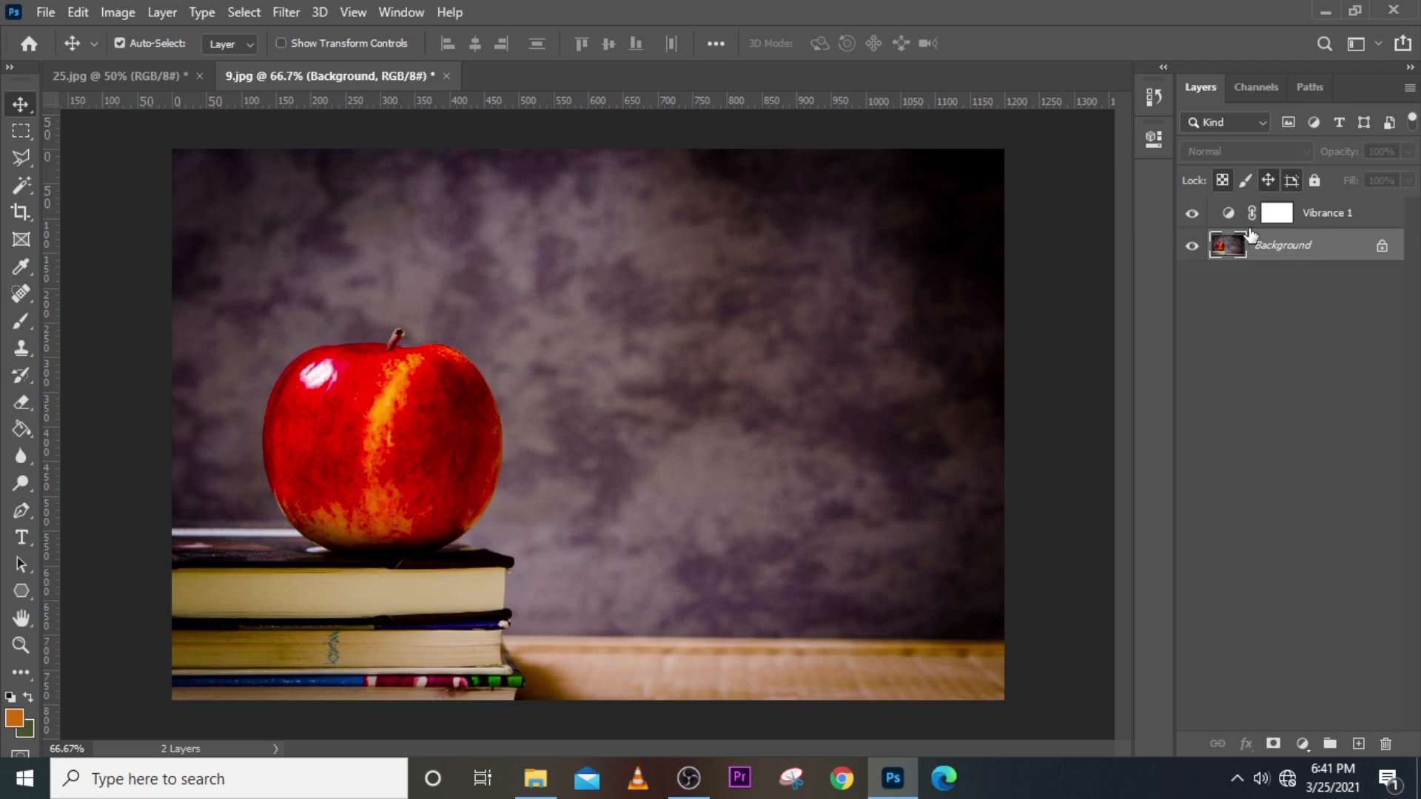
left_click(1301, 743)
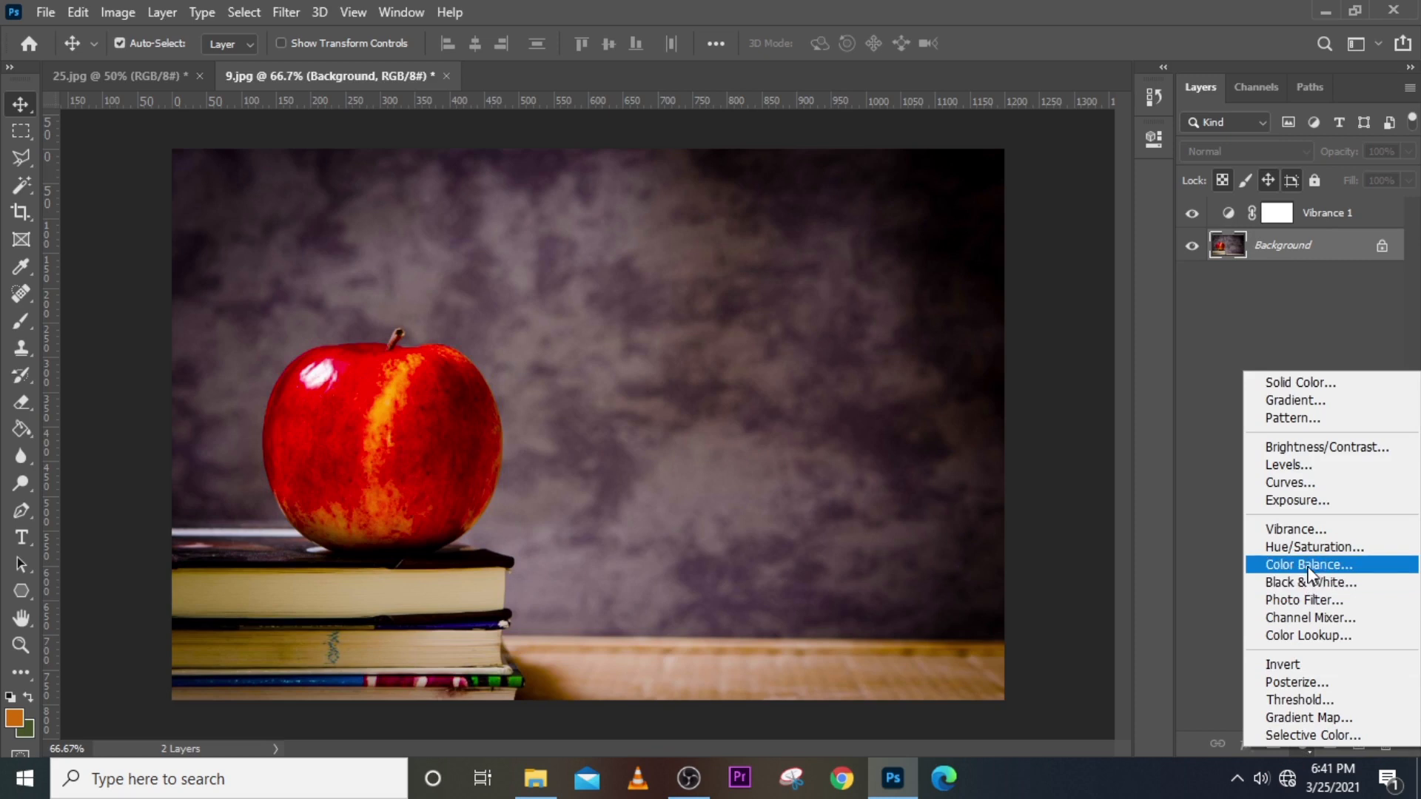
left_click(1311, 547)
left_click_drag(976, 278, 989, 272)
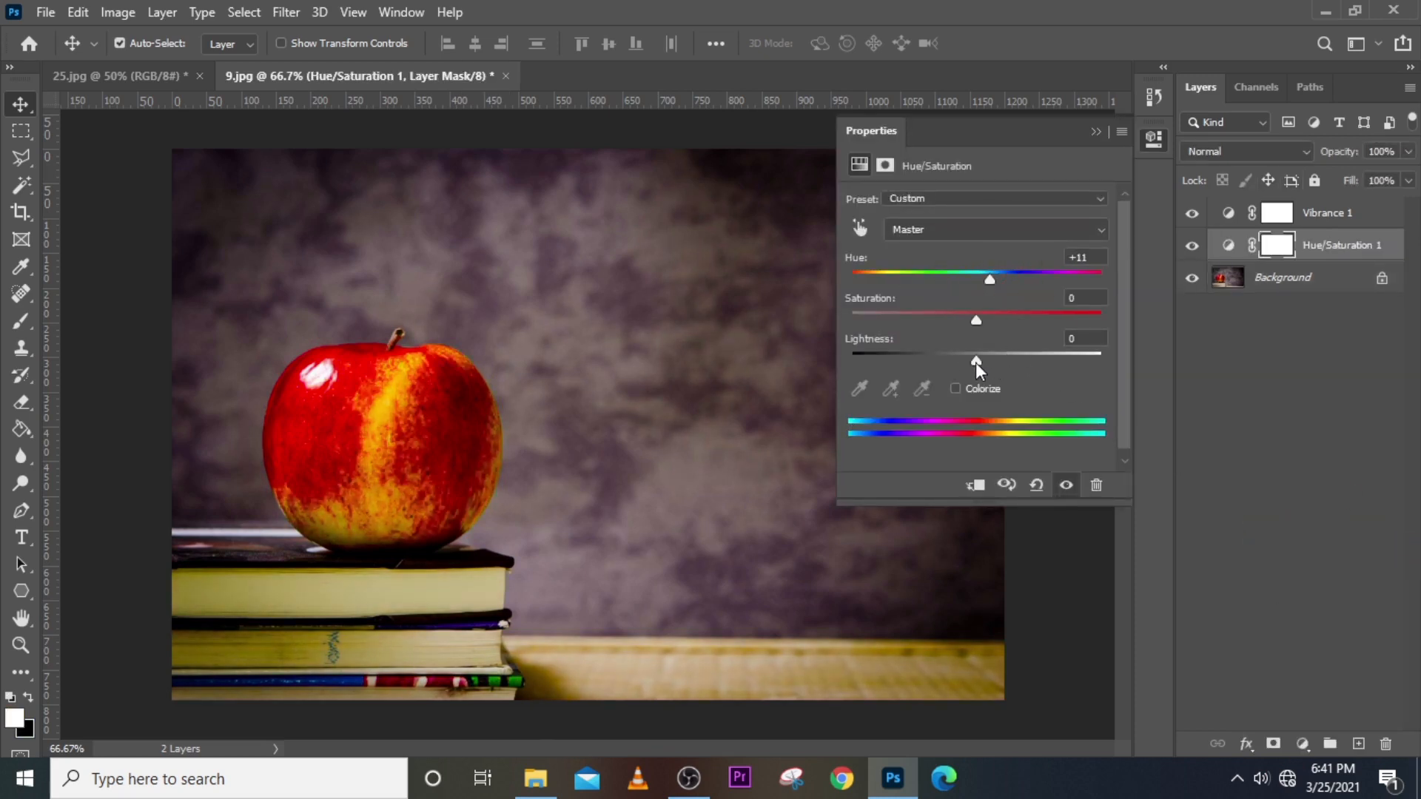
left_click_drag(976, 361, 917, 361)
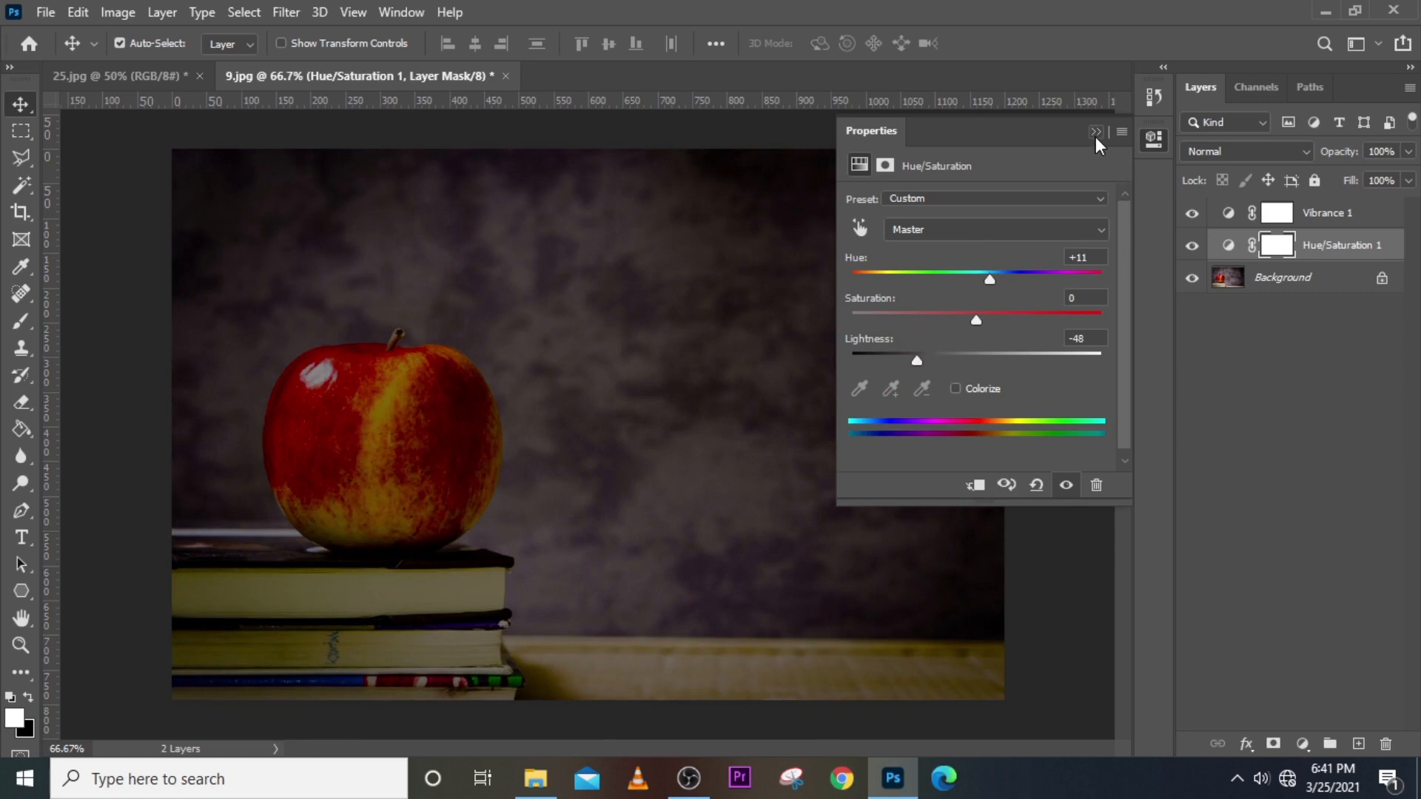
left_click(1095, 135)
left_click(1304, 743)
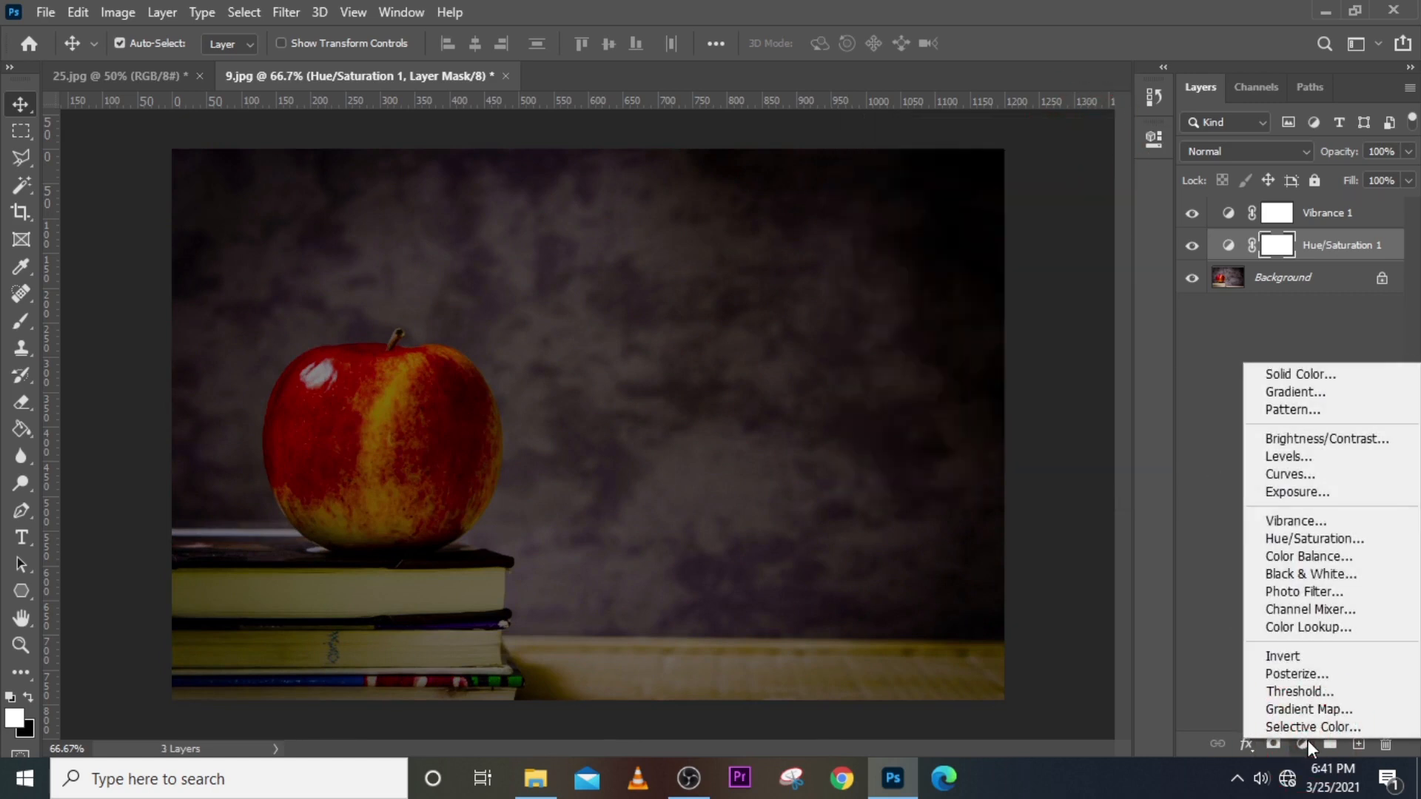
left_click(1307, 477)
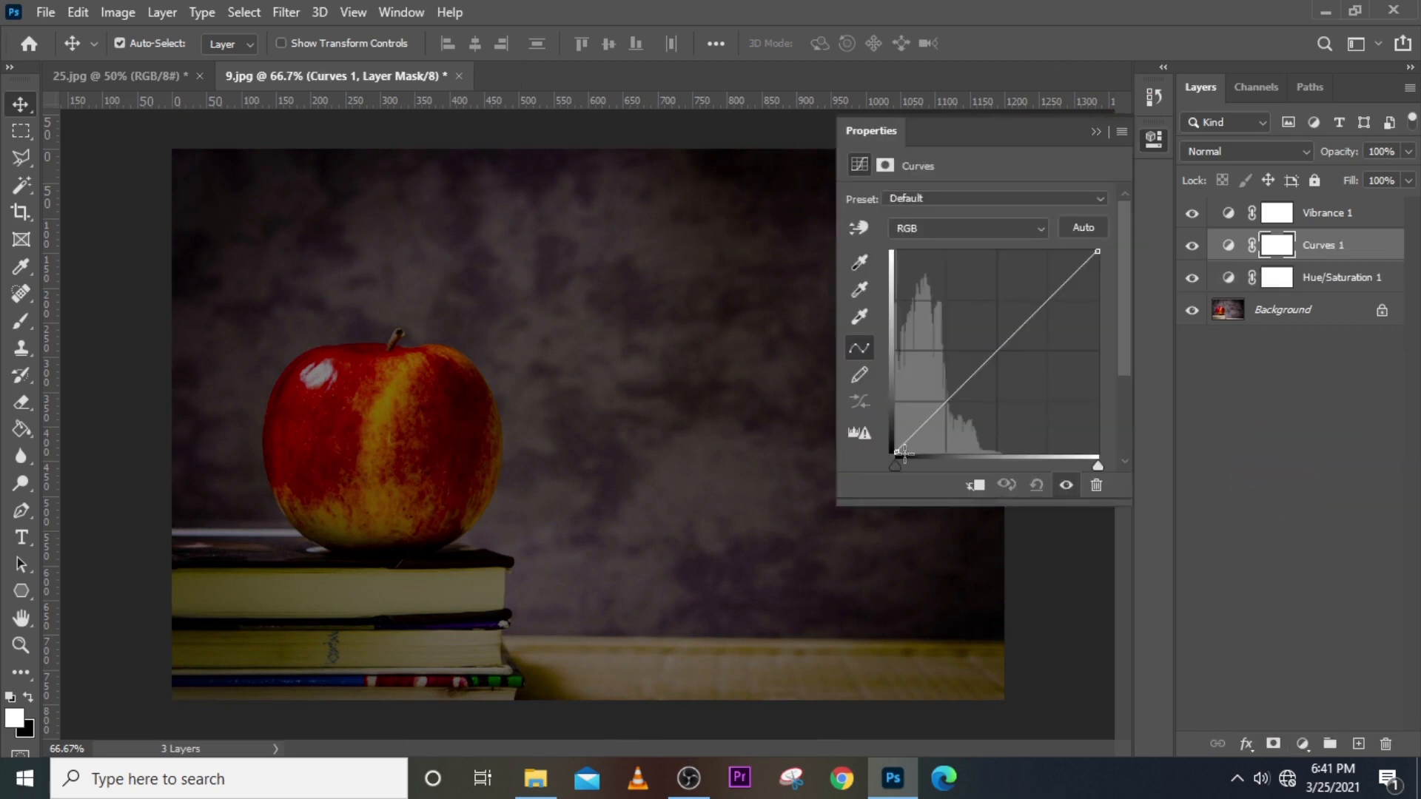
Try pushing the Curves 1 black point in, compare by toggling visibility, then restore it.
left_click_drag(897, 452, 981, 453)
left_click(1095, 130)
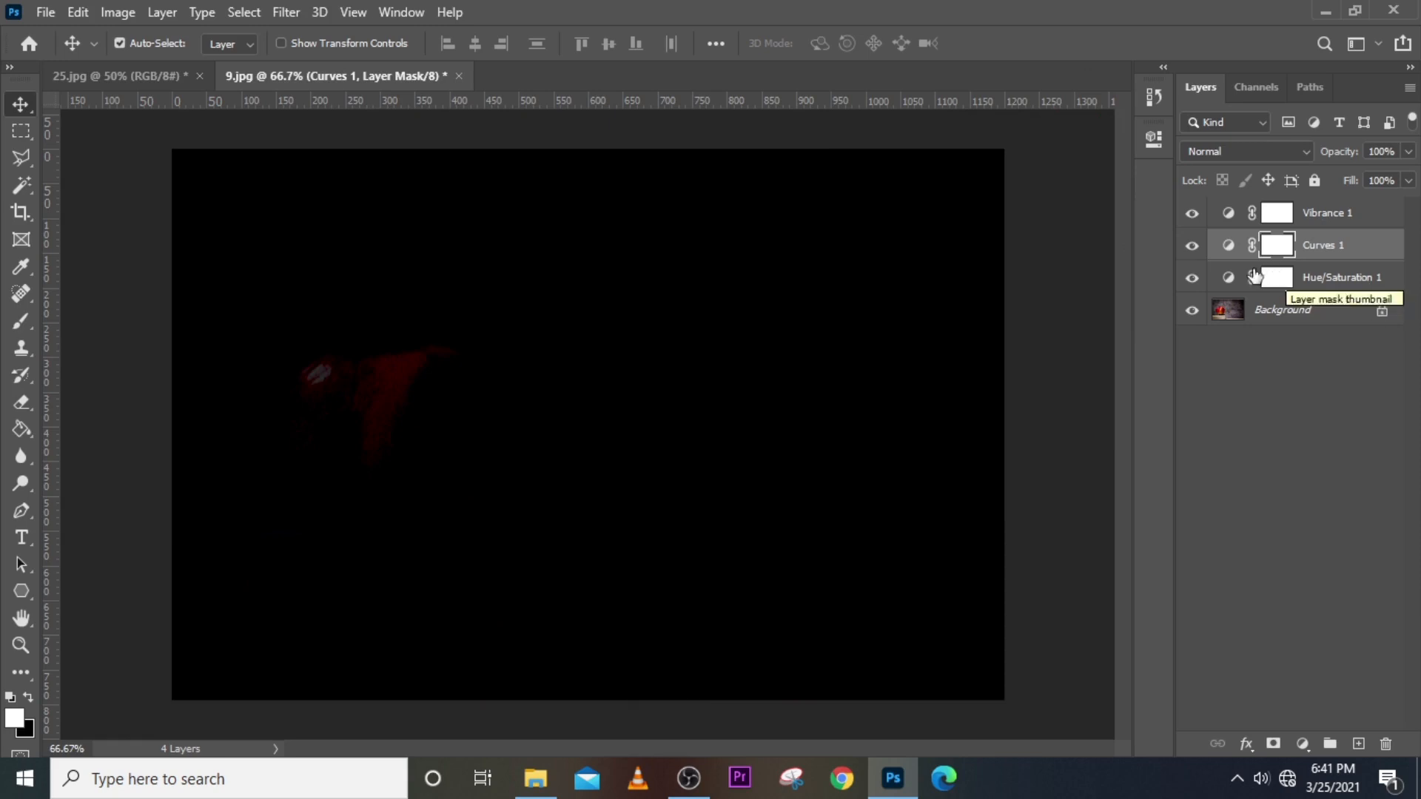
left_click(1191, 246)
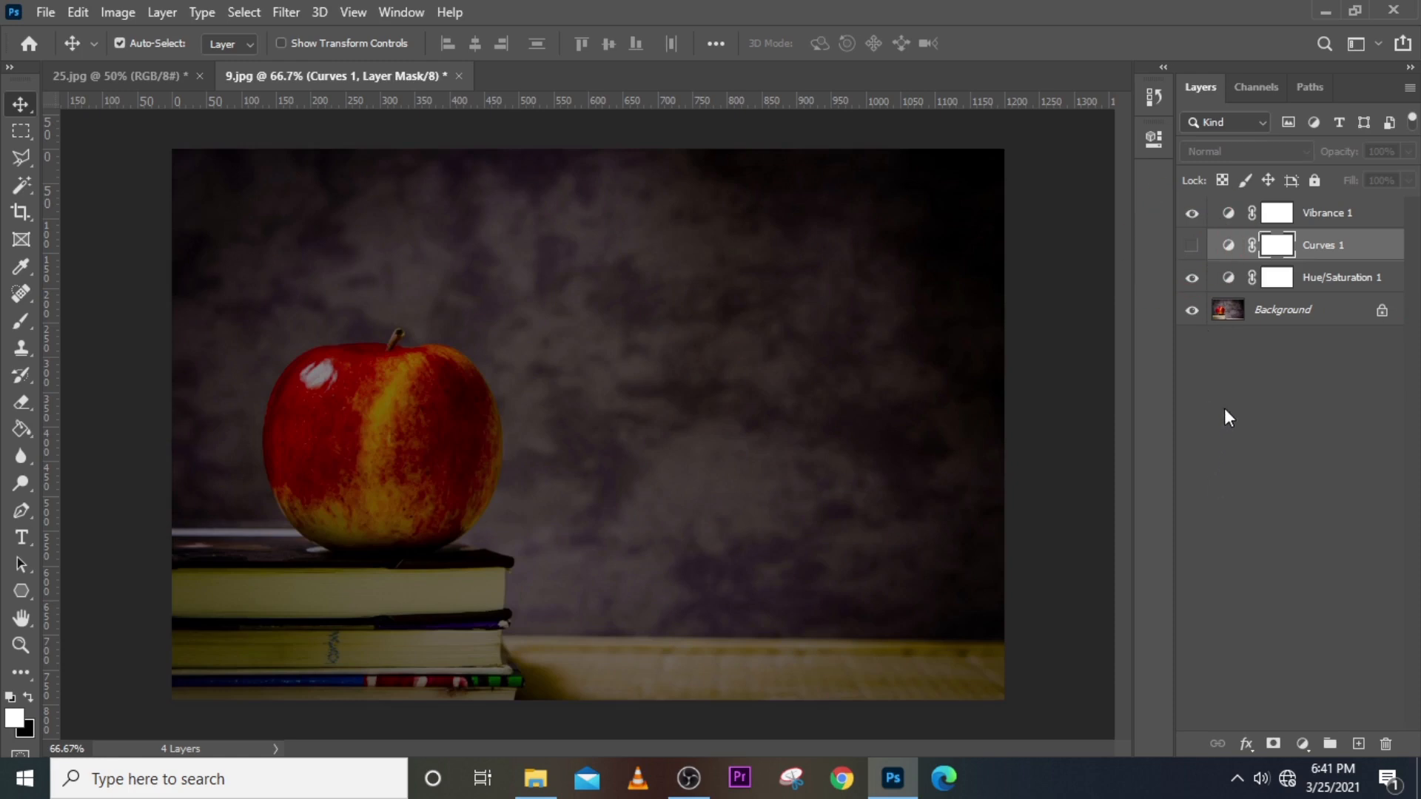
left_click(1191, 246)
double_click(1229, 254)
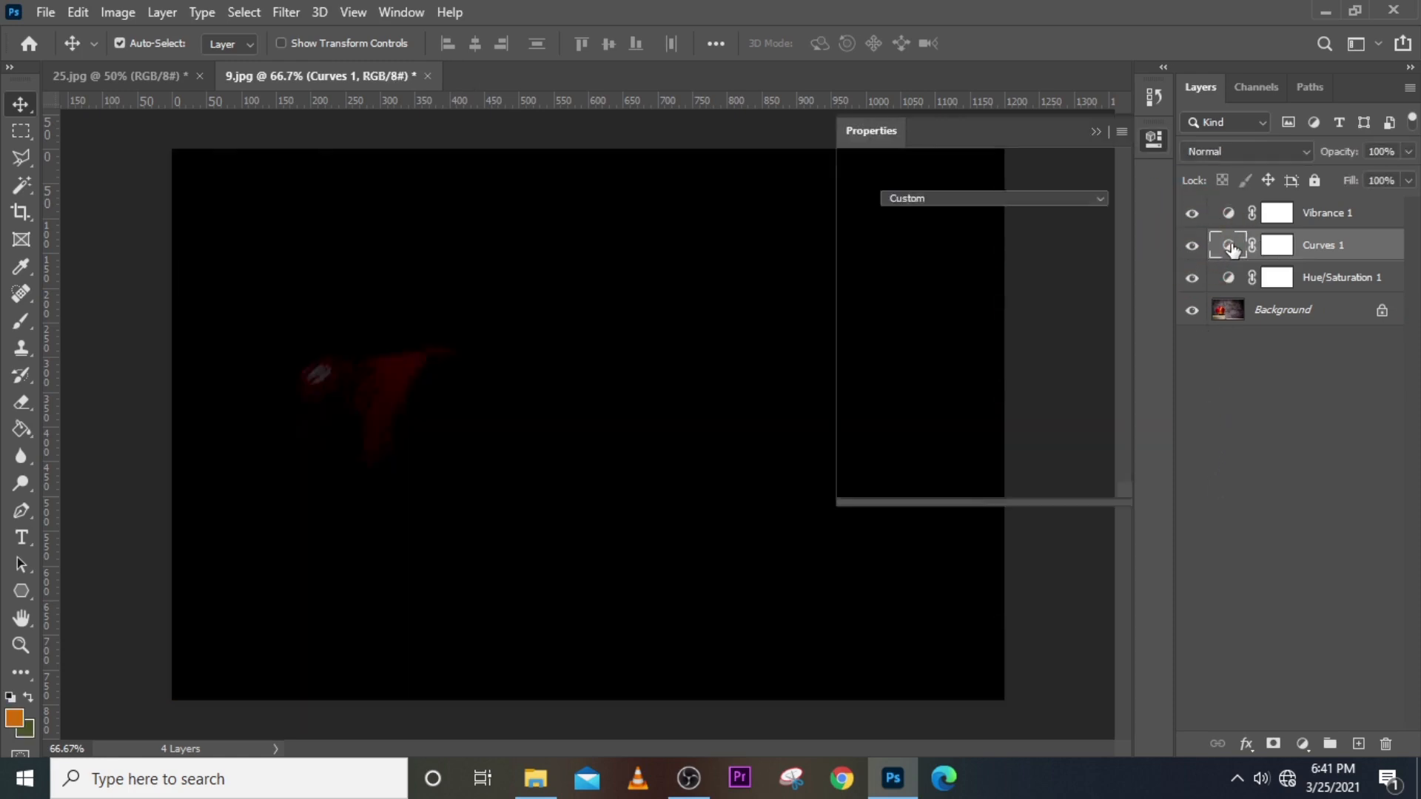
left_click_drag(980, 453, 895, 452)
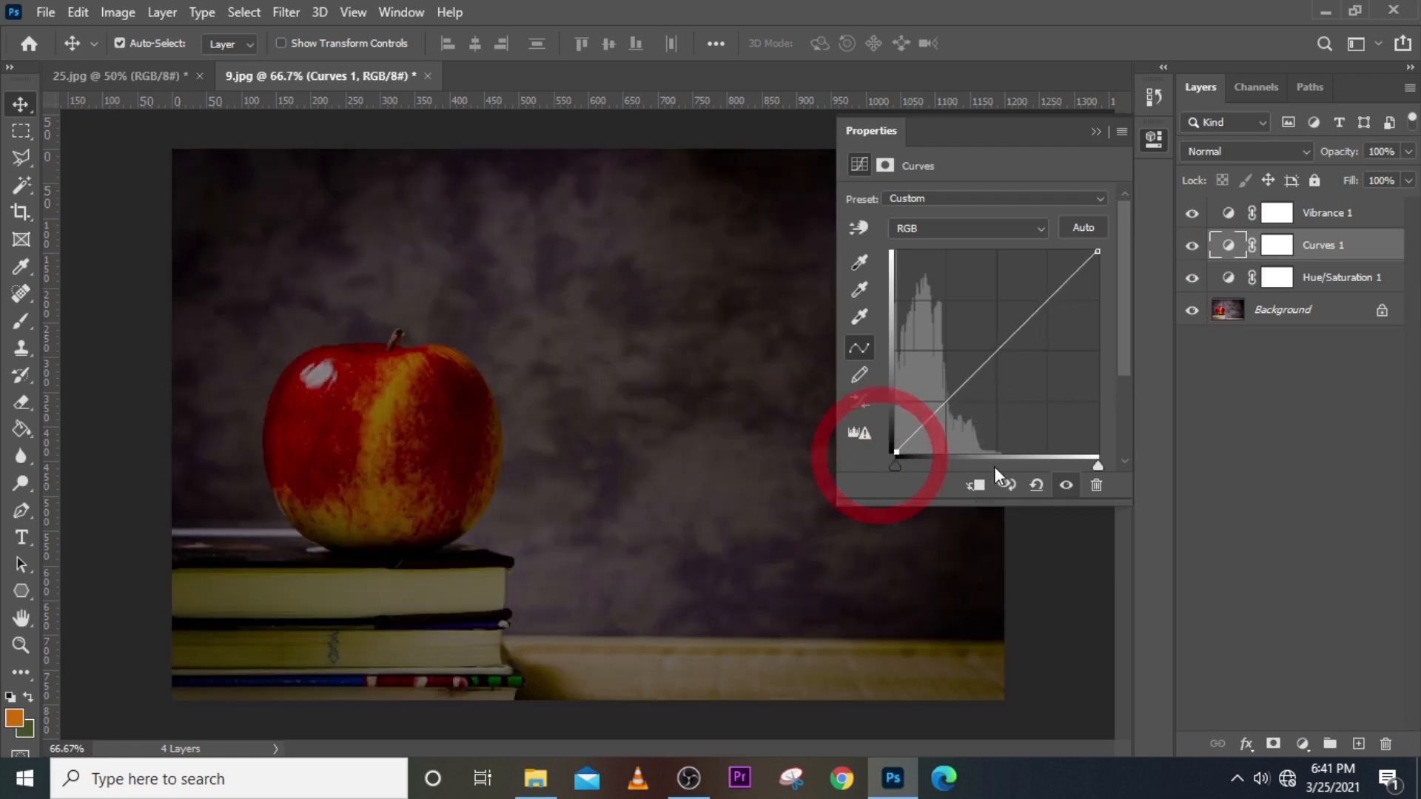
Experiment with an S-curve, then bow the RGB curve upward to brighten the photo.
left_click(992, 353)
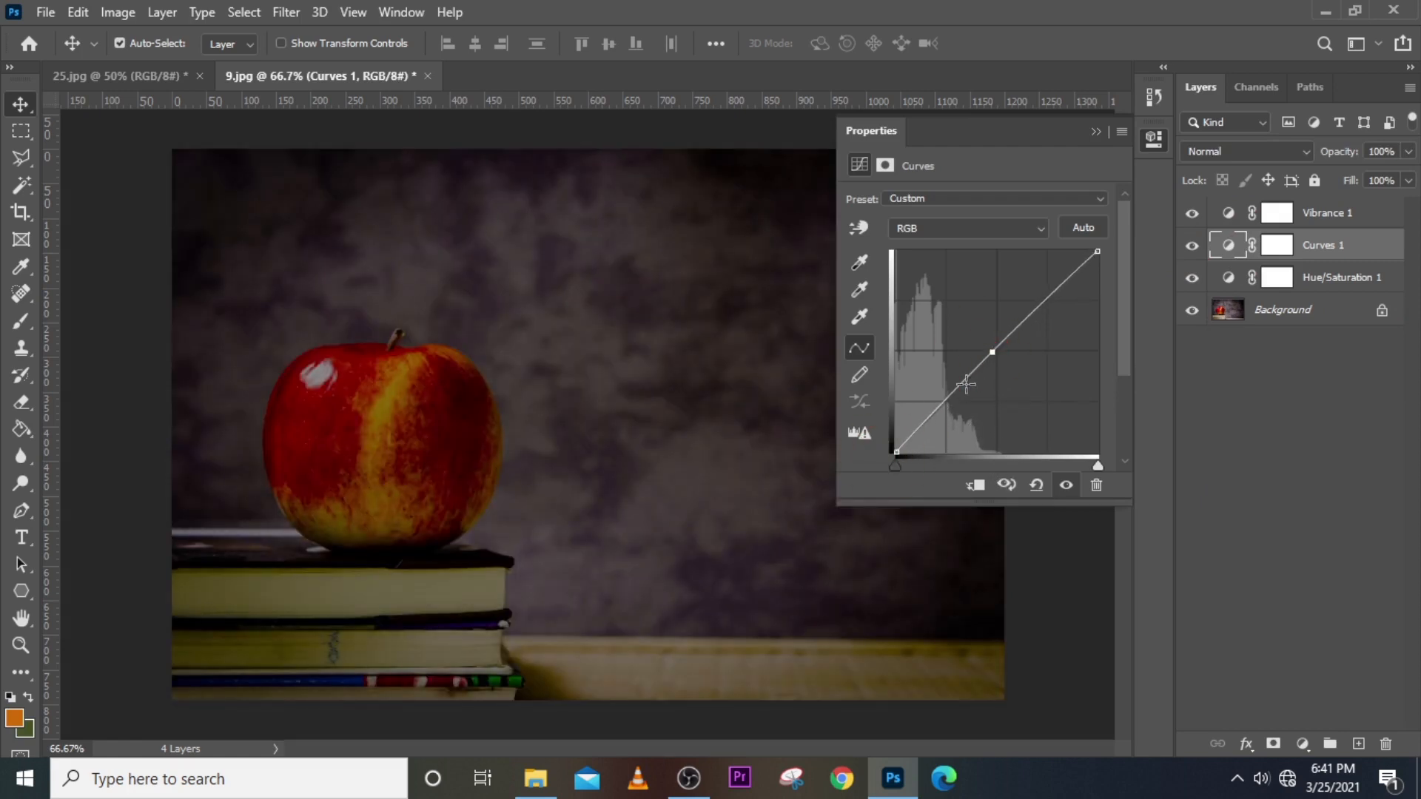
left_click_drag(966, 382, 965, 393)
left_click(1037, 485)
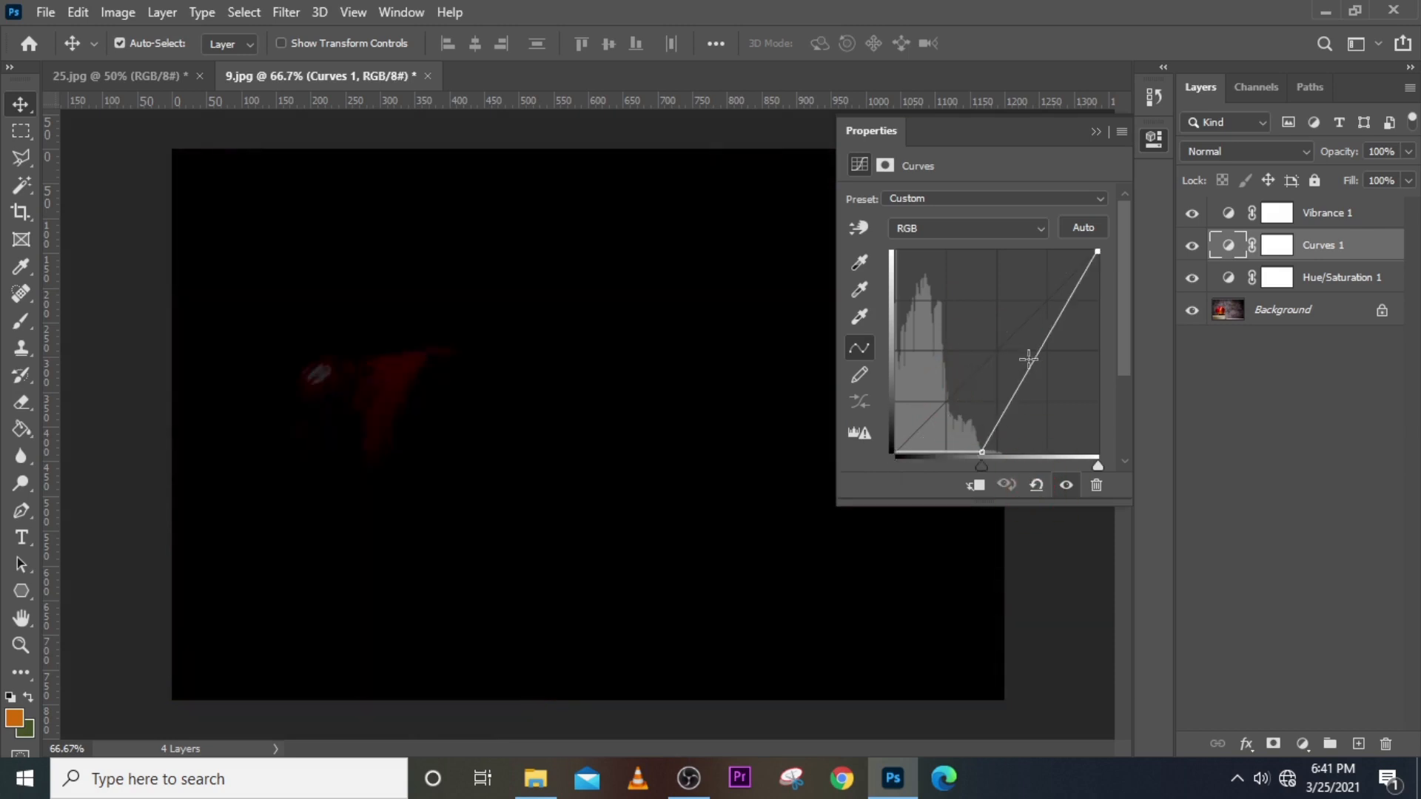
left_click(1037, 485)
left_click_drag(1002, 348, 990, 335)
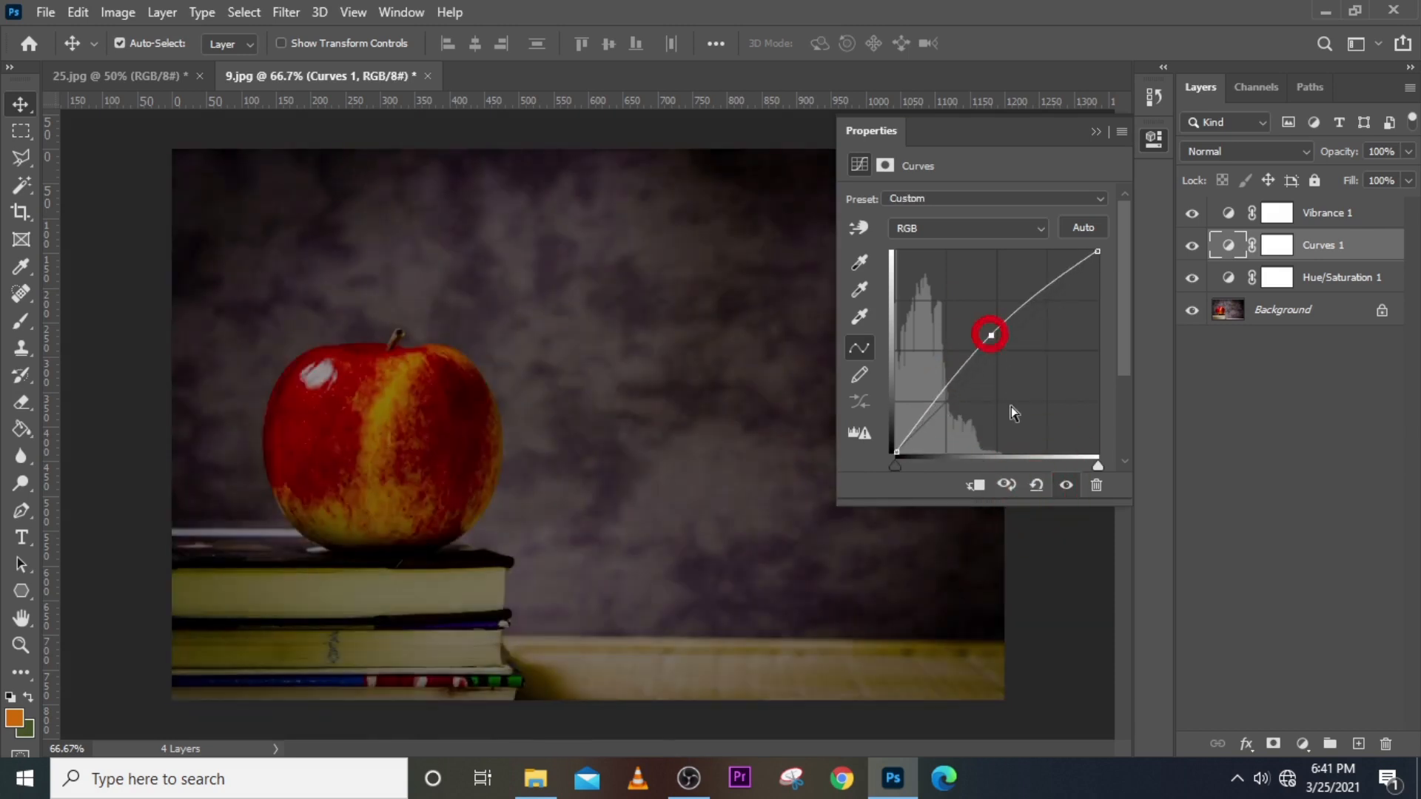
left_click(1036, 486)
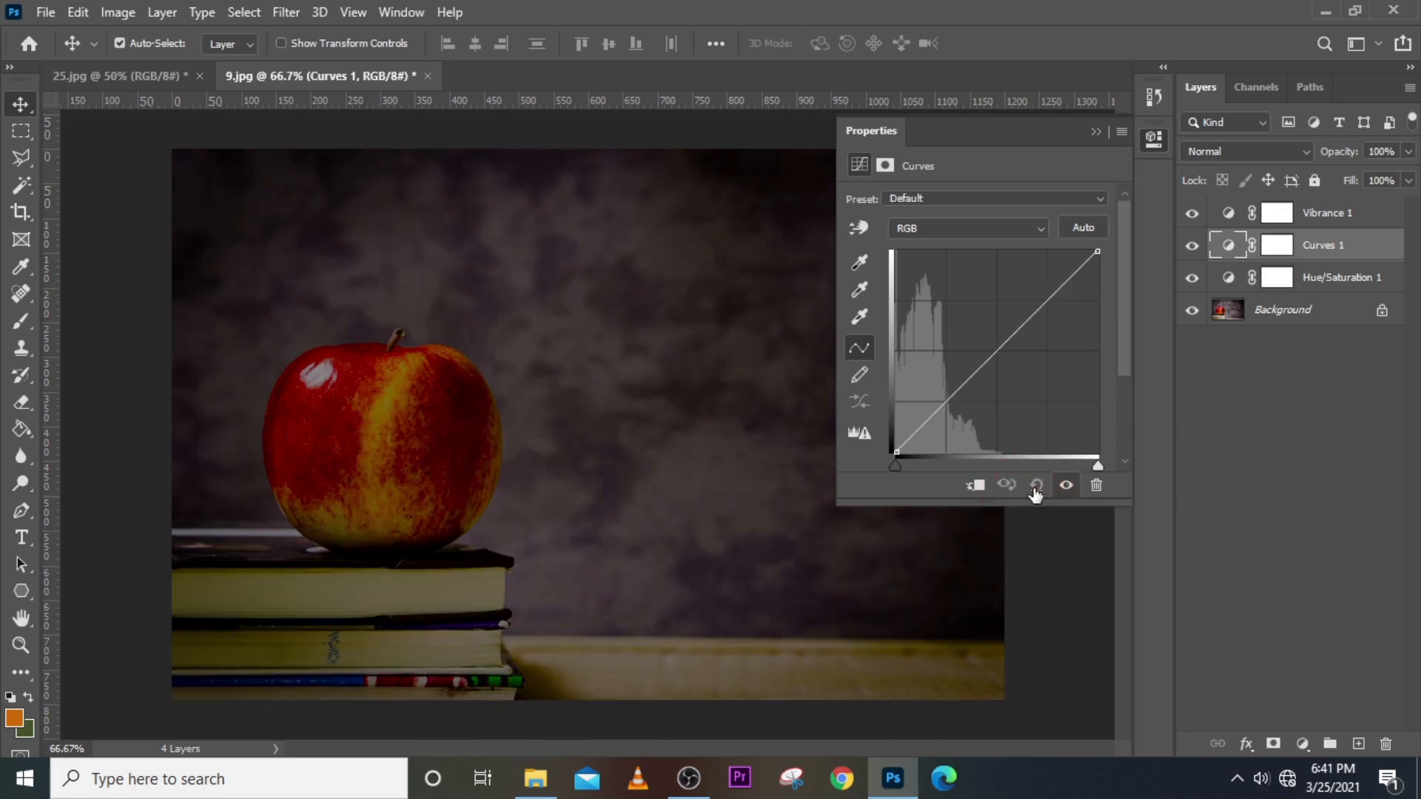
left_click_drag(991, 358, 969, 320)
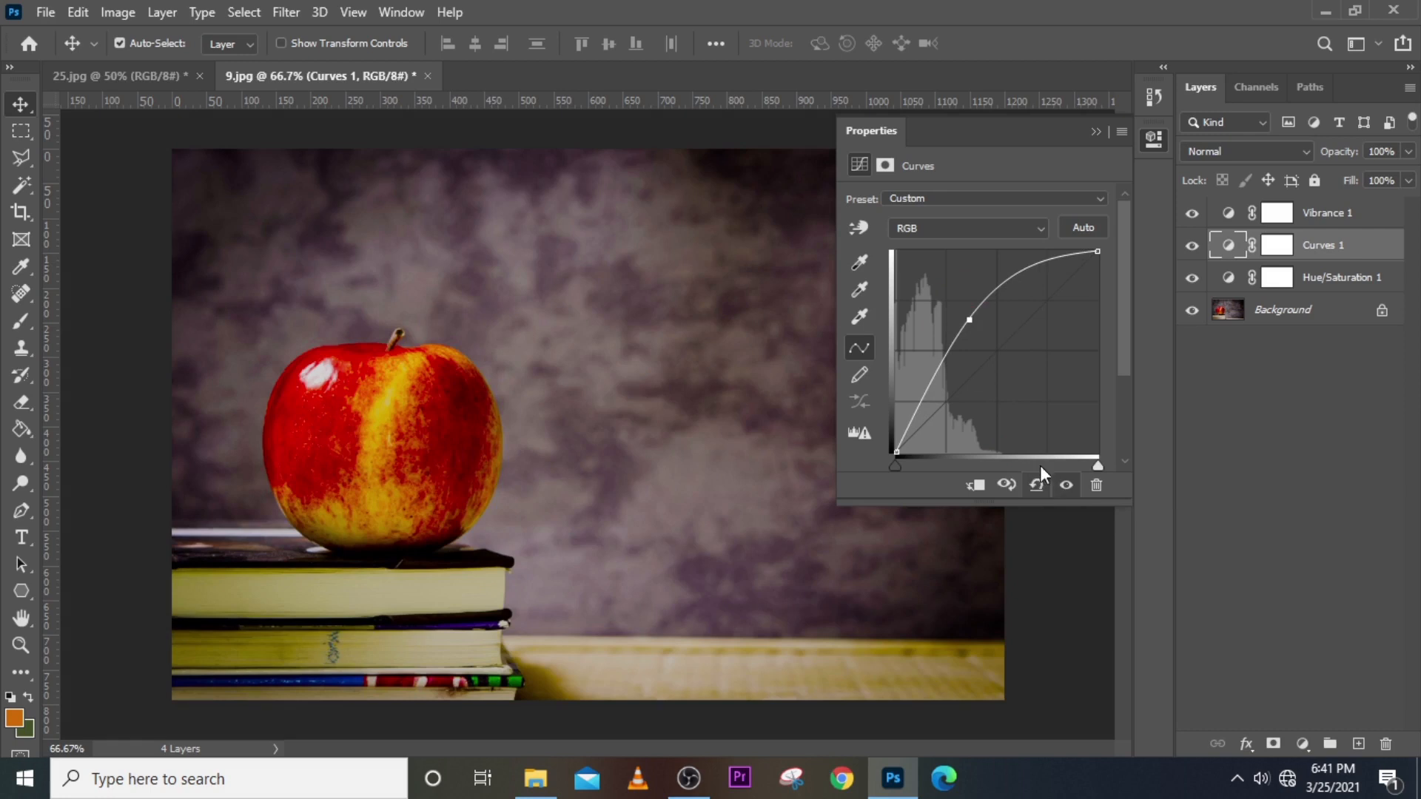
left_click(1094, 132)
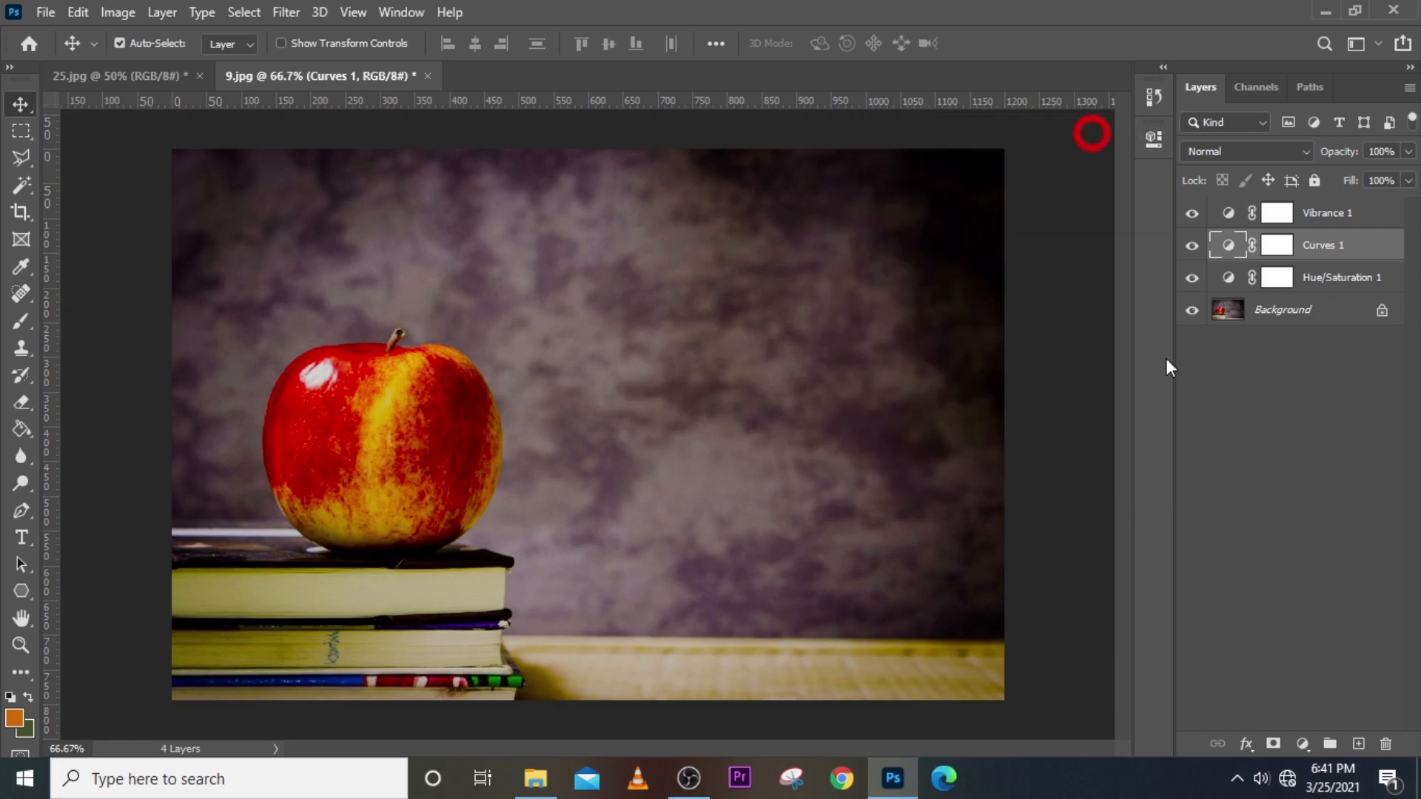
Clip and unclip Curves 1 to Hue/Saturation 1, and reset the curve to a straight line.
left_click(1227, 246)
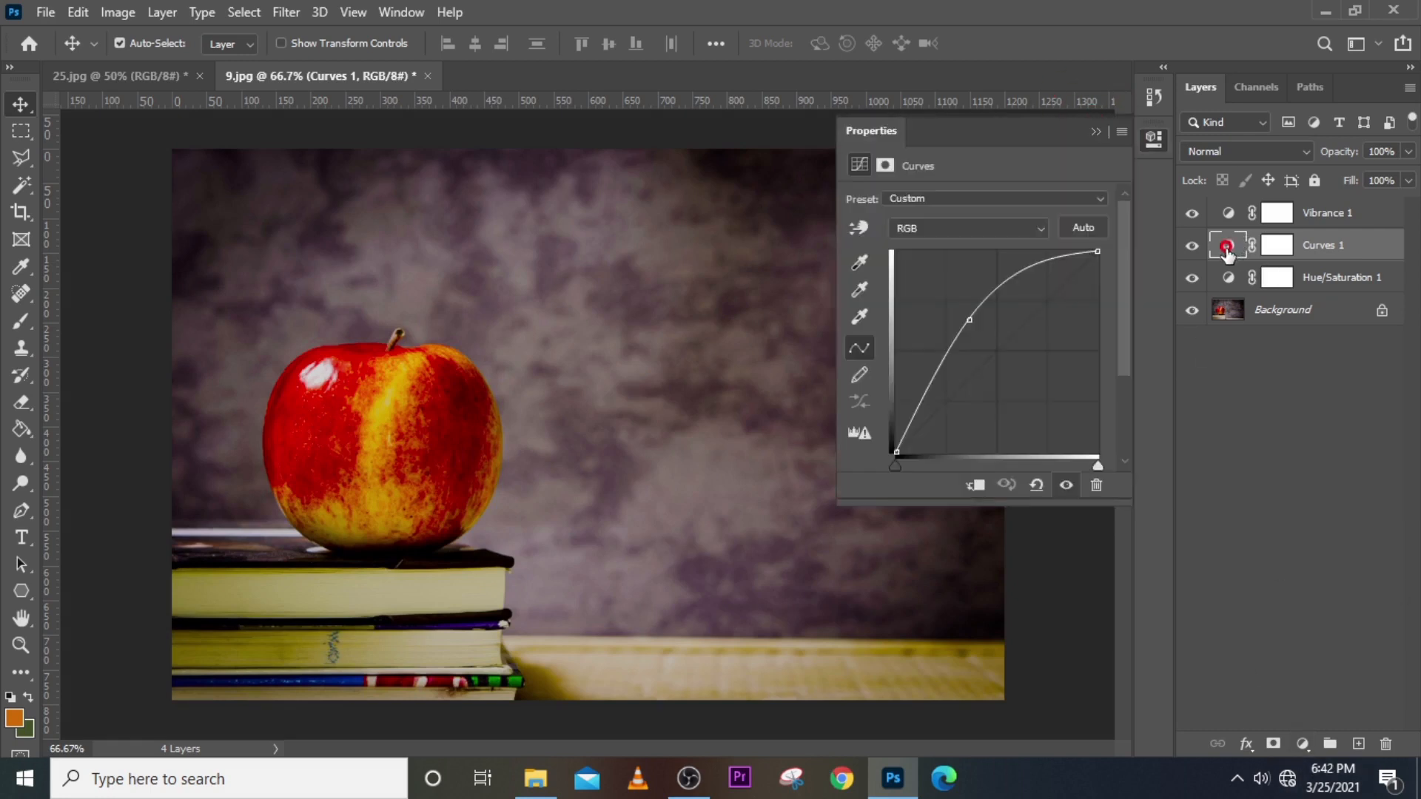
left_click(975, 487)
left_click(975, 485)
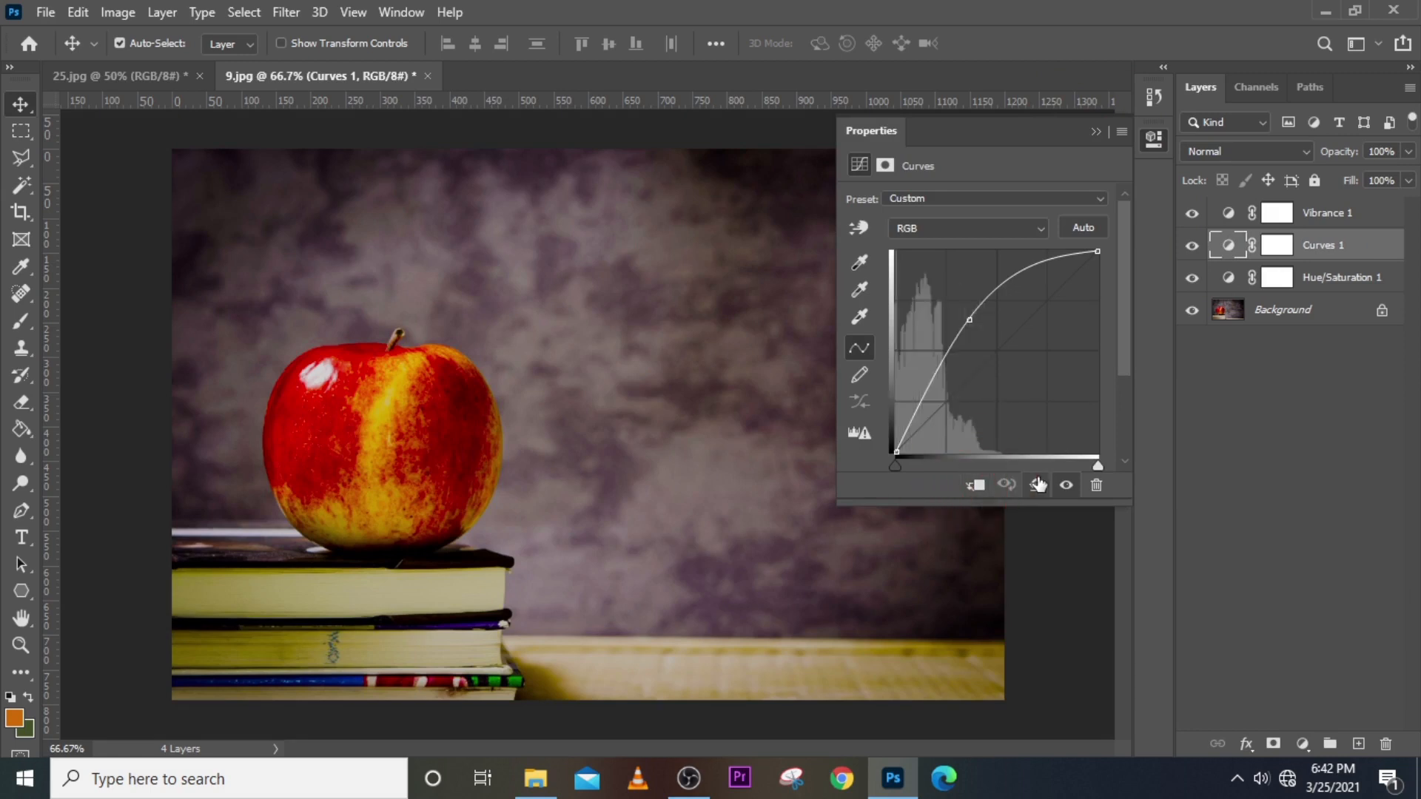
left_click(1036, 485)
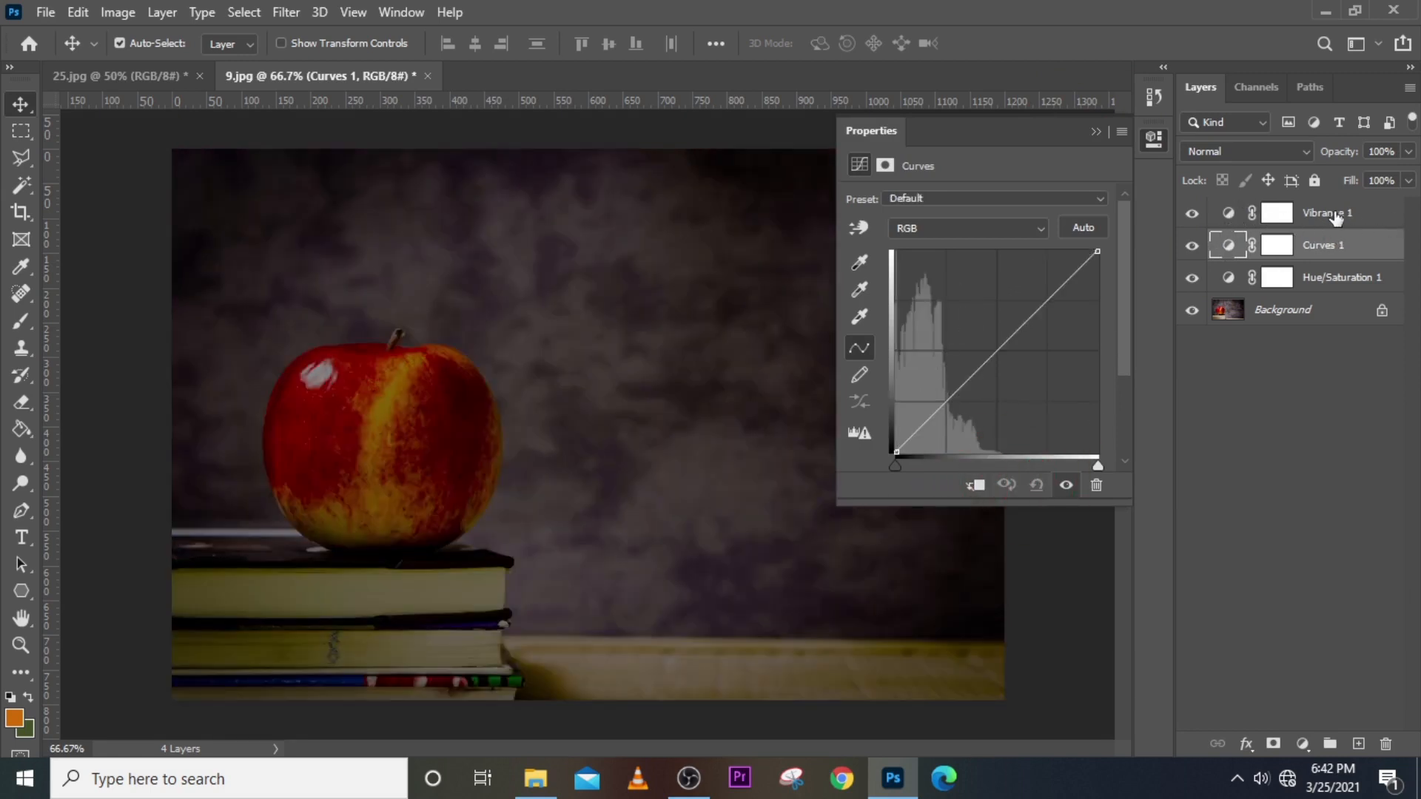
Set Vibrance 1 to Saturation +3 and Vibrance +71.
left_click(1229, 215)
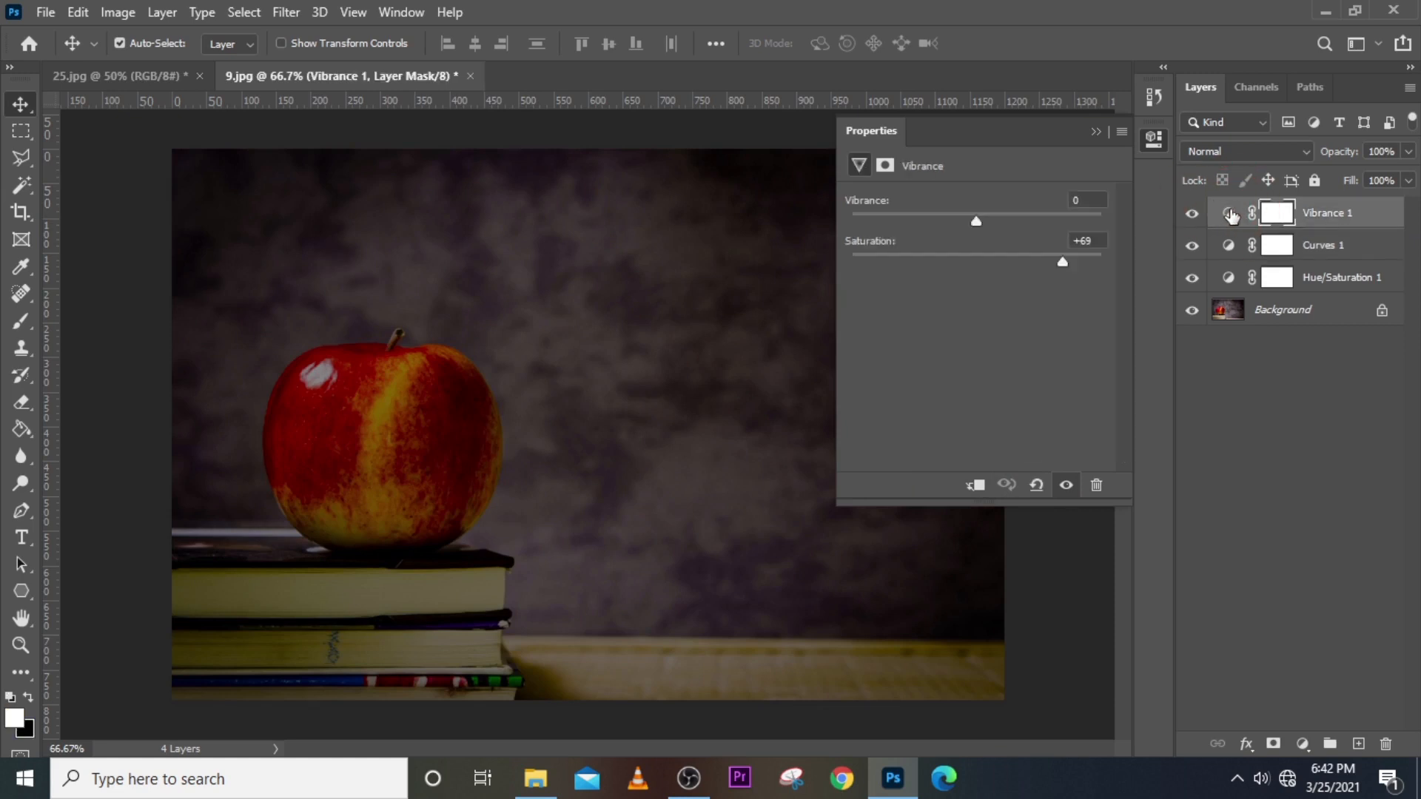
left_click_drag(1064, 264, 1064, 212)
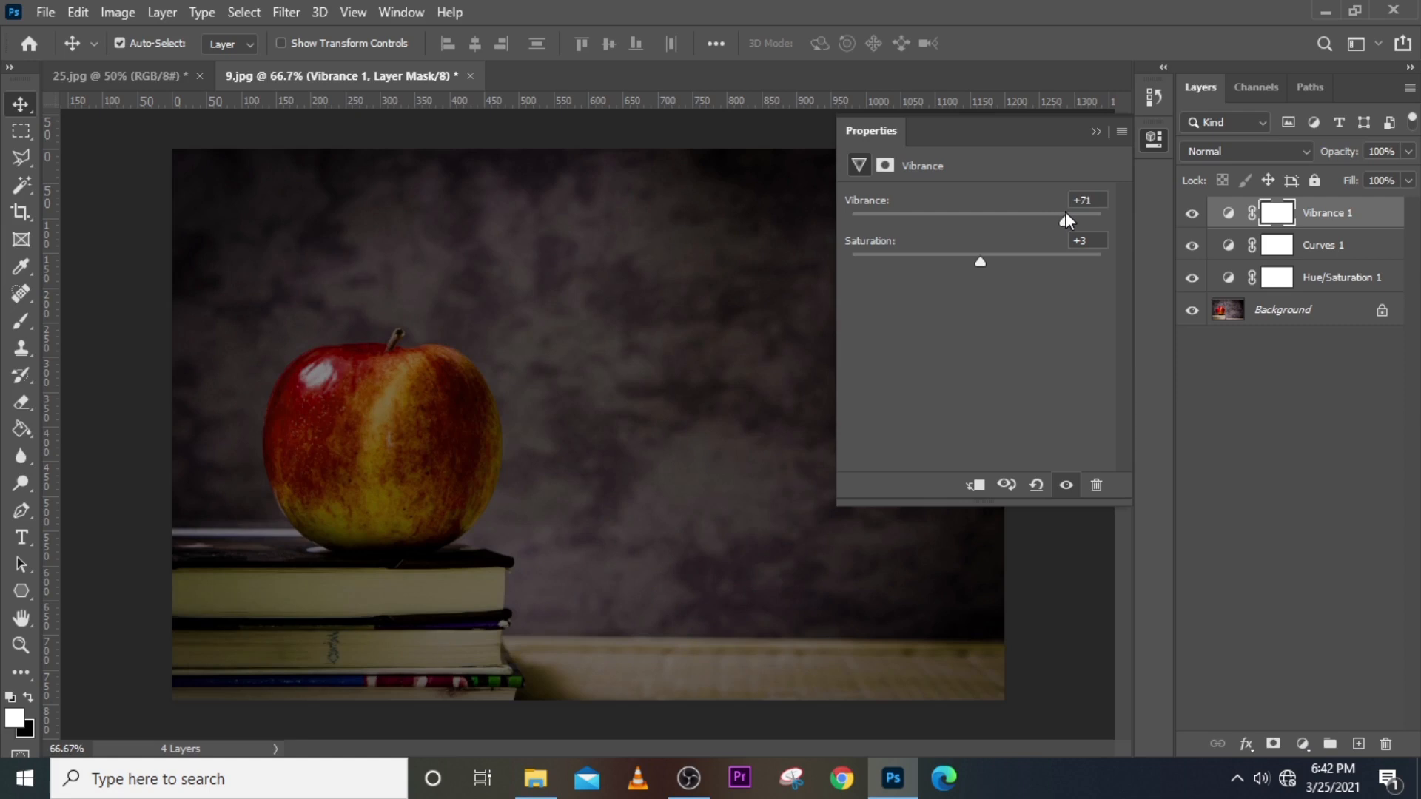
left_click(1095, 129)
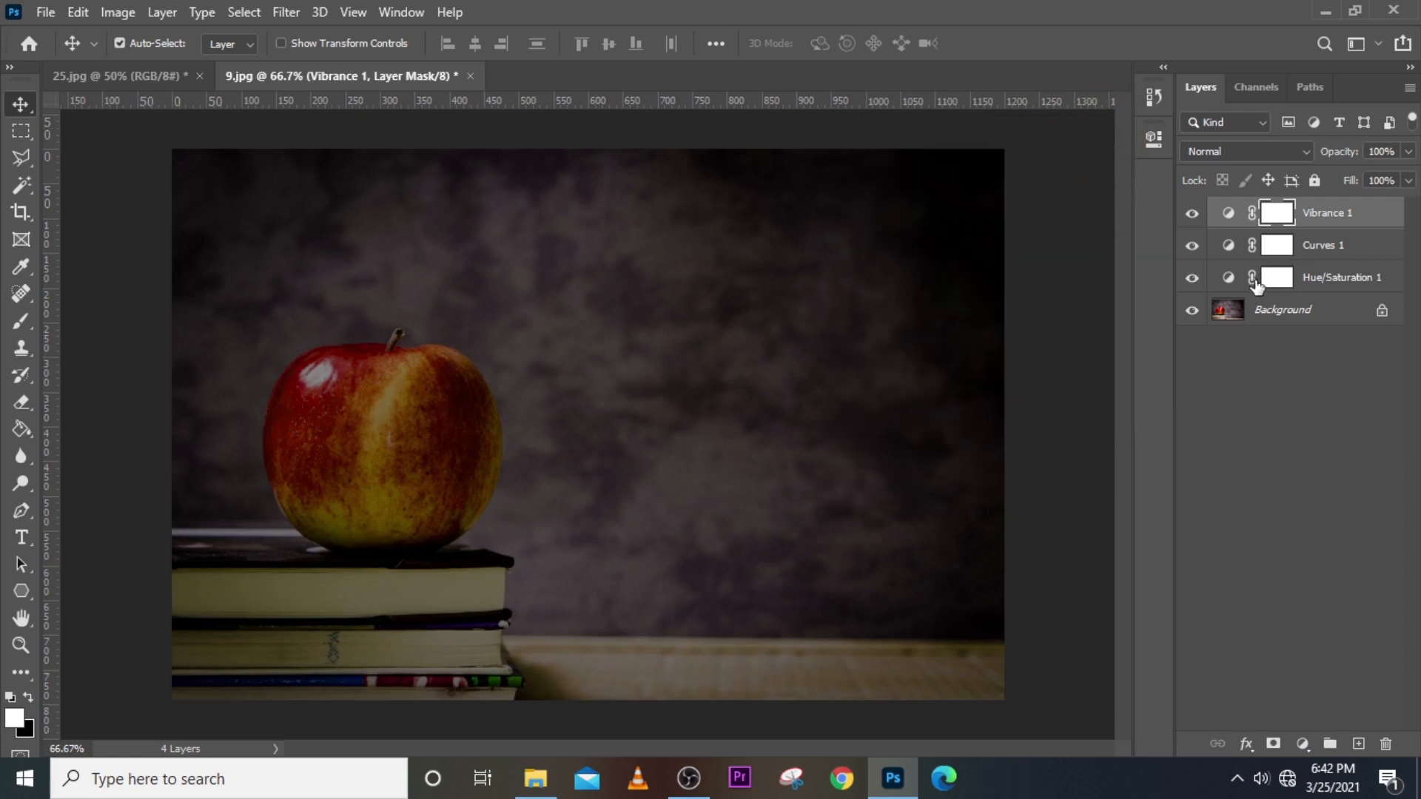
Return Hue/Saturation 1 to Lightness 0 and shift its Hue to -6.
double_click(1228, 277)
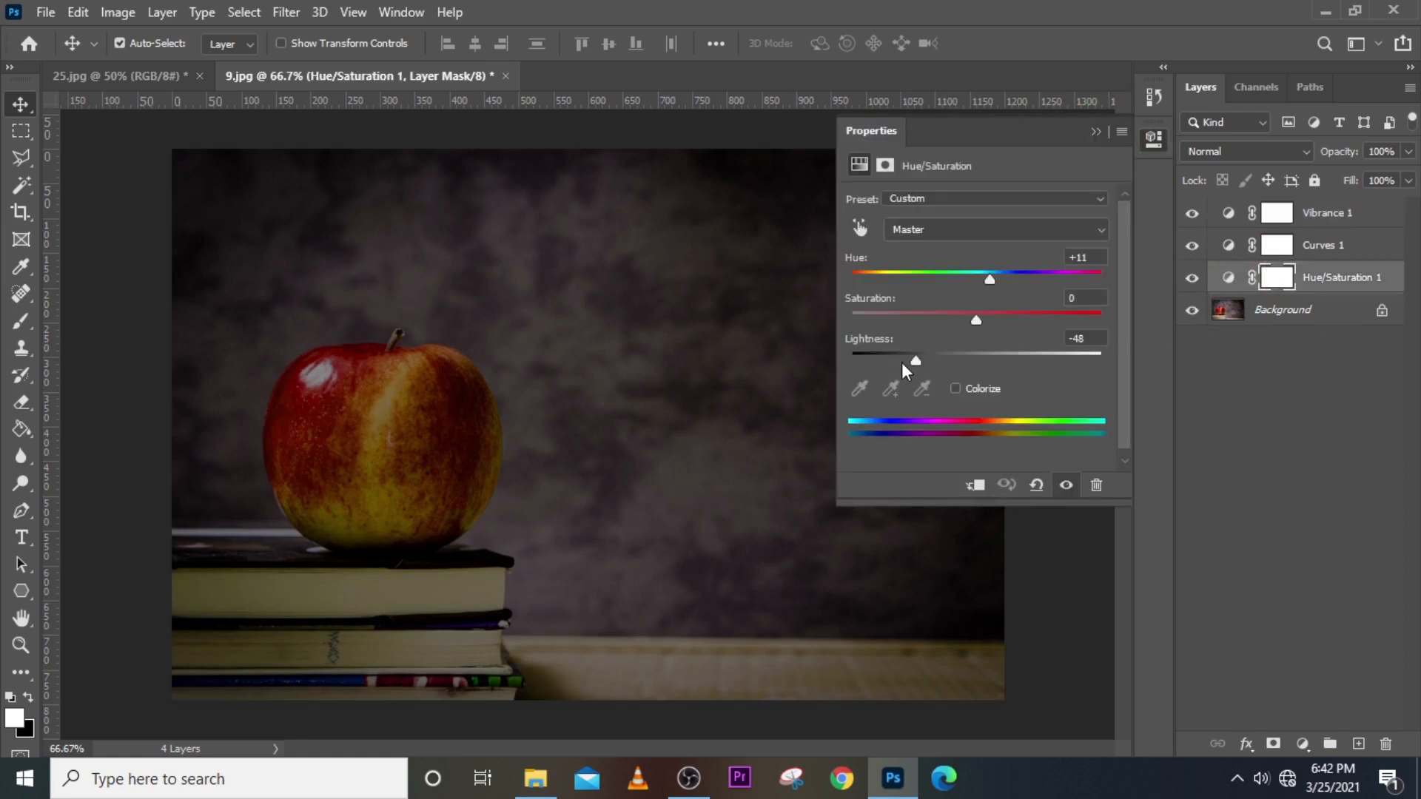
left_click_drag(934, 363, 975, 360)
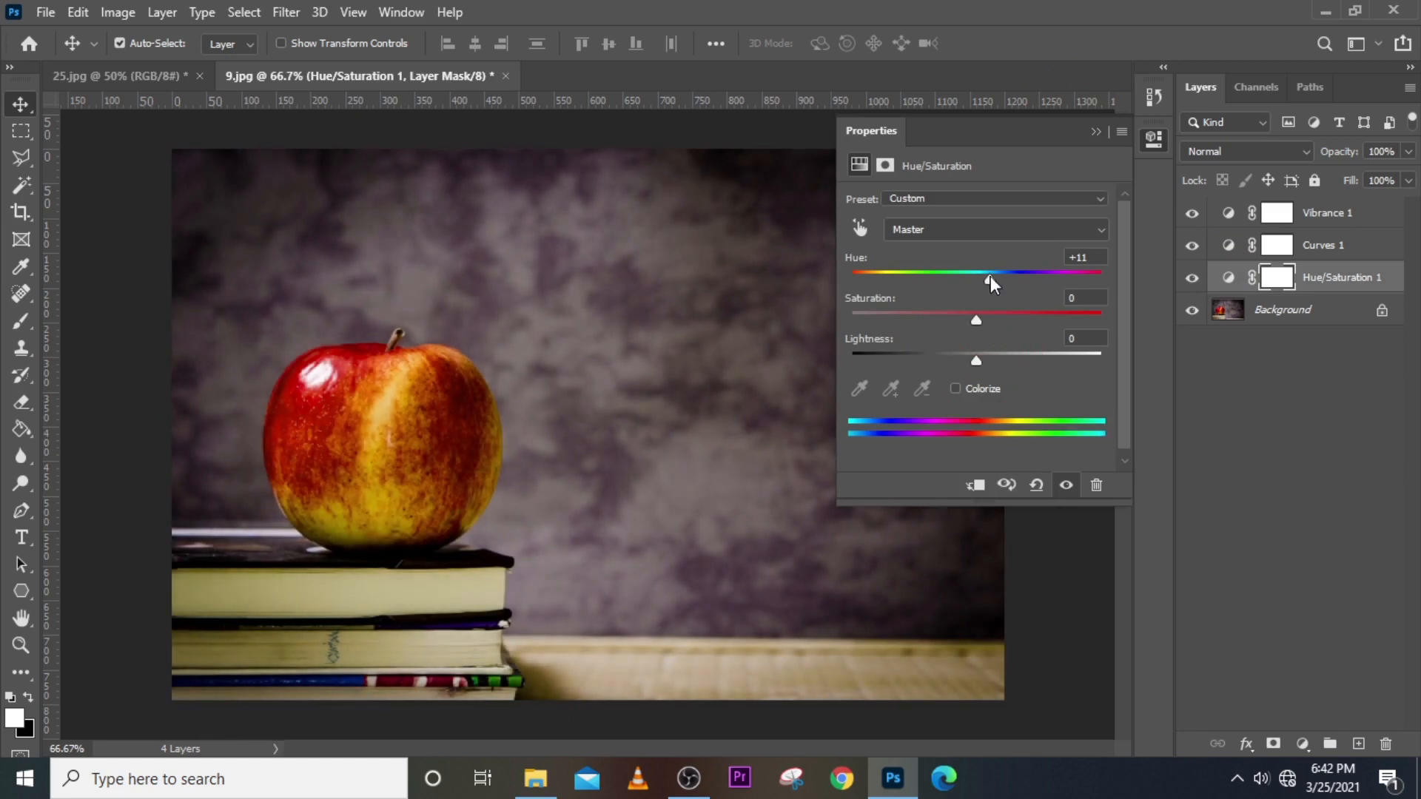
left_click_drag(989, 279, 968, 284)
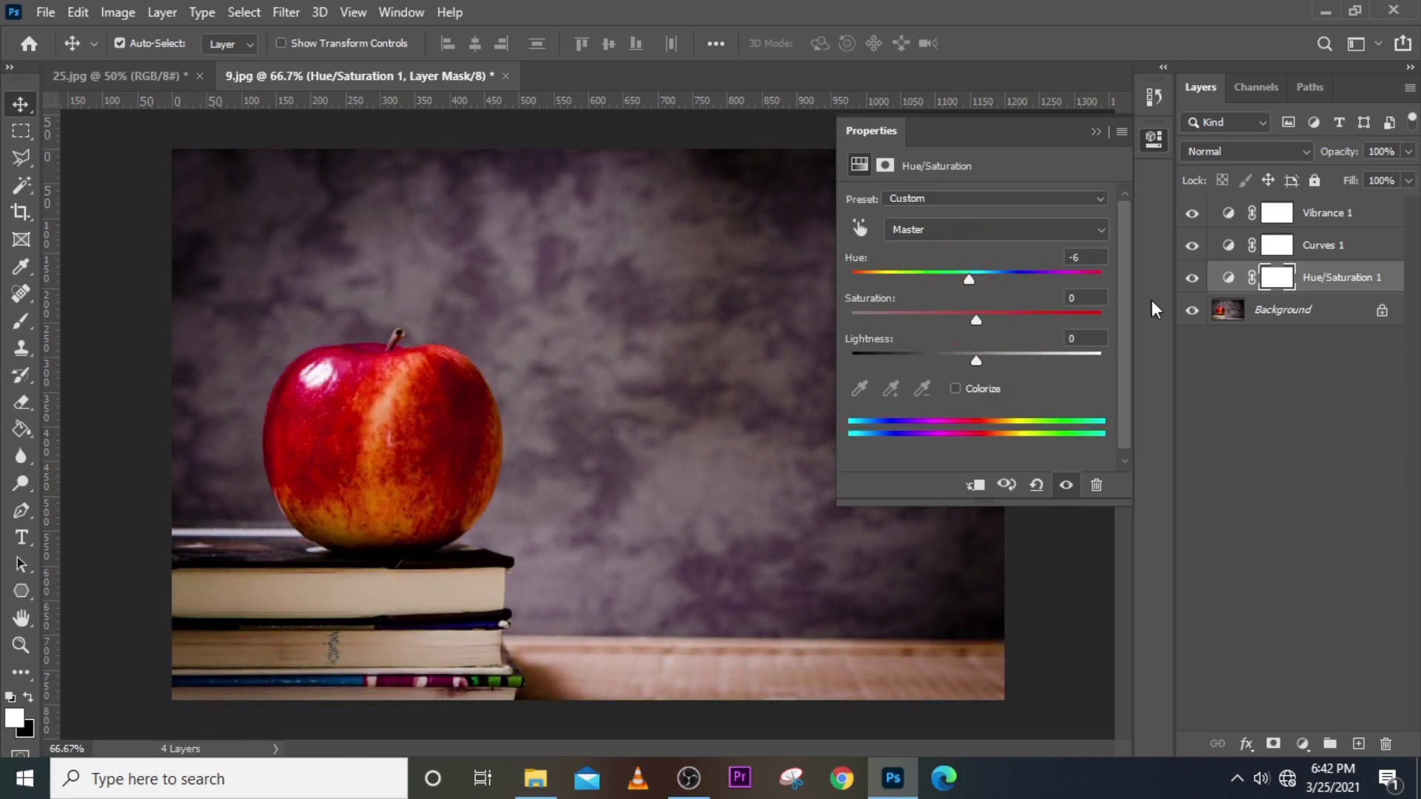
Push the Curves 1 black point in to deepen shadows, then collapse the Properties panel.
left_click(1228, 245)
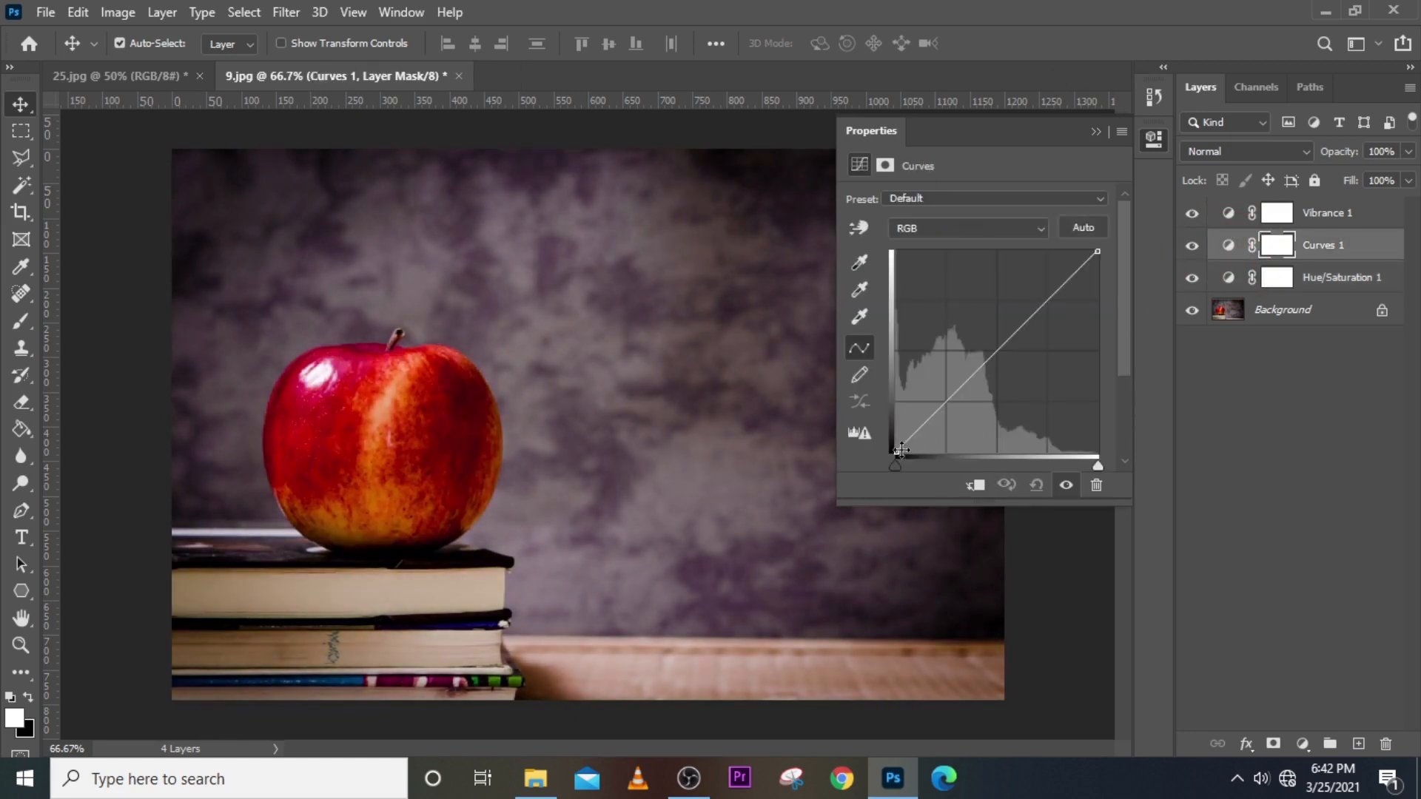
left_click_drag(900, 450, 935, 463)
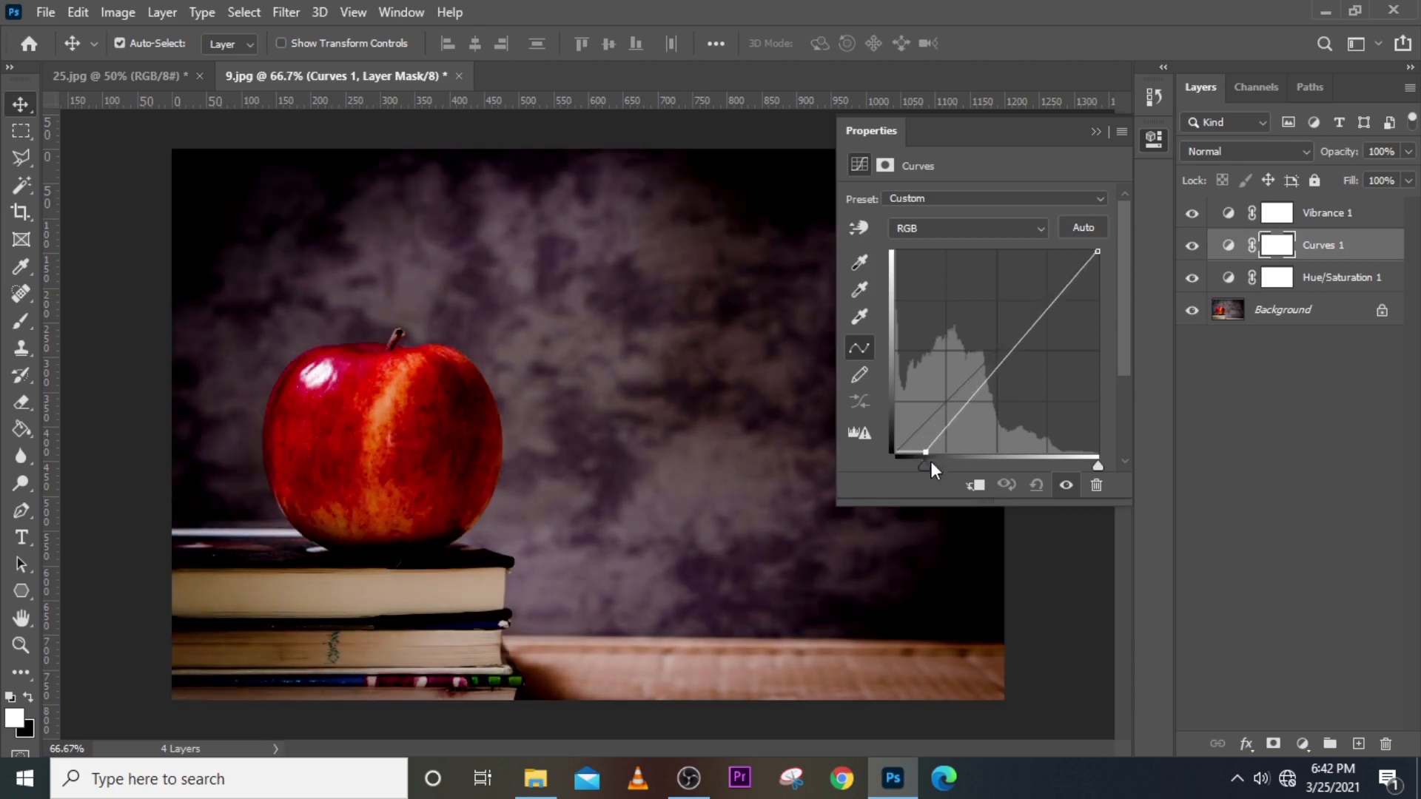
left_click(1227, 212)
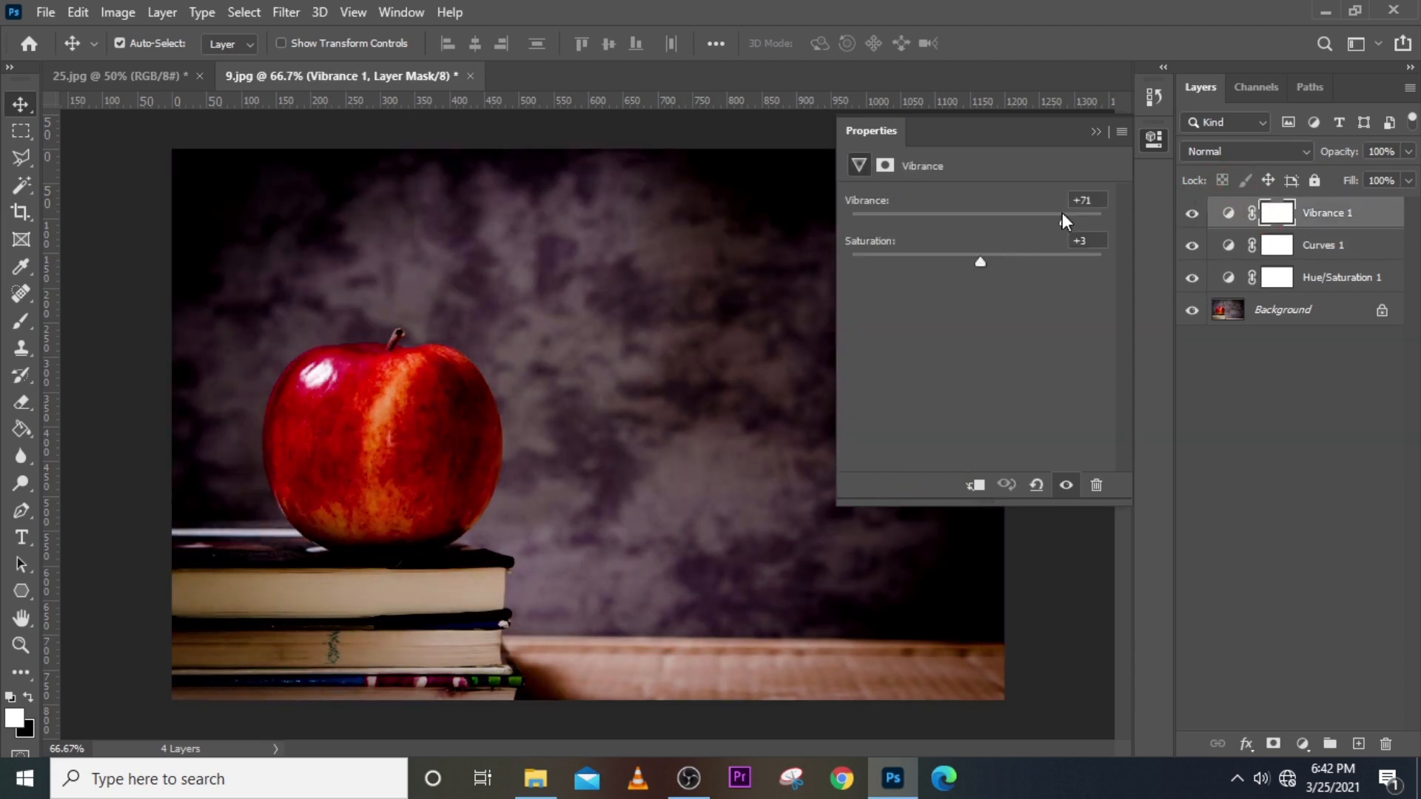
left_click(1096, 133)
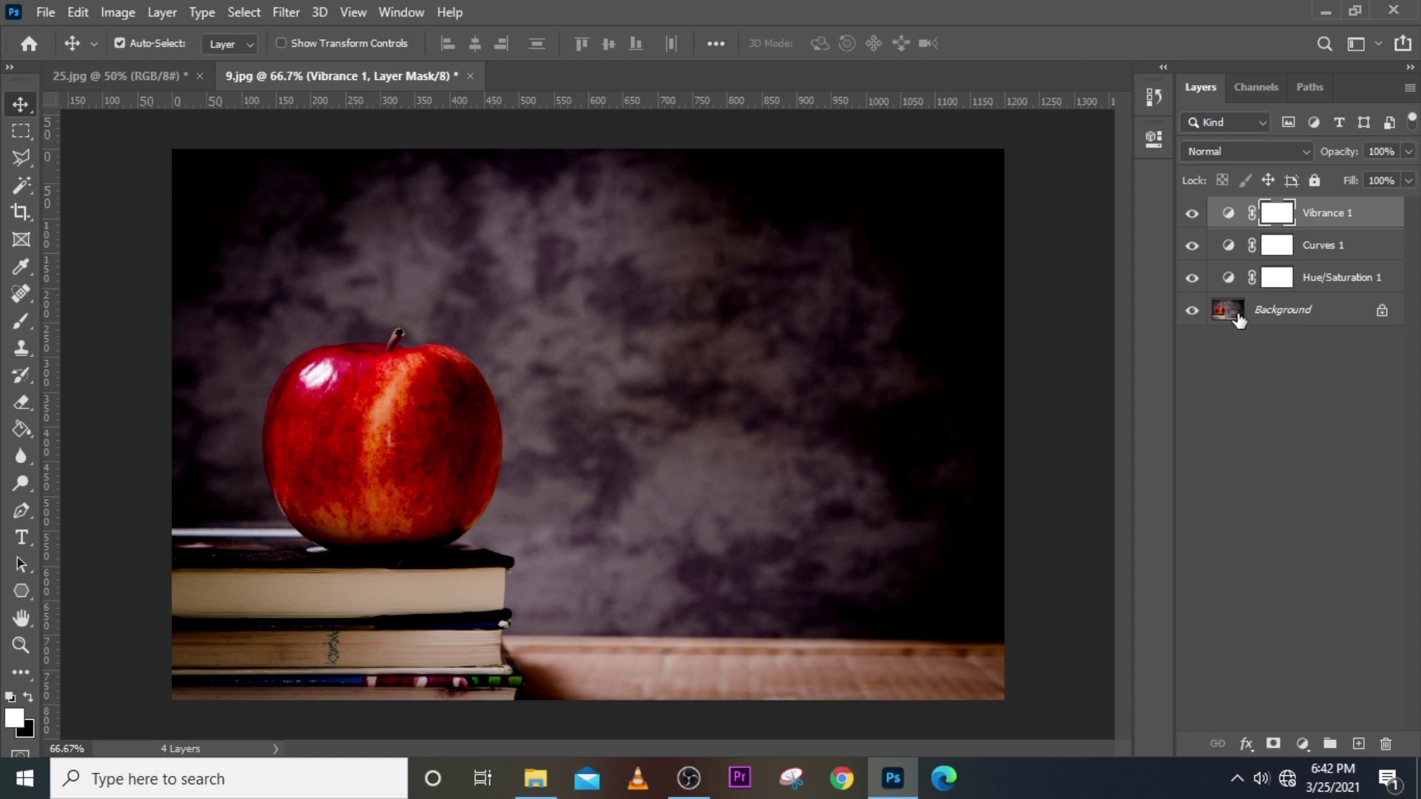
left_click(1316, 277)
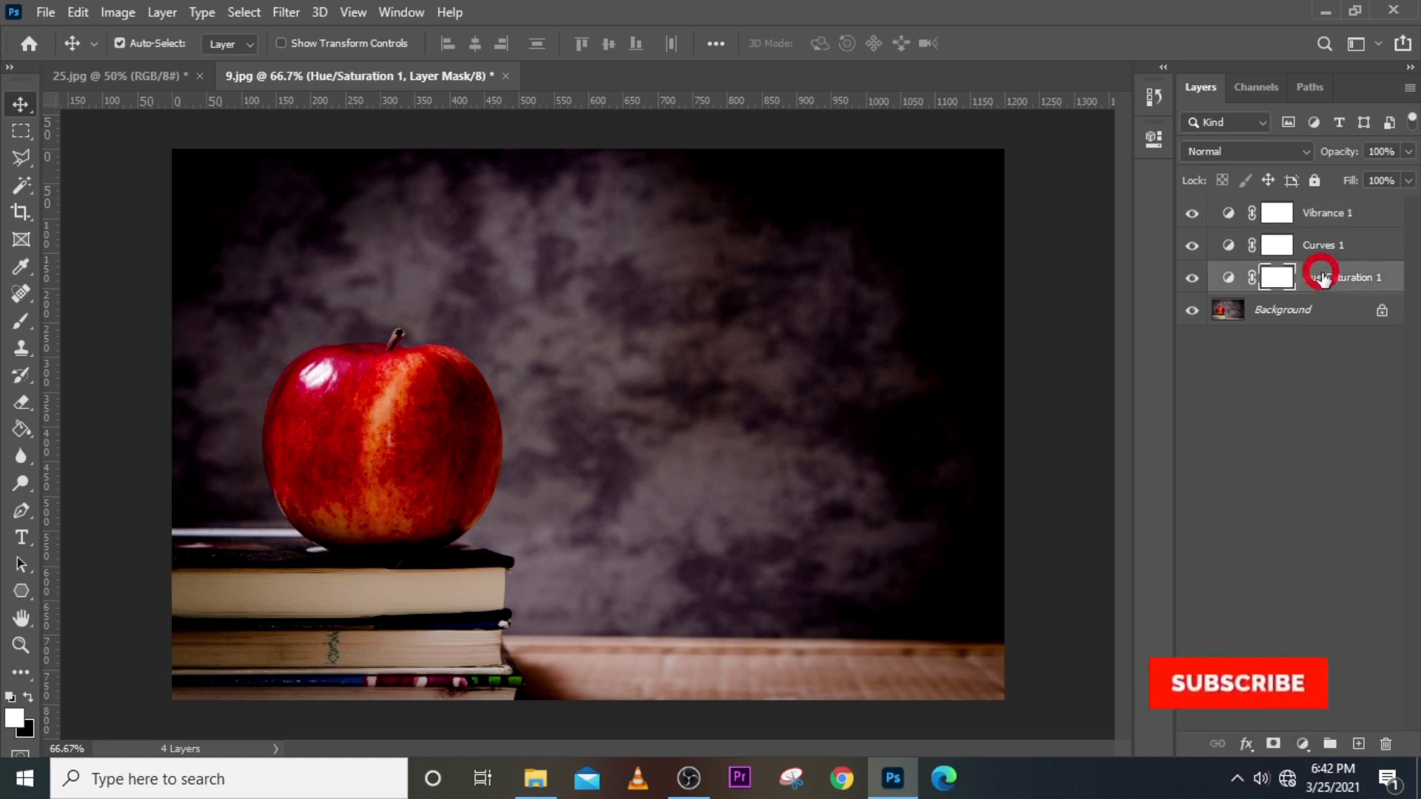
Delete the Hue/Saturation, Vibrance and Curves adjustment layers.
key("Delete")
left_click(1344, 217)
key("Delete")
key("Delete")
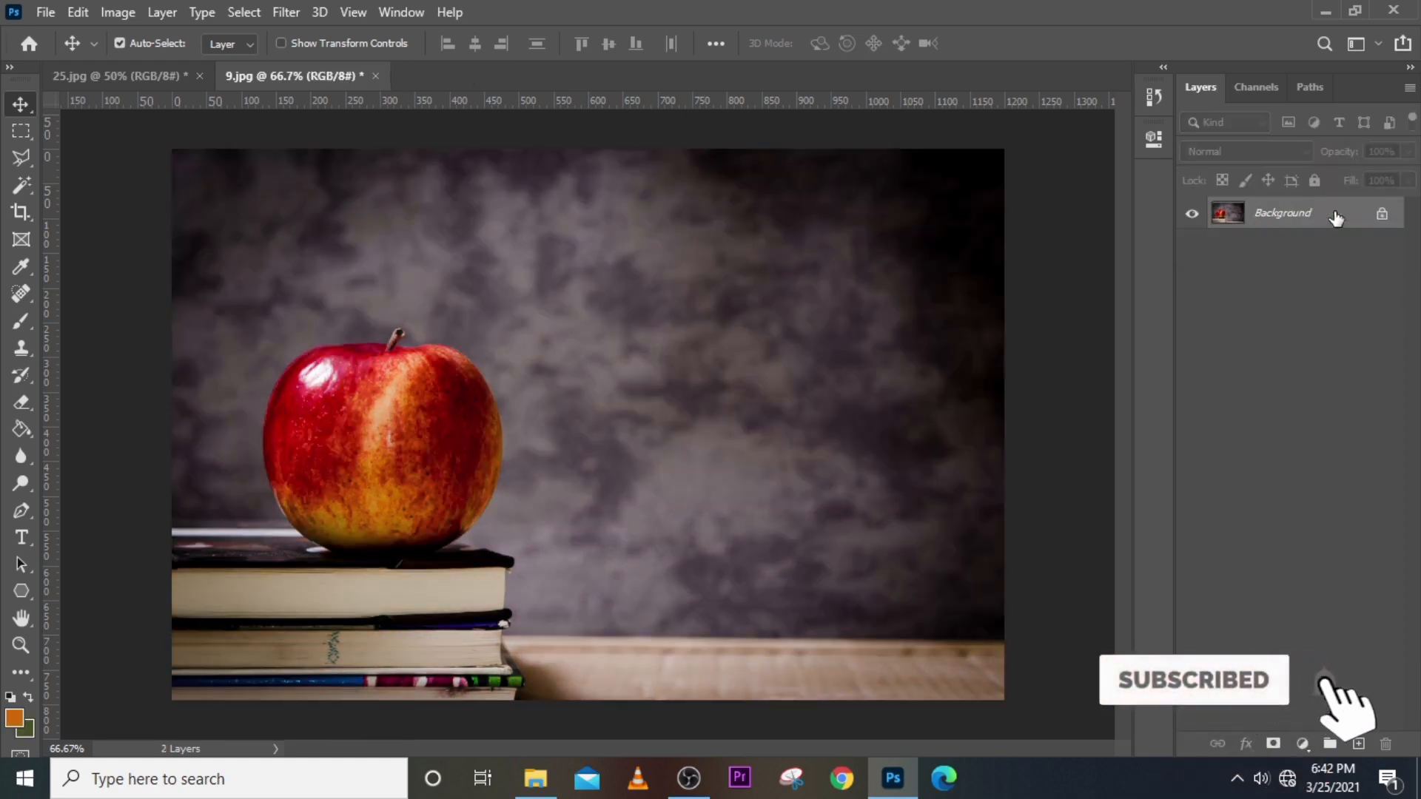
Apply Image > Adjustments > Vibrance at about +46 directly to the Background.
left_click(115, 12)
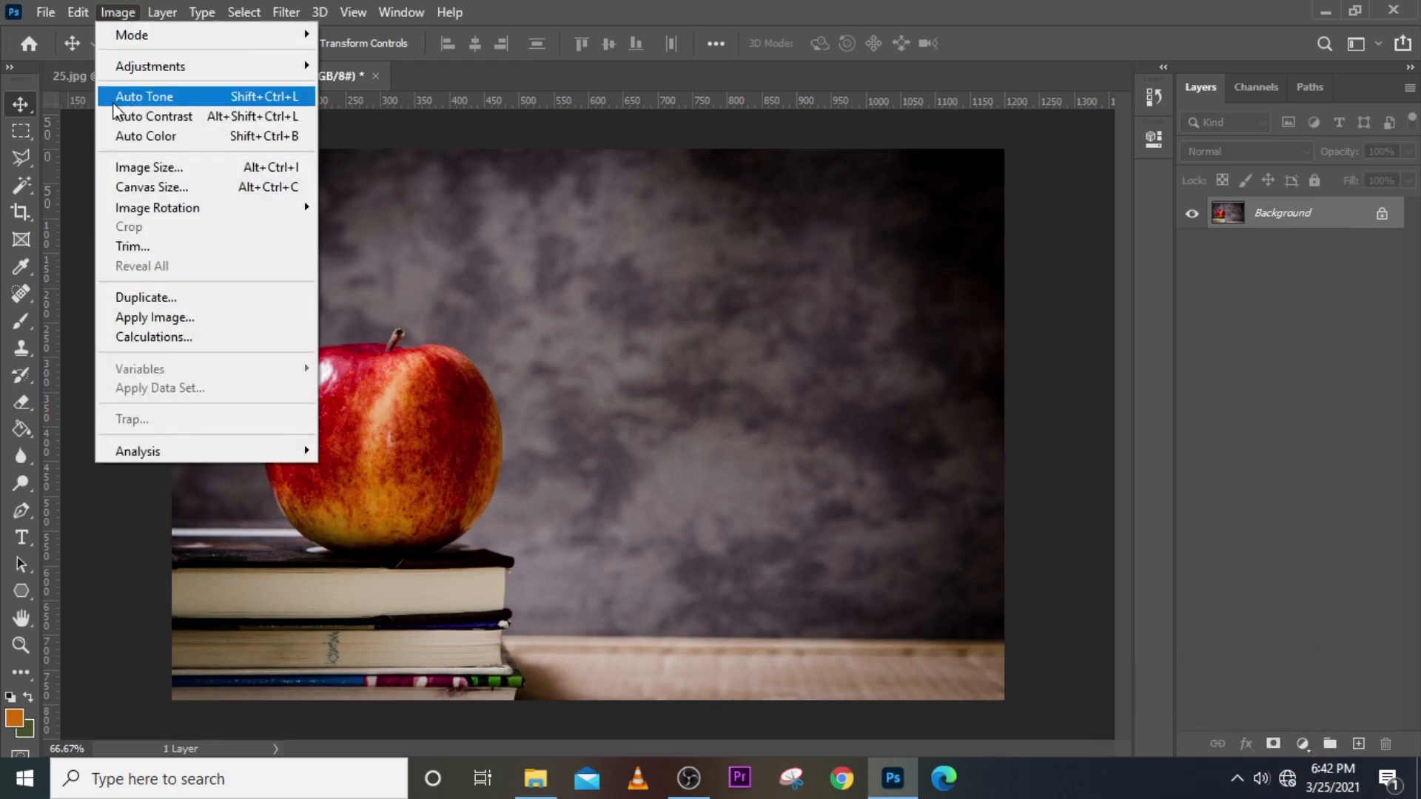
mouse_move(144, 68)
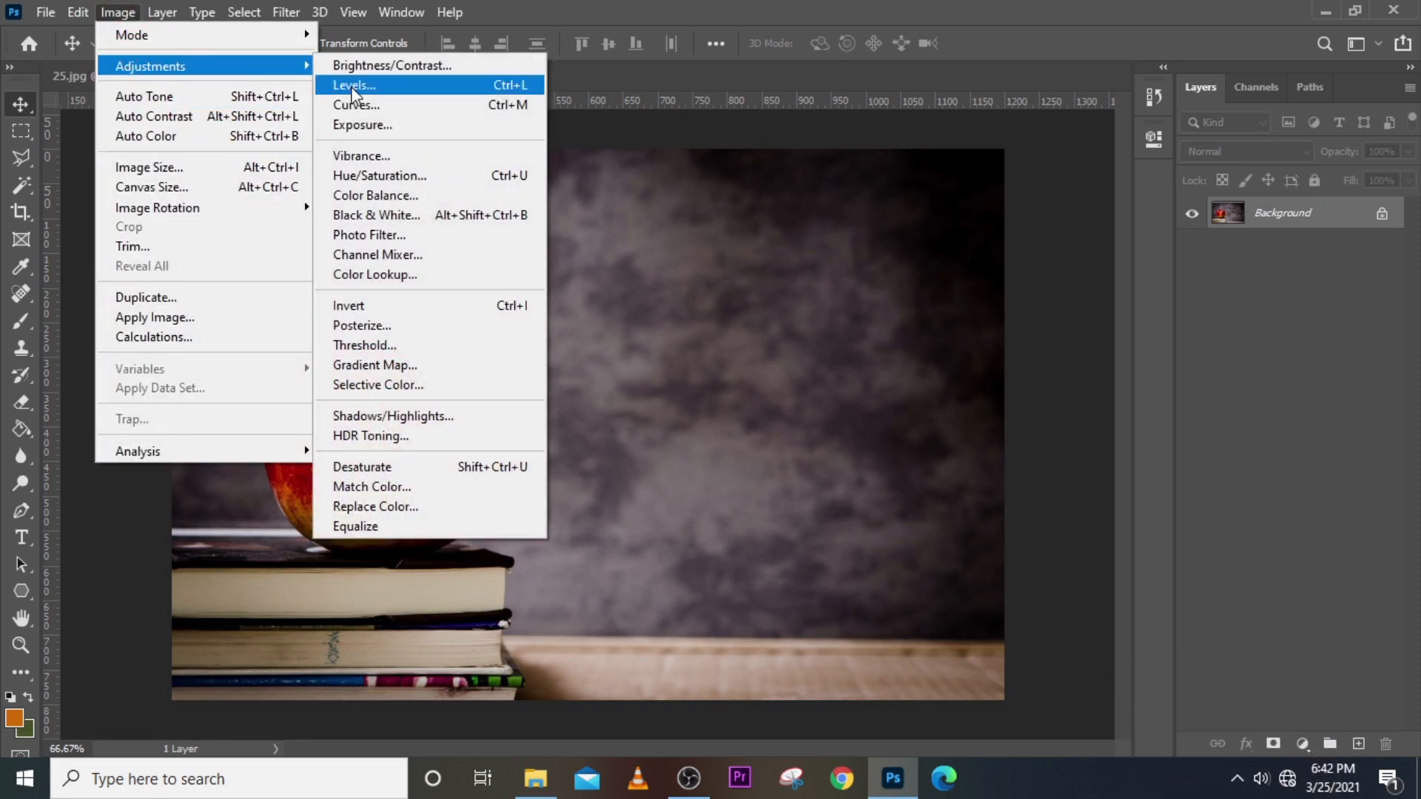
left_click(353, 156)
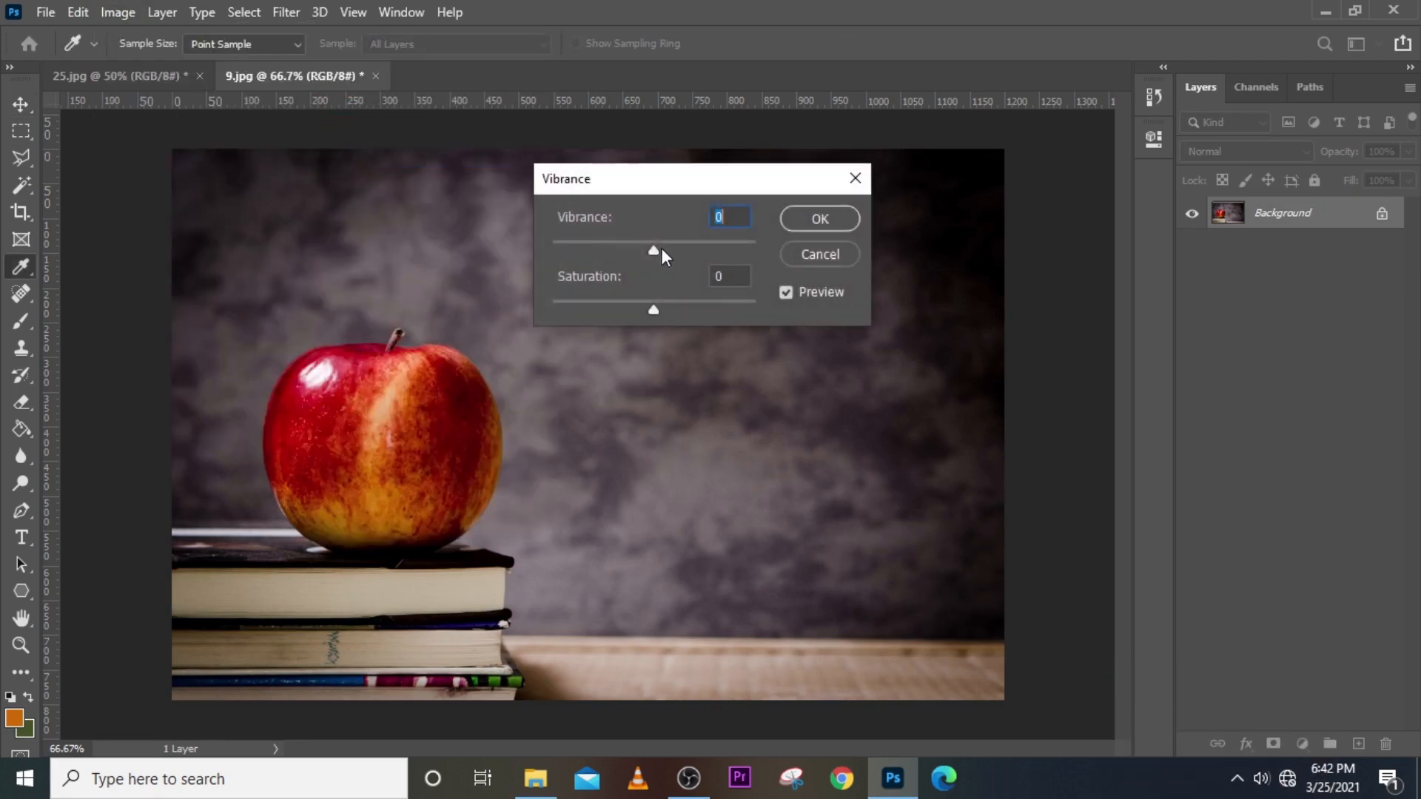
left_click_drag(662, 250, 704, 253)
left_click(818, 220)
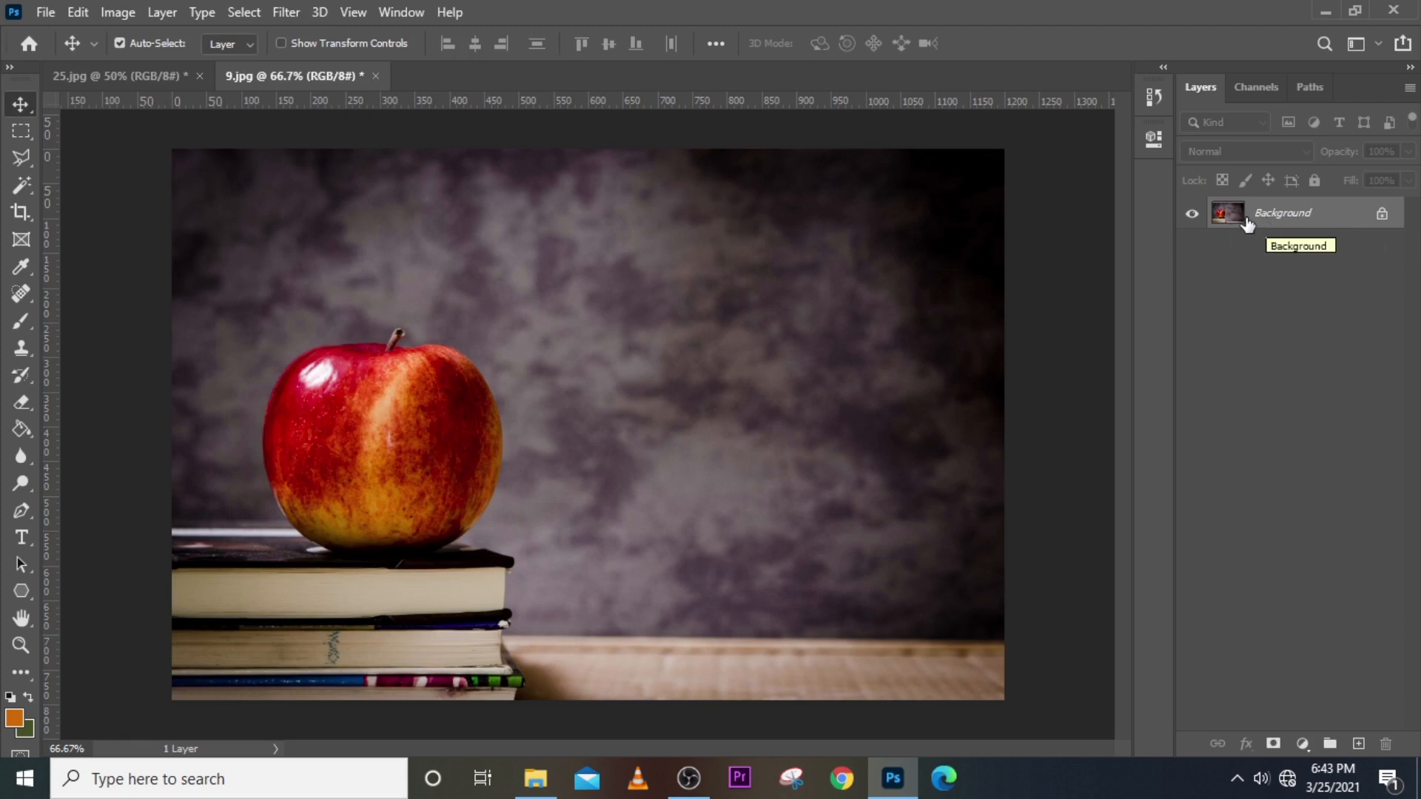
Browse the adjustment menus and layer list, then look for the Adjustments panel under Window.
left_click(121, 14)
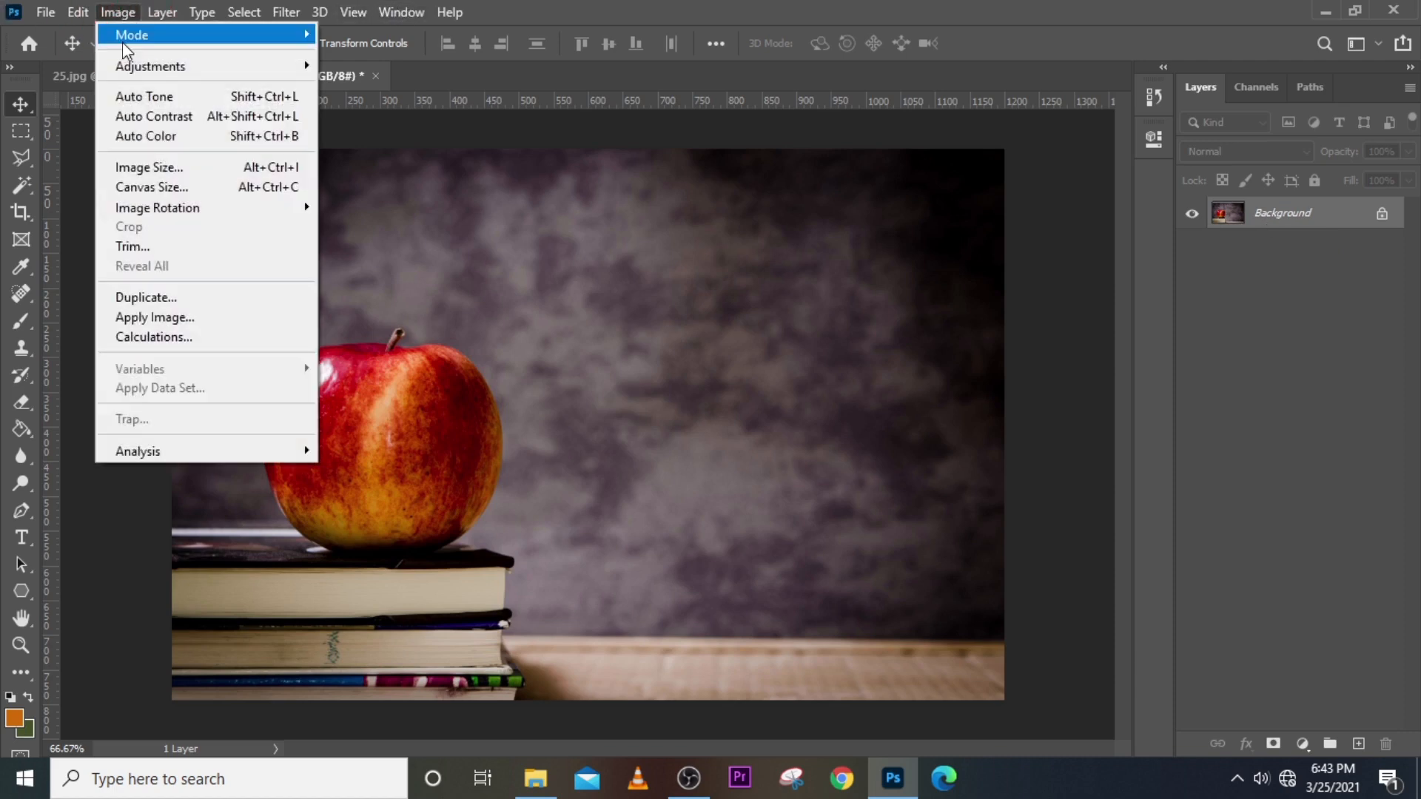
mouse_move(152, 69)
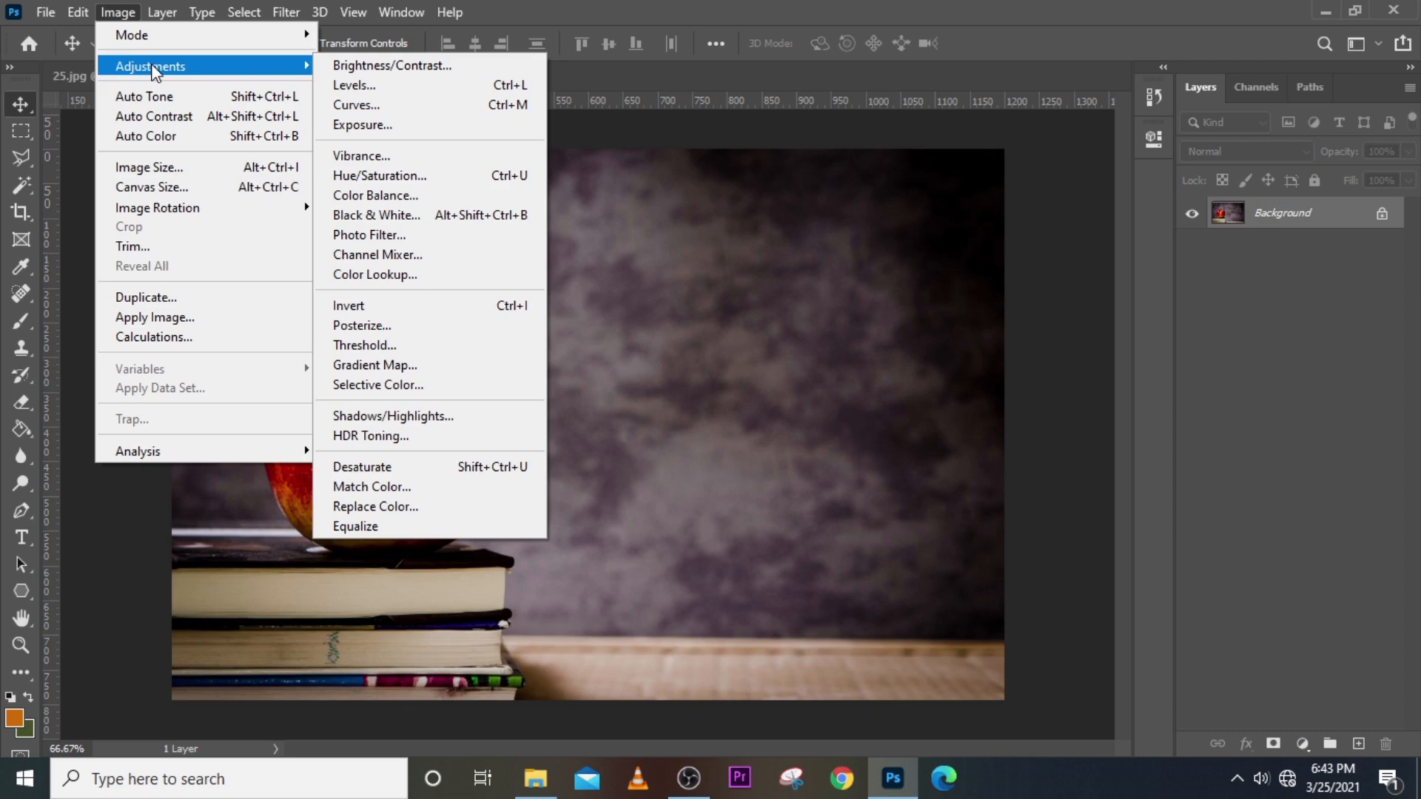
left_click(698, 2)
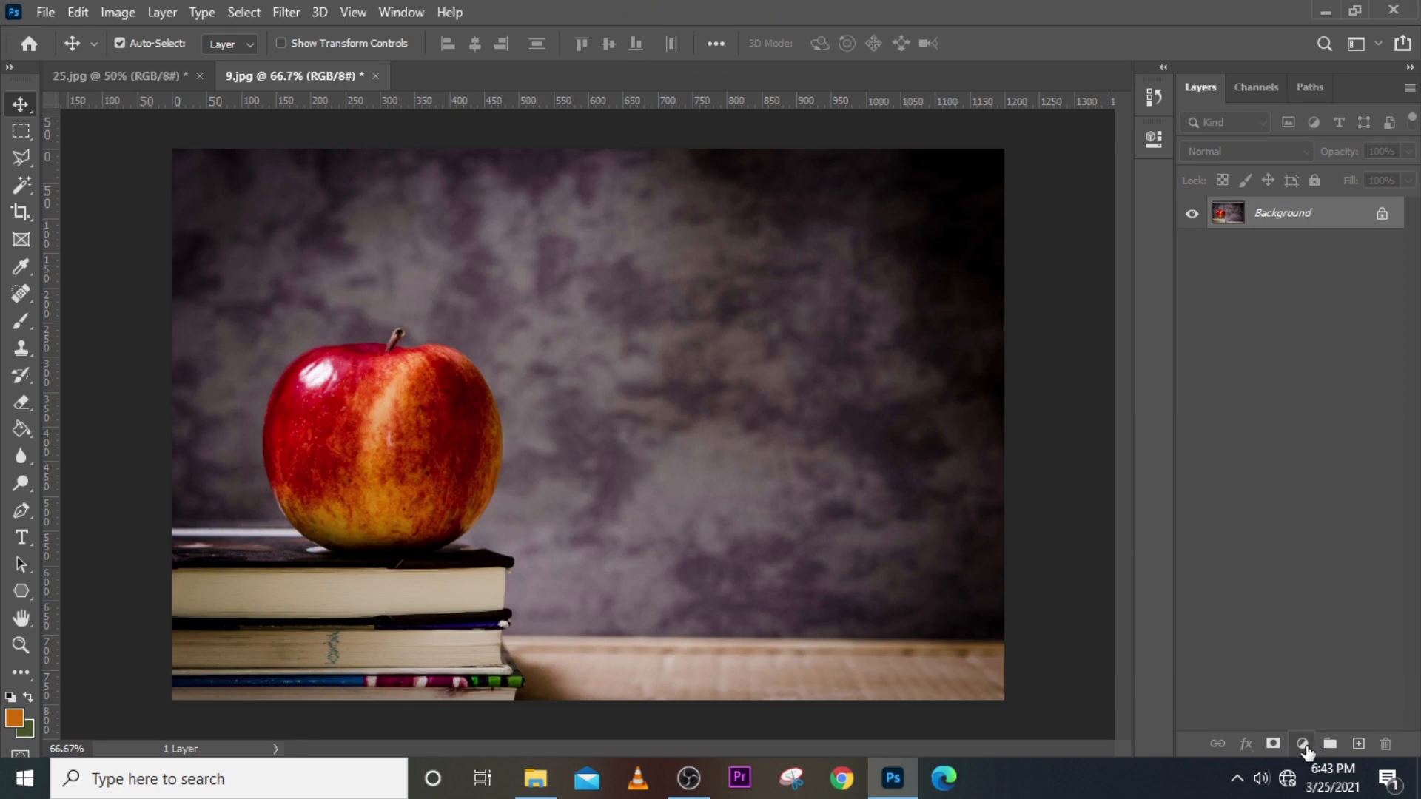
left_click(1302, 744)
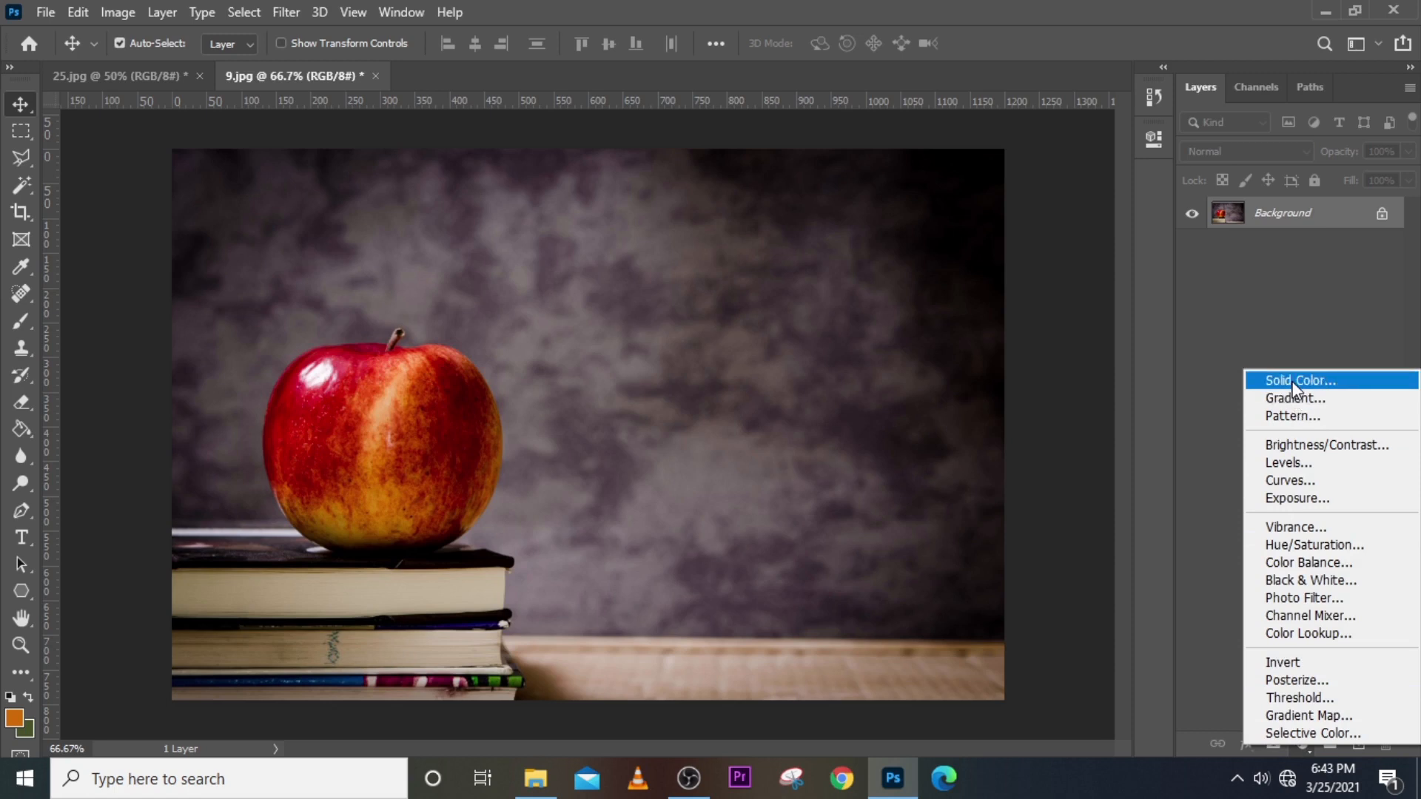
left_click(1112, 3)
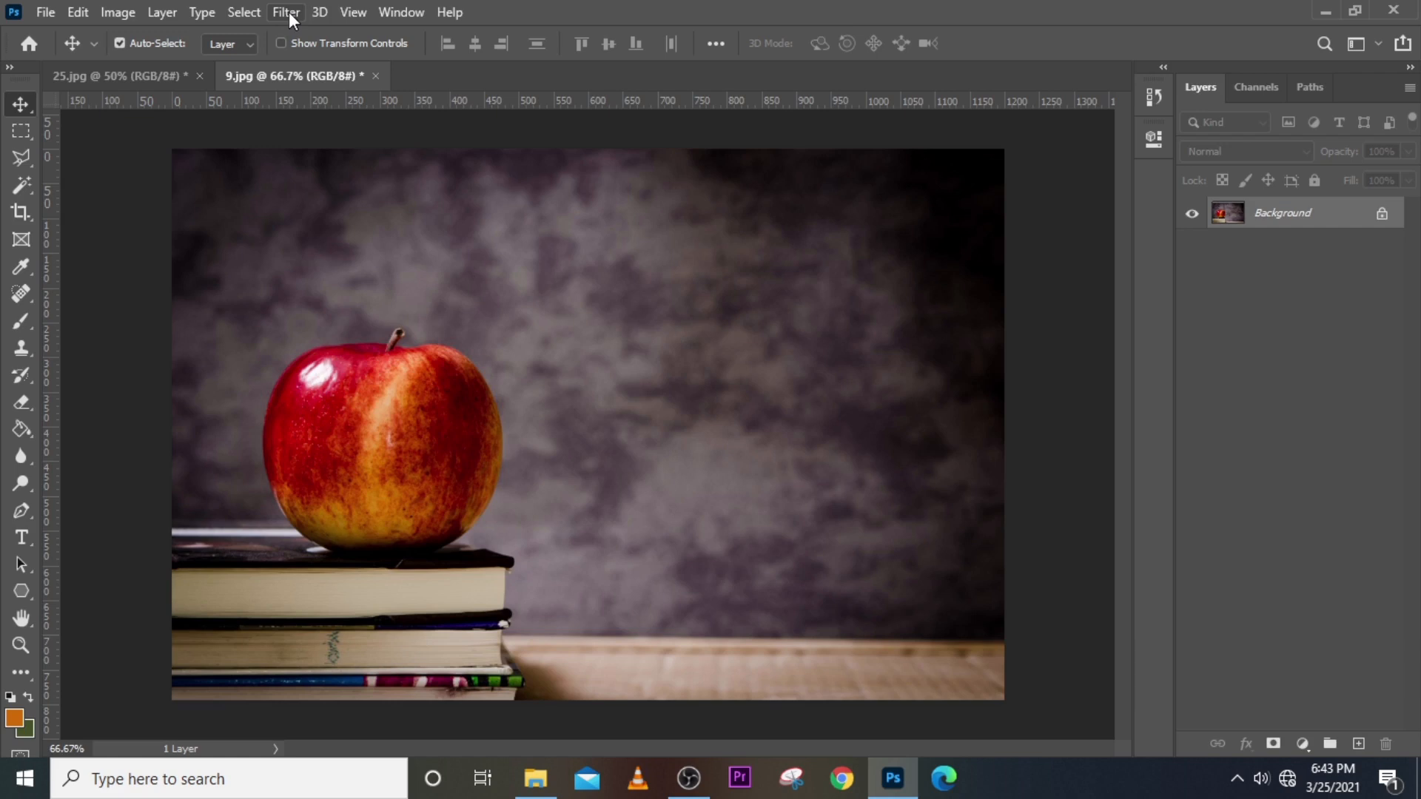
left_click(401, 12)
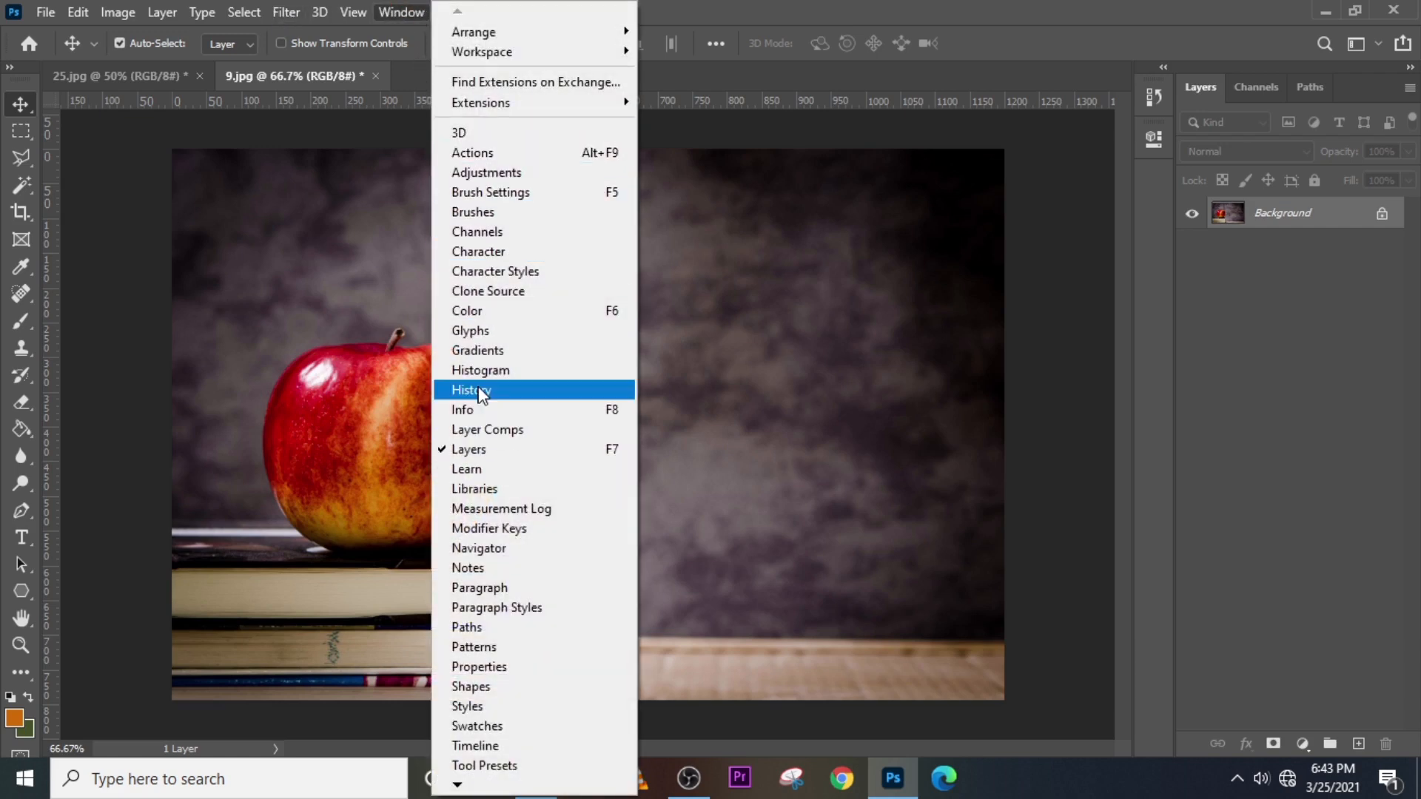
Add a Brightness/Contrast adjustment layer with Brightness raised to 36.
left_click(477, 175)
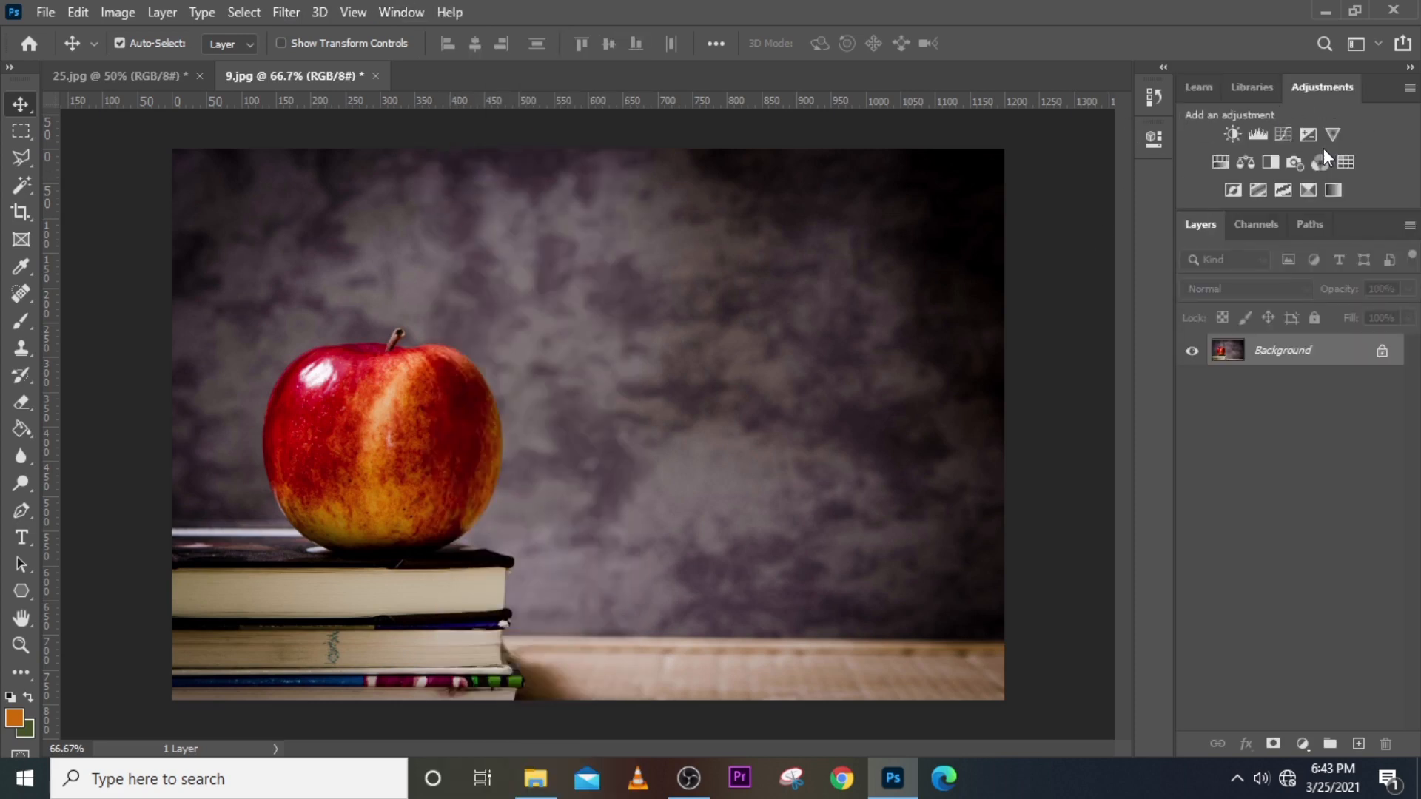
left_click(1233, 136)
left_click_drag(976, 256, 1015, 257)
Collapse the Properties panel and close the Adjustments tab group.
left_click(1094, 133)
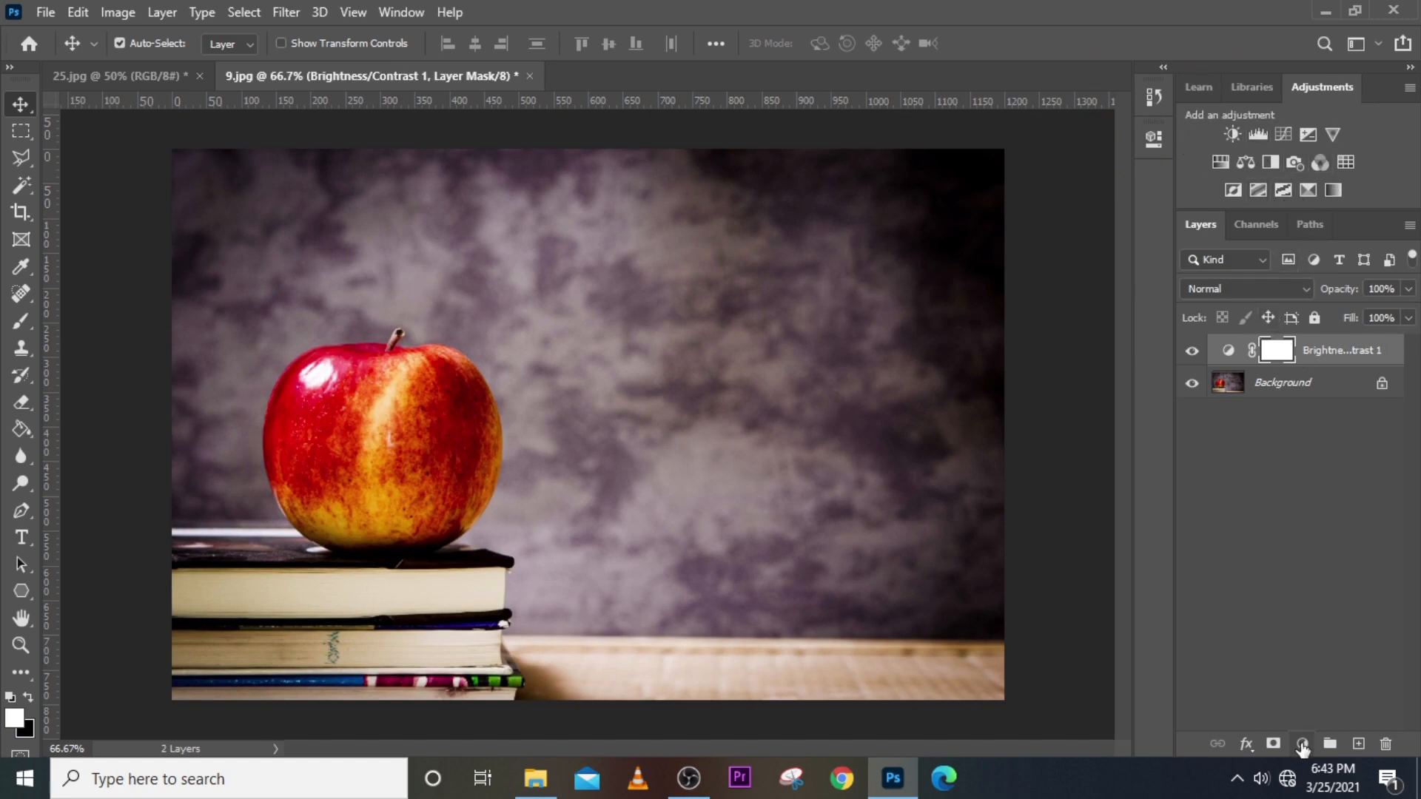
left_click(1409, 78)
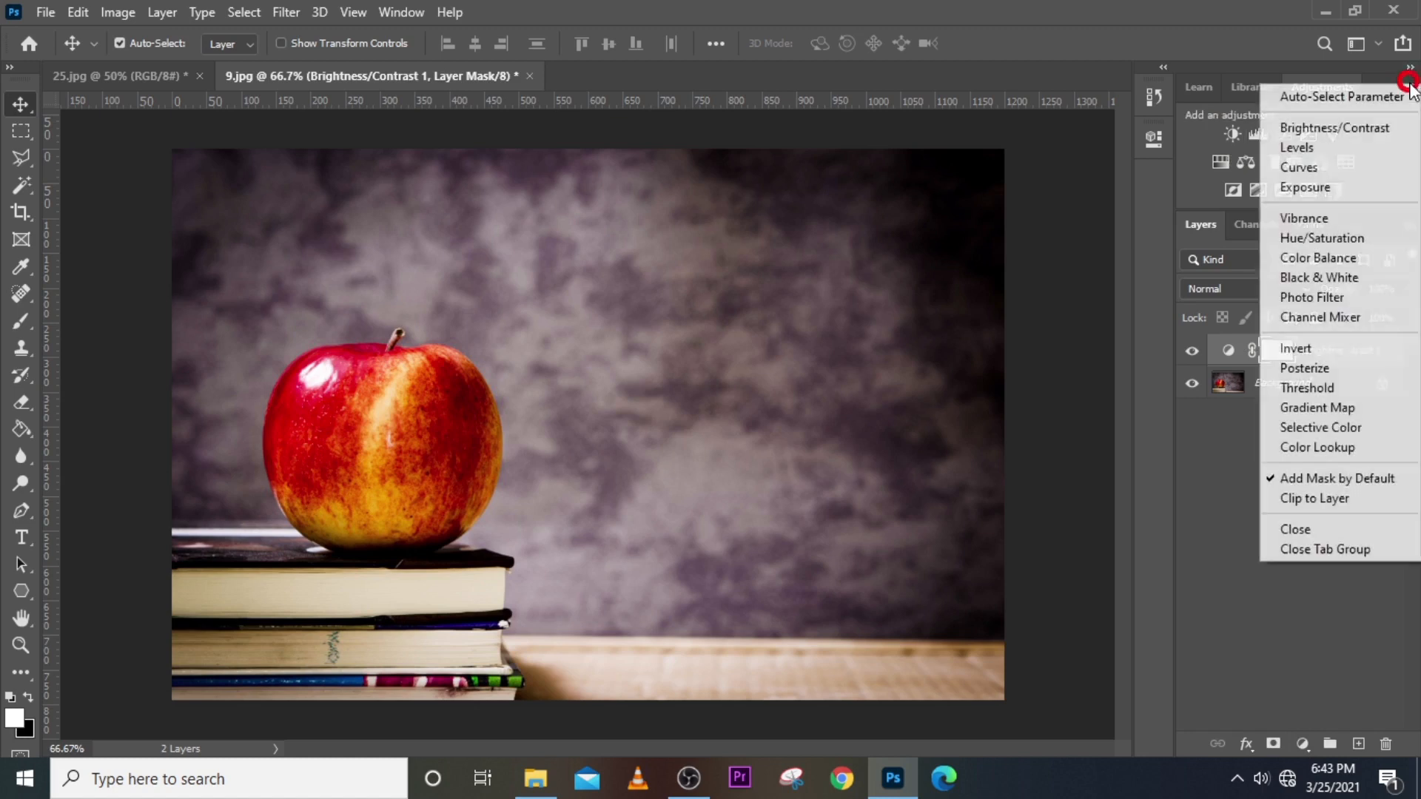
left_click(1296, 551)
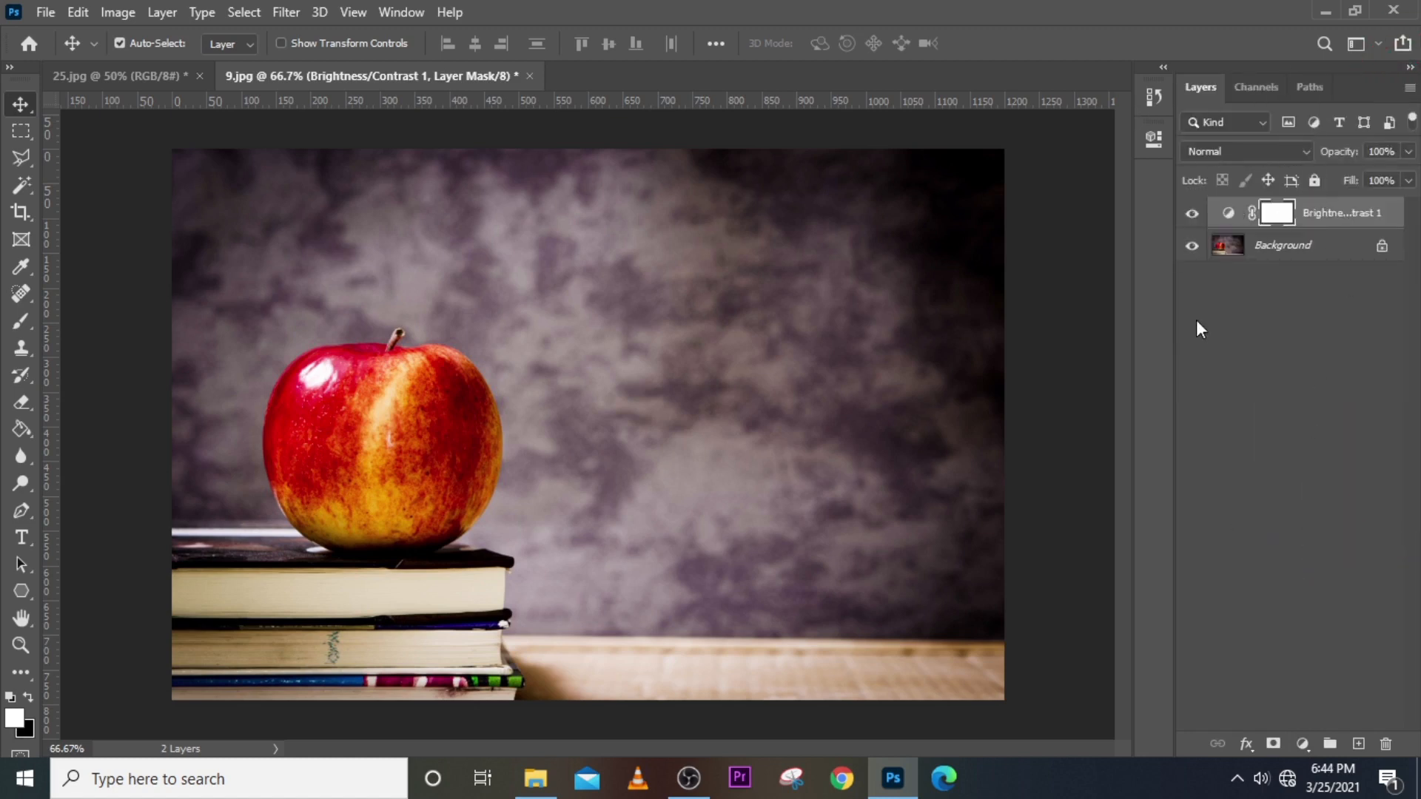
Delete the Brightness/Contrast 1 layer mask.
left_click(1304, 746)
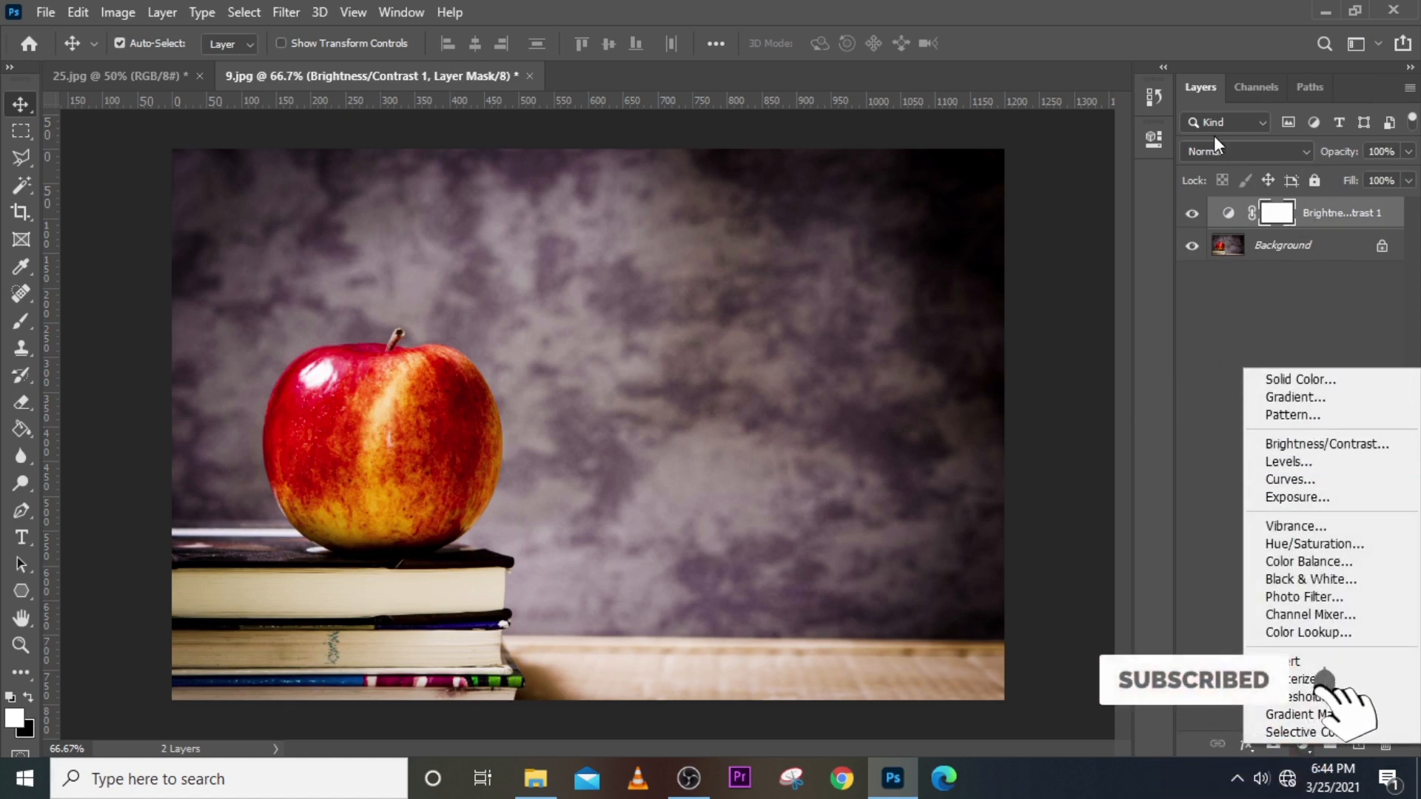
left_click(1170, 3)
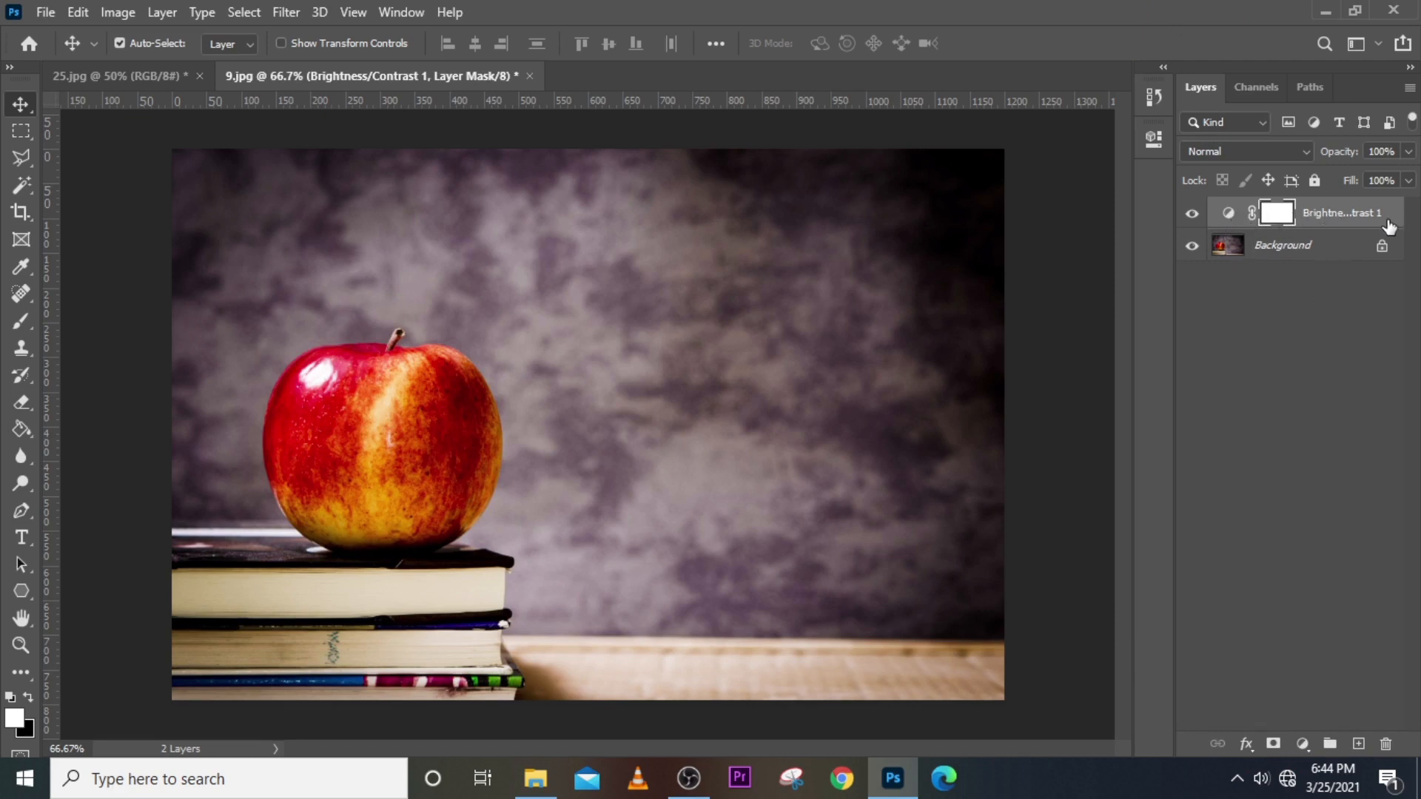
left_click(1385, 744)
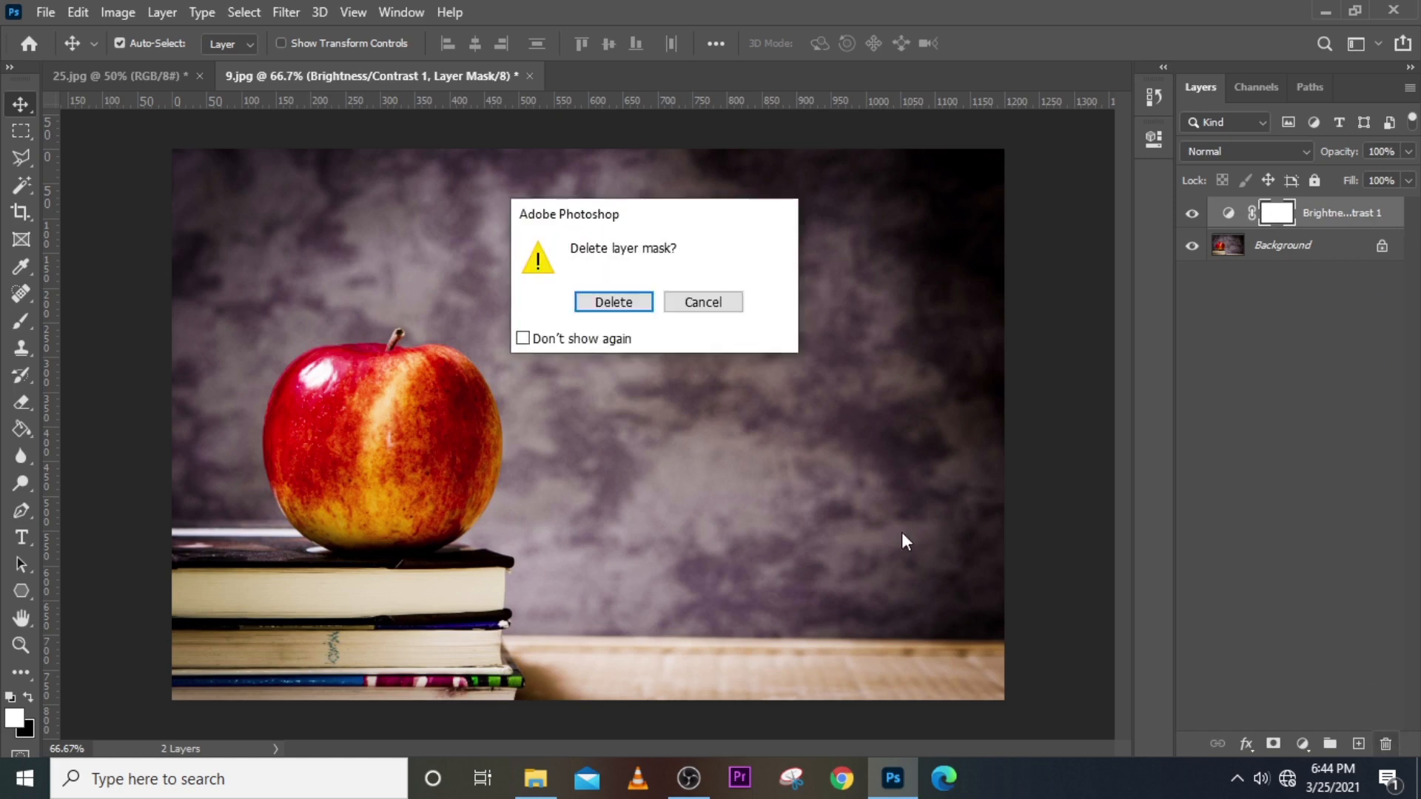
left_click(614, 303)
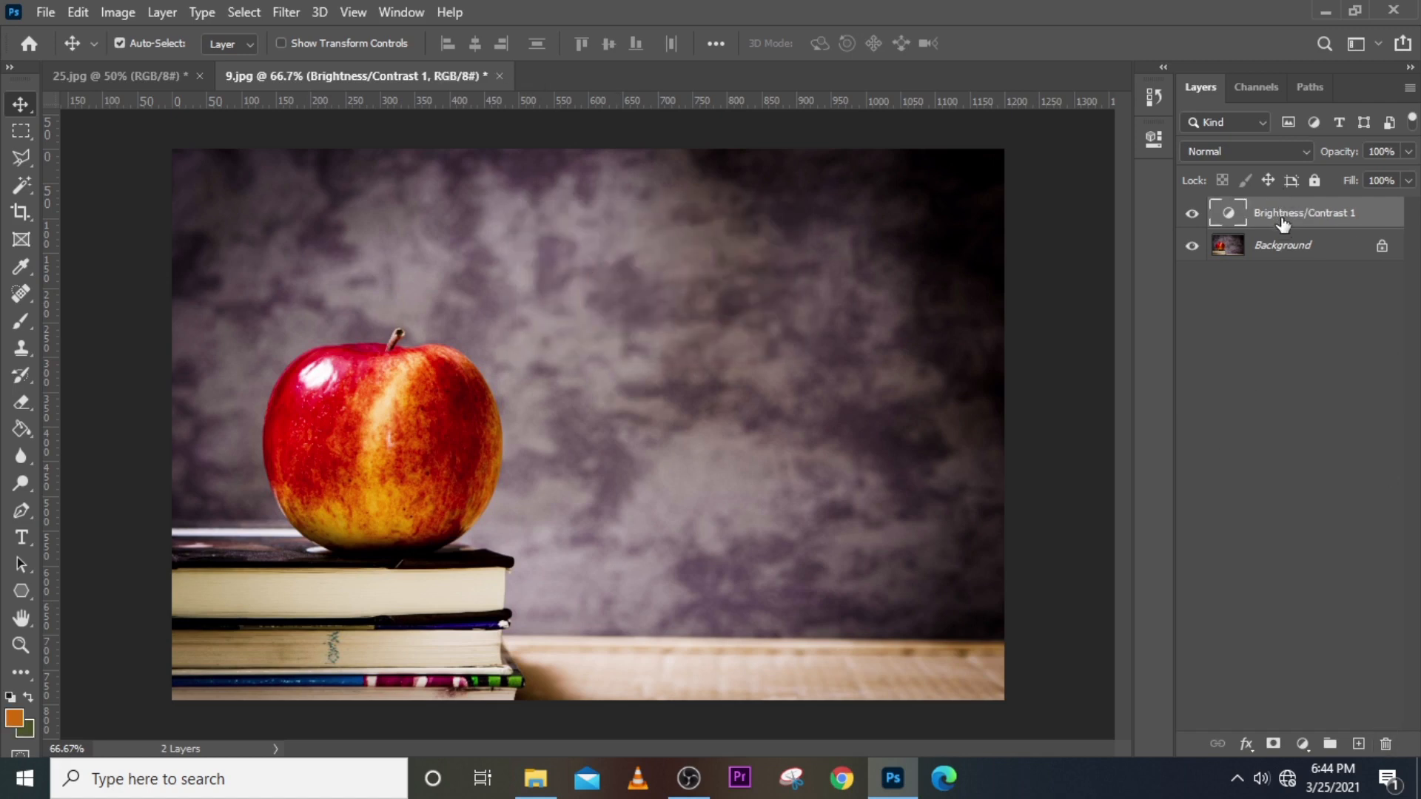
Delete the Brightness/Contrast 1 layer, undoing and then redoing the deletion.
left_click(1385, 744)
left_click(603, 305)
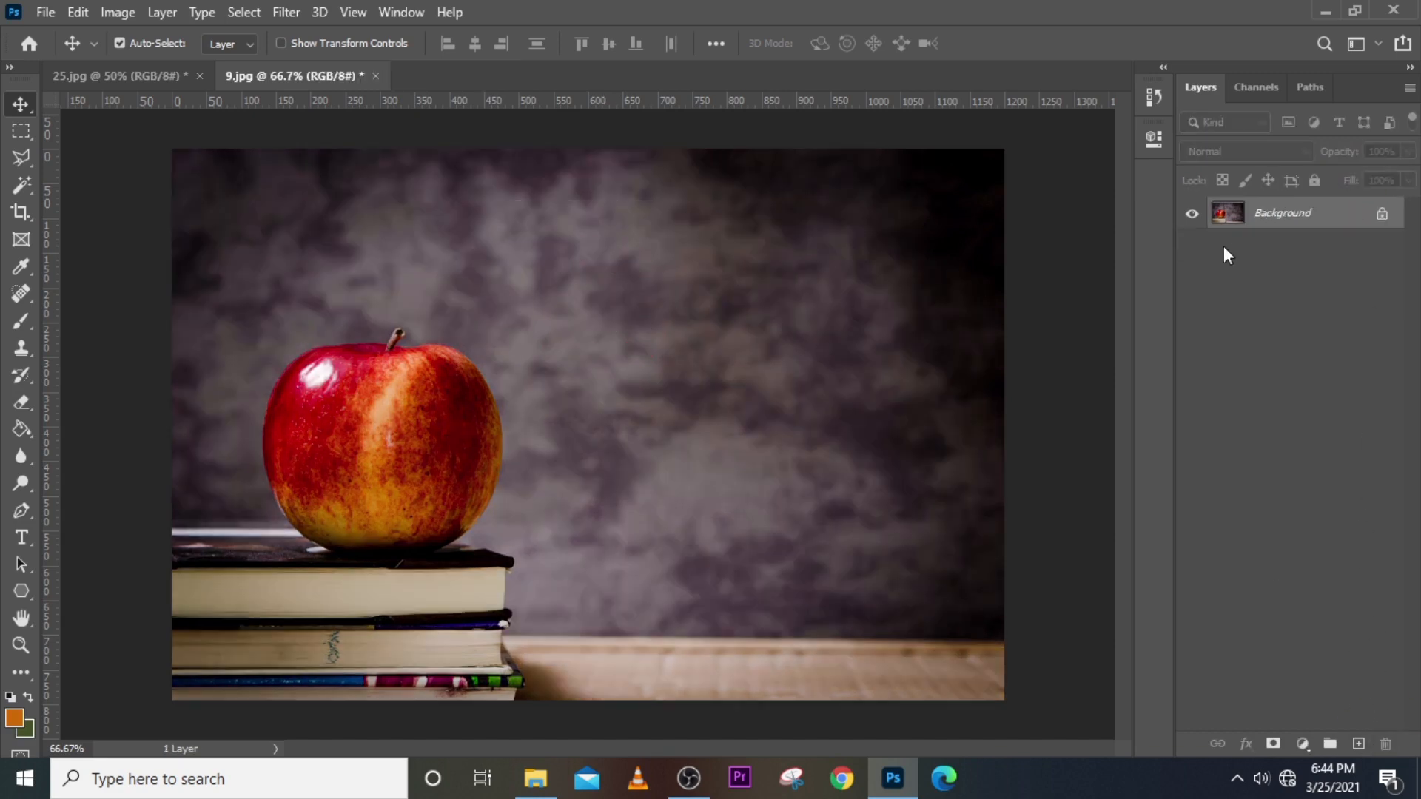
key("ctrl+z")
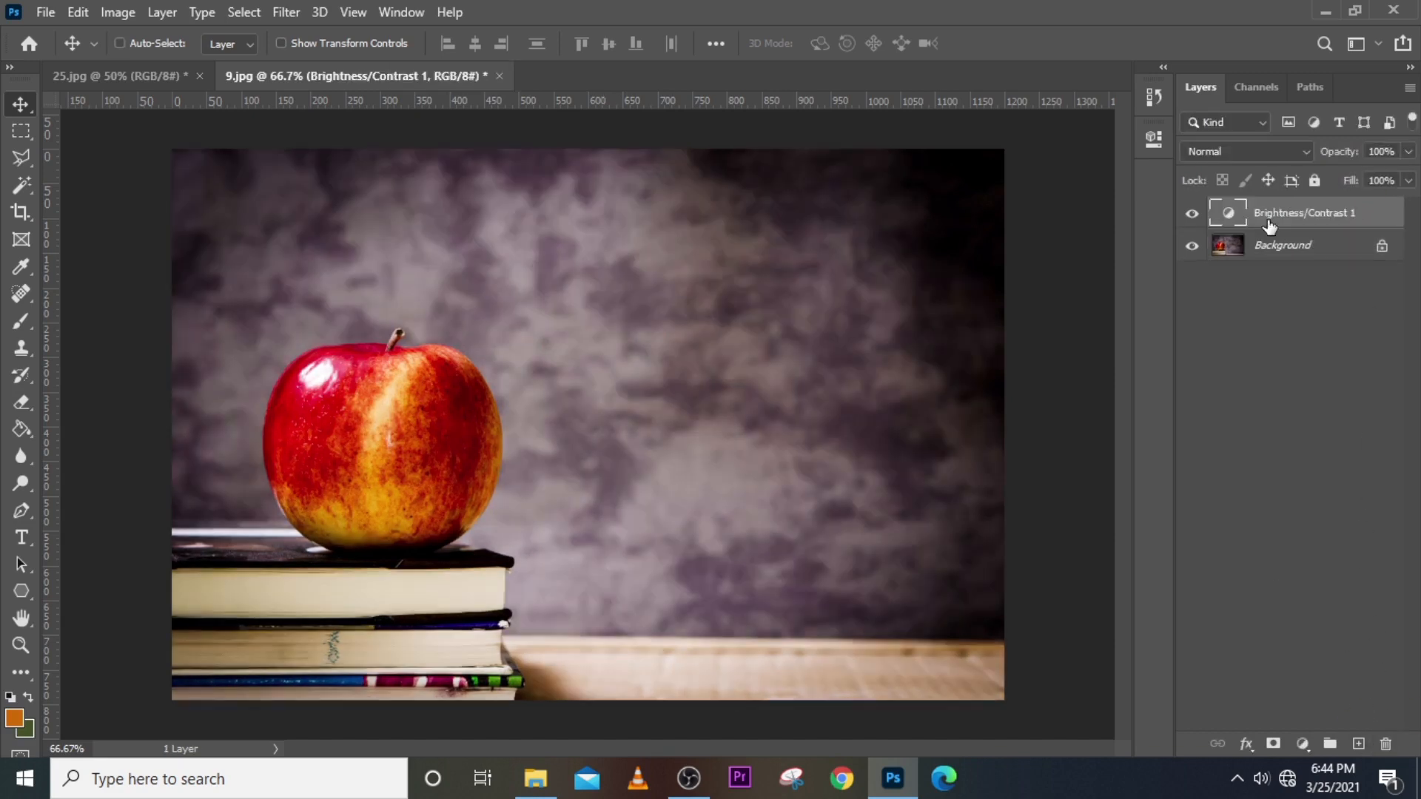
left_click(1377, 220)
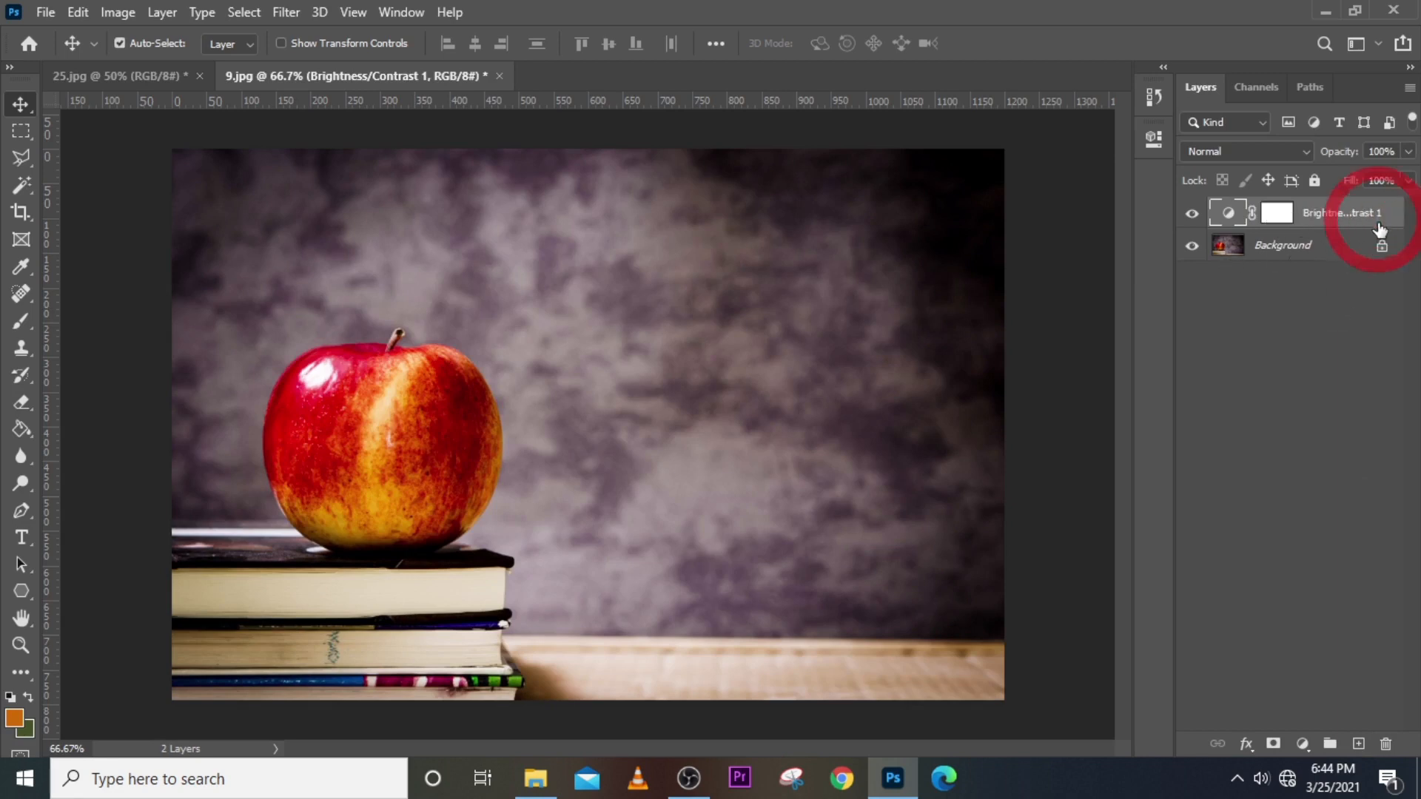
left_click_drag(1344, 220, 1385, 749)
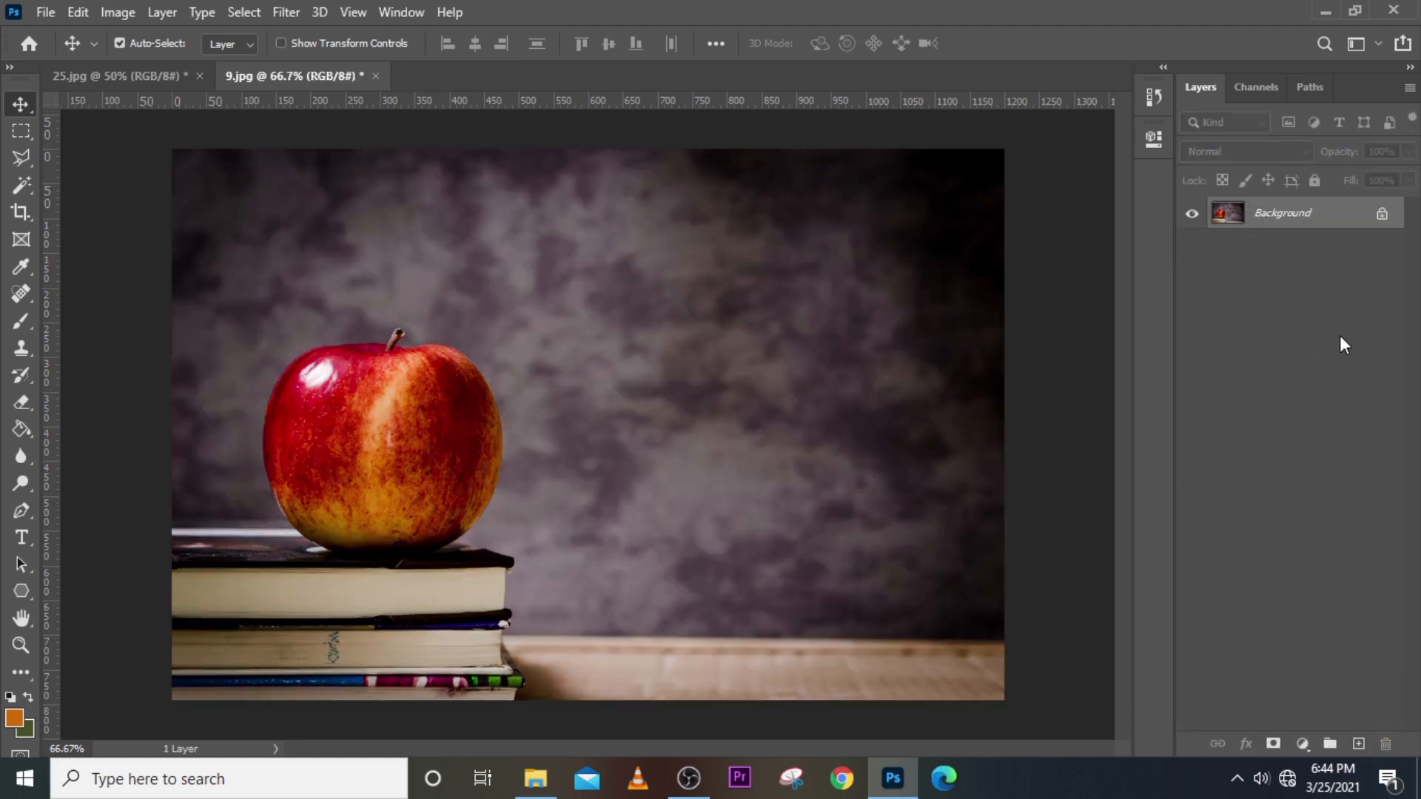
key("ctrl+z")
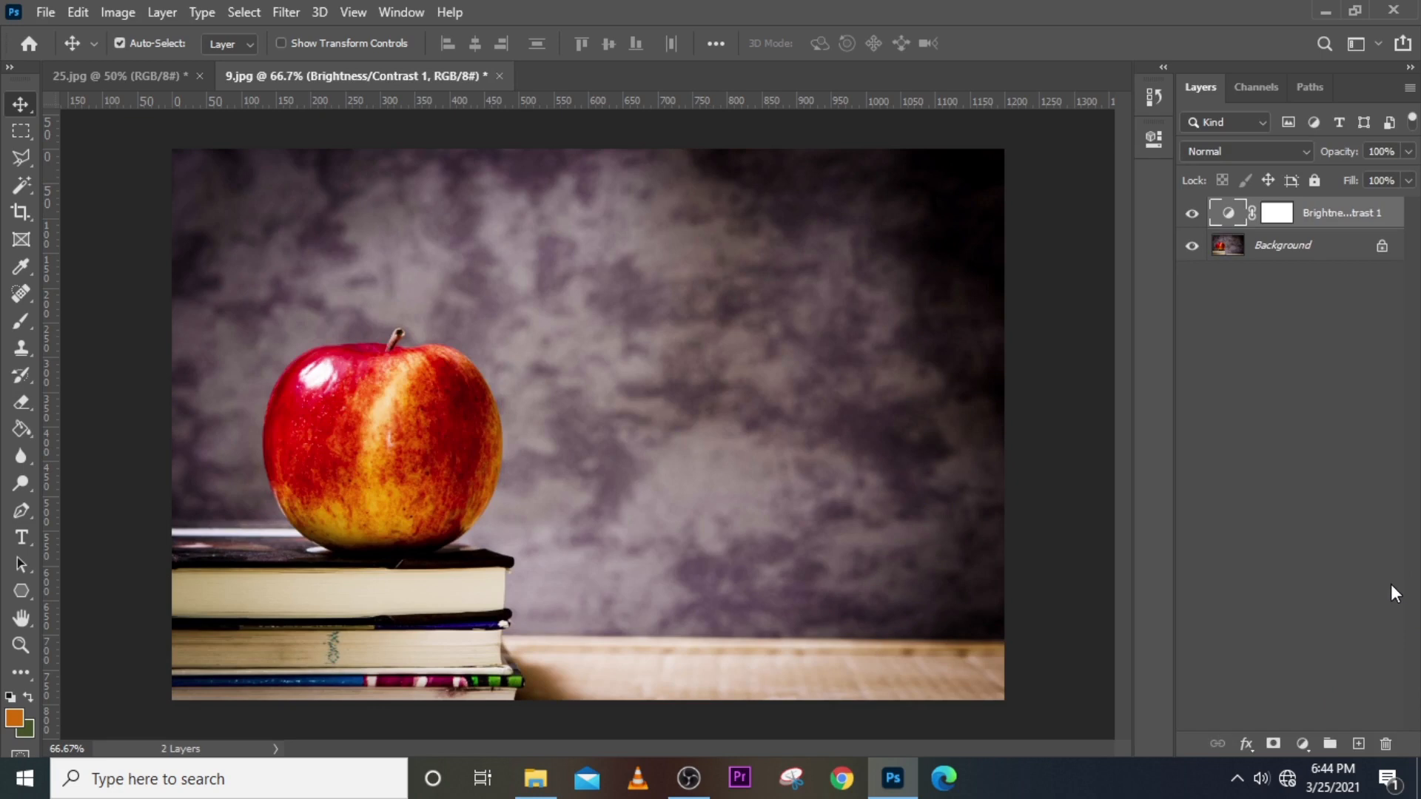
key("ctrl+shift+z")
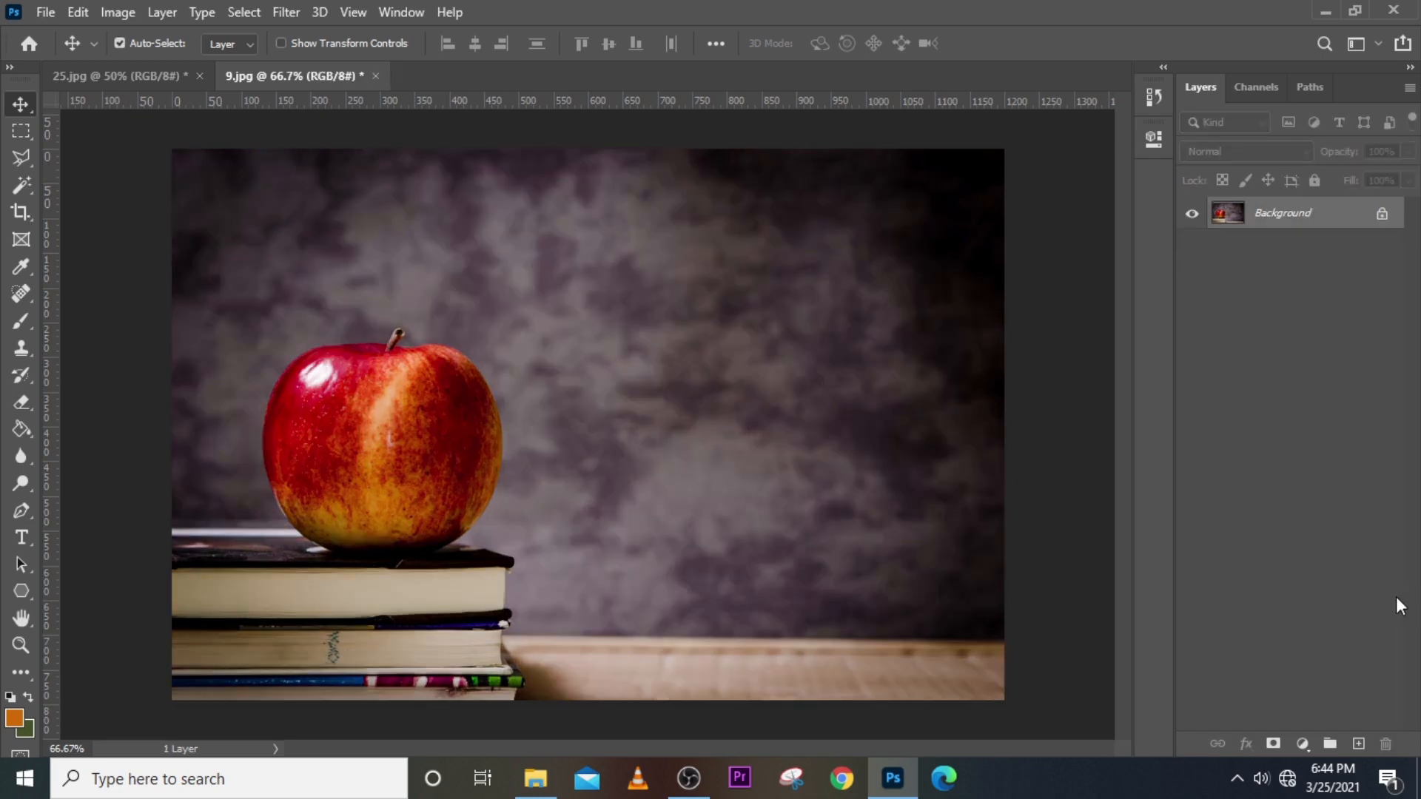
Place image 6 into 9.jpg and give its layer a new name.
left_click(879, 789)
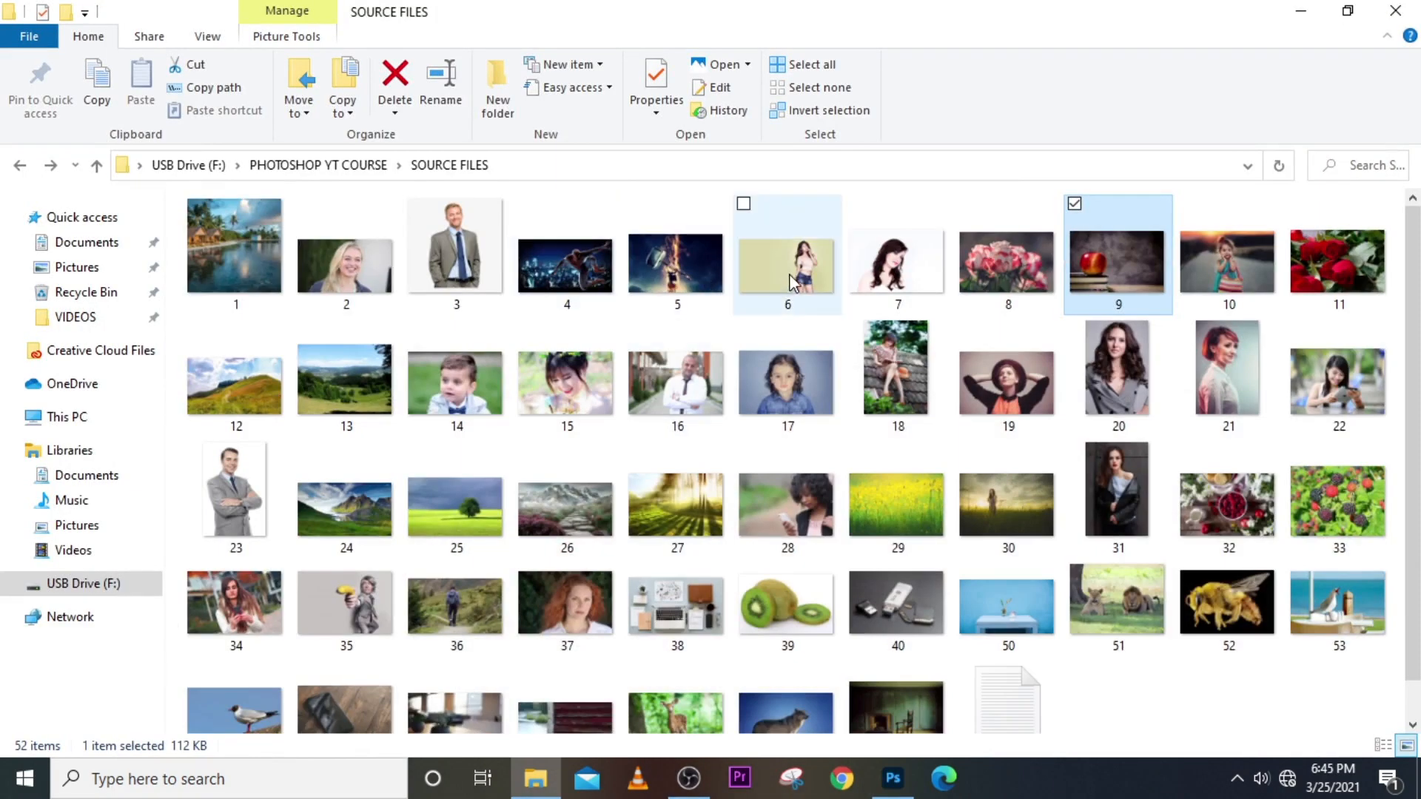
left_click_drag(790, 284, 756, 513)
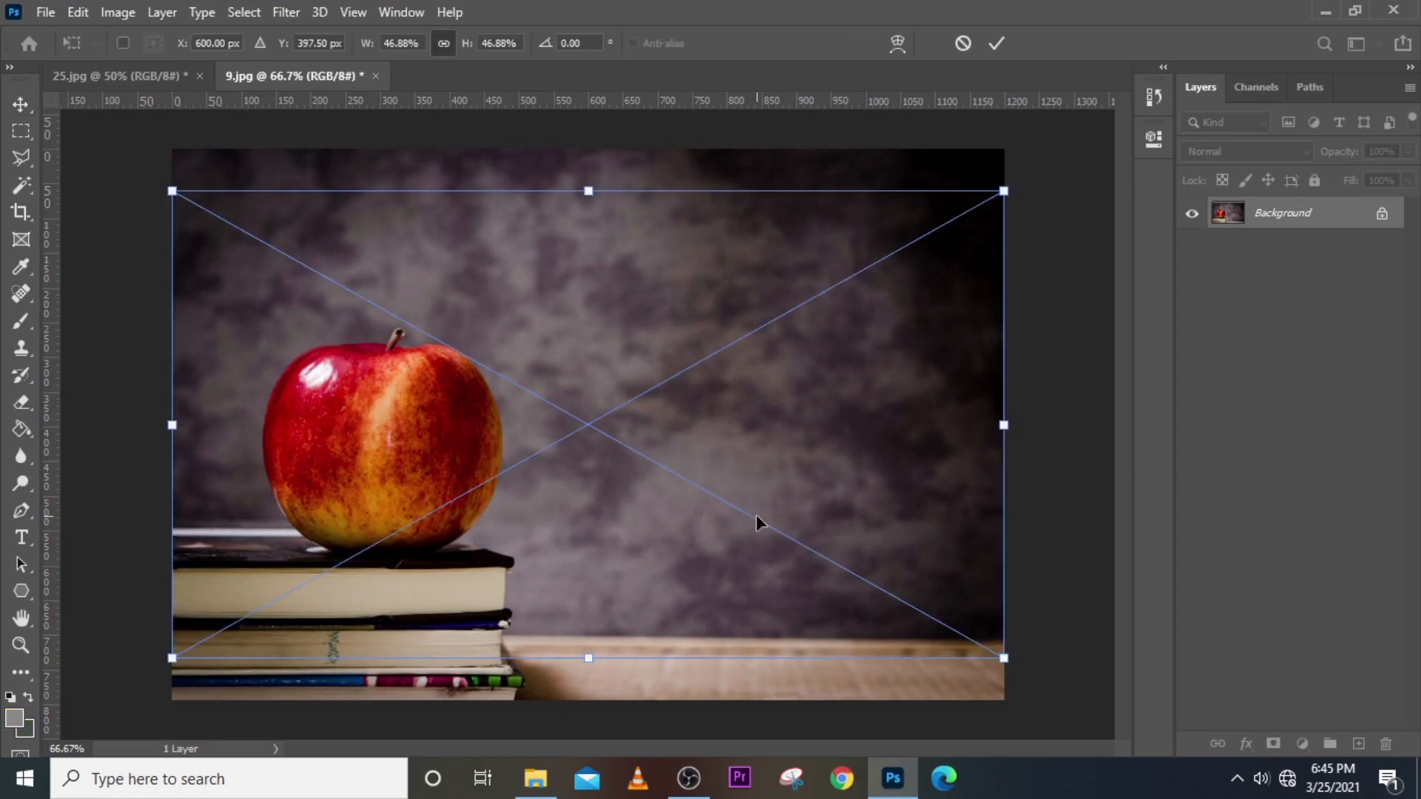
key("Return")
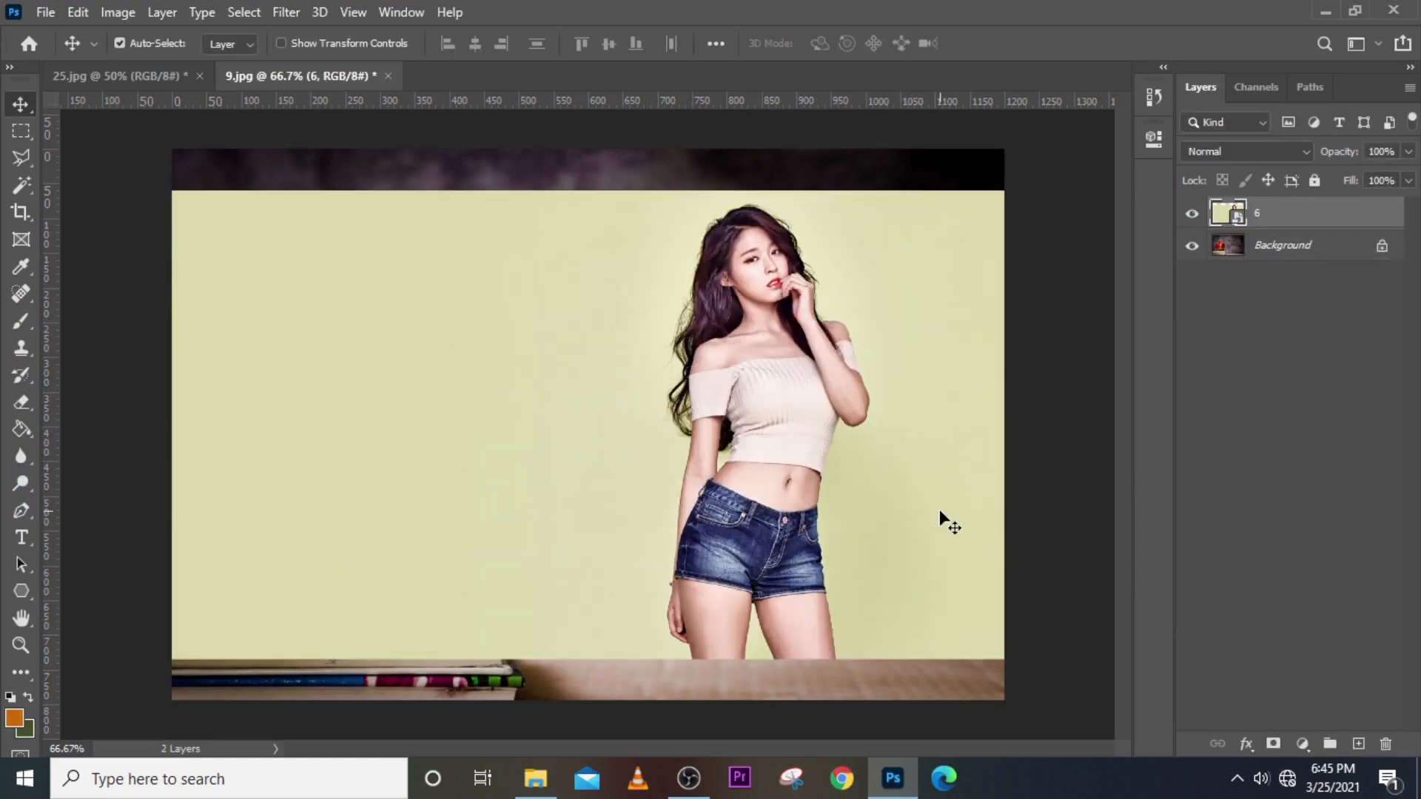
double_click(1259, 215)
key("Return")
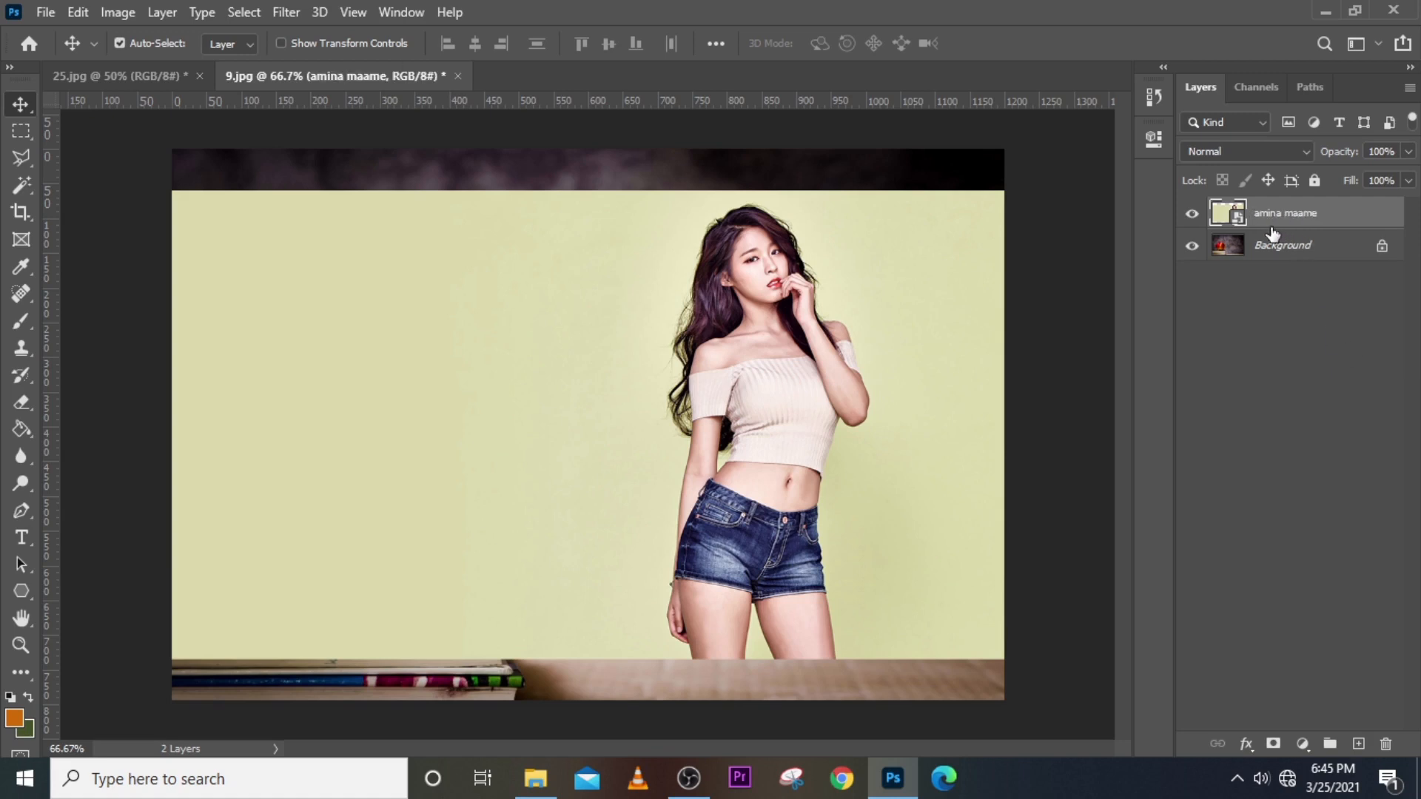
Toggle the placed layer's visibility off and on, and rename it 'cszsdgfg'.
left_click(1191, 214)
left_click(1191, 213)
double_click(1281, 212)
type("cszsdgfg")
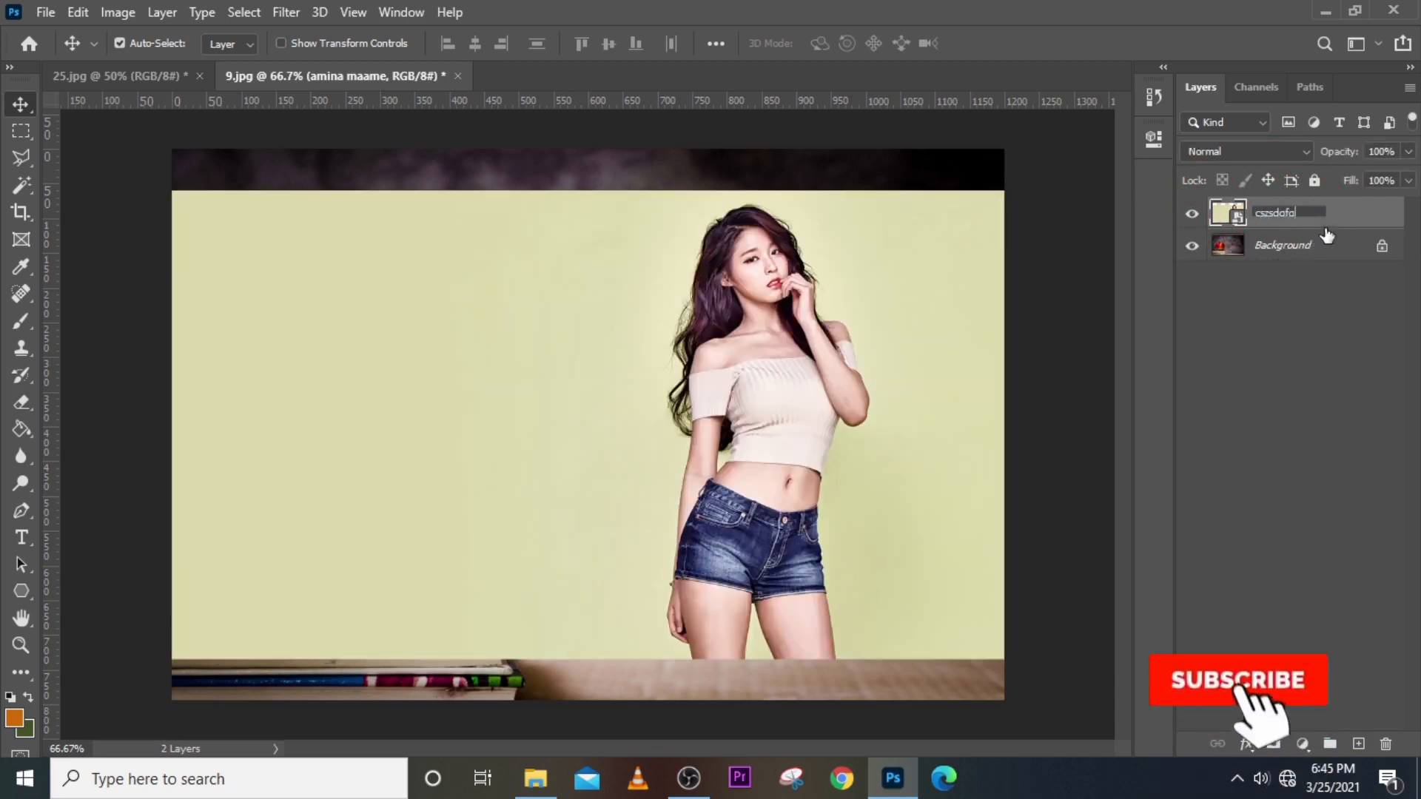
left_click(1350, 194)
Rename the layer 's\dfdfasf', then delete the placed woman photo layer.
double_click(1281, 214)
type("s\\dfdfasf")
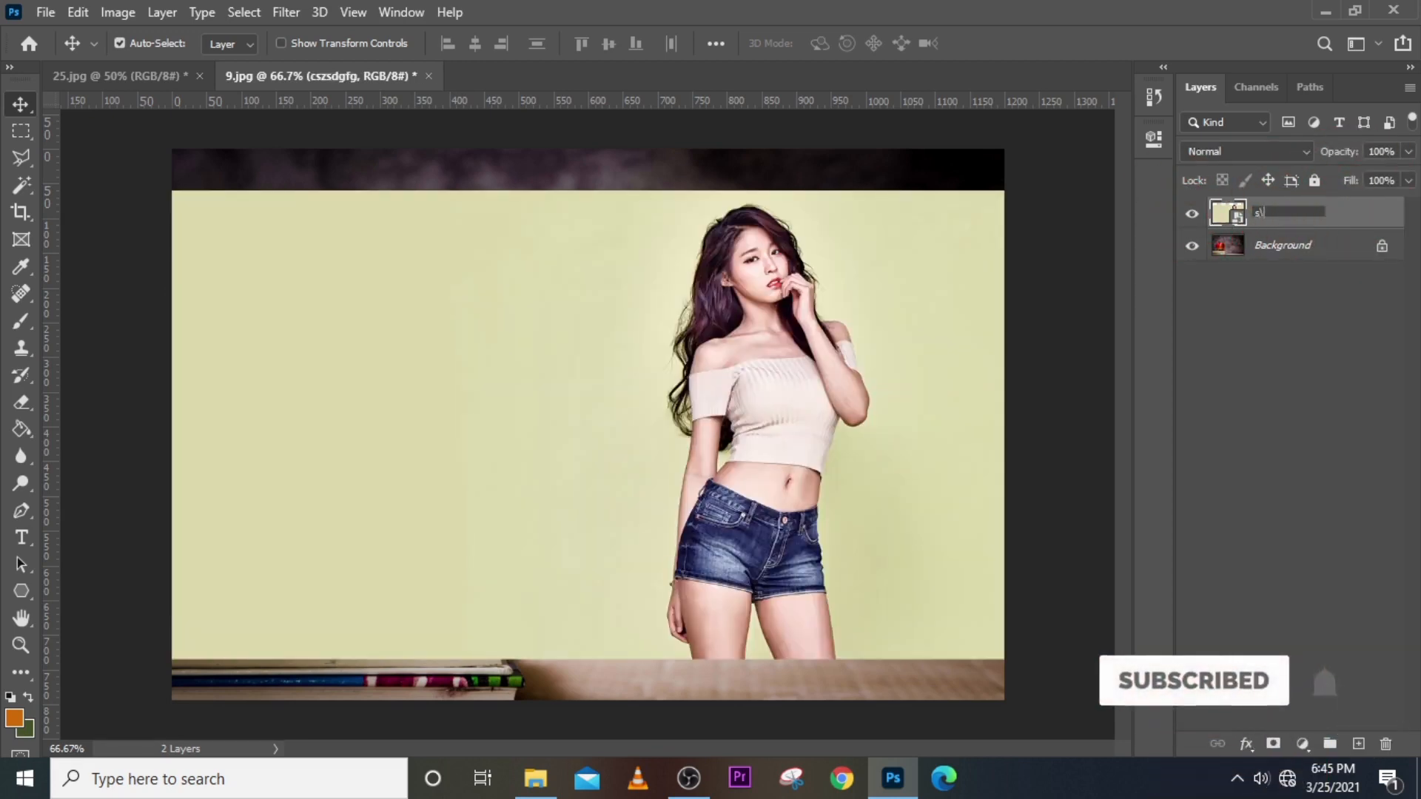
left_click(1347, 219)
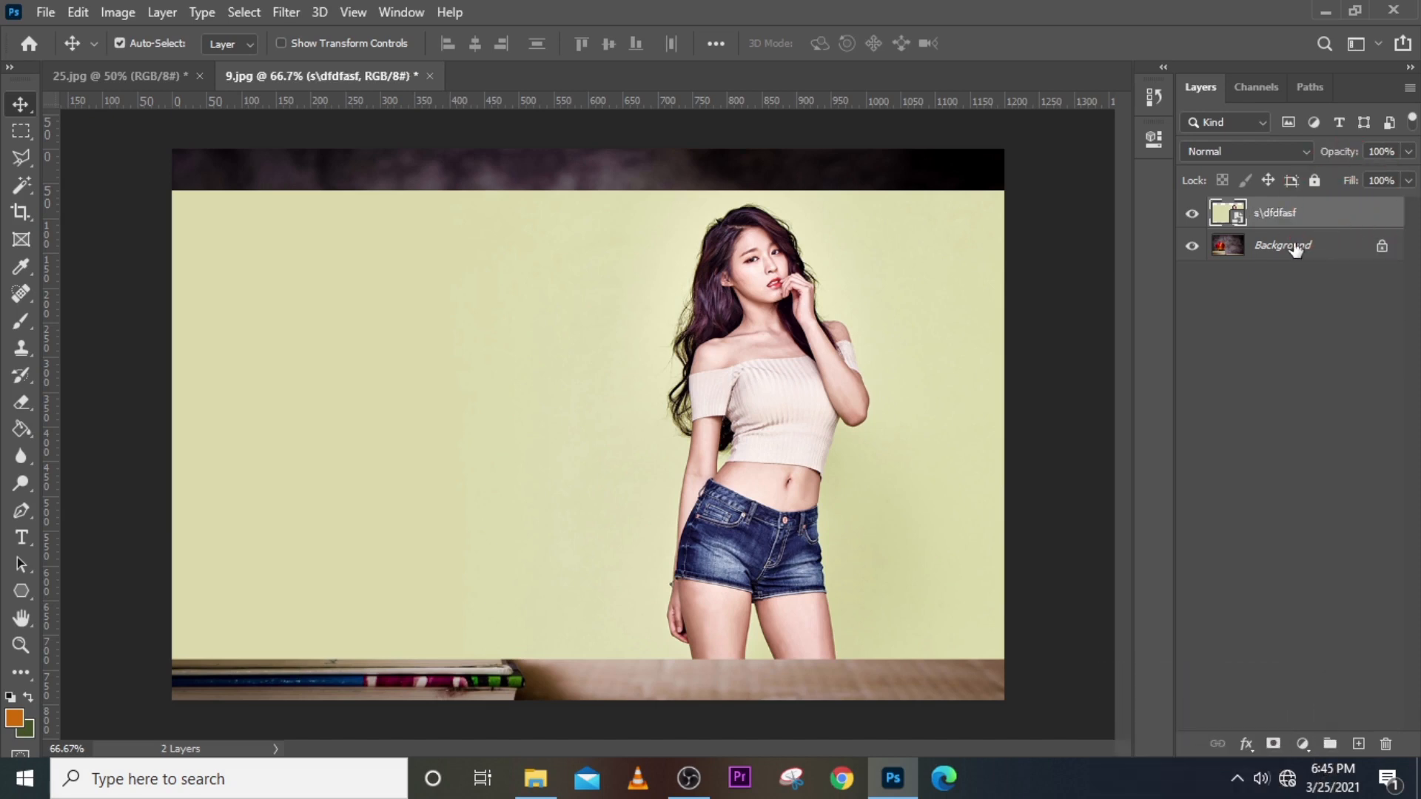
left_click_drag(1345, 223, 1386, 746)
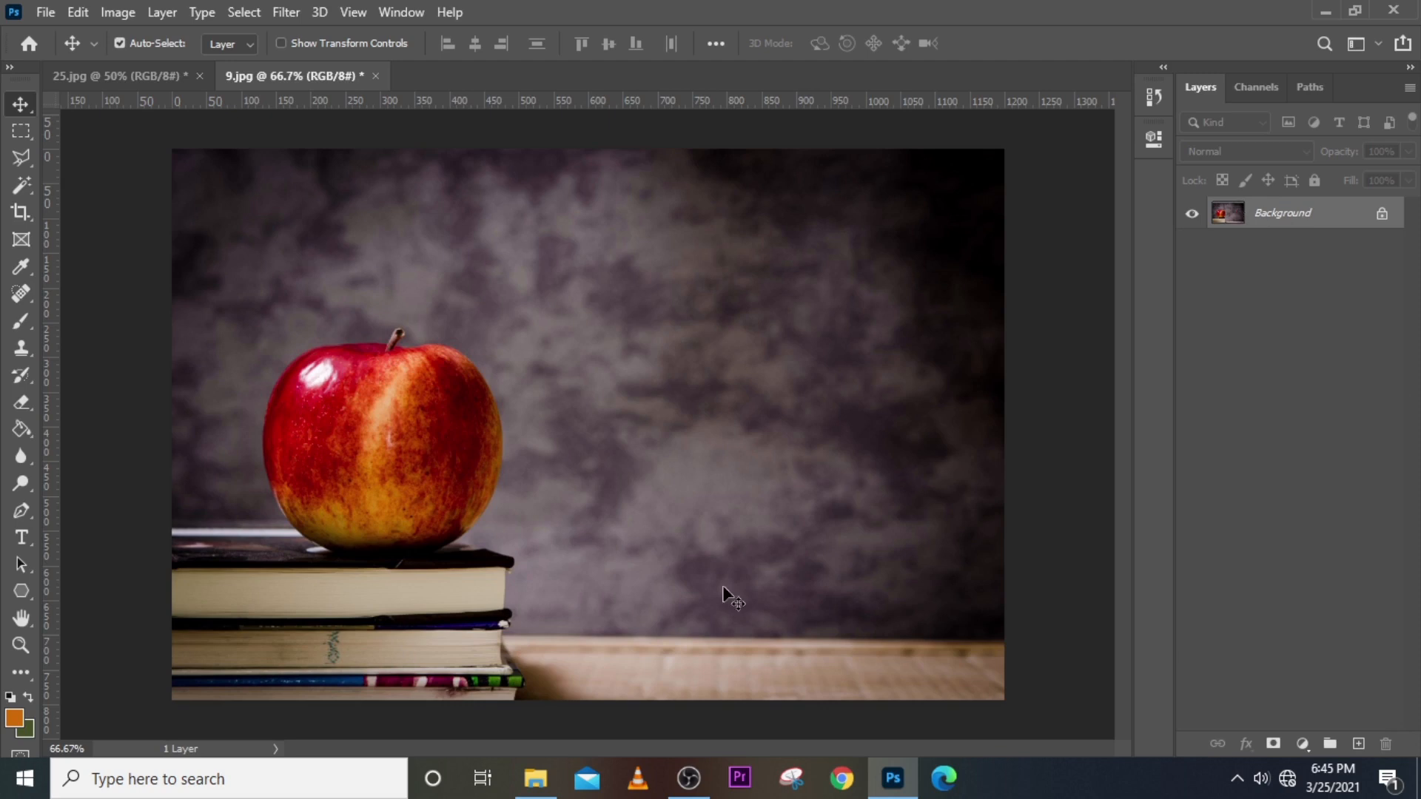
Drag photo 31 from the source folder into 9.jpg, commit it, and nudge it right of the apple.
left_click(536, 779)
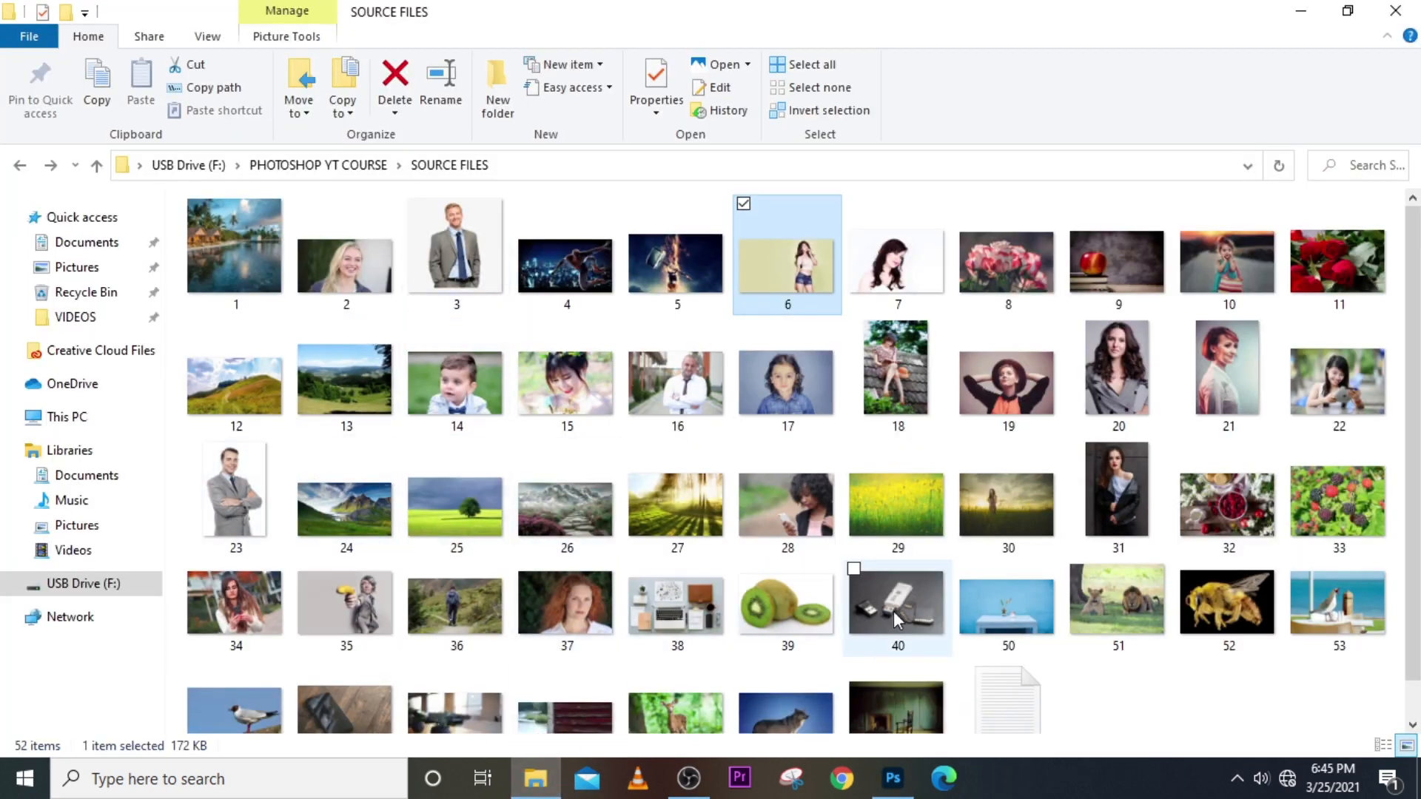
left_click(1116, 492)
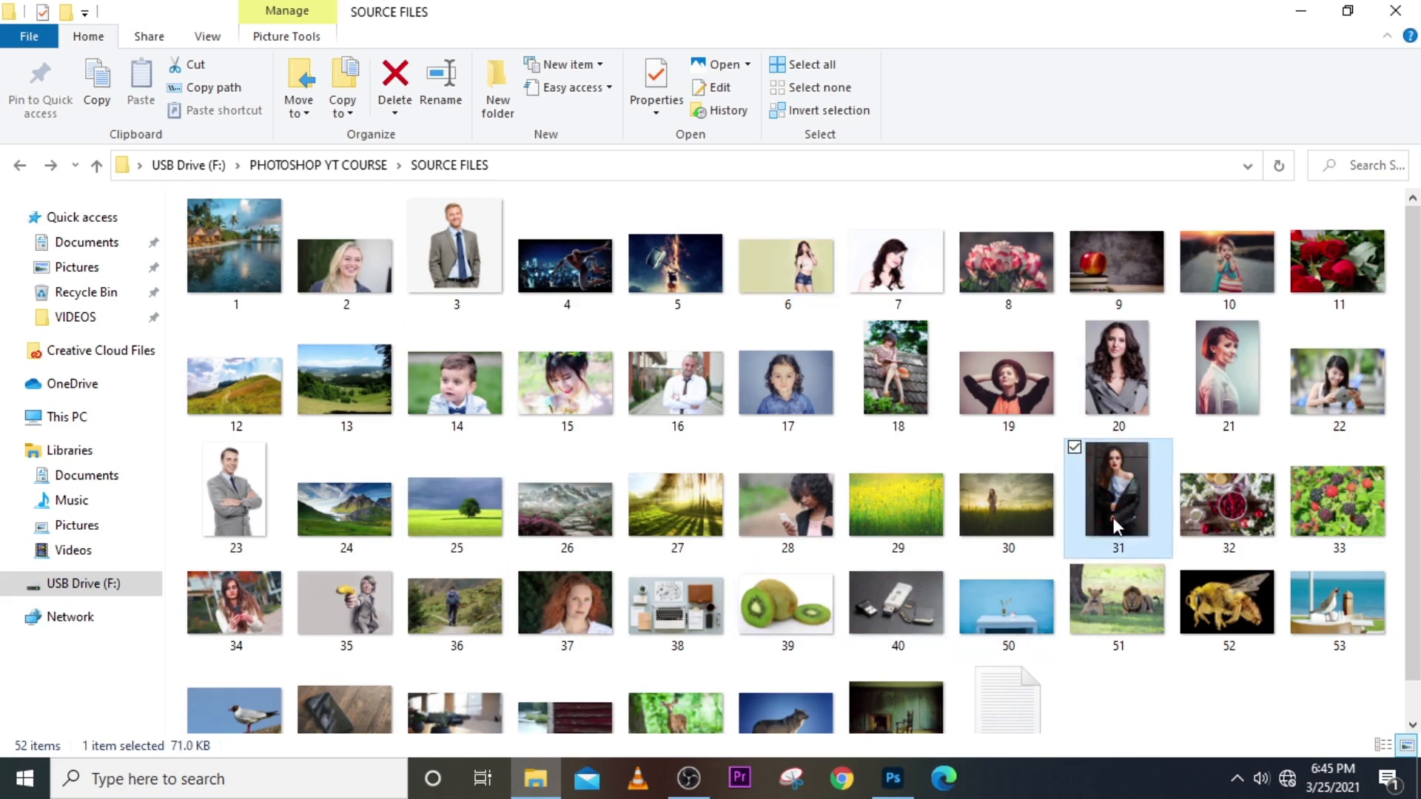
left_click_drag(1122, 540, 816, 530)
left_click_drag(722, 460, 862, 542)
key("Return")
mouse_move(847, 408)
left_mouse_down()
mouse_move(867, 433)
mouse_move(873, 418)
left_mouse_up()
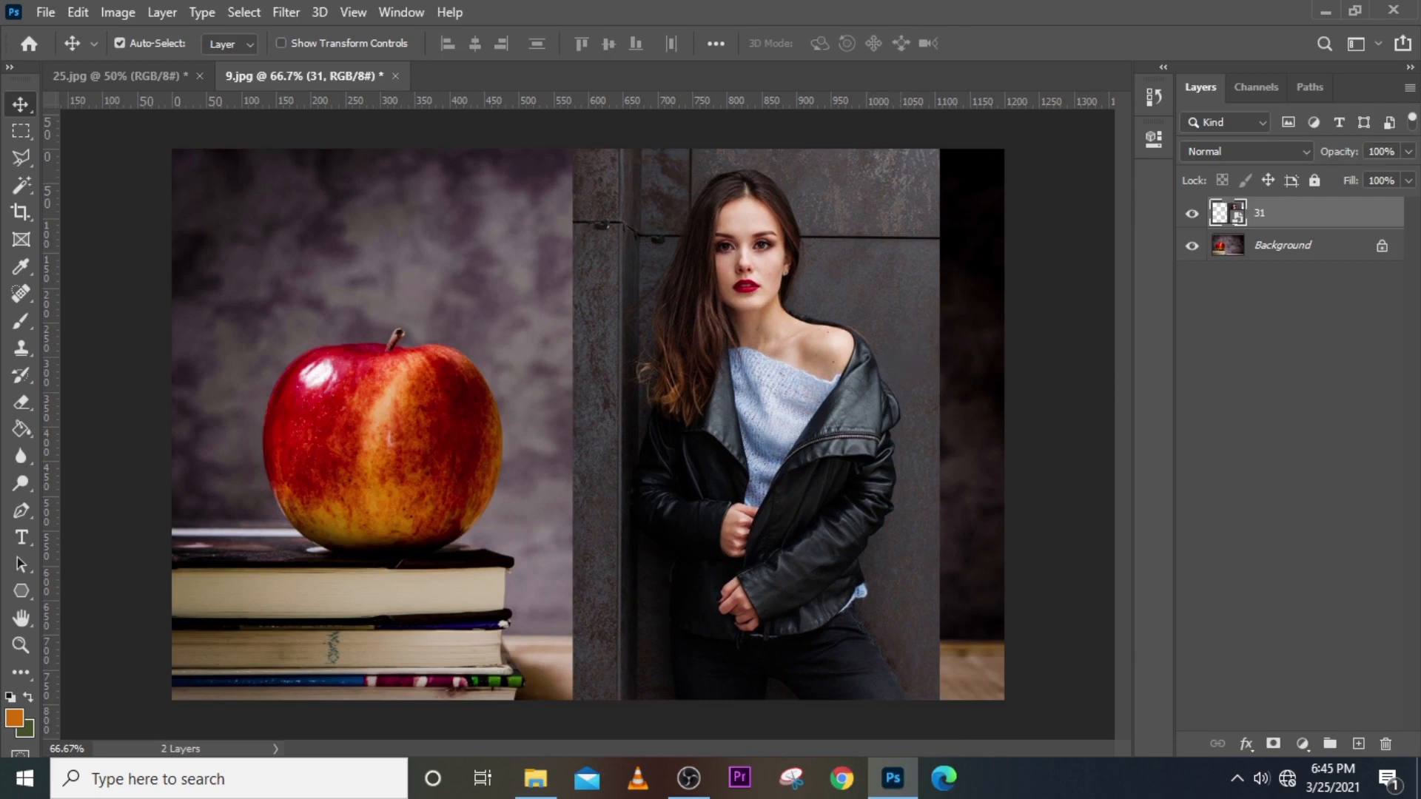
left_click(1408, 152)
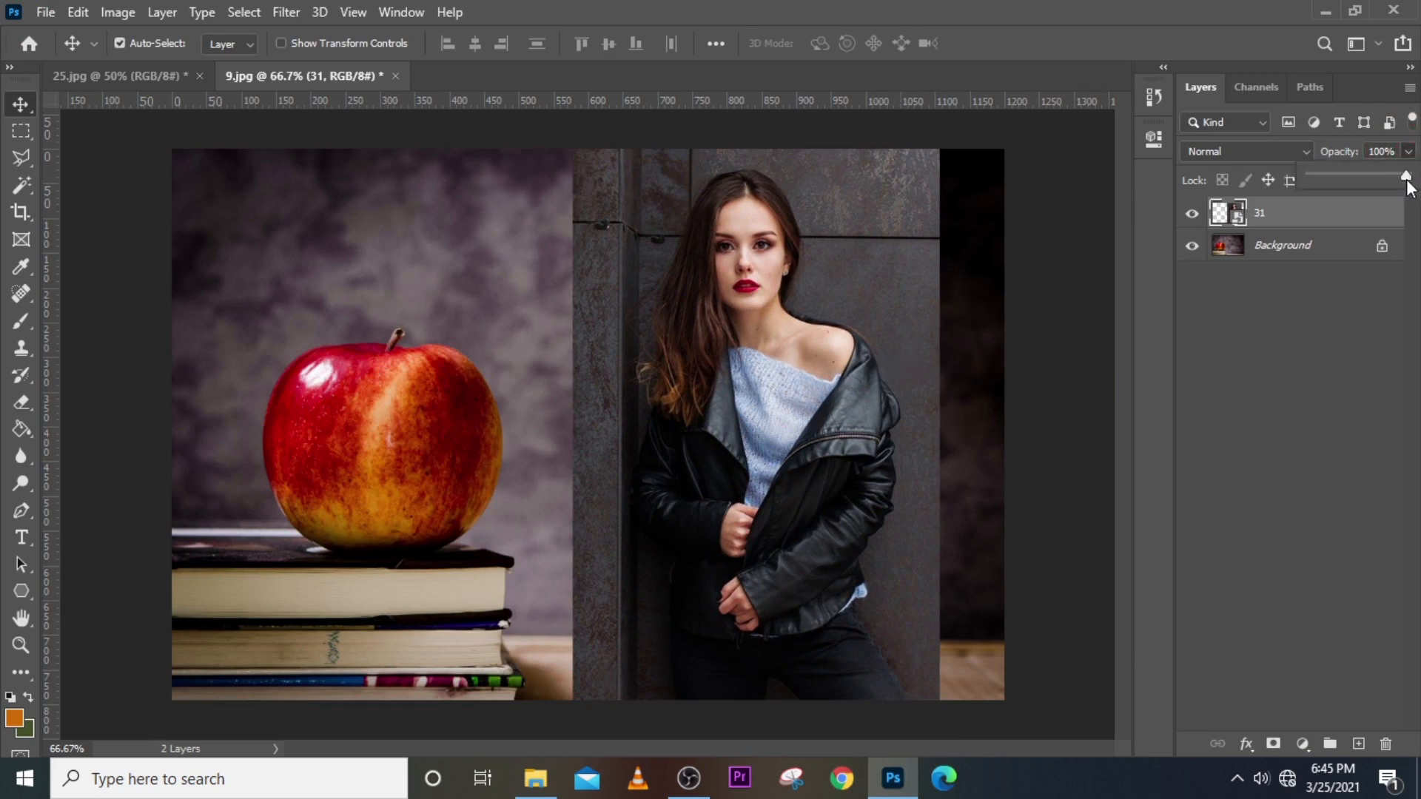
left_click(1400, 156)
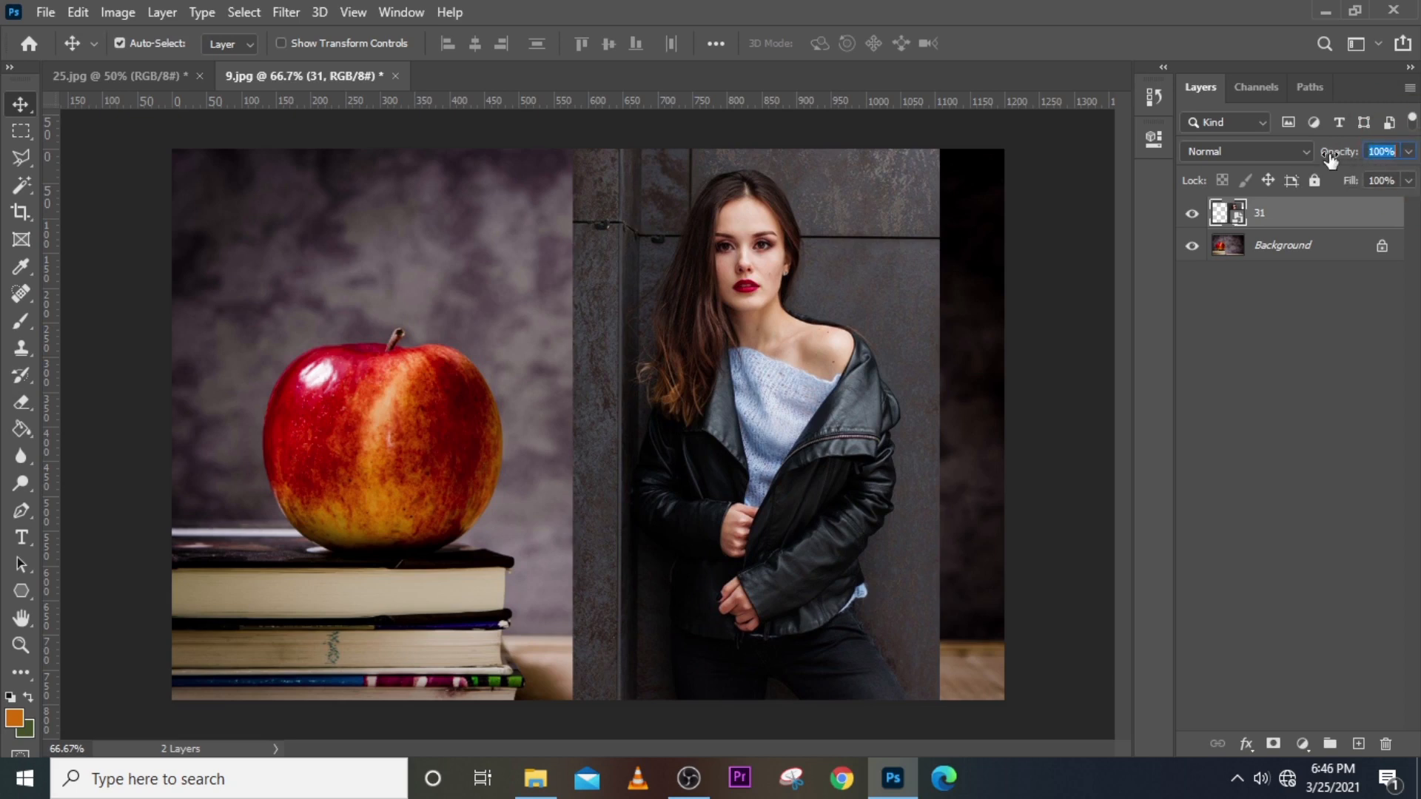
left_click(1408, 153)
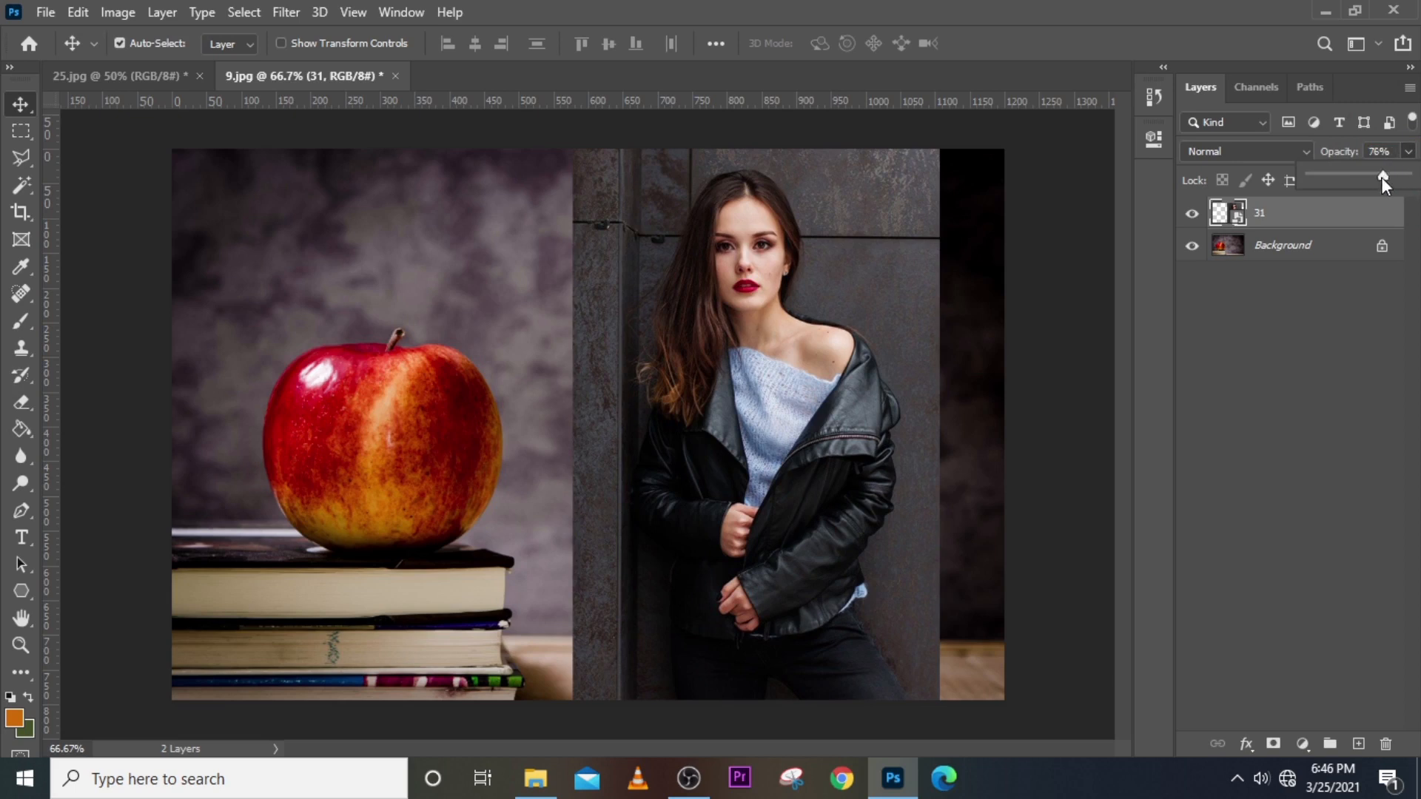
mouse_move(1380, 176)
left_mouse_down()
mouse_move(1245, 176)
mouse_move(1381, 176)
left_mouse_up()
left_click(784, 245)
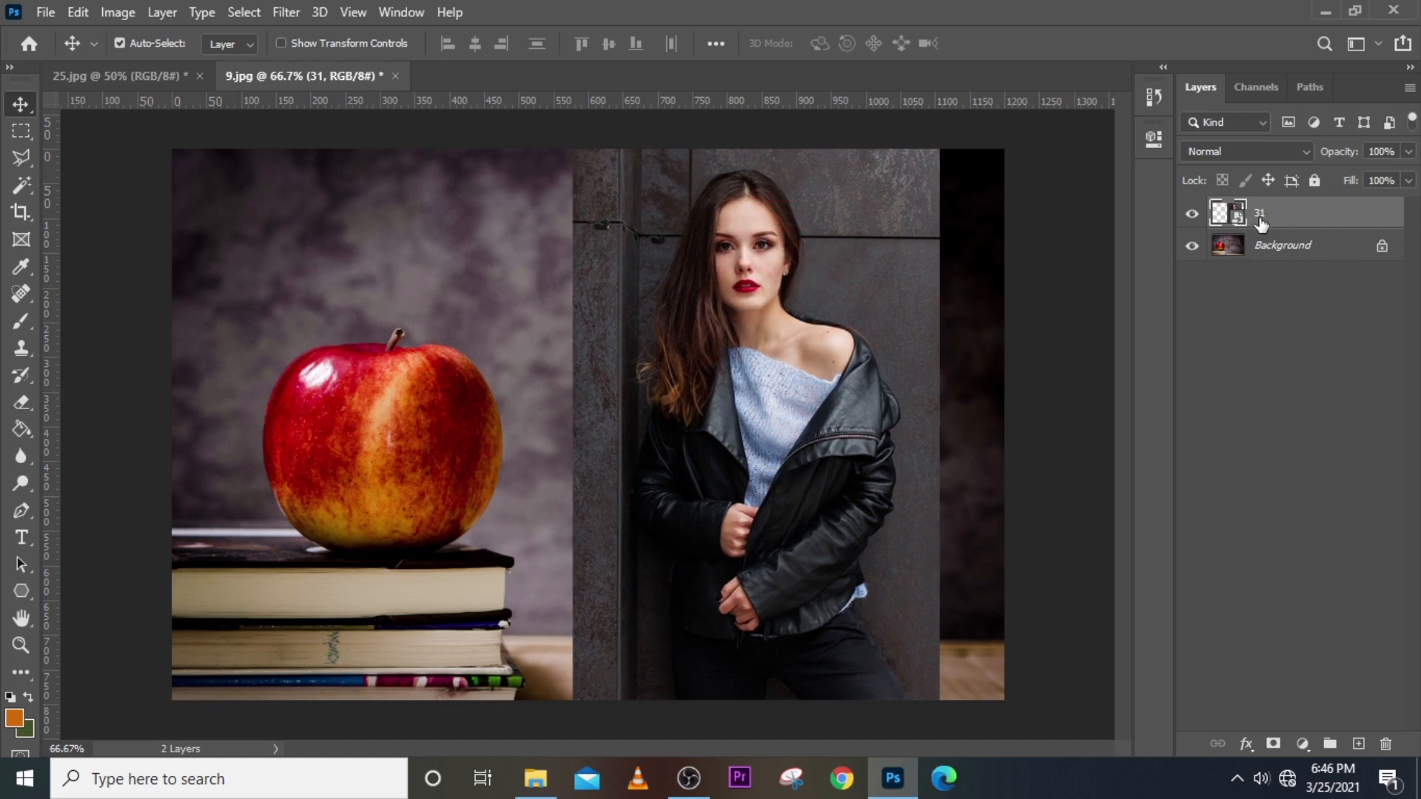
left_click(1299, 212)
left_click(1191, 213)
left_click(1191, 213)
left_click(1408, 181)
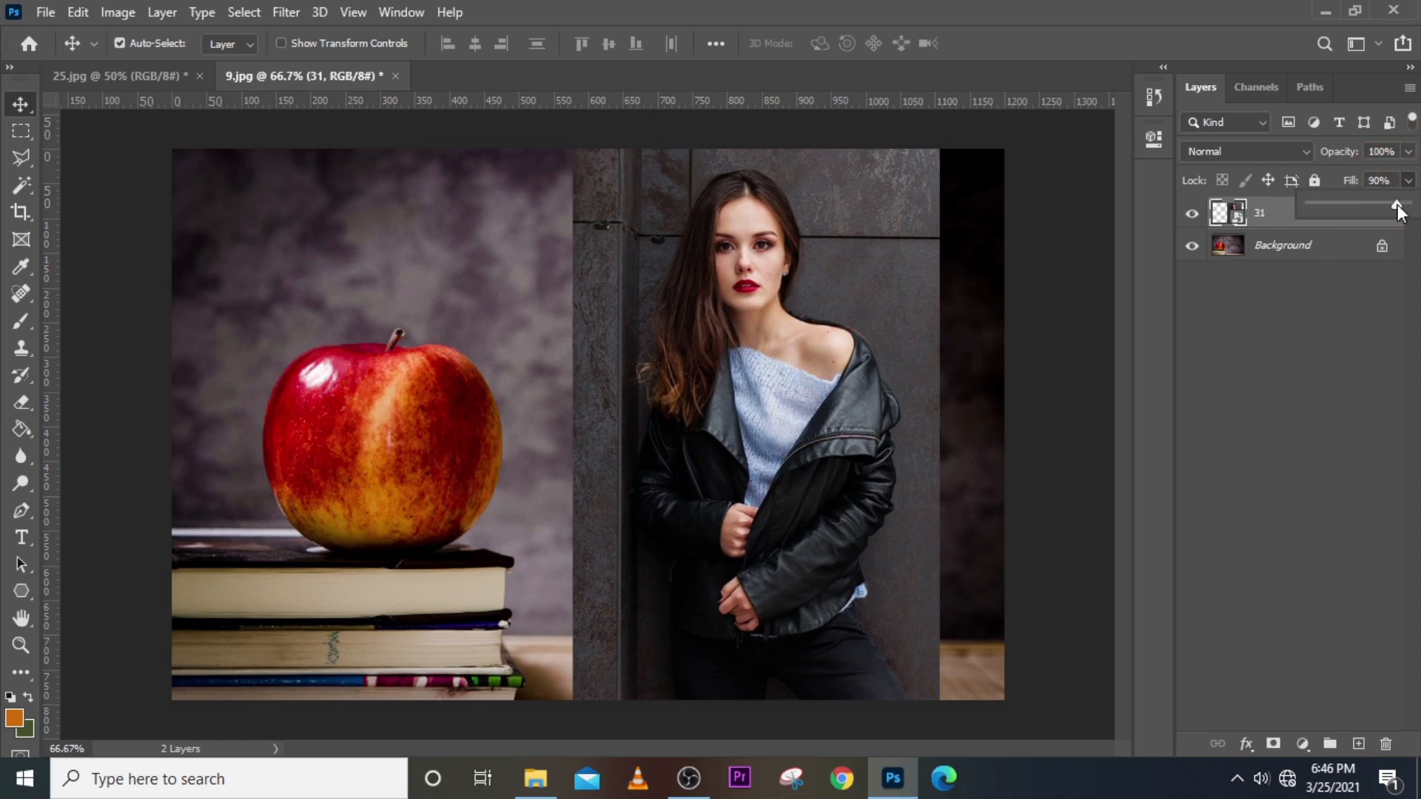
left_click_drag(1384, 205, 1307, 210)
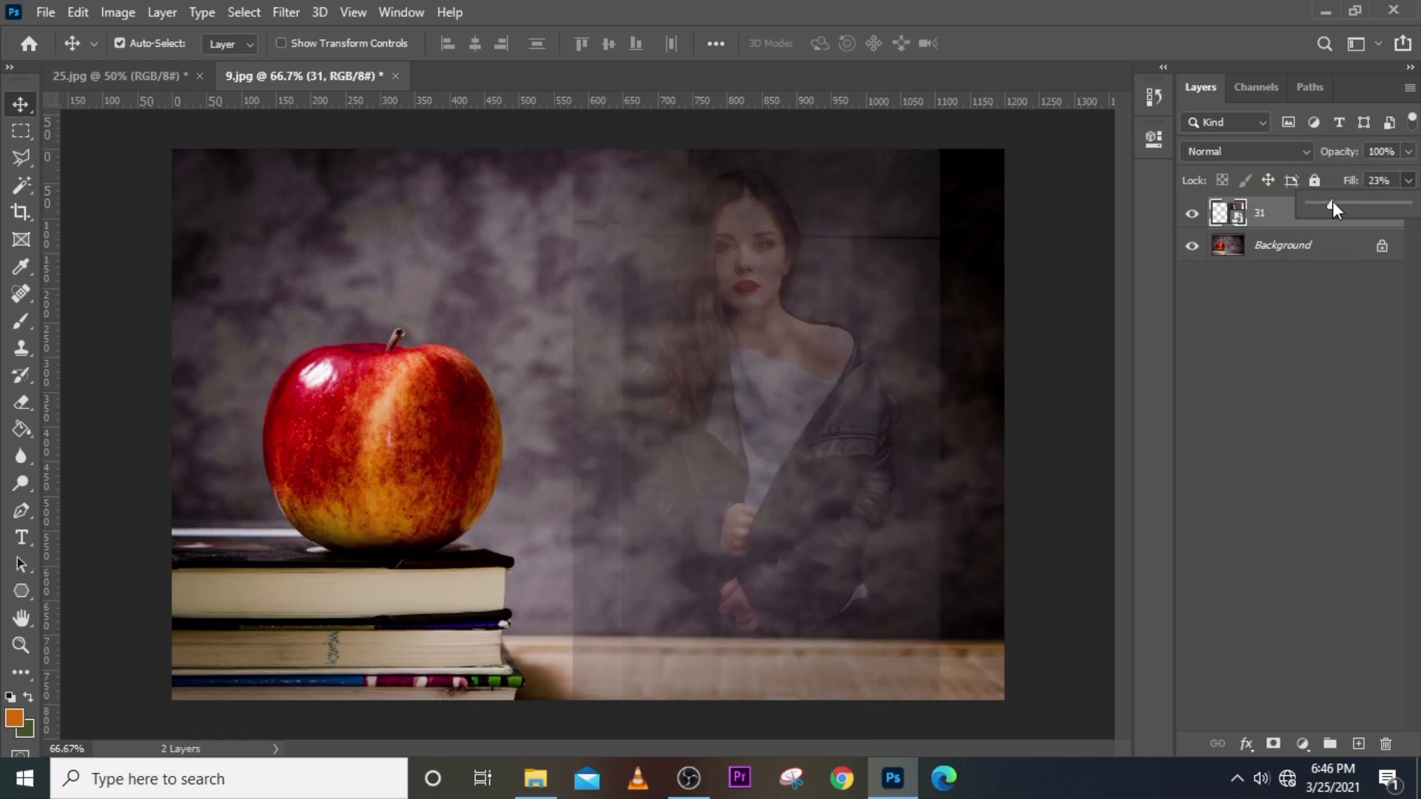
left_click_drag(1347, 201, 1408, 205)
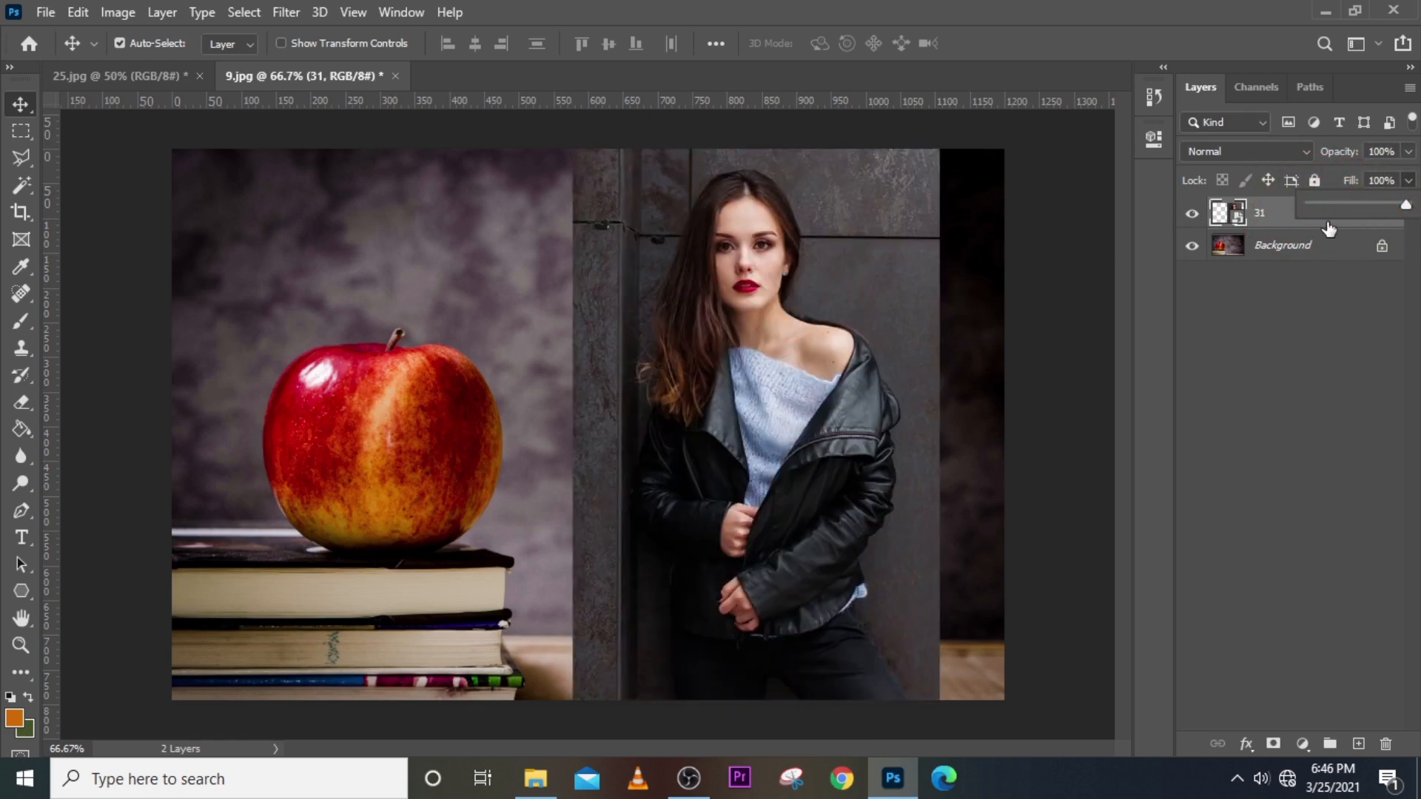
left_click(1268, 217)
left_click(1300, 215)
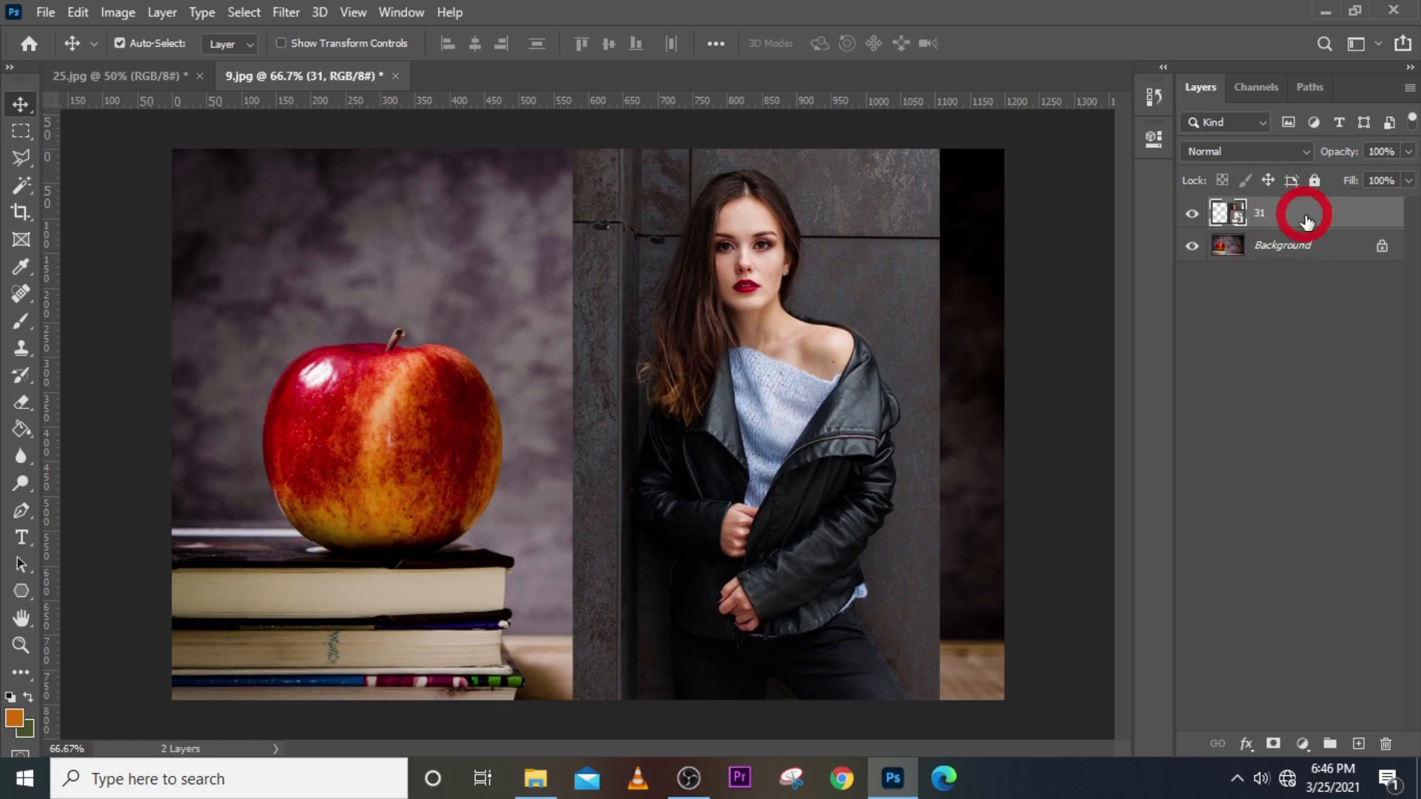
Reselect woman photo layer 31 and open its blend mode list.
left_click(1330, 216)
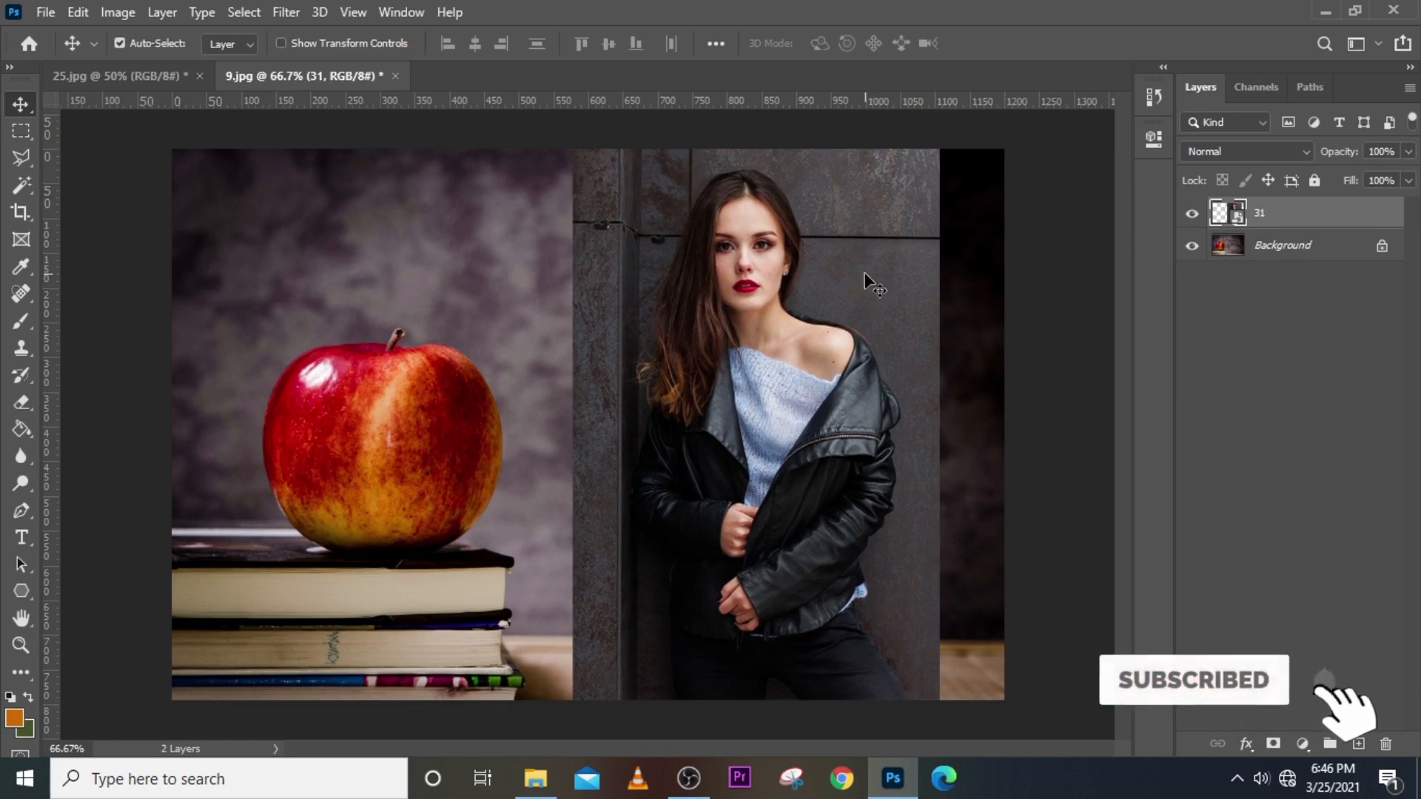
left_click(749, 266)
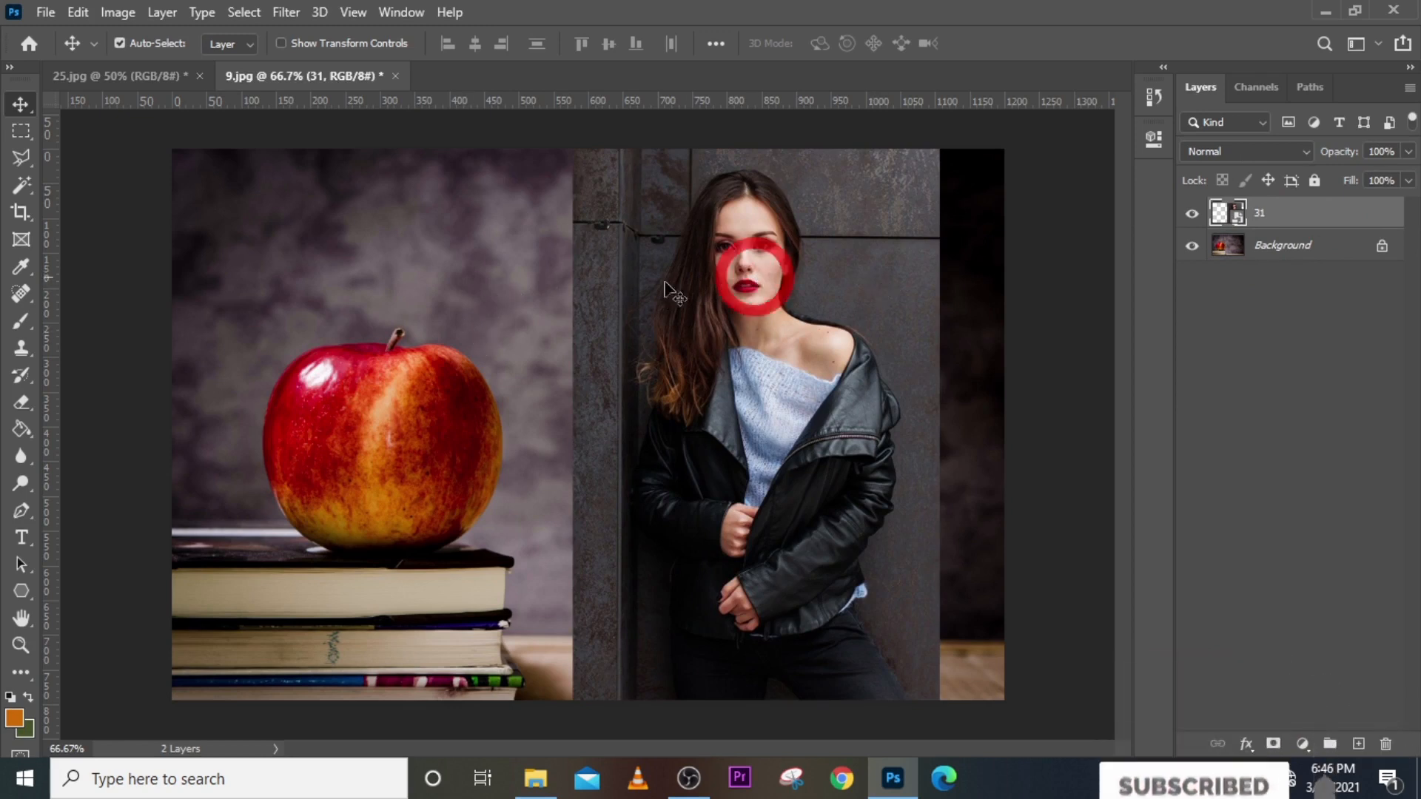
left_click(548, 249)
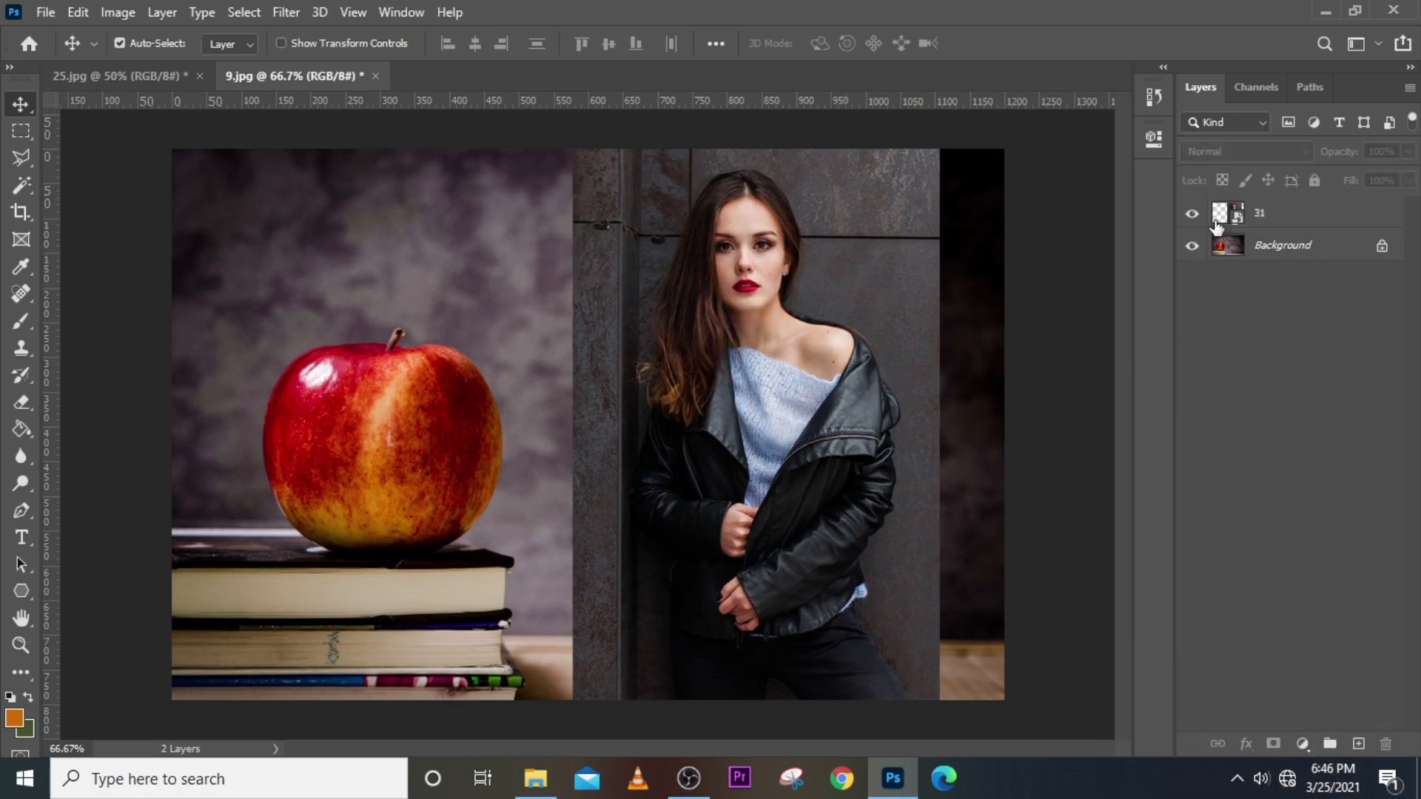
left_click(1270, 215)
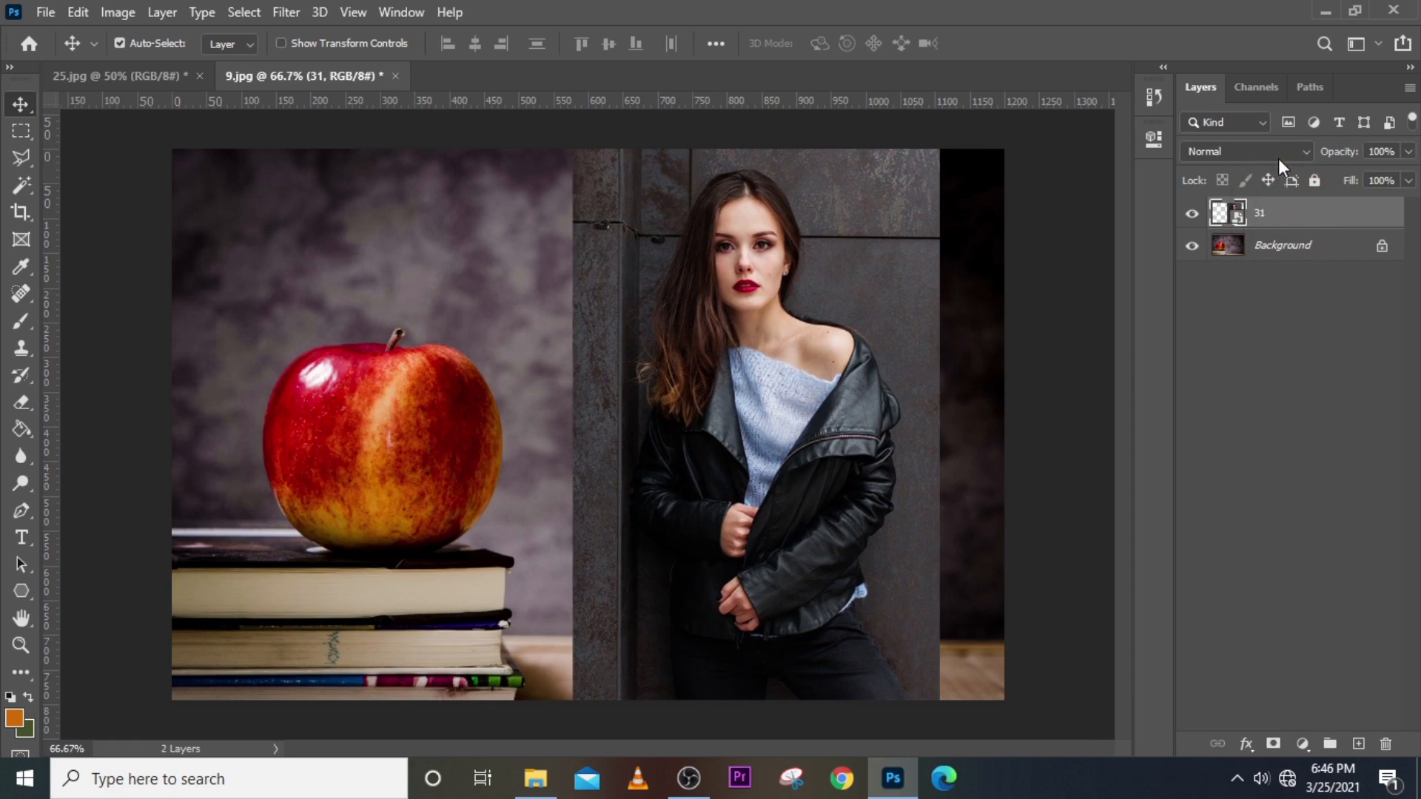
left_click(1281, 152)
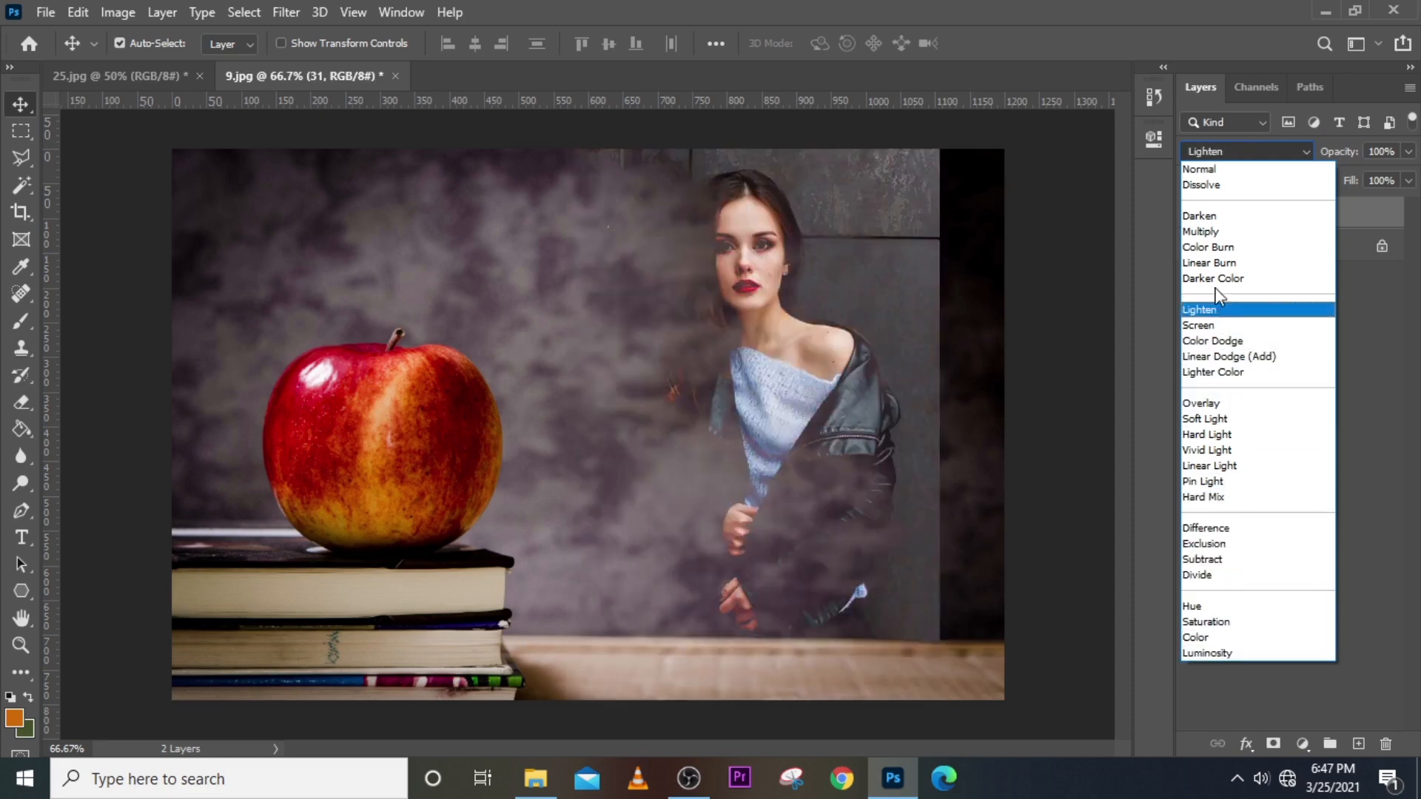
Leave layer 31's blend mode at Normal.
left_click(1183, 2)
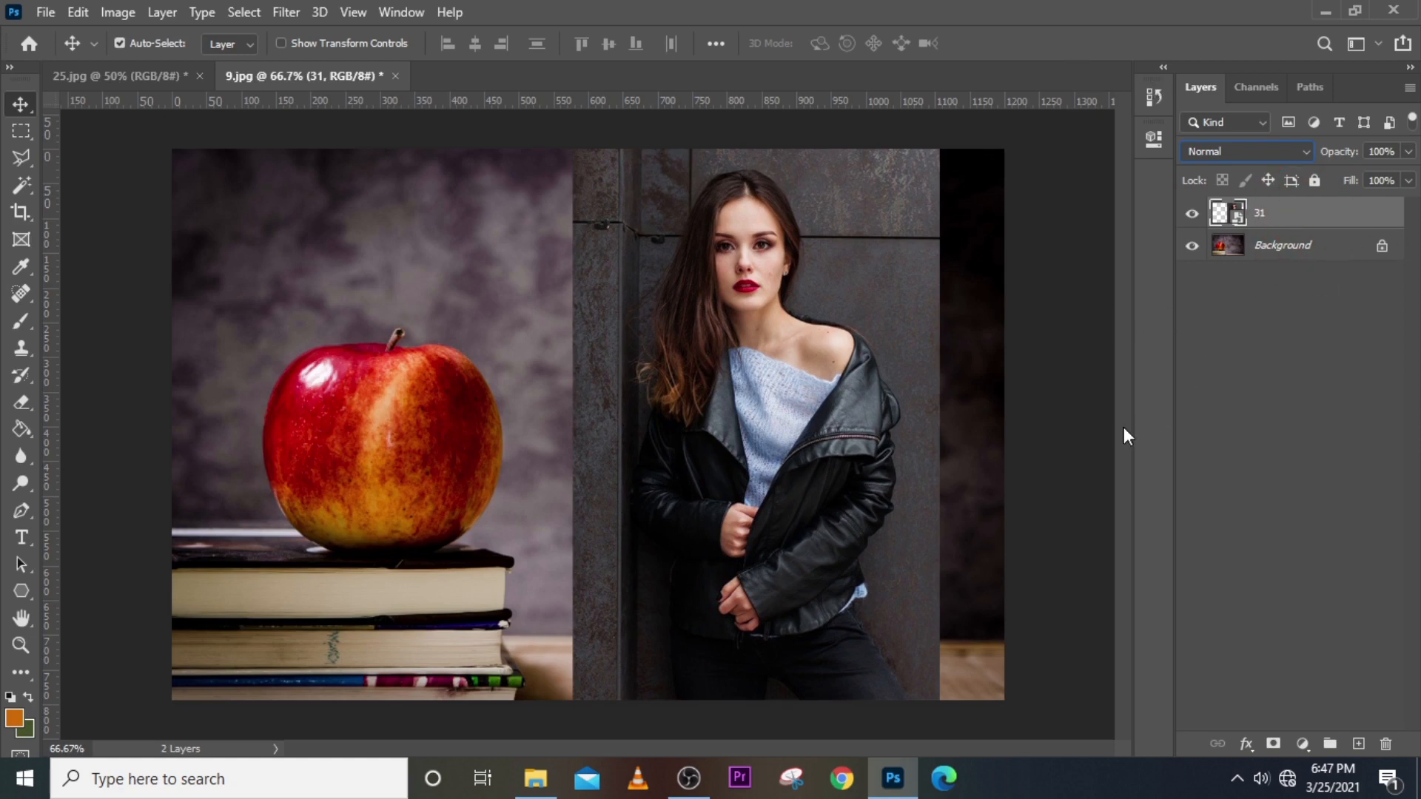
Add a Levels adjustment layer, test the black and white input sliders, and leave them at 0 and 255.
left_click(1304, 744)
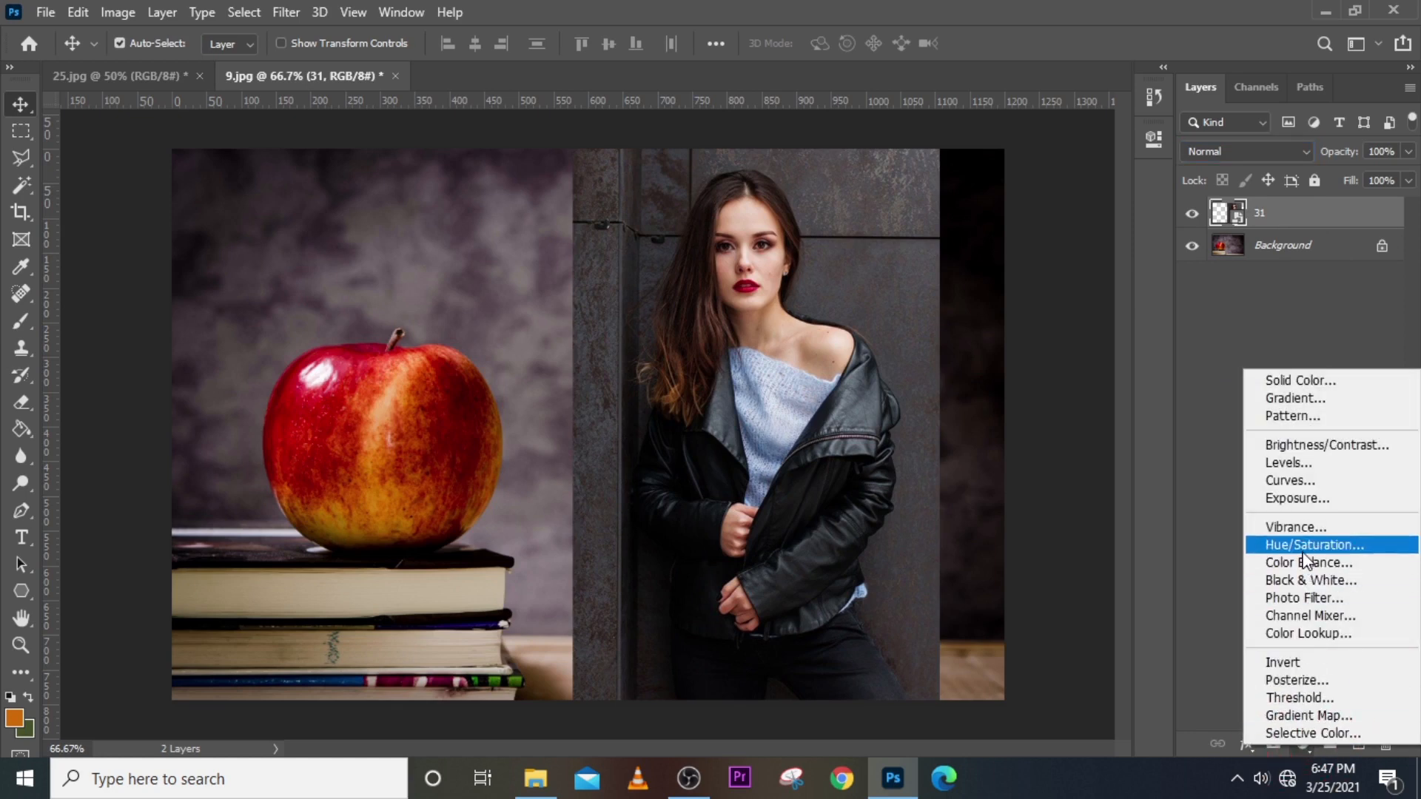
left_click(1303, 465)
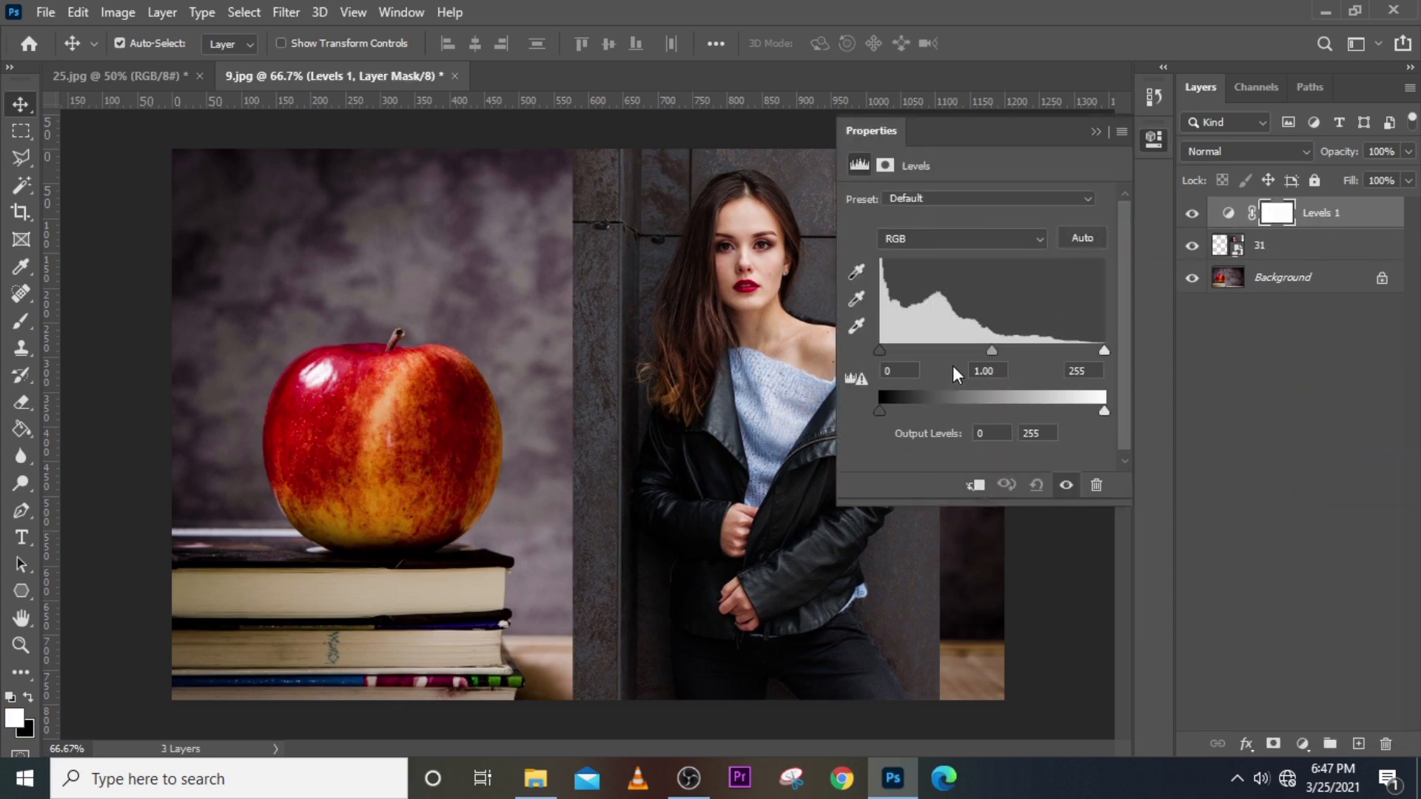
left_click_drag(880, 350, 951, 349)
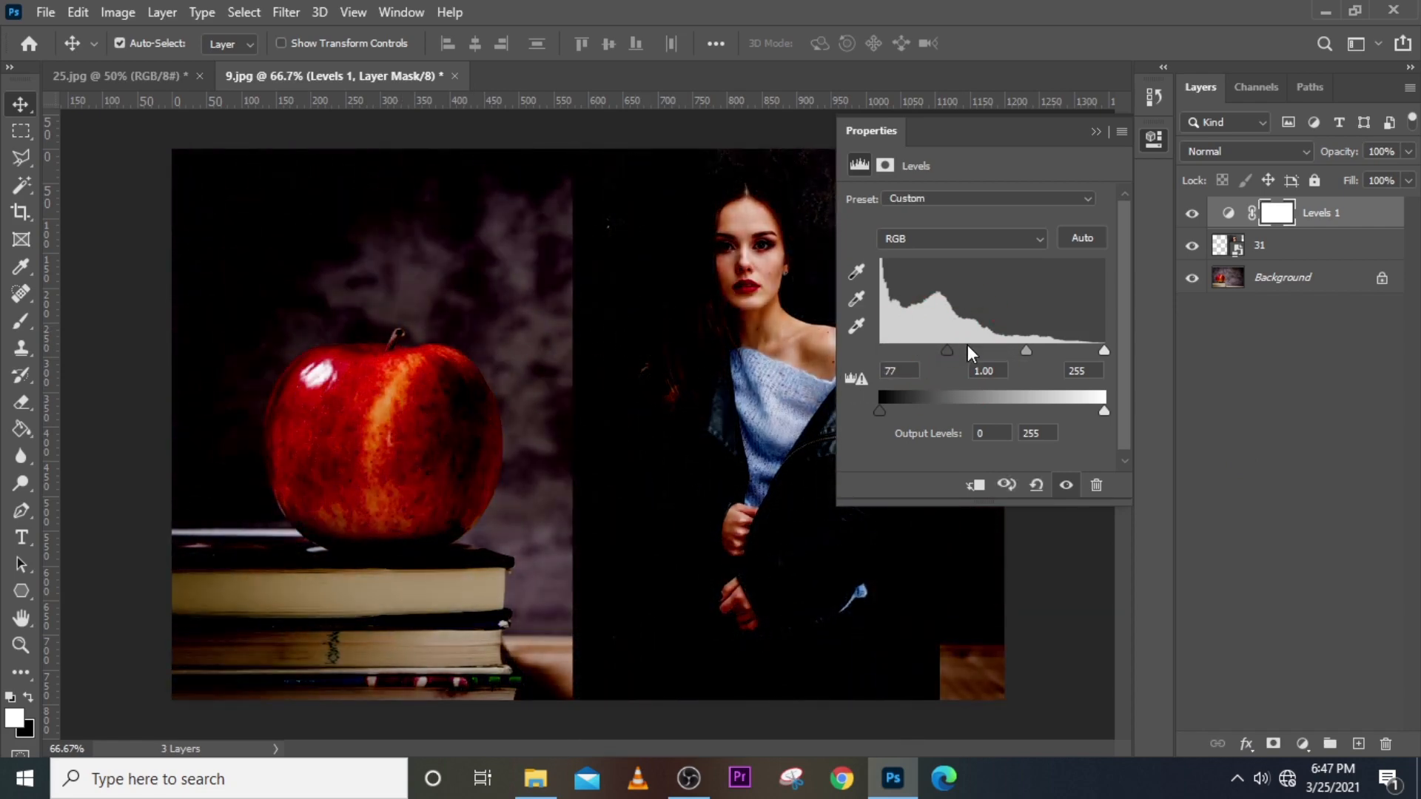
left_click_drag(948, 349, 869, 347)
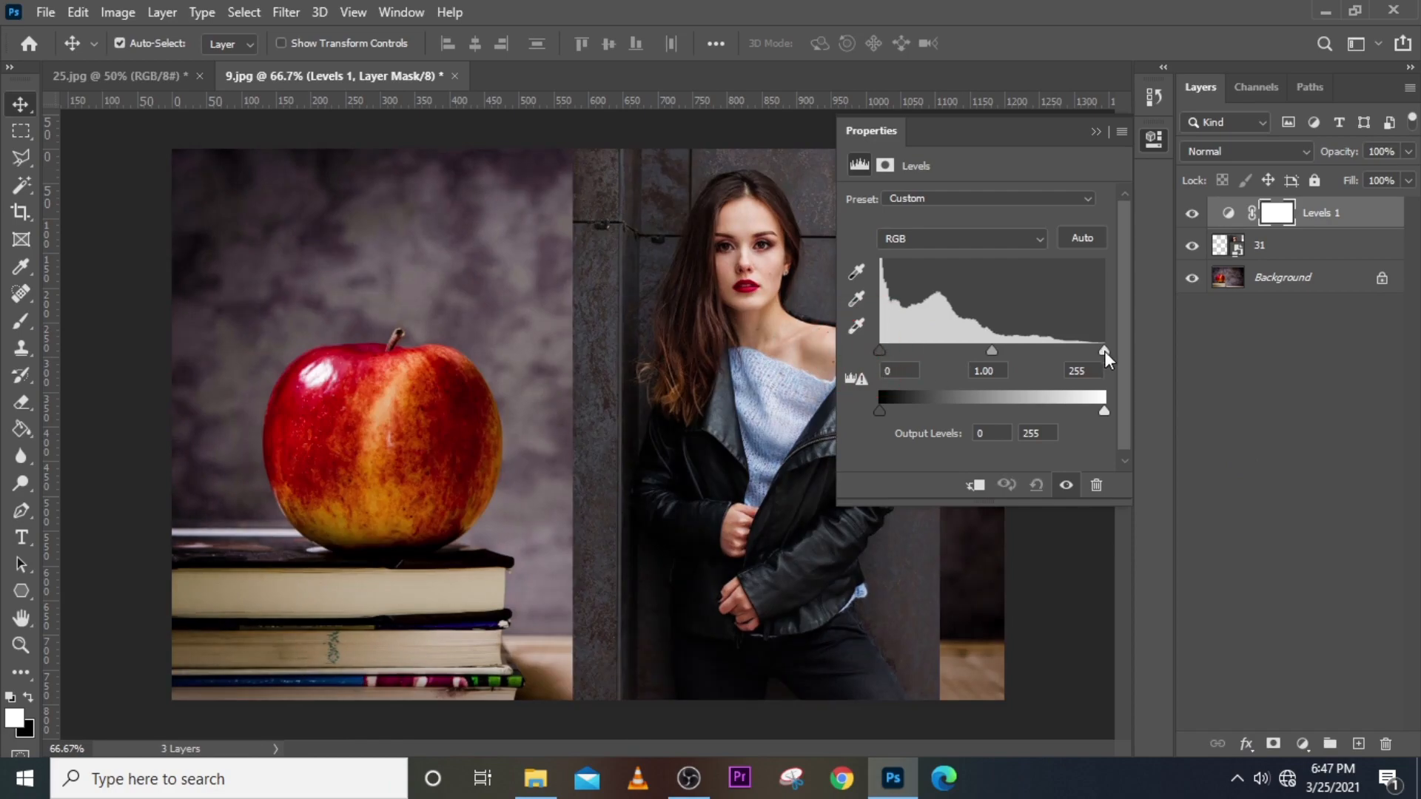
mouse_move(1104, 351)
left_mouse_down()
mouse_move(900, 356)
mouse_move(1111, 339)
left_mouse_up()
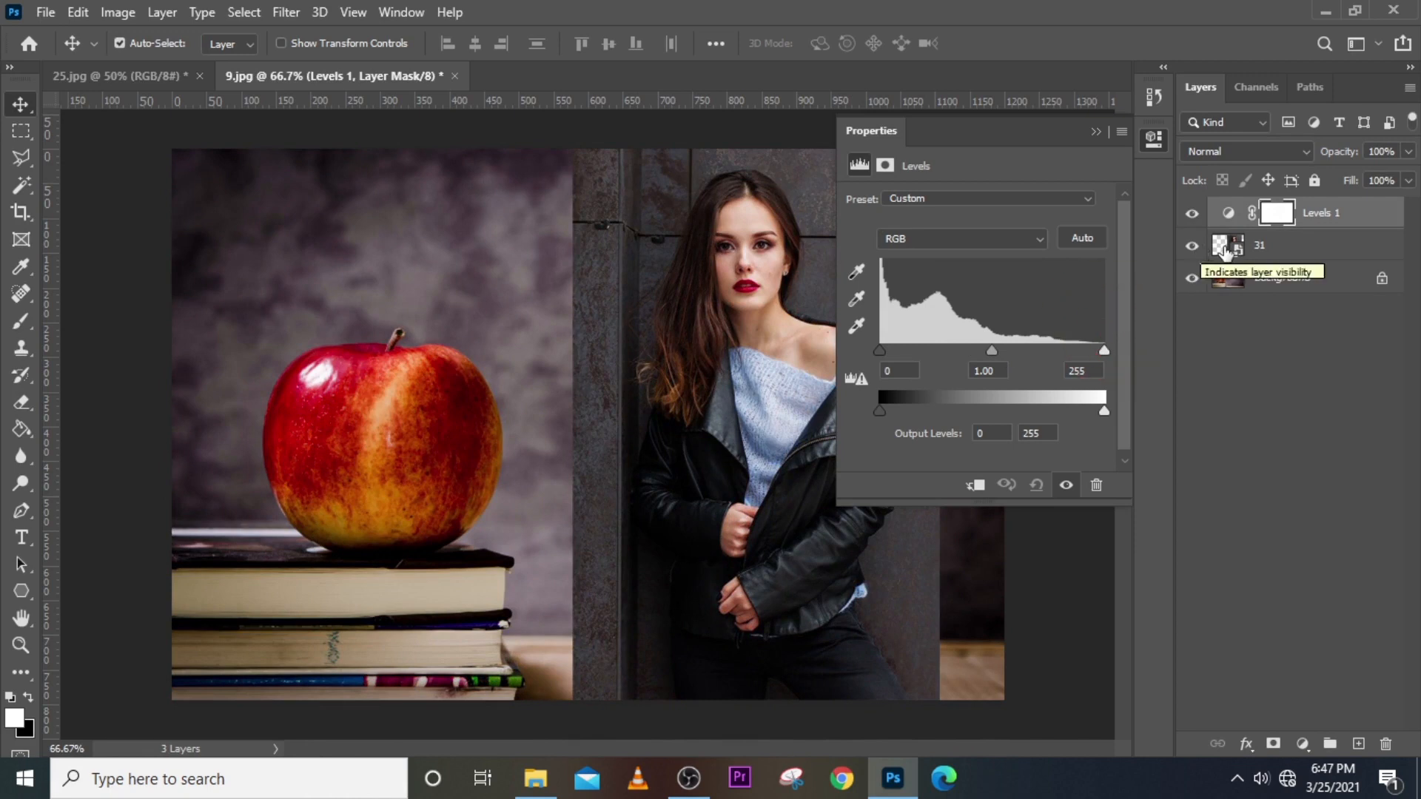
left_click(757, 257)
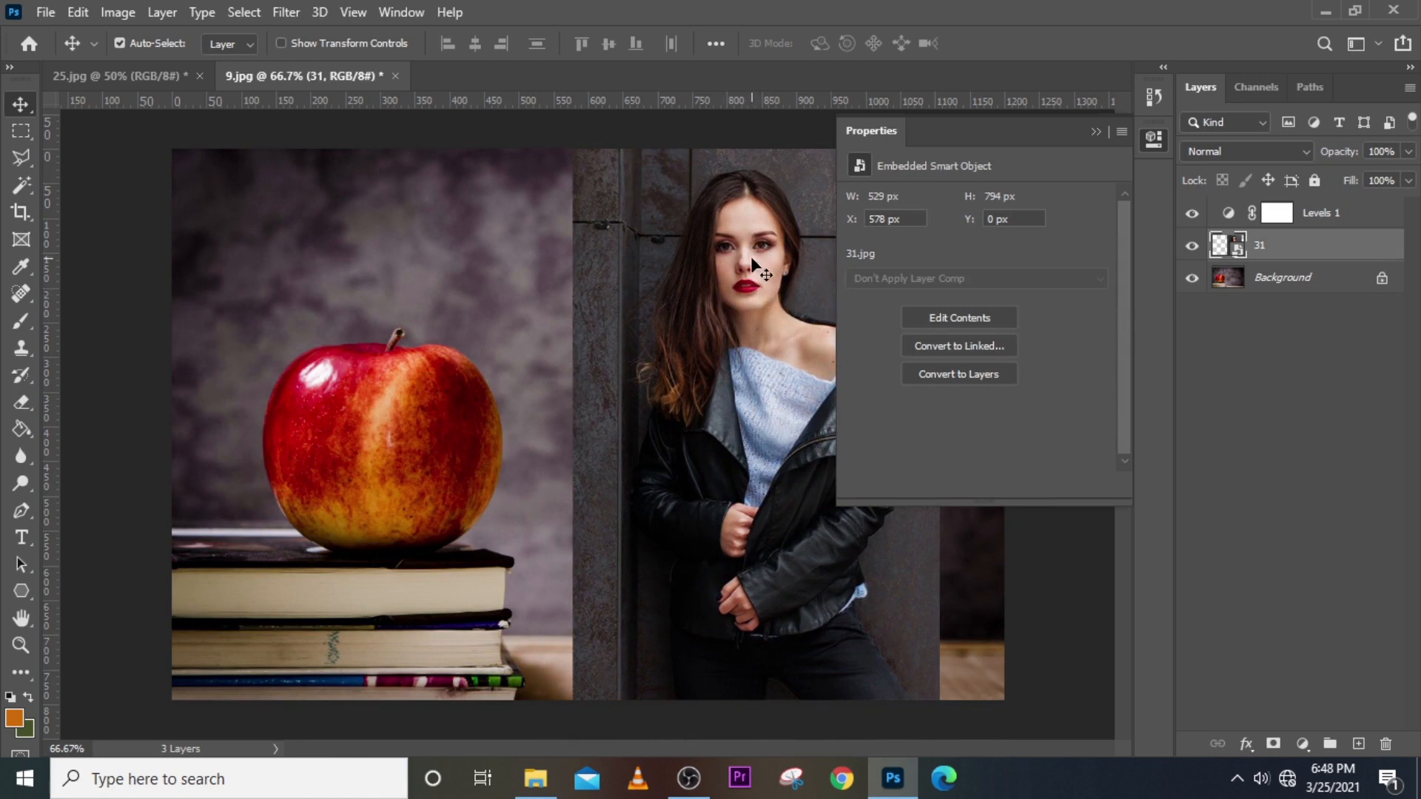
Toggle Levels 1's clipping to layer 31 off and back on.
left_click(1335, 216)
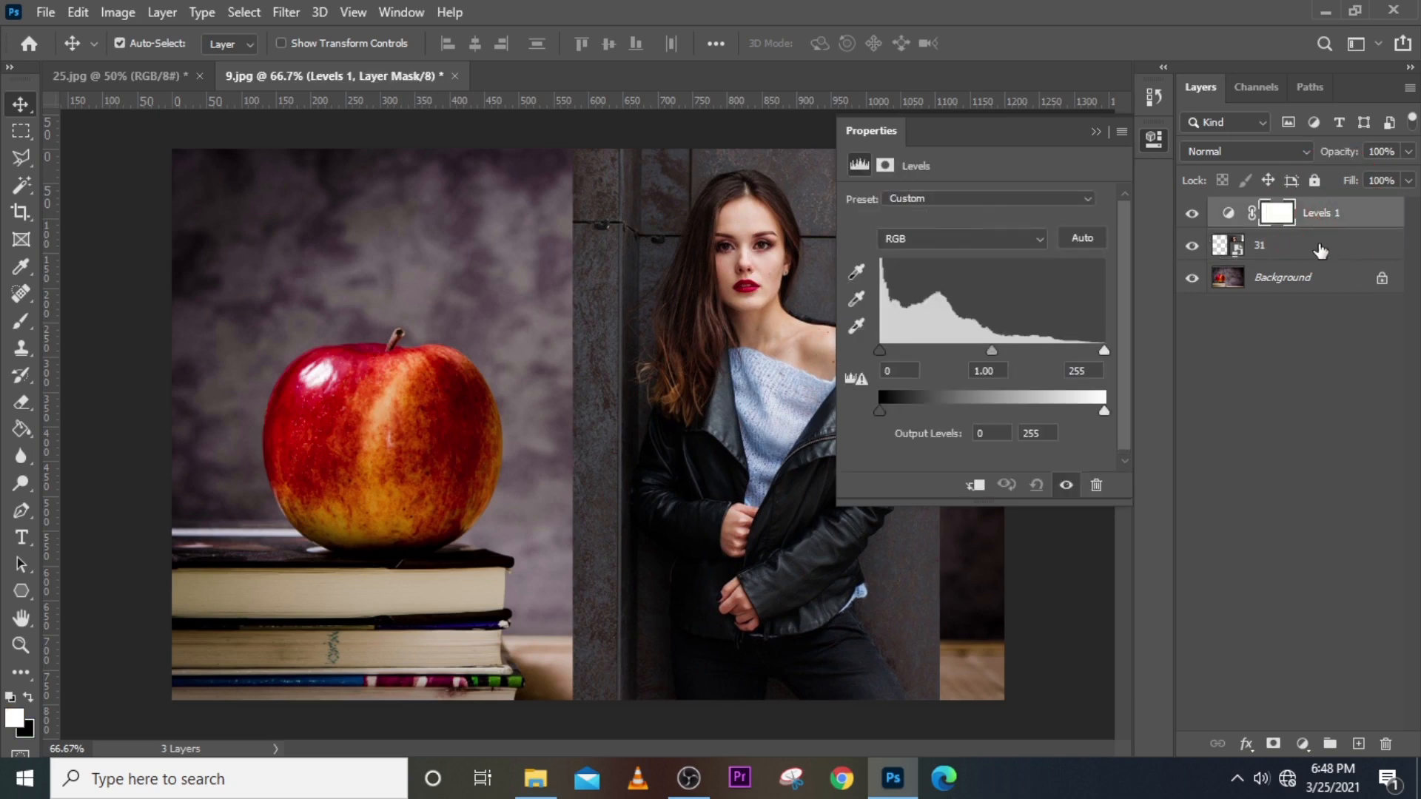
left_click(975, 489)
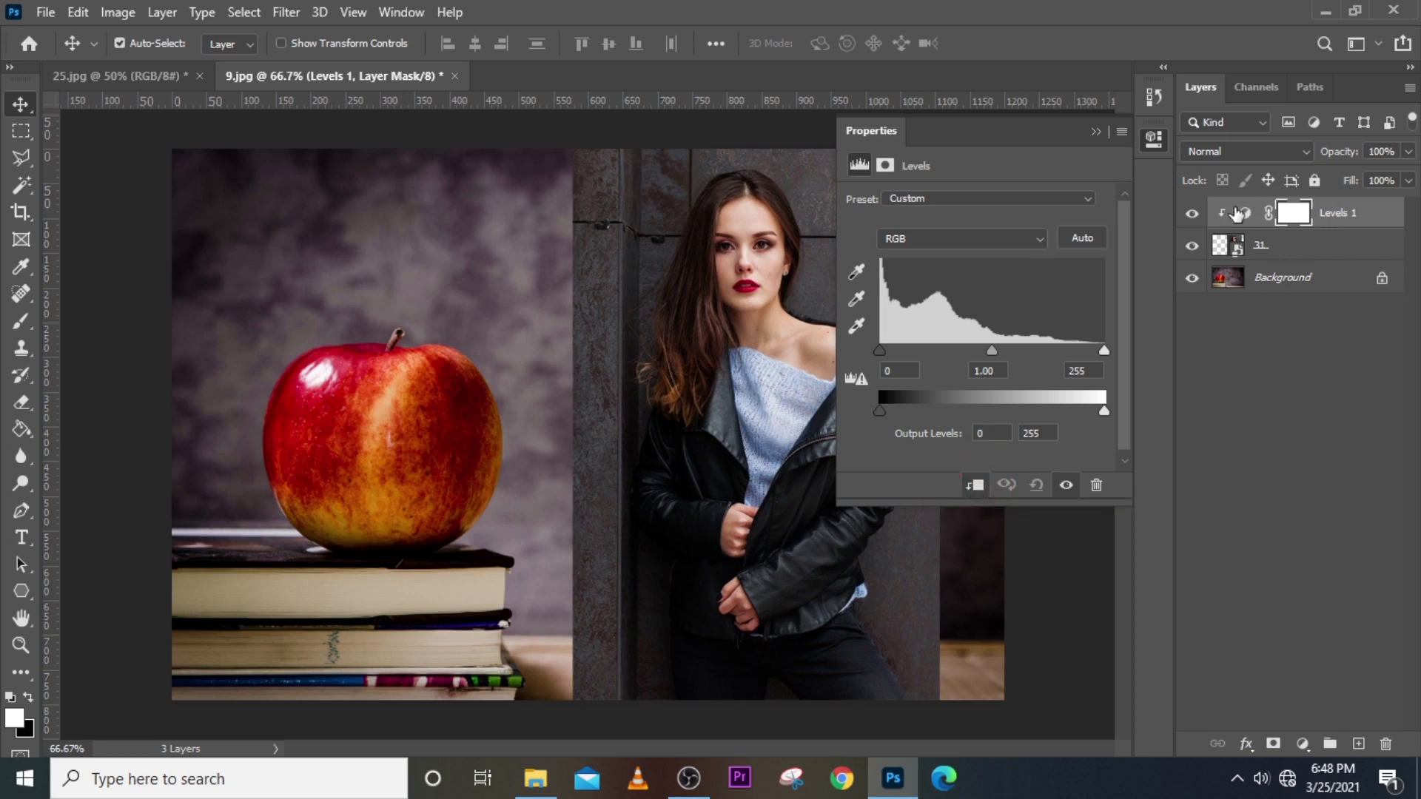
left_click(977, 489)
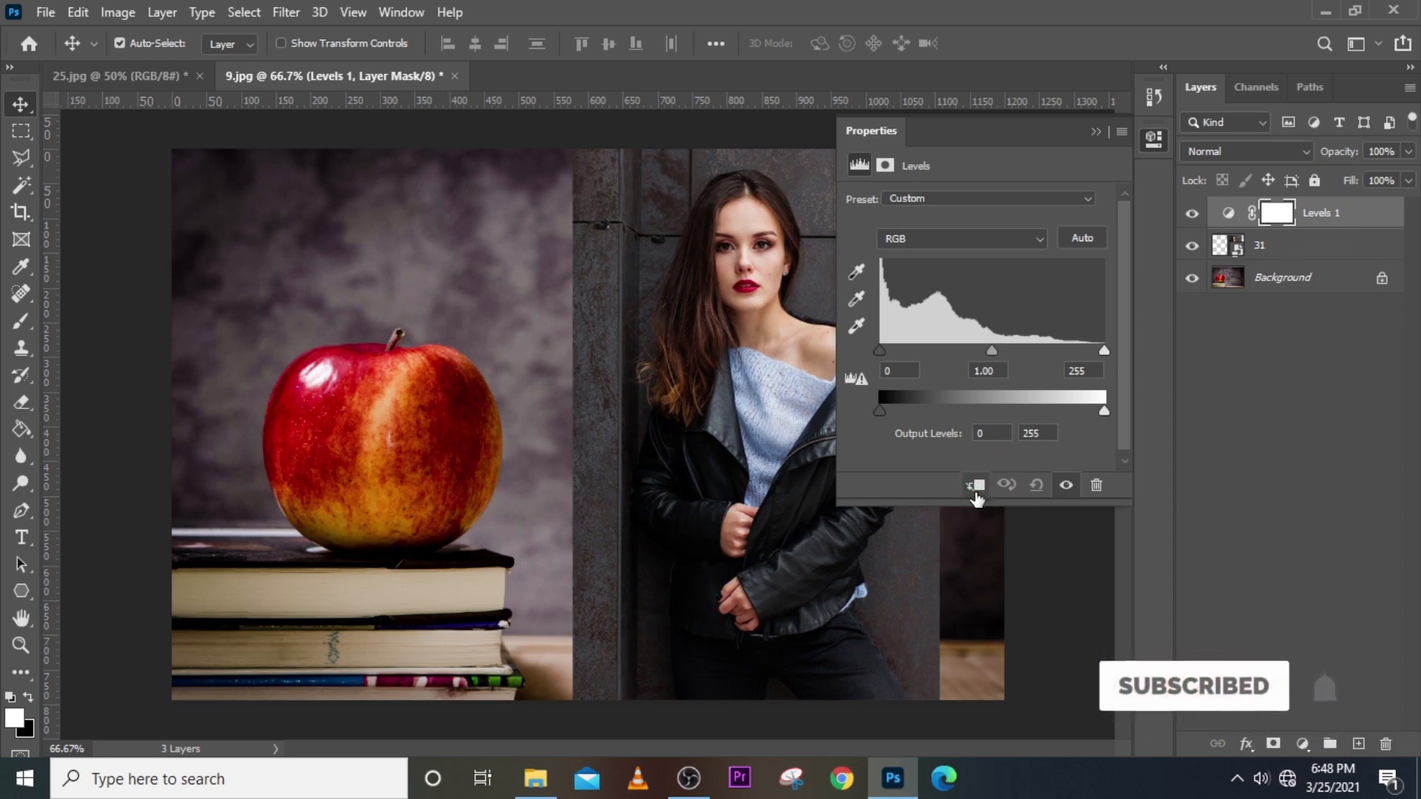
left_click(975, 486)
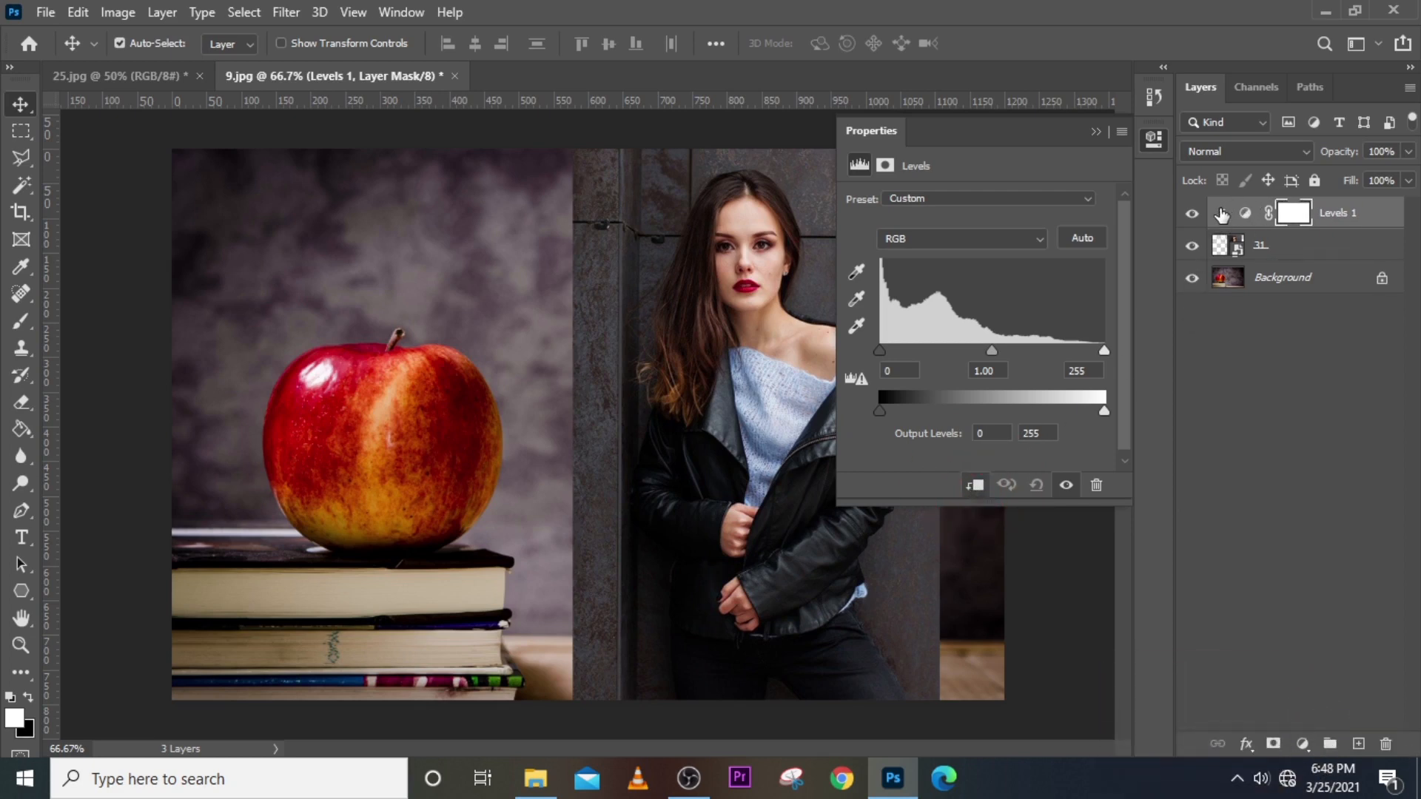
left_click(1235, 252)
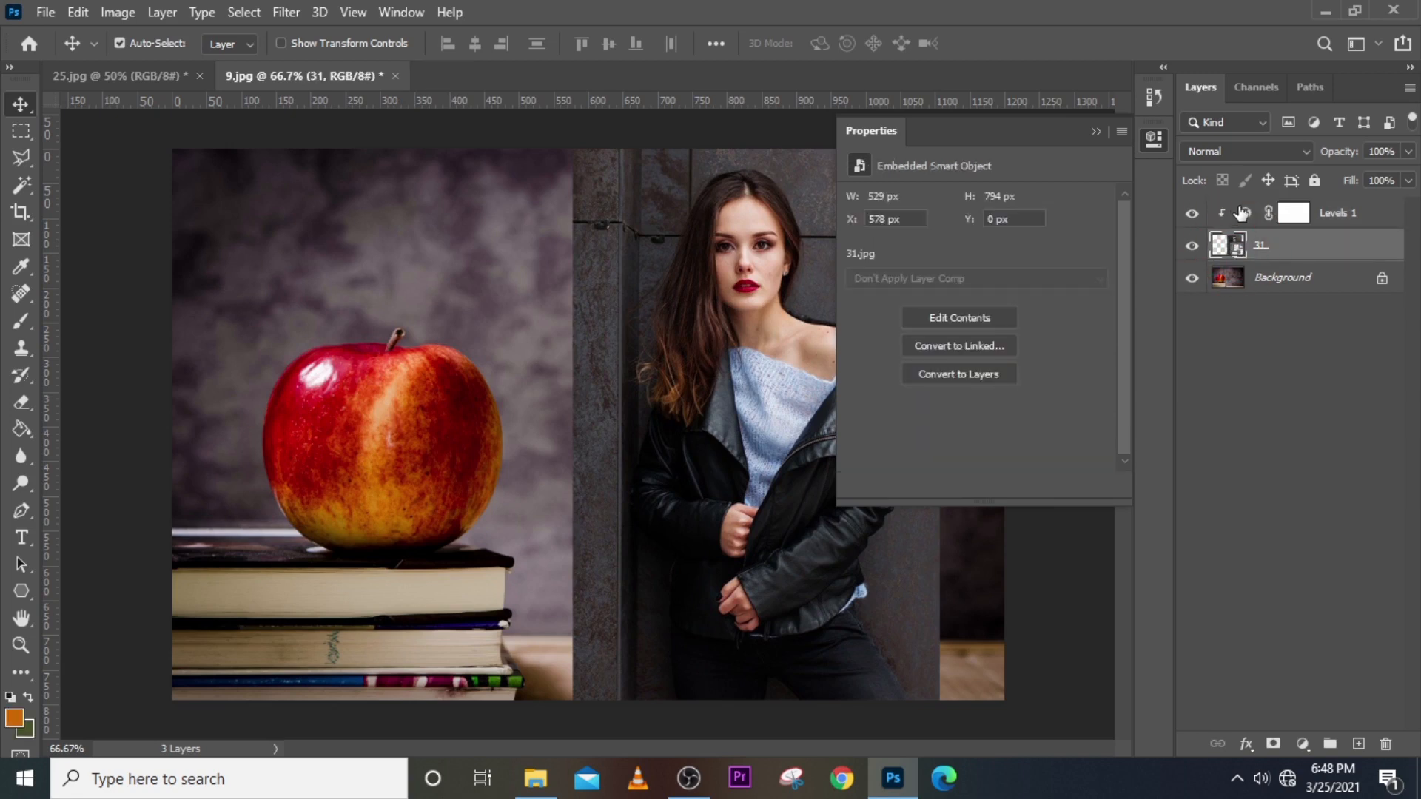
left_click(1244, 214)
Compare the black input slider clipped and unclipped, ending with Levels 1 clipped to layer 31.
mouse_move(880, 351)
left_mouse_down()
mouse_move(1019, 345)
mouse_move(858, 339)
left_mouse_up()
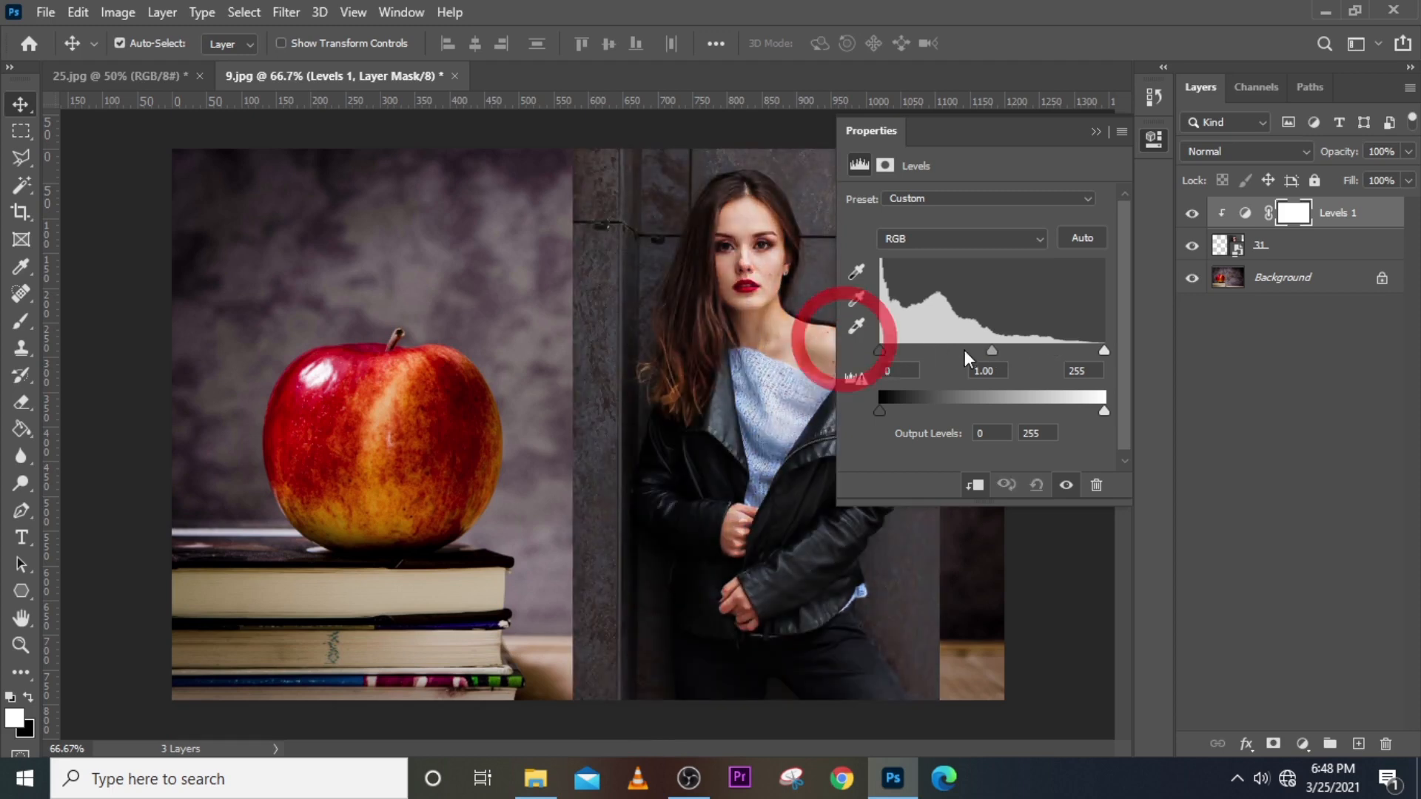
left_click(975, 486)
mouse_move(885, 353)
left_mouse_down()
mouse_move(987, 348)
mouse_move(847, 343)
mouse_move(1019, 355)
mouse_move(859, 344)
left_mouse_up()
left_click(975, 485)
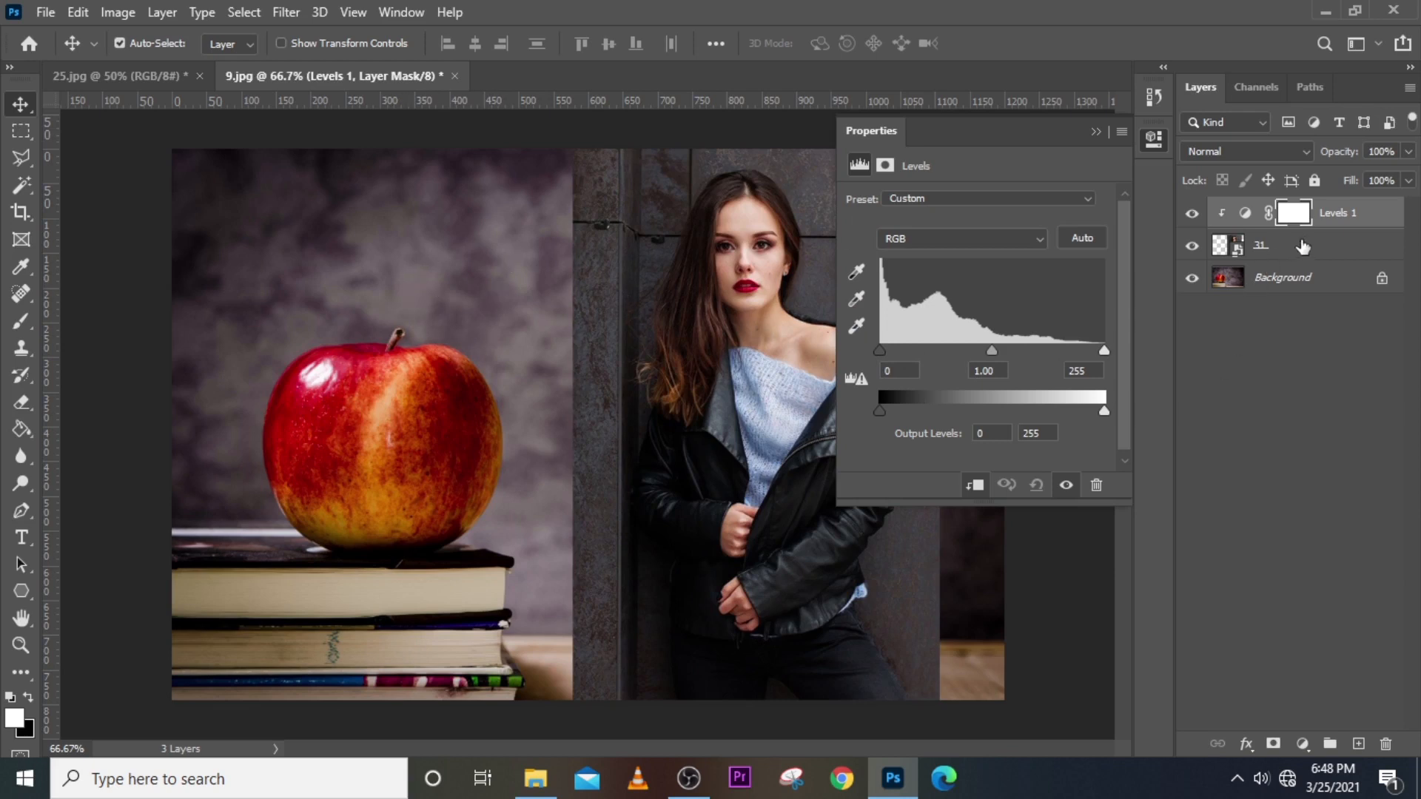
Move Levels 1 below layer 31 and test clipping it to the Background.
left_click_drag(1327, 221, 1334, 256)
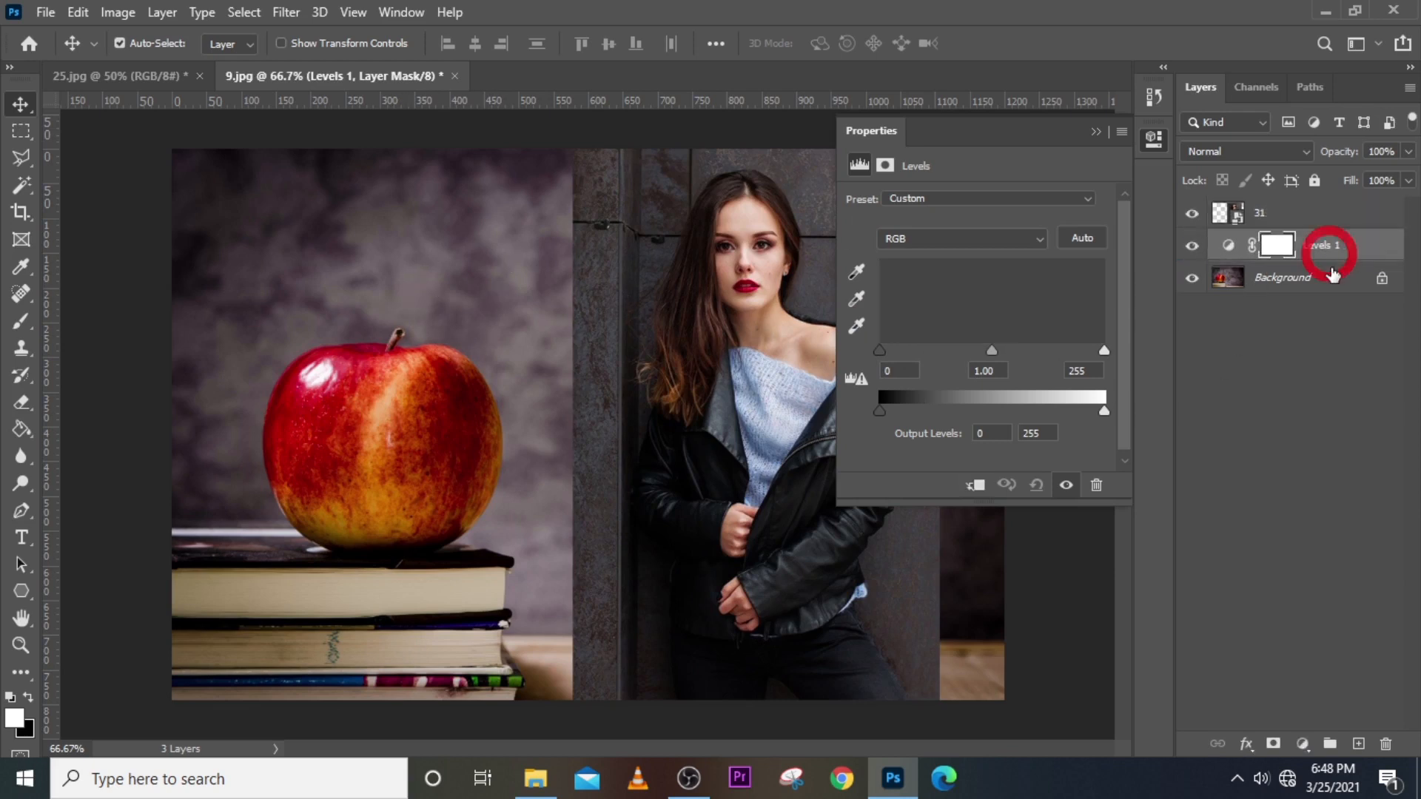
left_click(1229, 245)
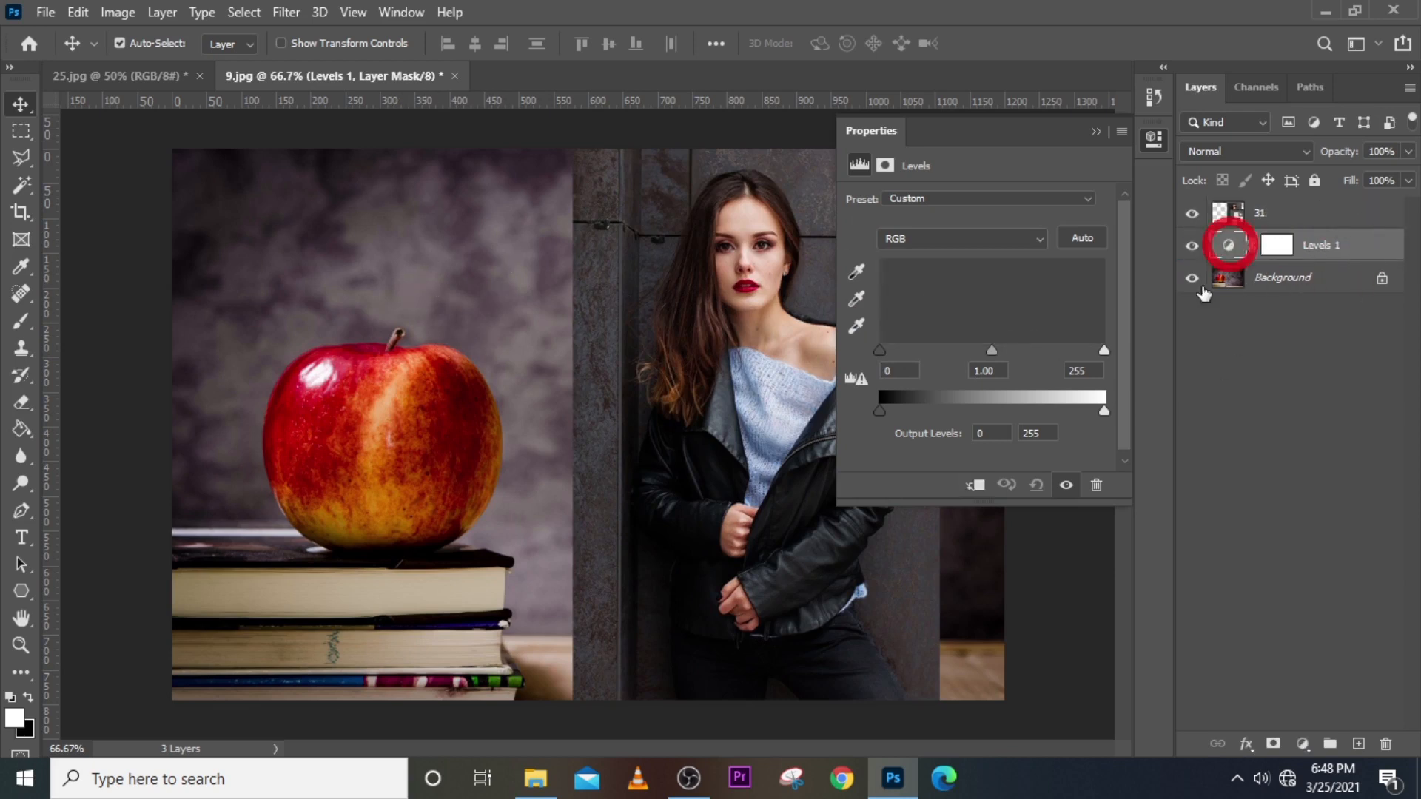
left_click(975, 485)
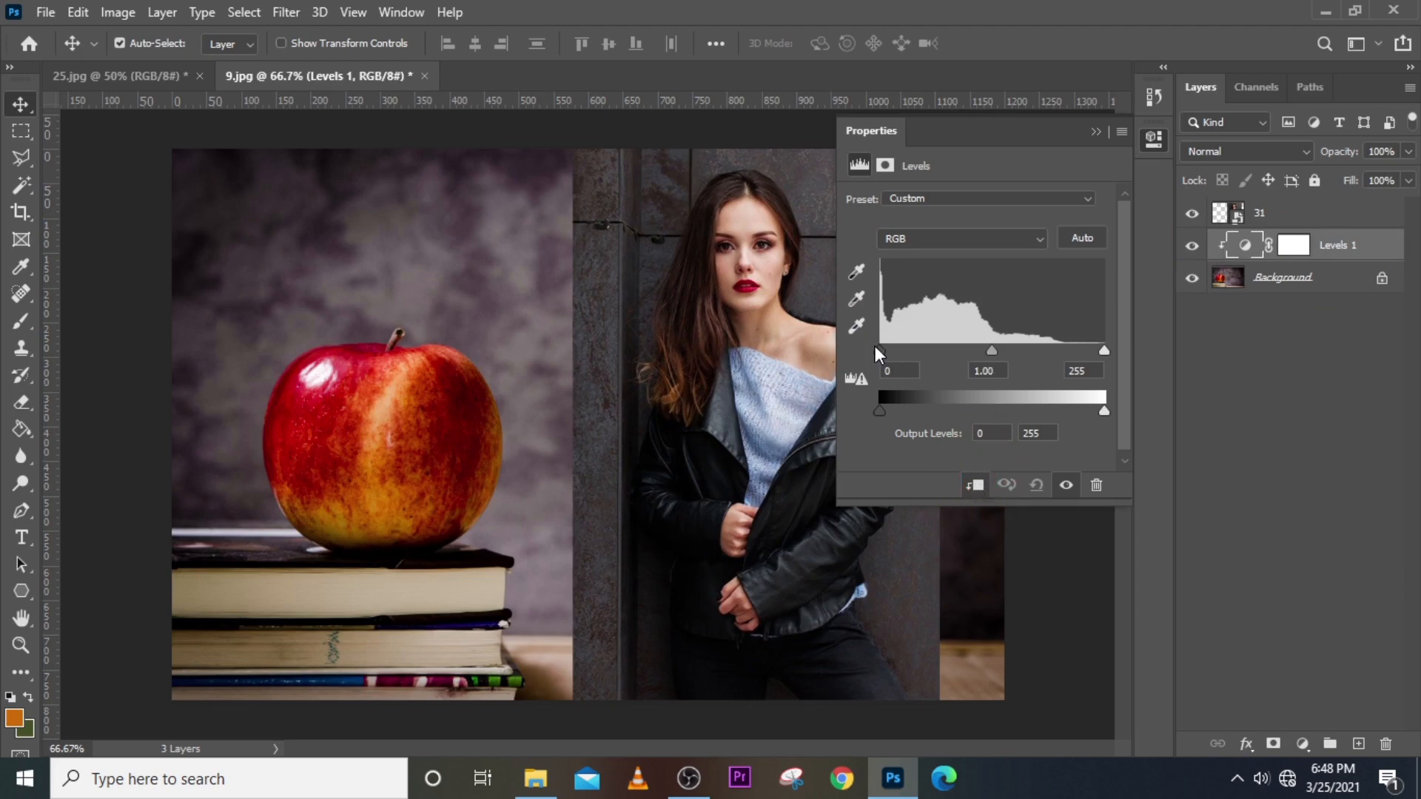
mouse_move(877, 349)
left_mouse_down()
mouse_move(1024, 340)
mouse_move(883, 343)
mouse_move(1019, 337)
mouse_move(894, 347)
left_mouse_up()
left_click(975, 487)
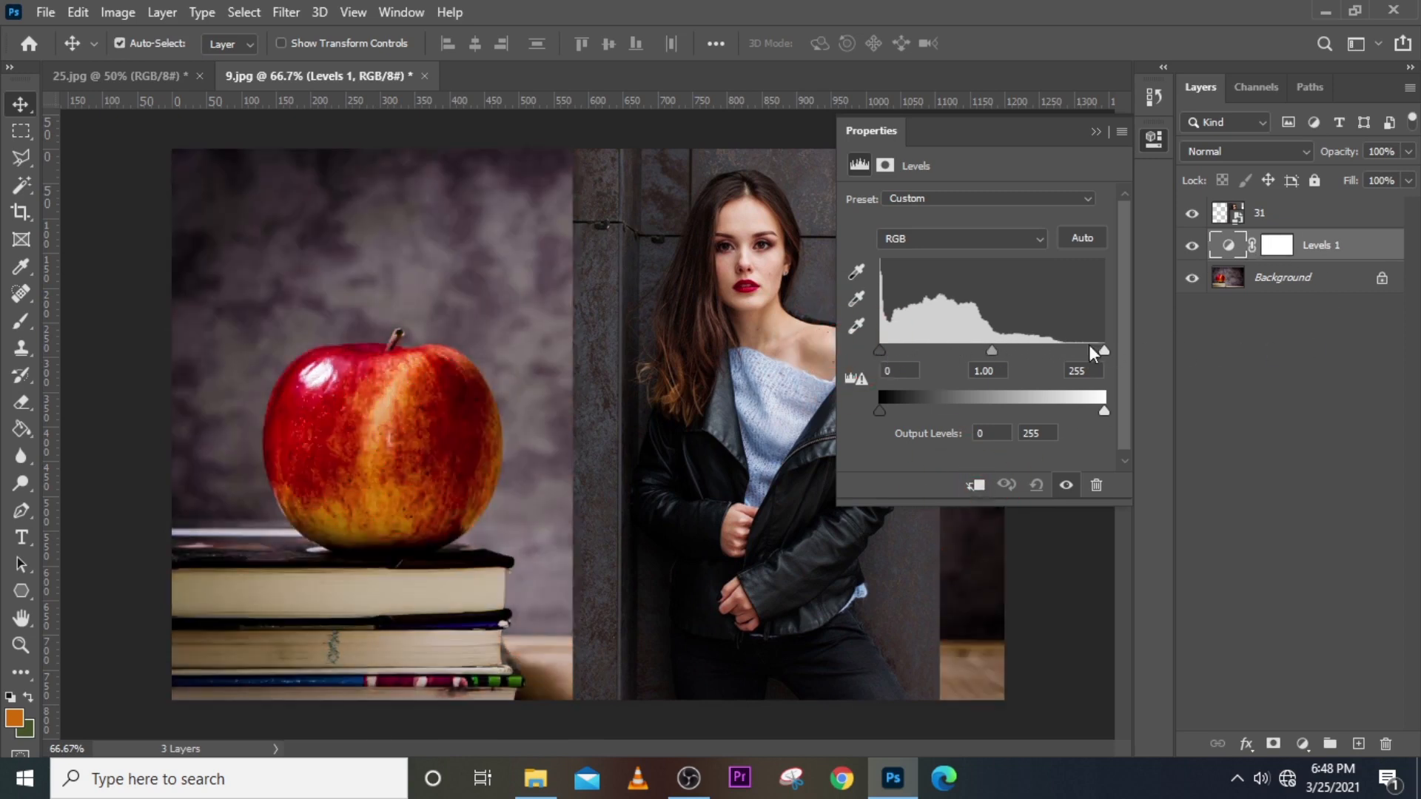
Clip Levels 1 to the Background with Create Clipping Mask, then drag bee image 52 into the photo.
right_click(1363, 257)
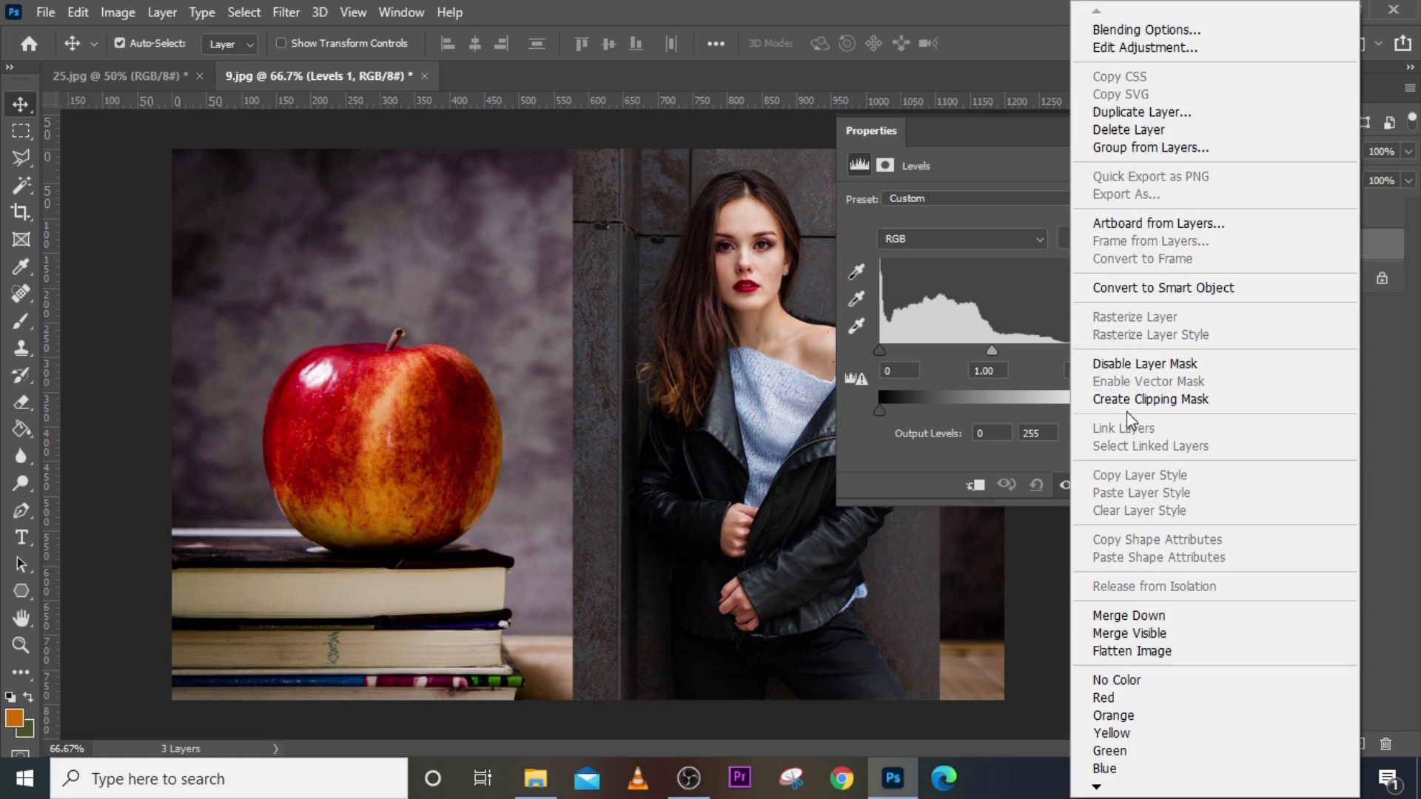
left_click(1186, 415)
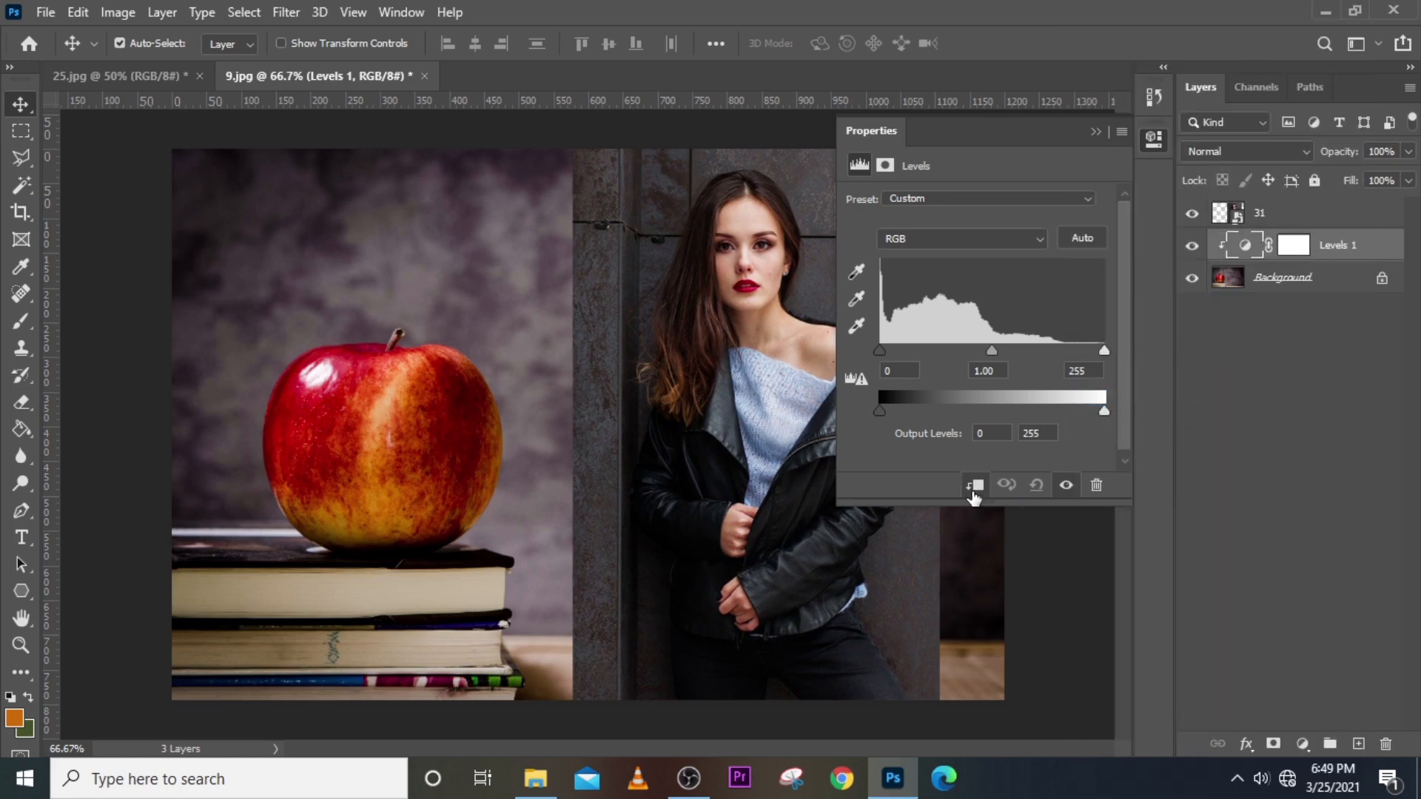
right_click(1343, 242)
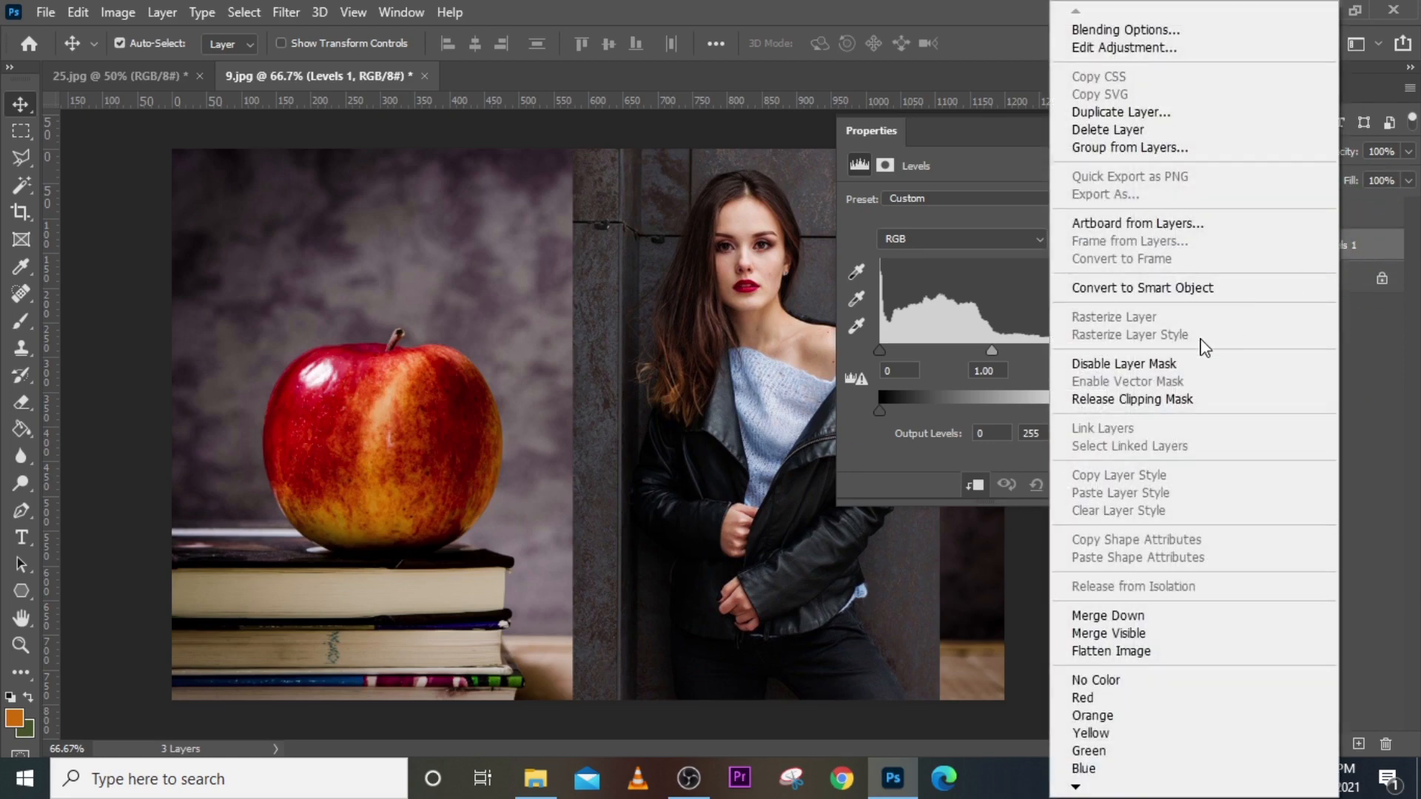
left_click(1159, 401)
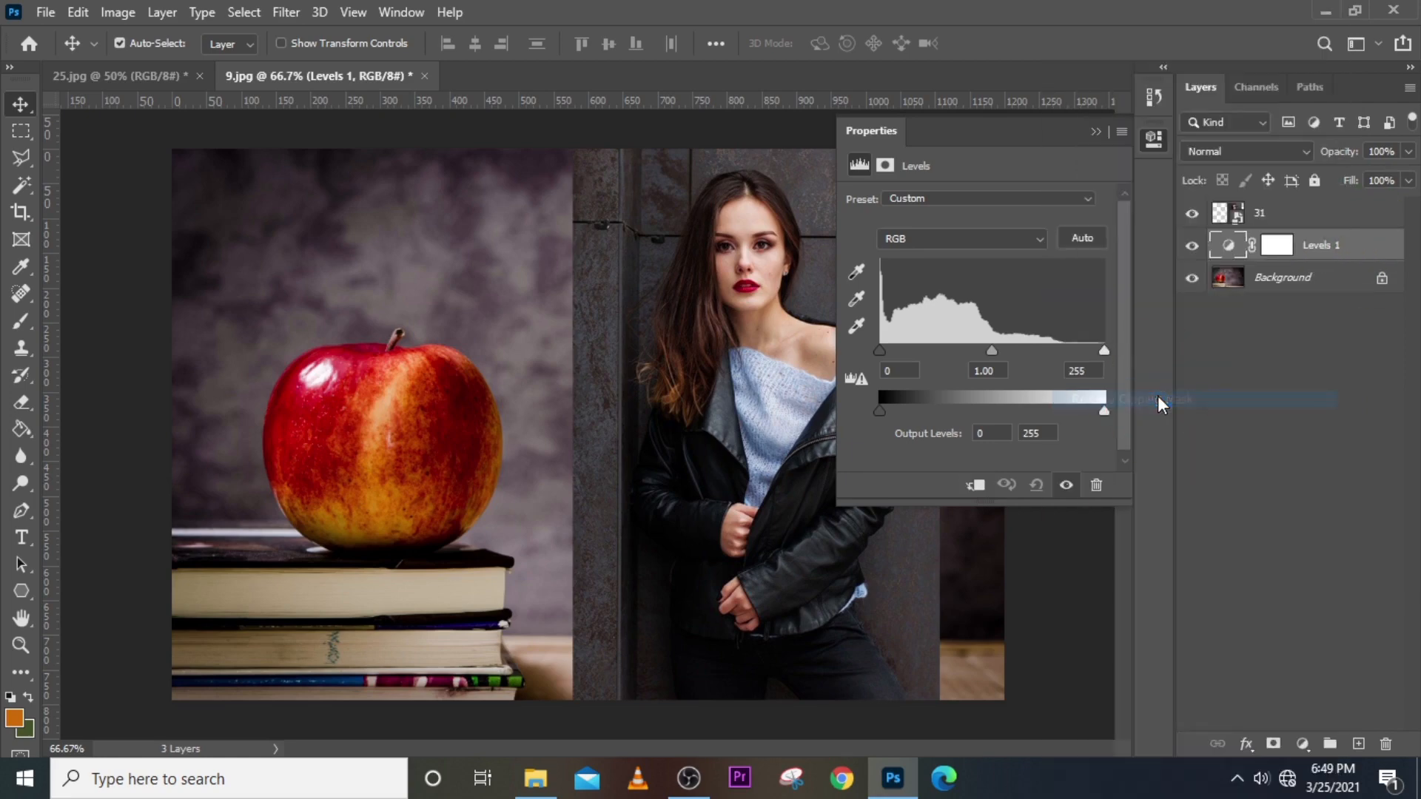
right_click(1362, 248)
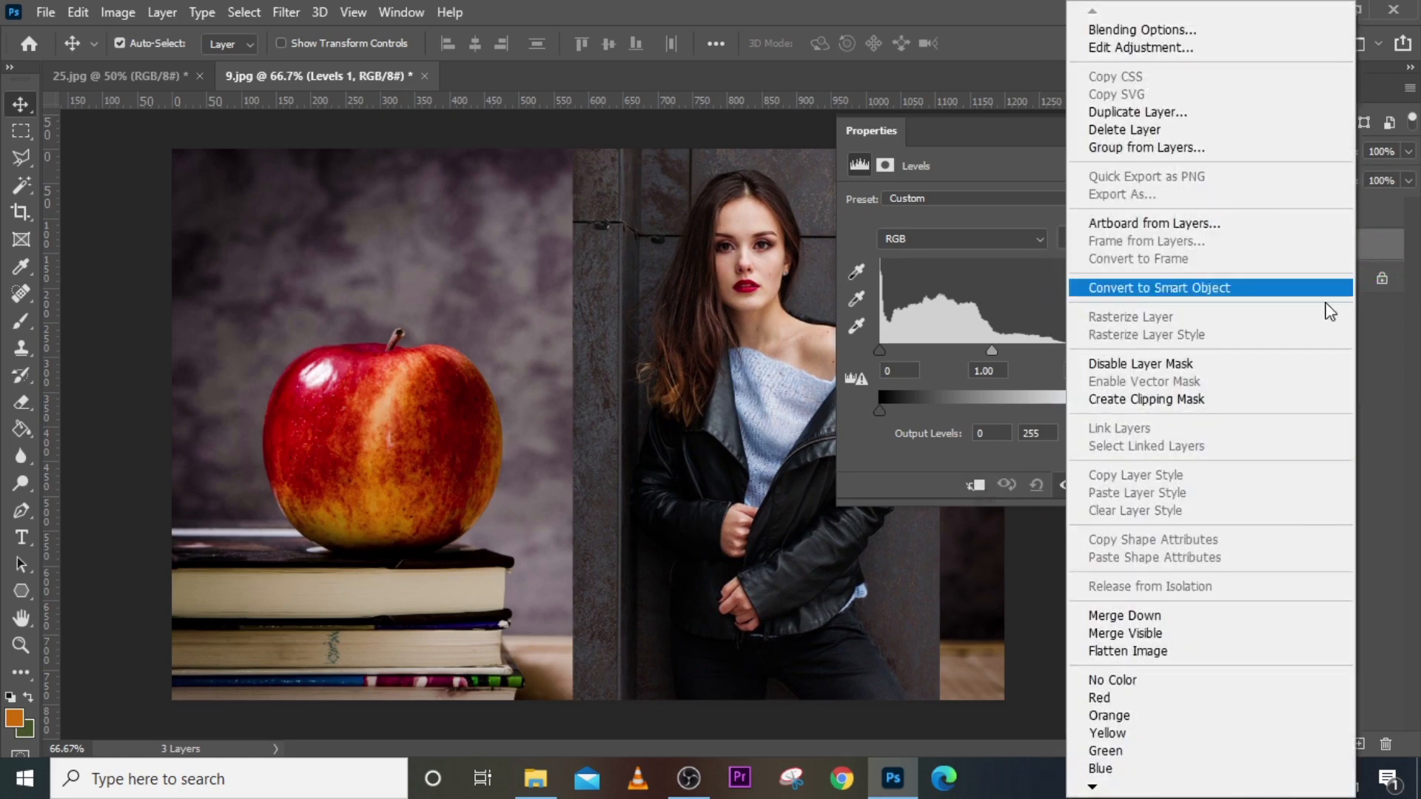
left_click(1194, 403)
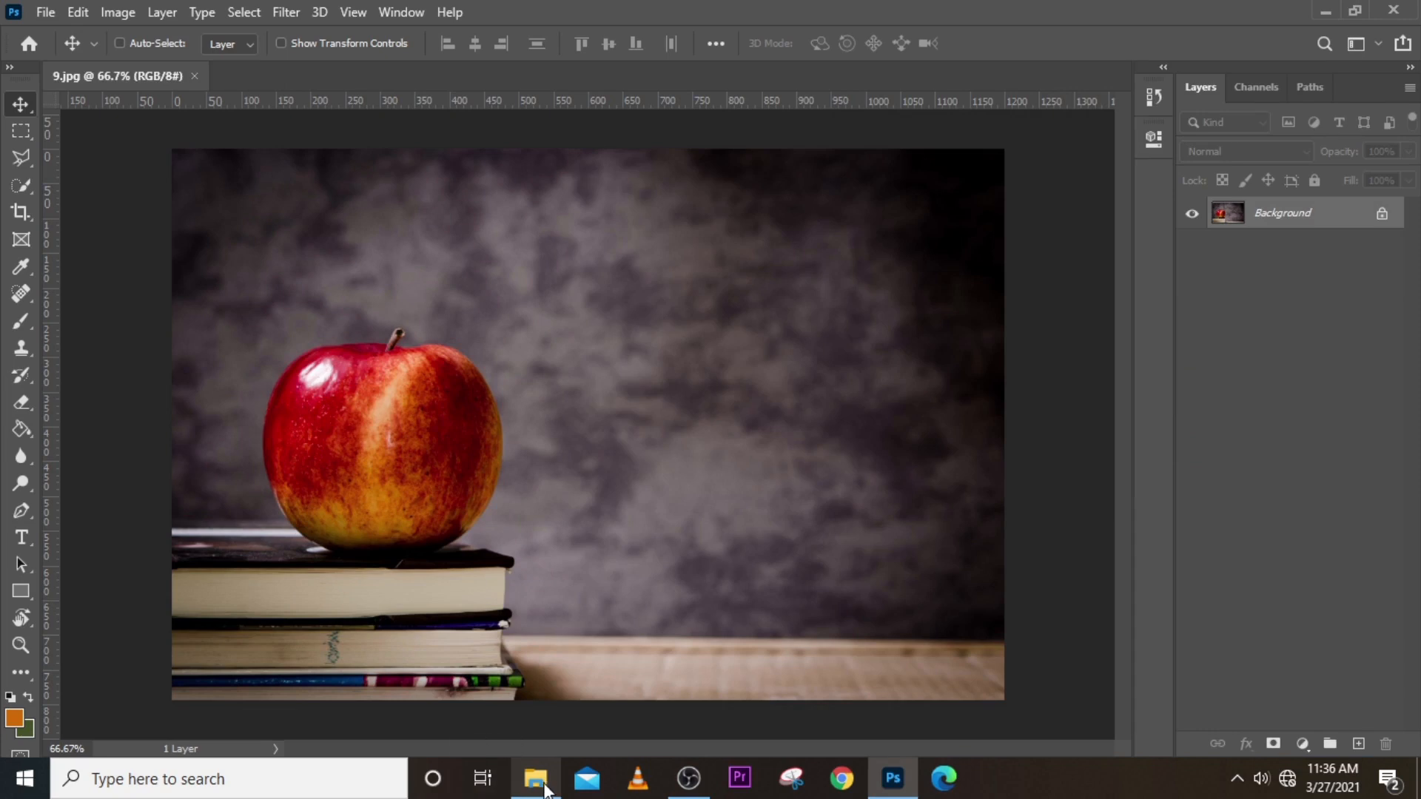
left_click(540, 788)
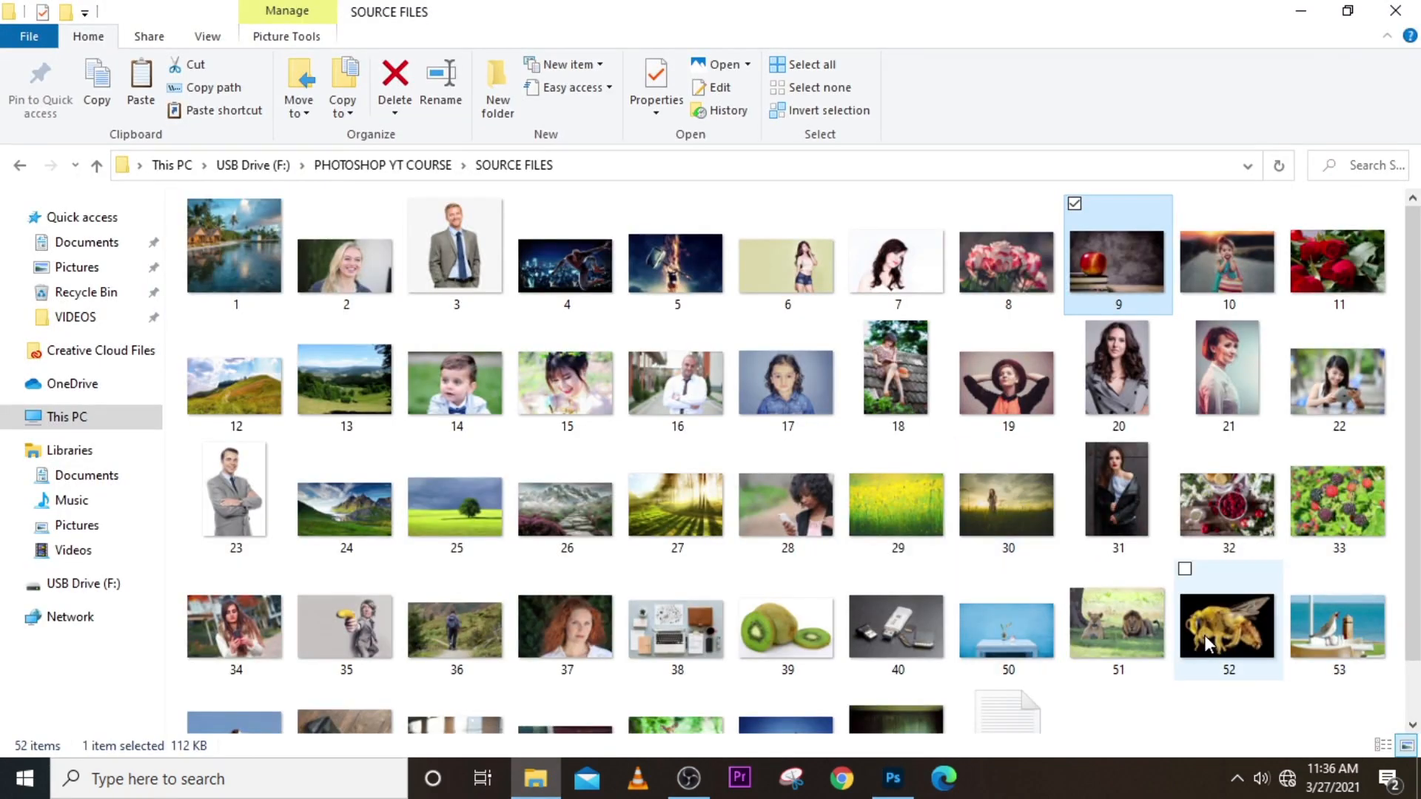
left_click_drag(1203, 637, 782, 604)
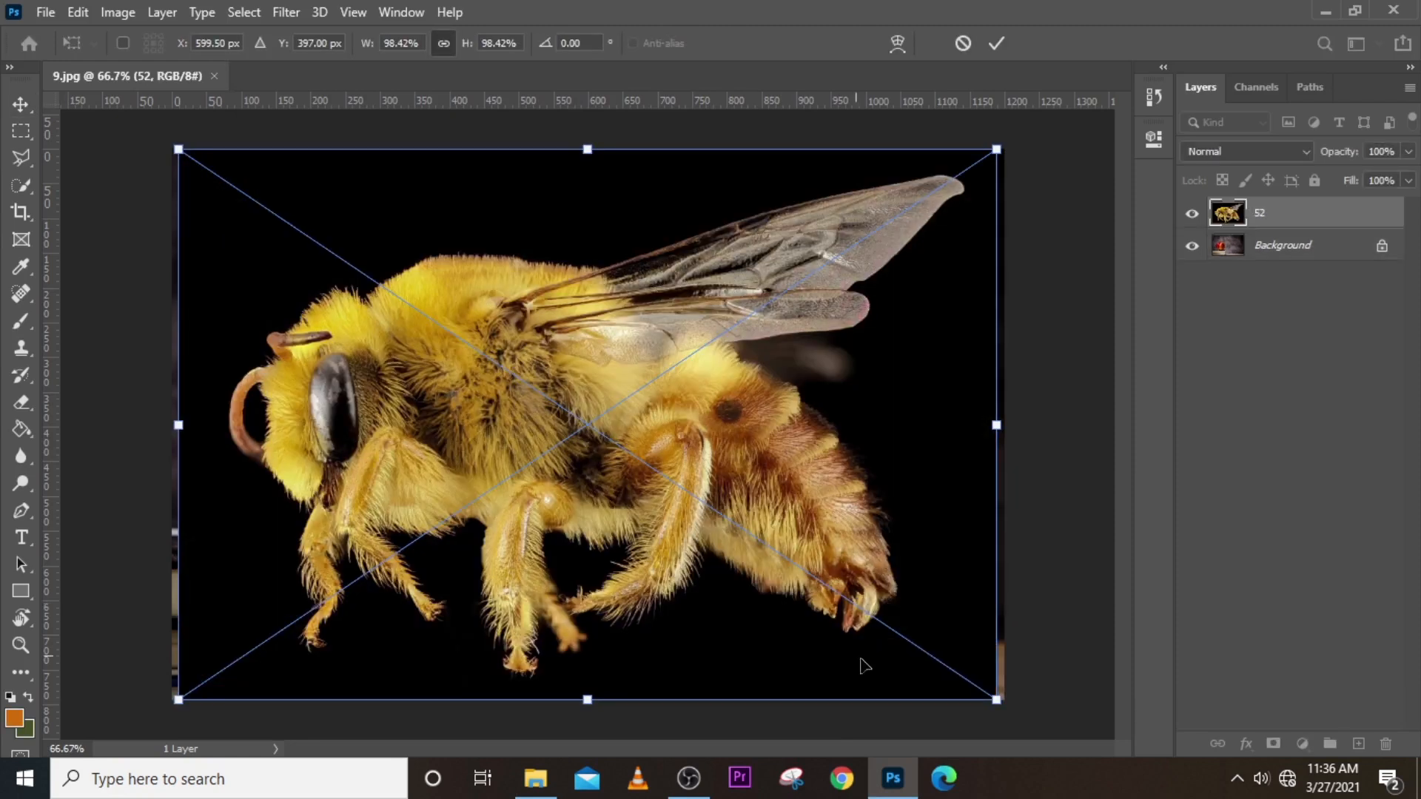
Shrink the placed bee and set its blend mode to Screen to drop the black background.
left_click_drag(993, 699, 625, 444)
left_click_drag(494, 289, 800, 346)
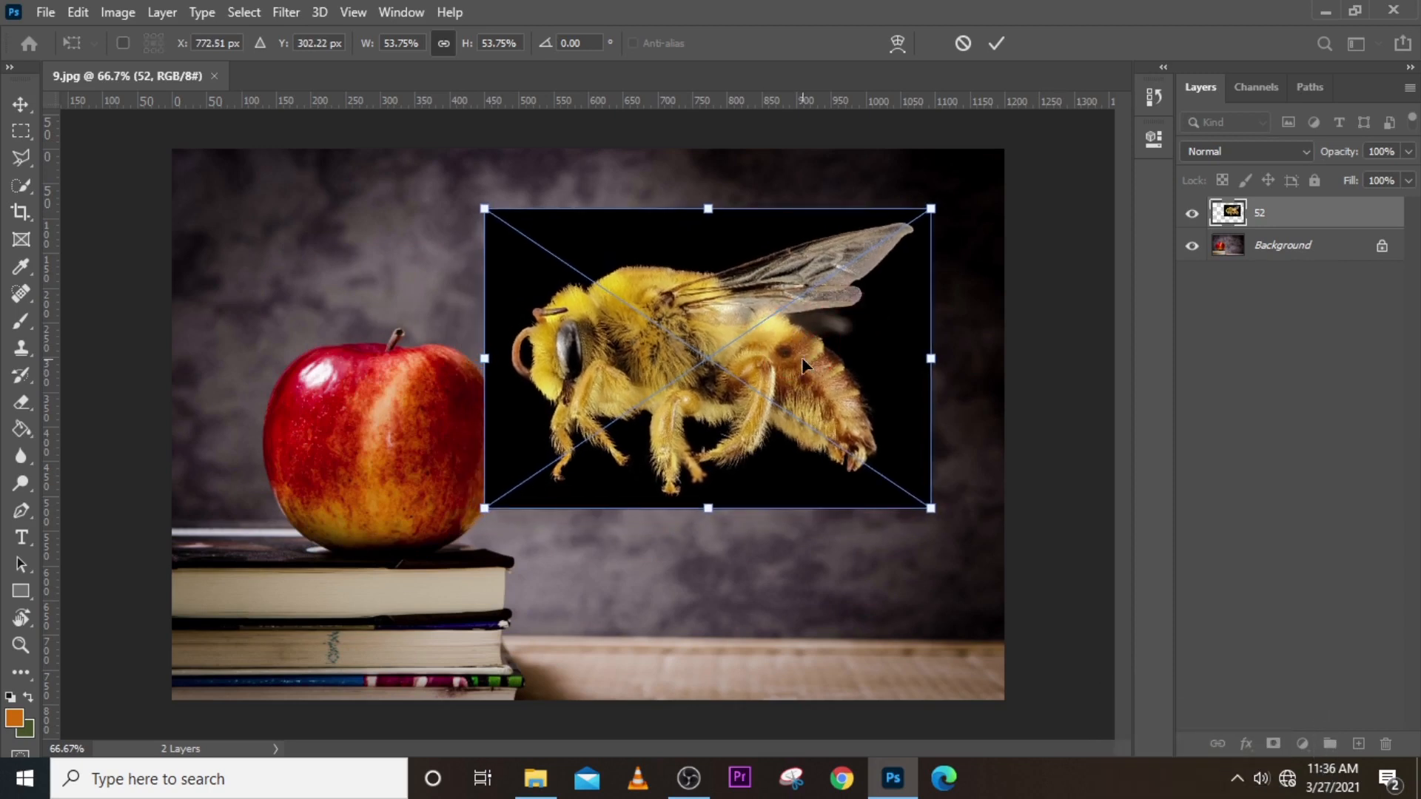
key("Return")
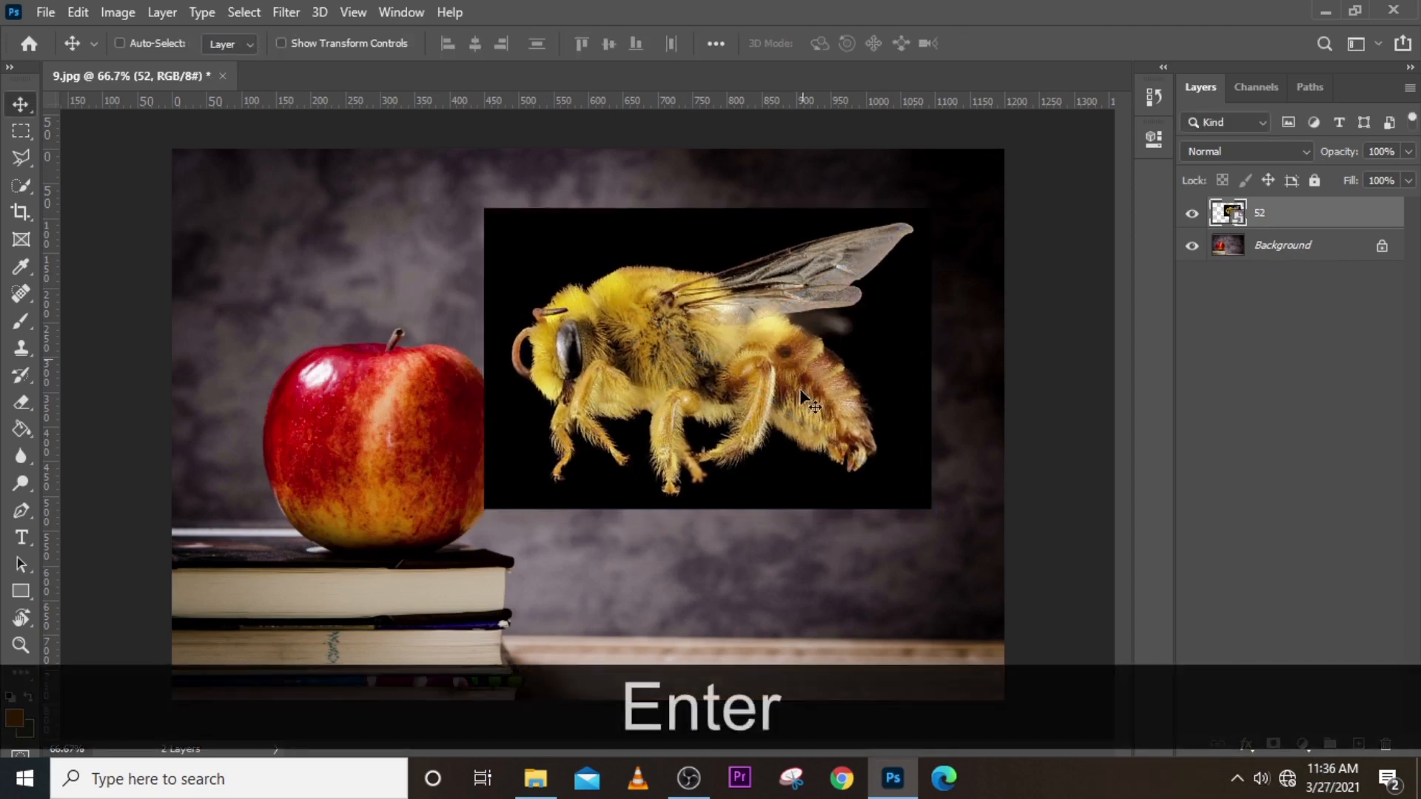
left_click(1217, 151)
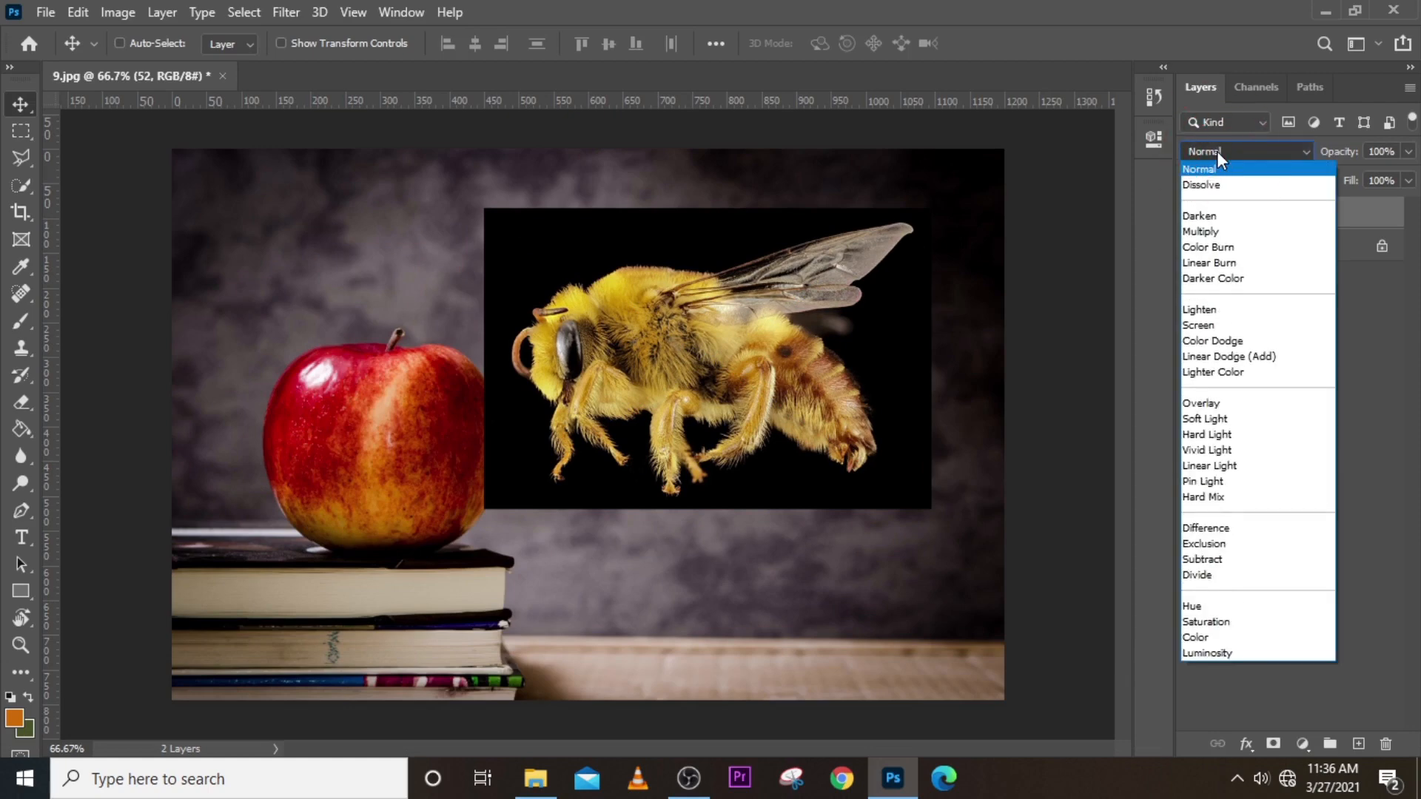
left_click(1199, 325)
mouse_move(719, 371)
left_mouse_down()
mouse_move(592, 293)
mouse_move(481, 259)
mouse_move(471, 282)
mouse_move(467, 296)
mouse_move(729, 342)
mouse_move(729, 366)
left_mouse_up()
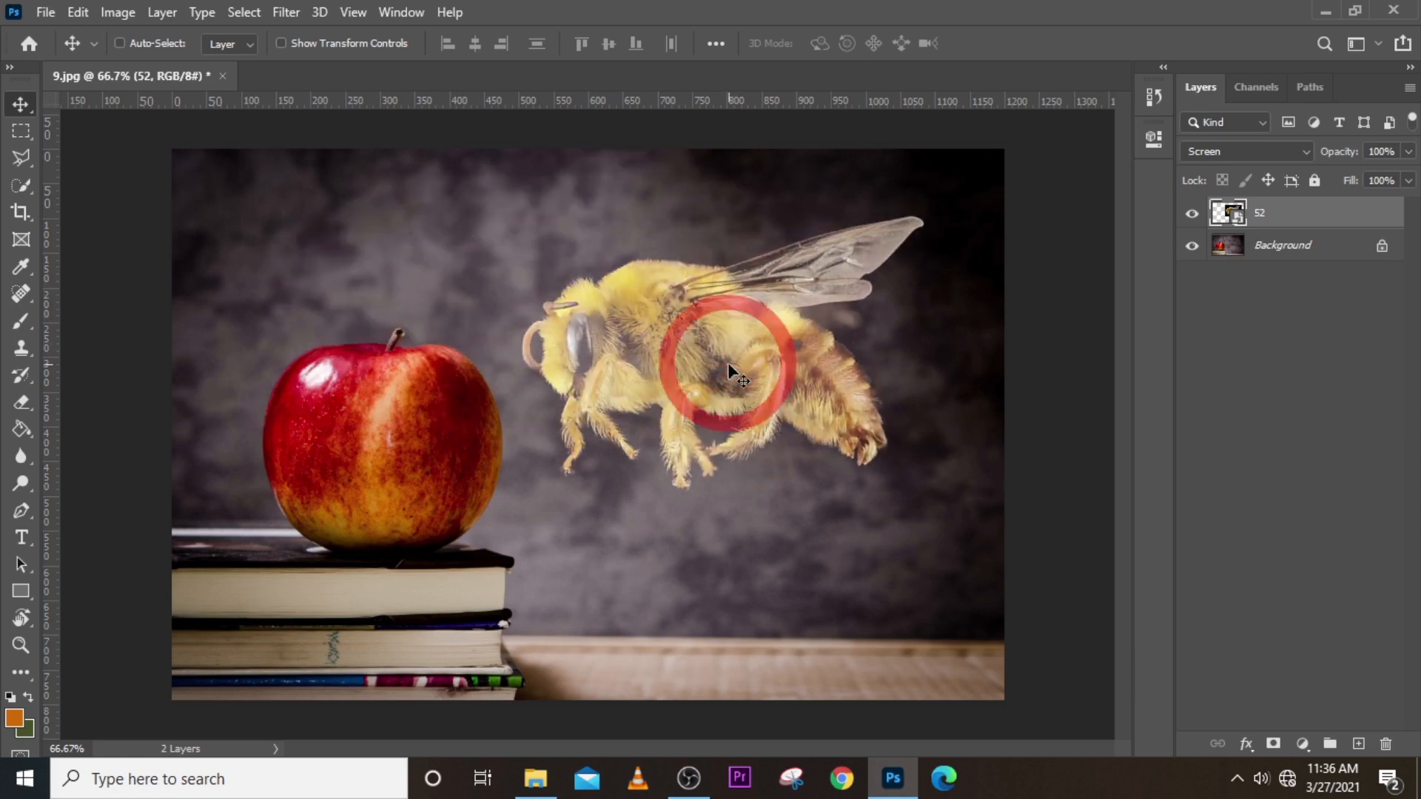
Scale the bee to about 27%, tilt it about 18 degrees onto the apple, and try another blend mode.
key("ctrl")
key("ctrl+t")
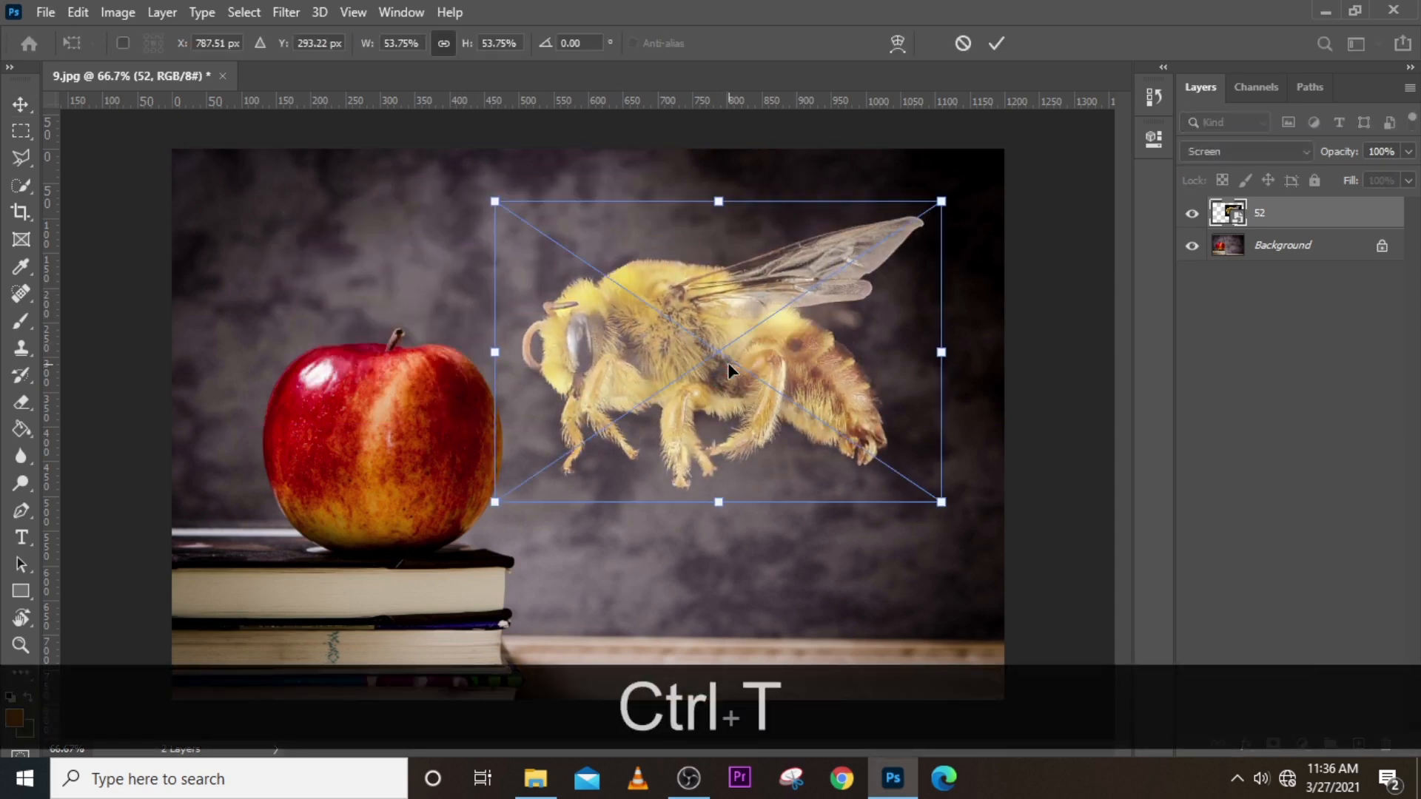
left_click_drag(941, 501, 720, 355)
left_click_drag(814, 212, 812, 279)
left_click_drag(674, 260, 620, 274)
left_click_drag(596, 277, 597, 279)
key("Return")
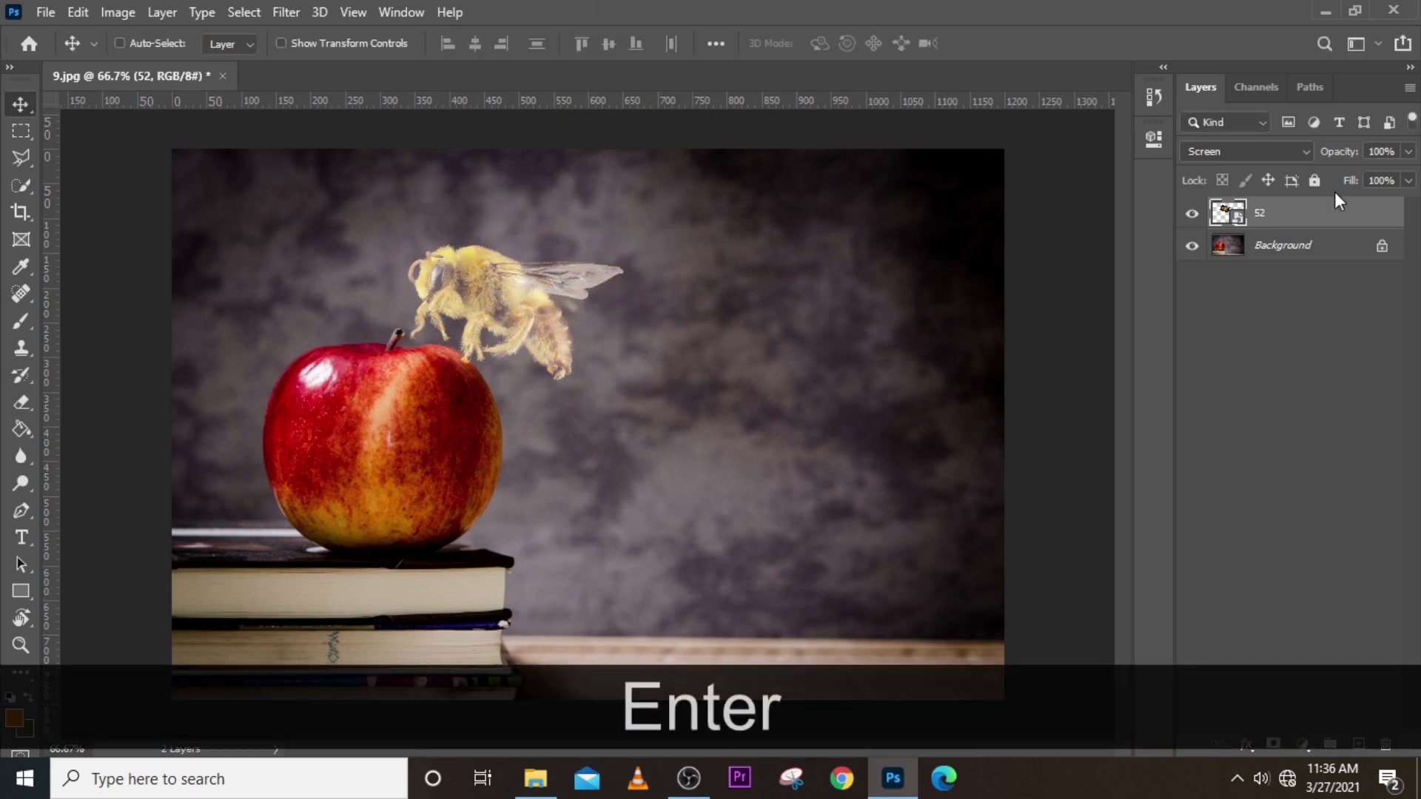
left_click(1194, 150)
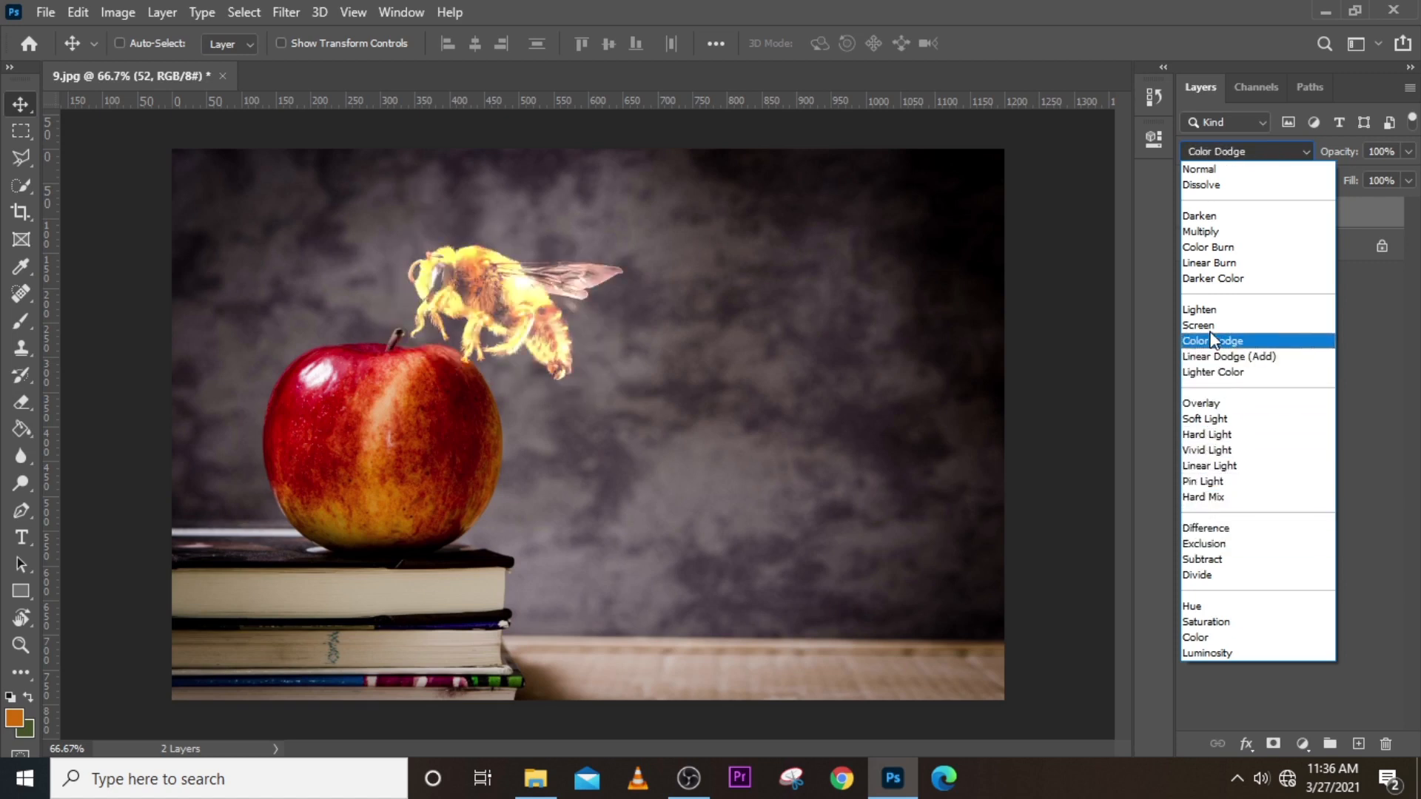
left_click(1205, 308)
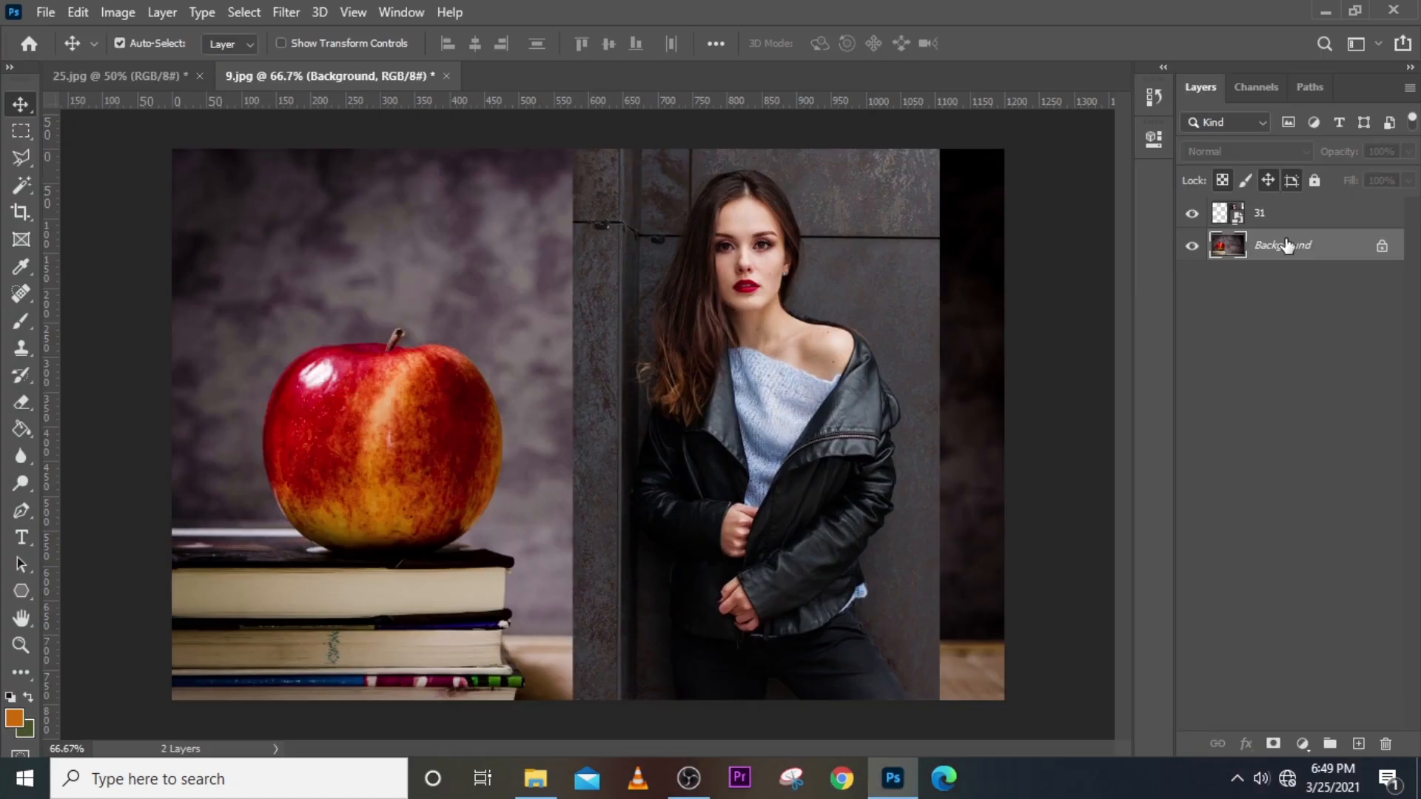